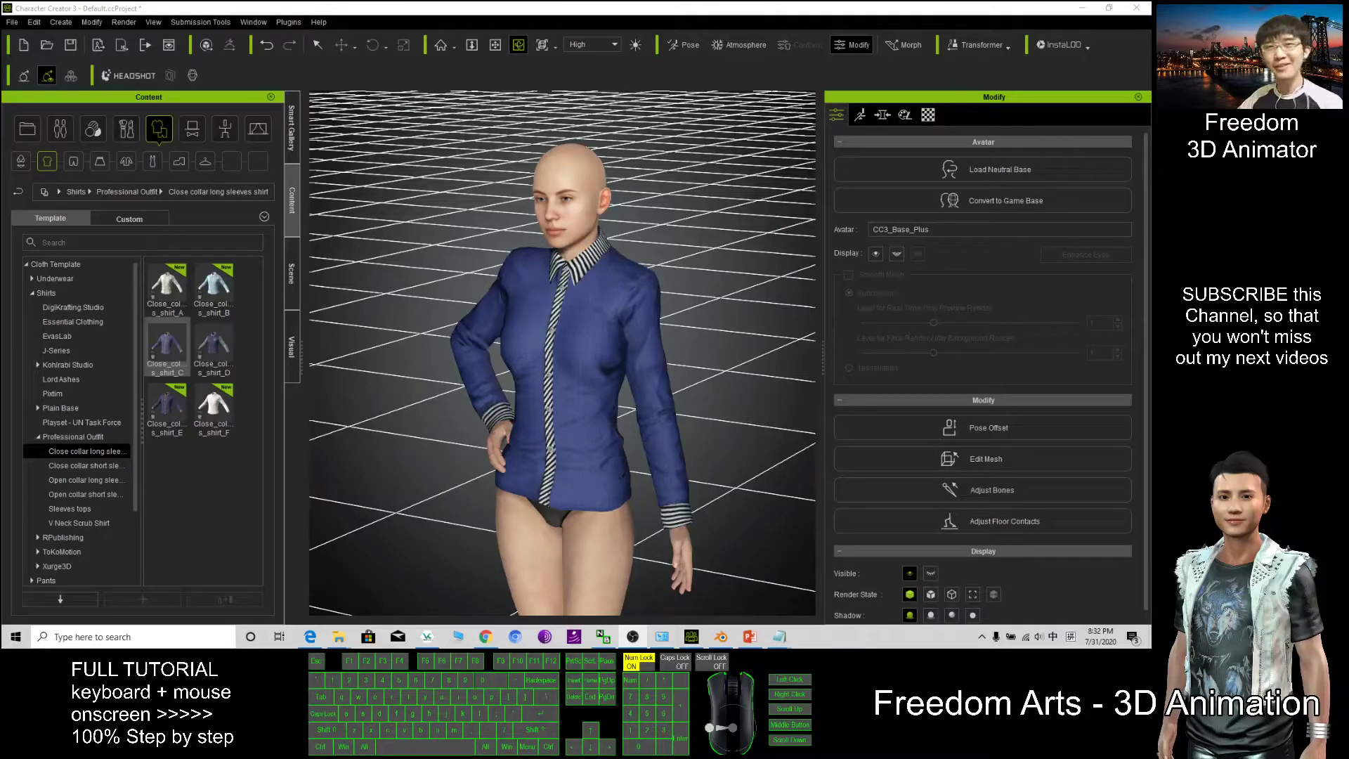
Examine the striped-collar blue shirt on the avatar from different angles and up close.
scroll(676, 314, "up", 2)
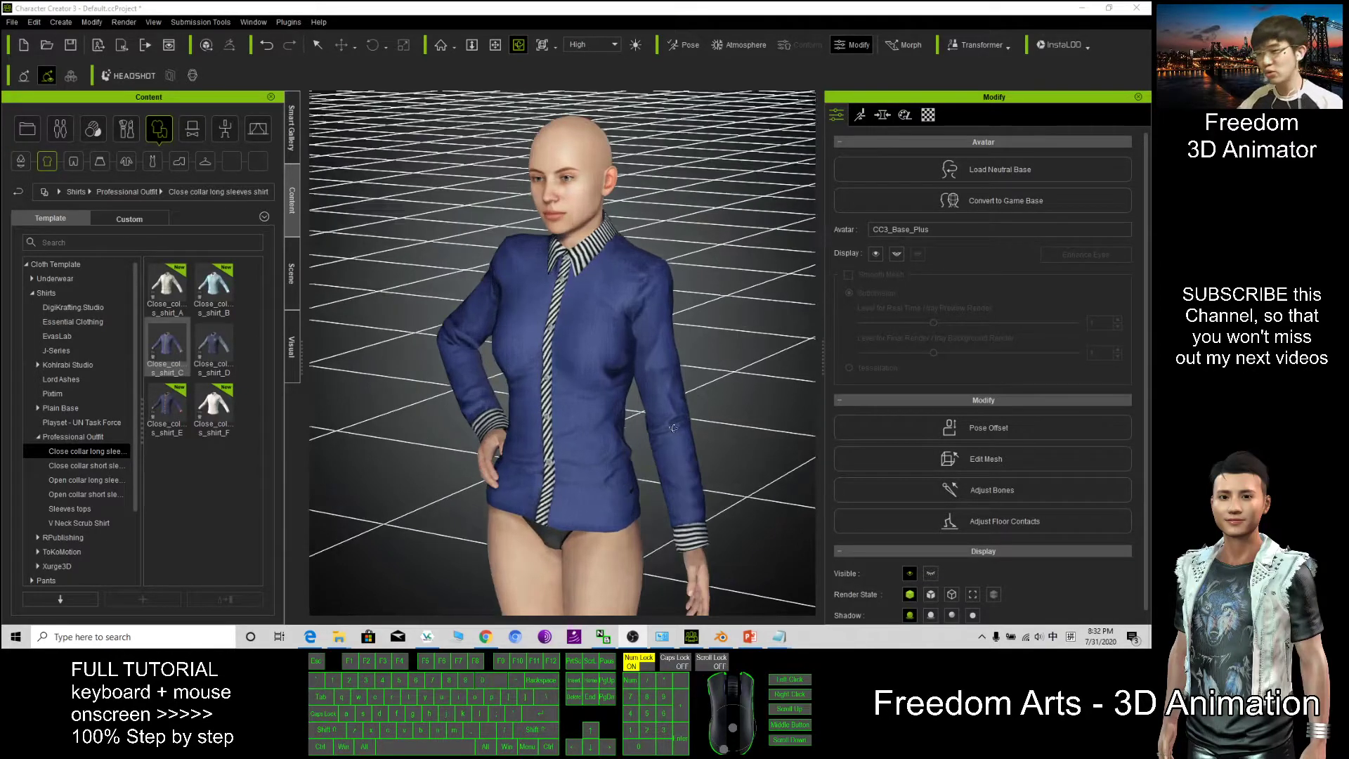
key("x")
left_click(587, 438)
key("c")
left_click_drag(587, 421, 587, 393)
key("x")
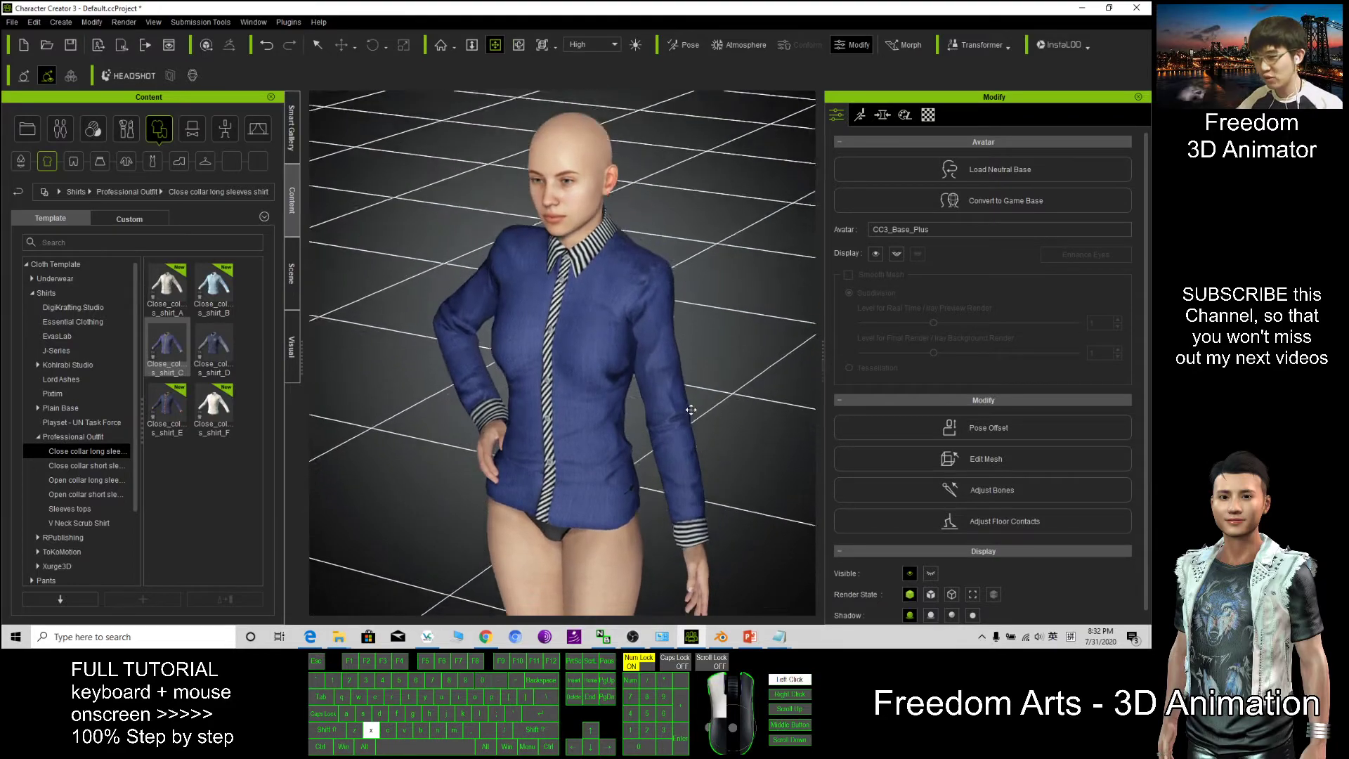
left_click_drag(587, 288, 586, 252)
scroll(588, 342, "up", 1)
left_click_drag(588, 341, 728, 405)
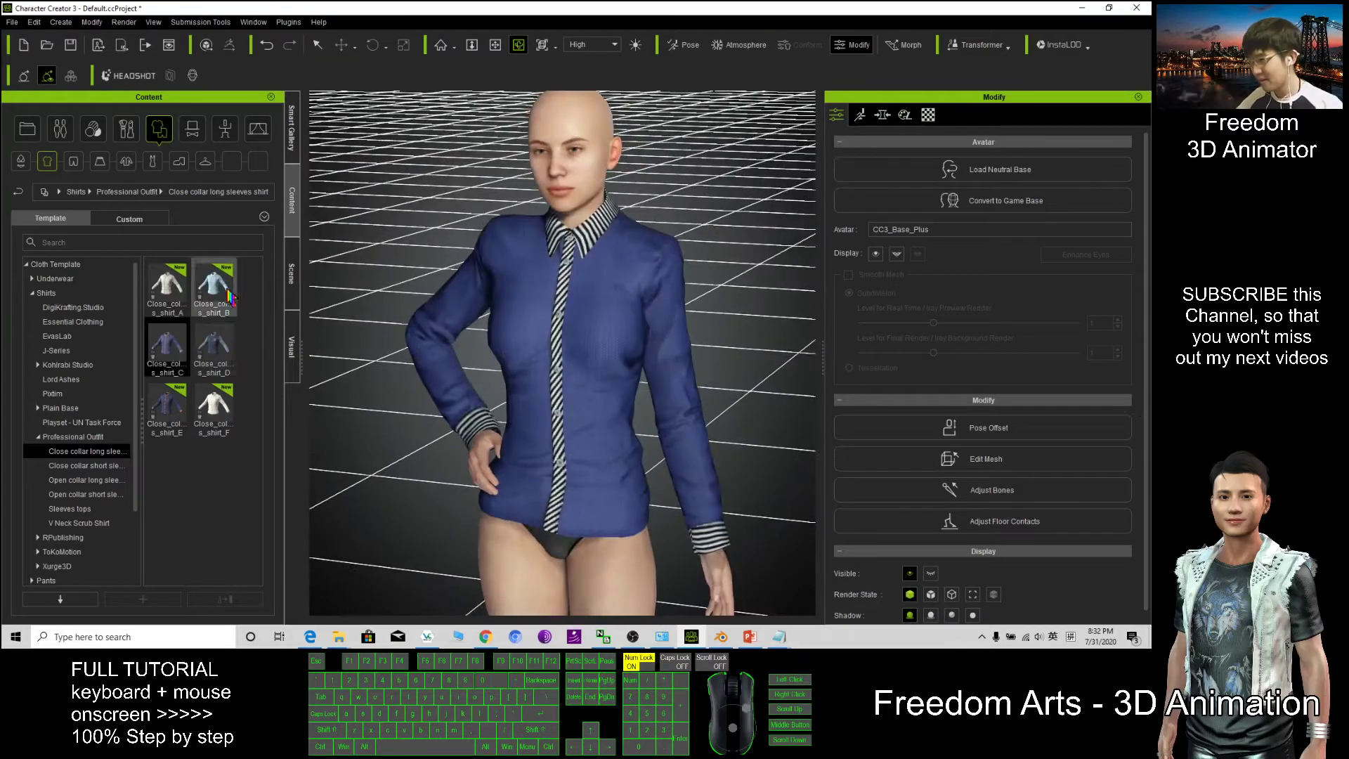
Apply shirt_E from the close collar long sleeves collection to the avatar, replacing the existing shirt object, and select the new shirt.
left_click_drag(166, 408, 346, 403)
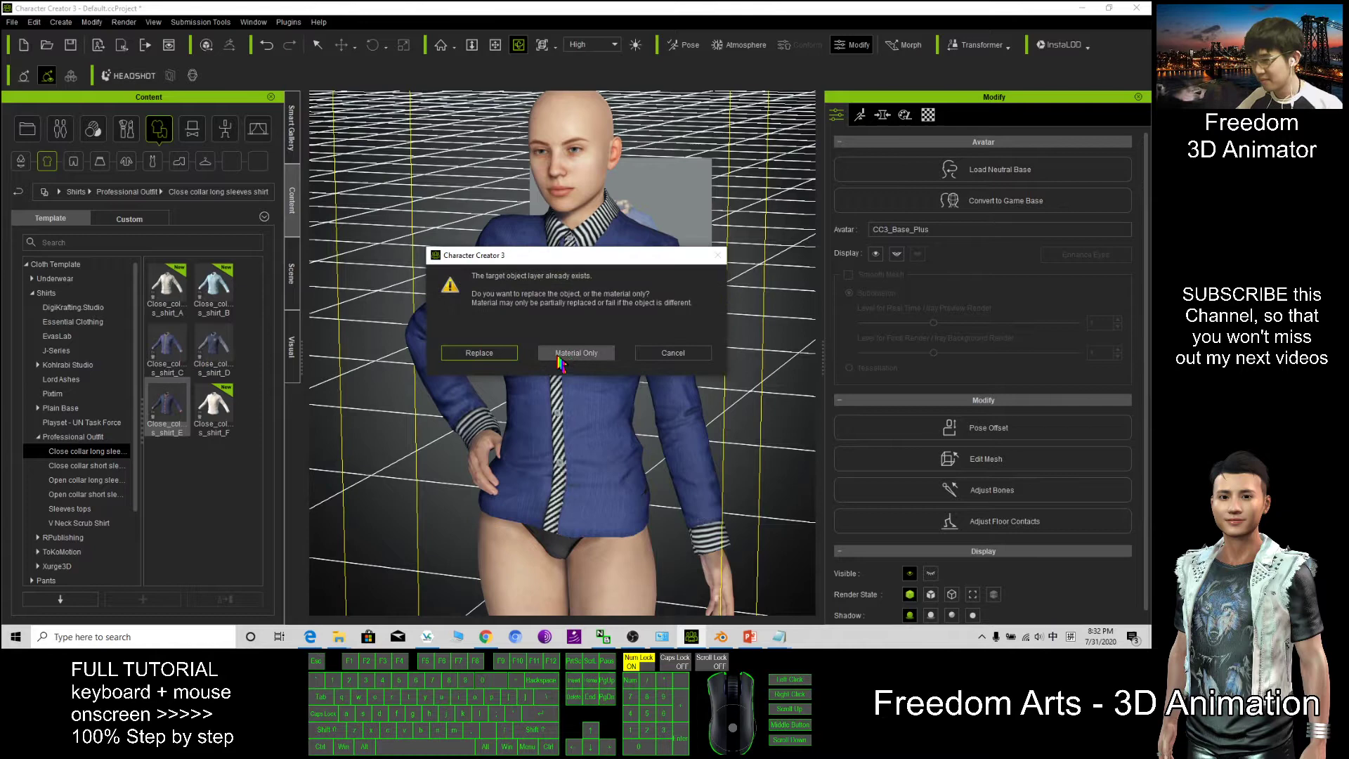
left_click(490, 356)
left_click(485, 386)
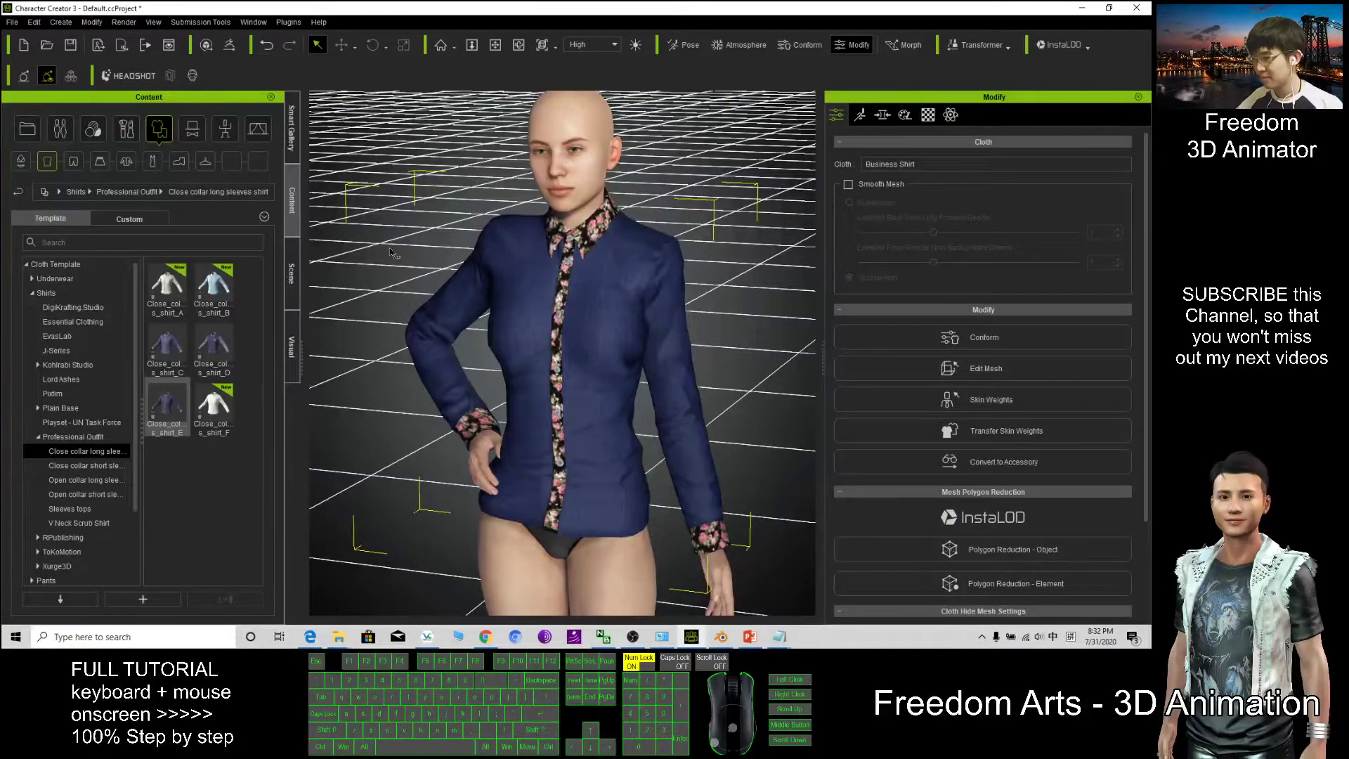
Apply the _T Pose from the Motion templates to the avatar.
left_click(226, 134)
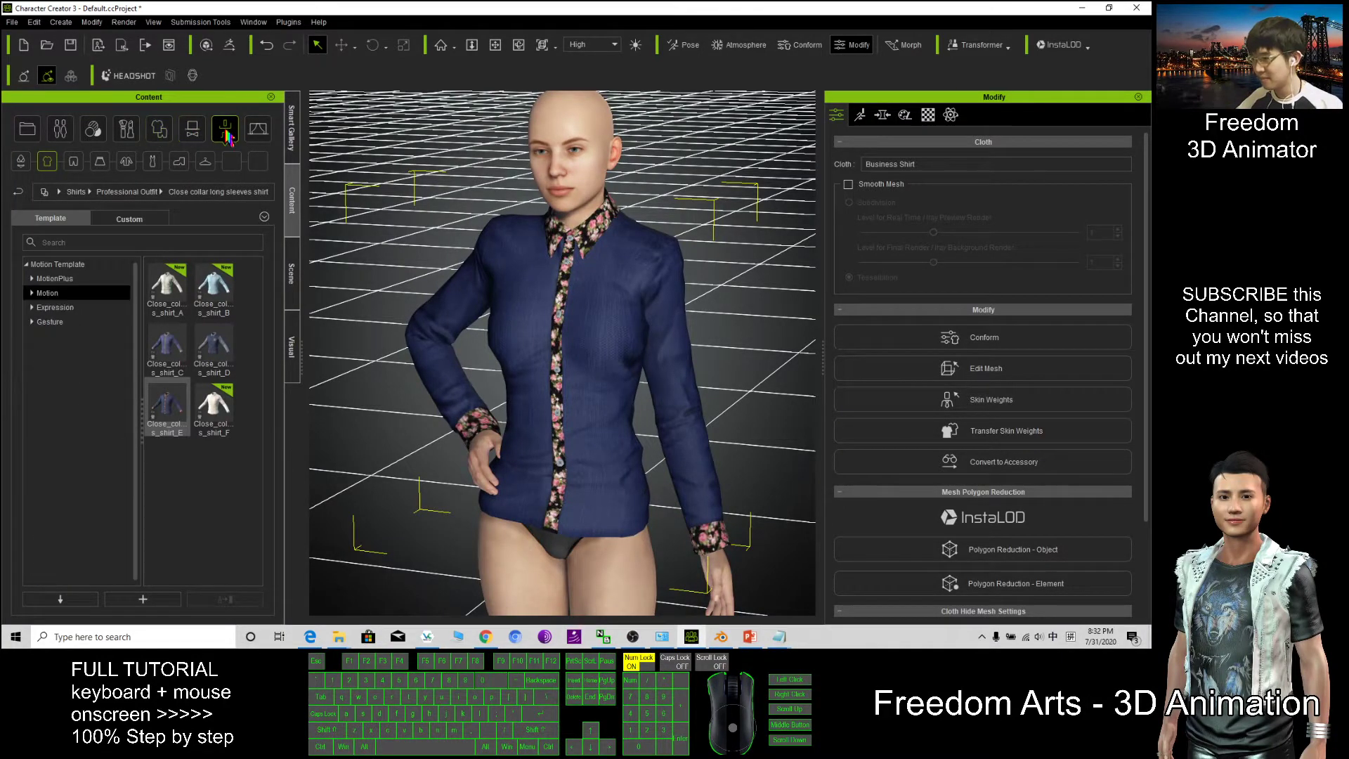
left_click_drag(261, 329, 260, 409)
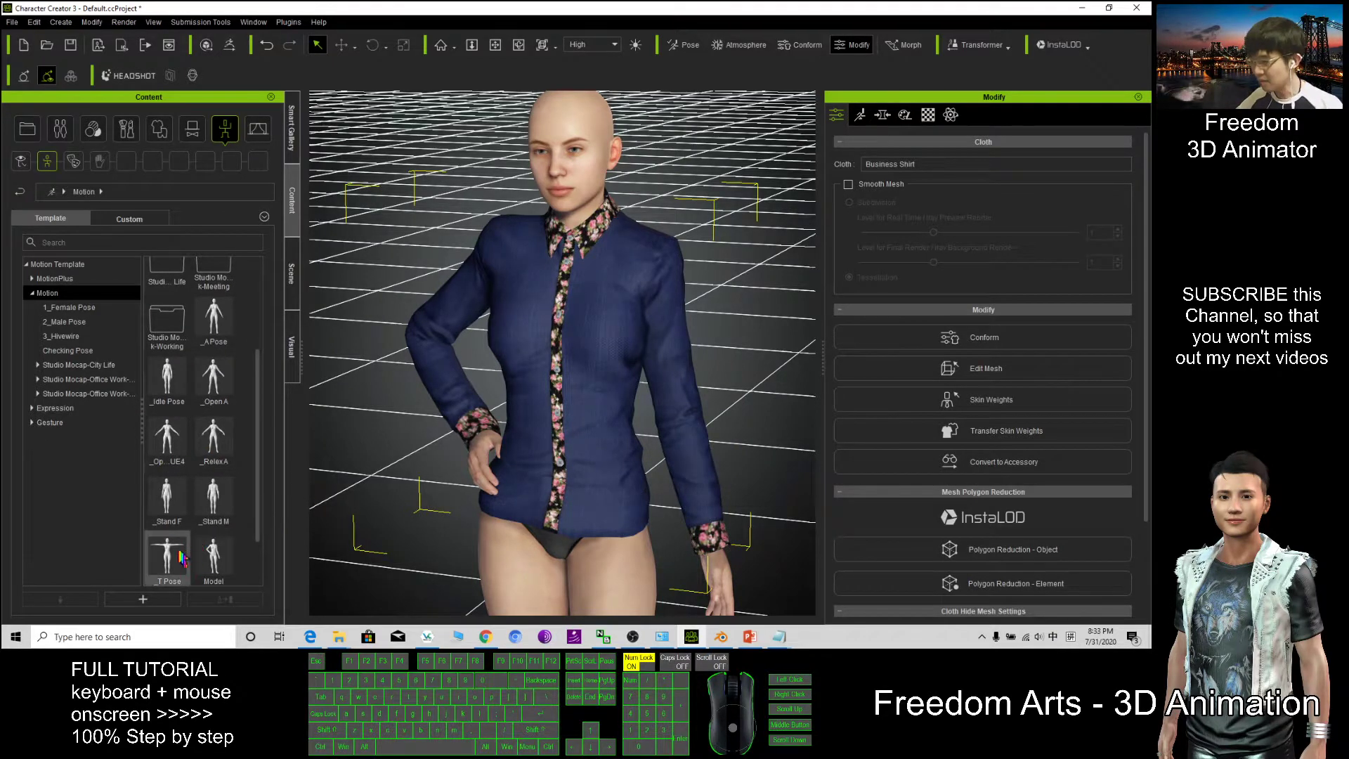
left_click_drag(166, 557, 541, 379)
scroll(548, 436, "down", 5)
key("x")
key("c")
left_click_drag(540, 379, 485, 373)
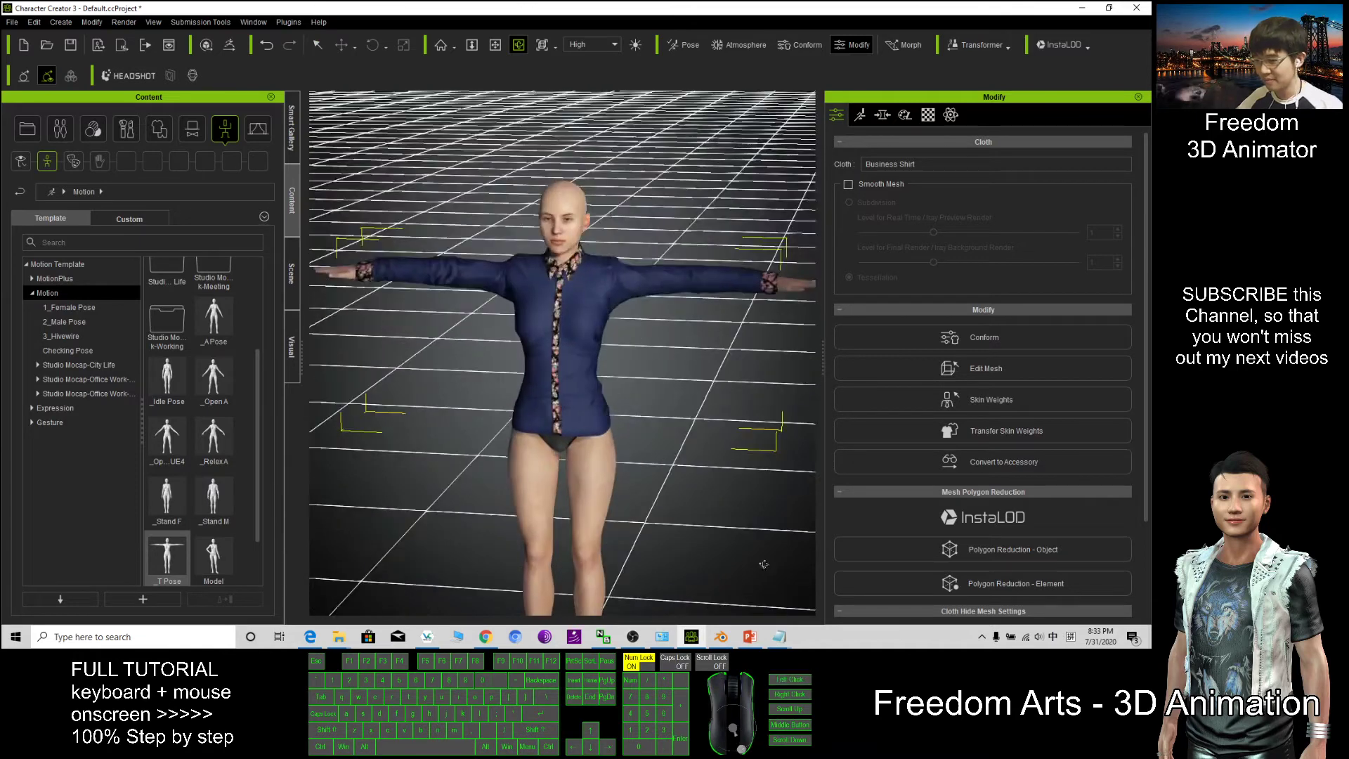
Close the PowerPoint window and all Notepad windows running in the background.
right_click(743, 636)
left_click(727, 613)
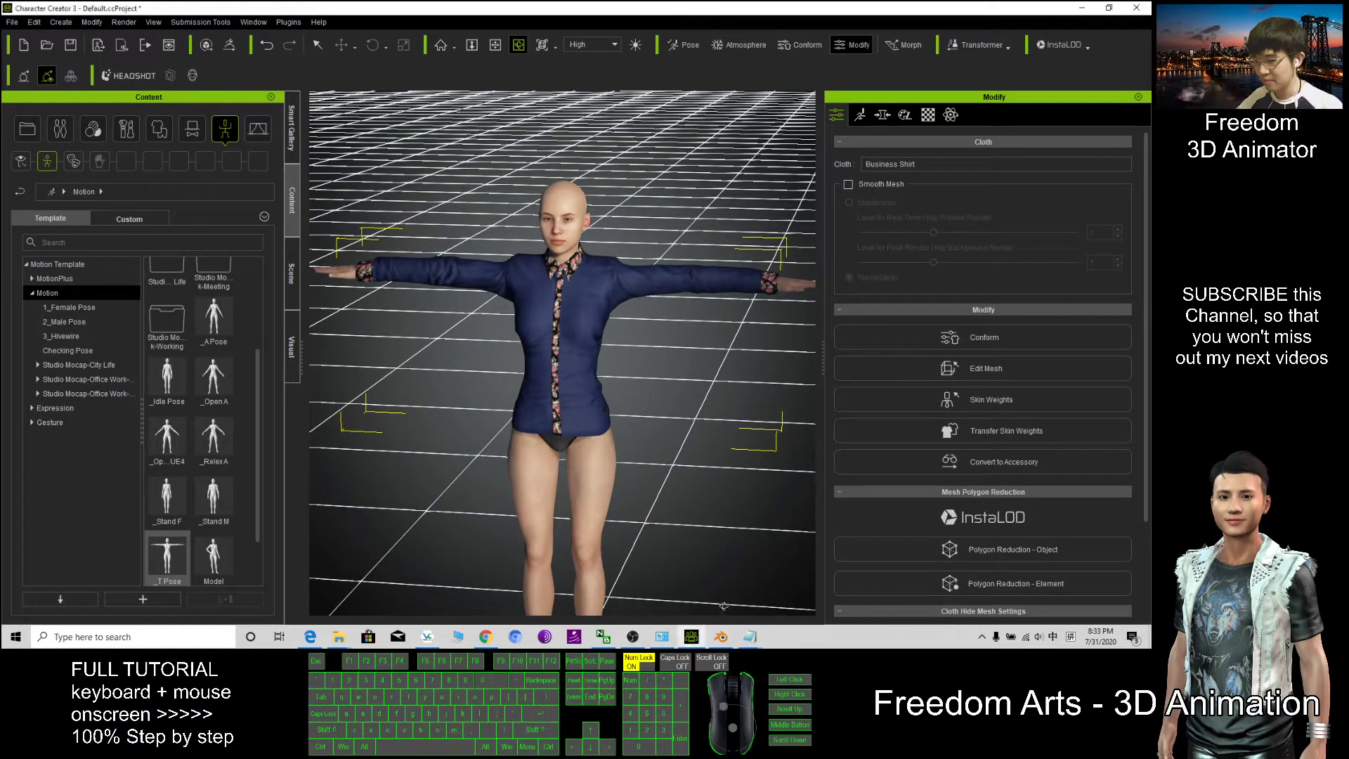
right_click(722, 639)
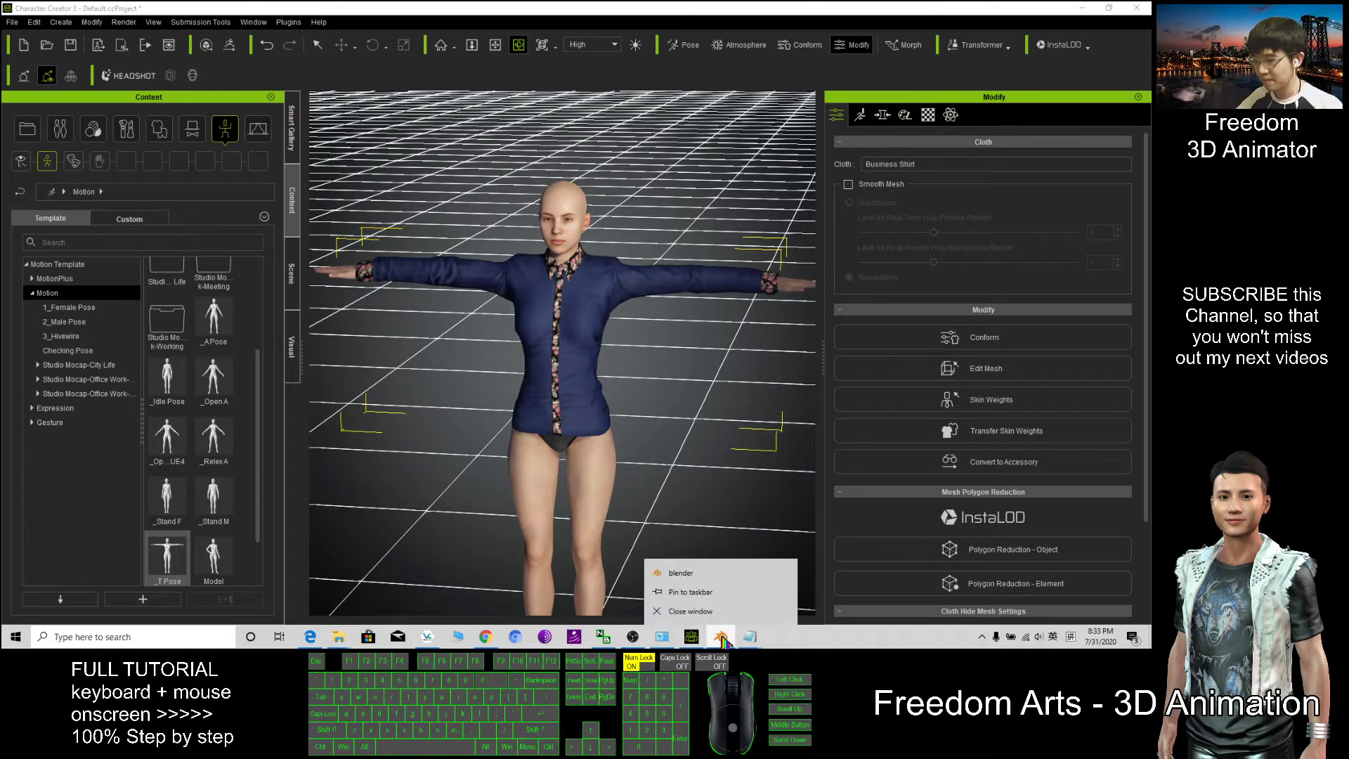
left_click(804, 642)
right_click(753, 638)
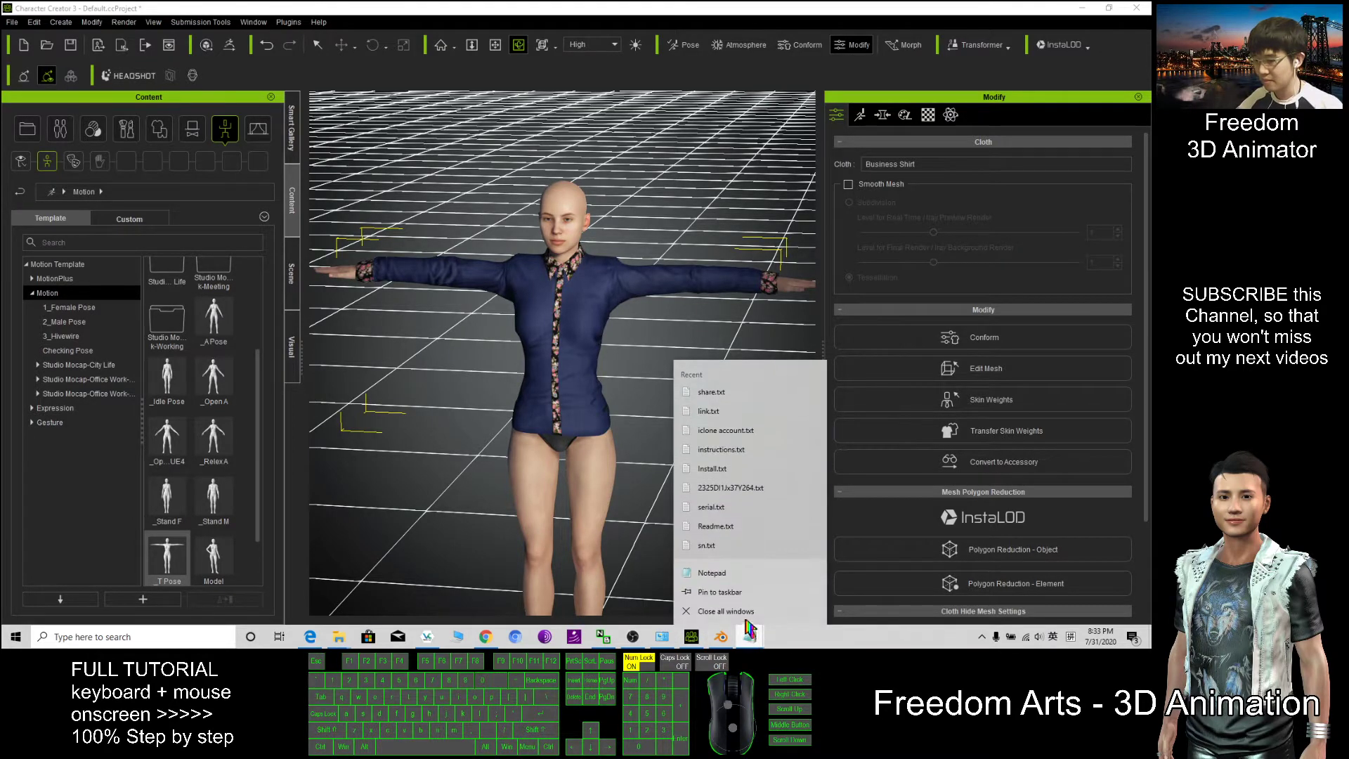
left_click(750, 615)
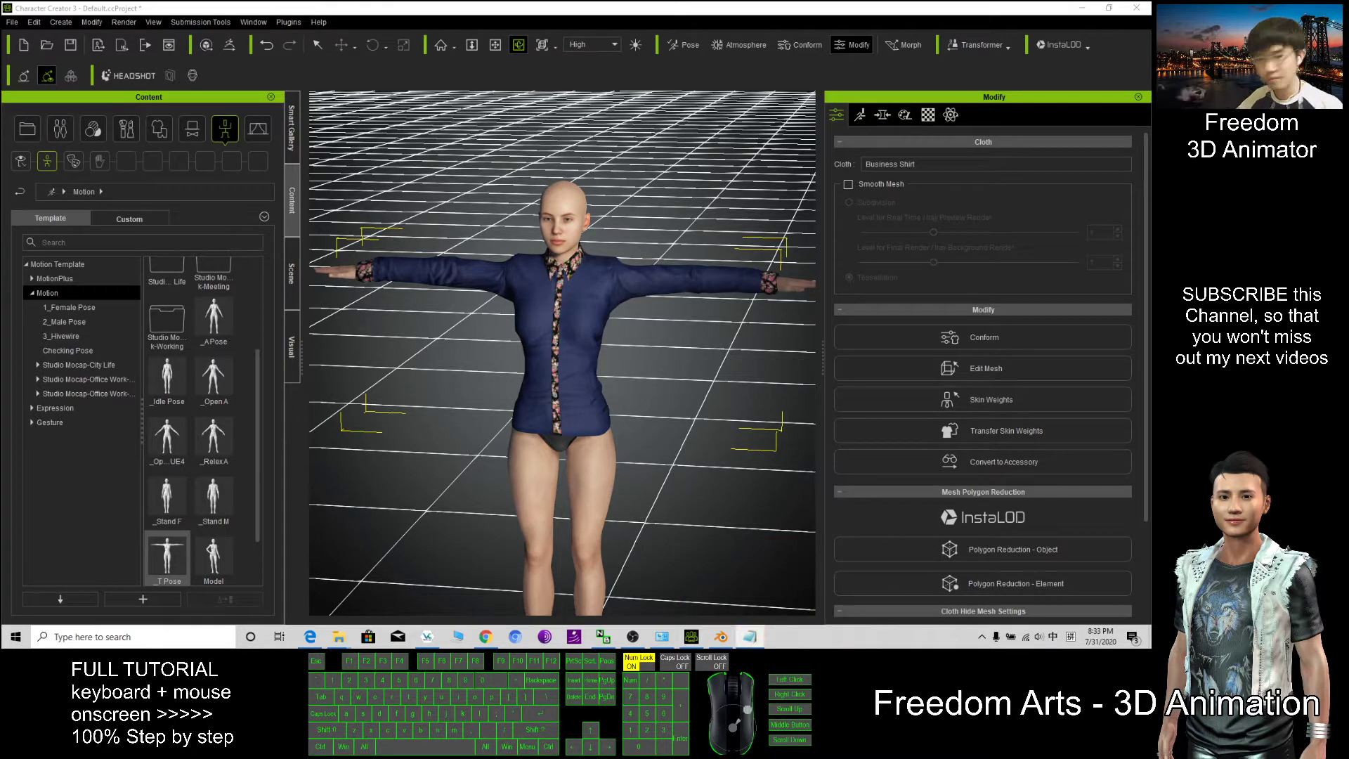
left_click(576, 337)
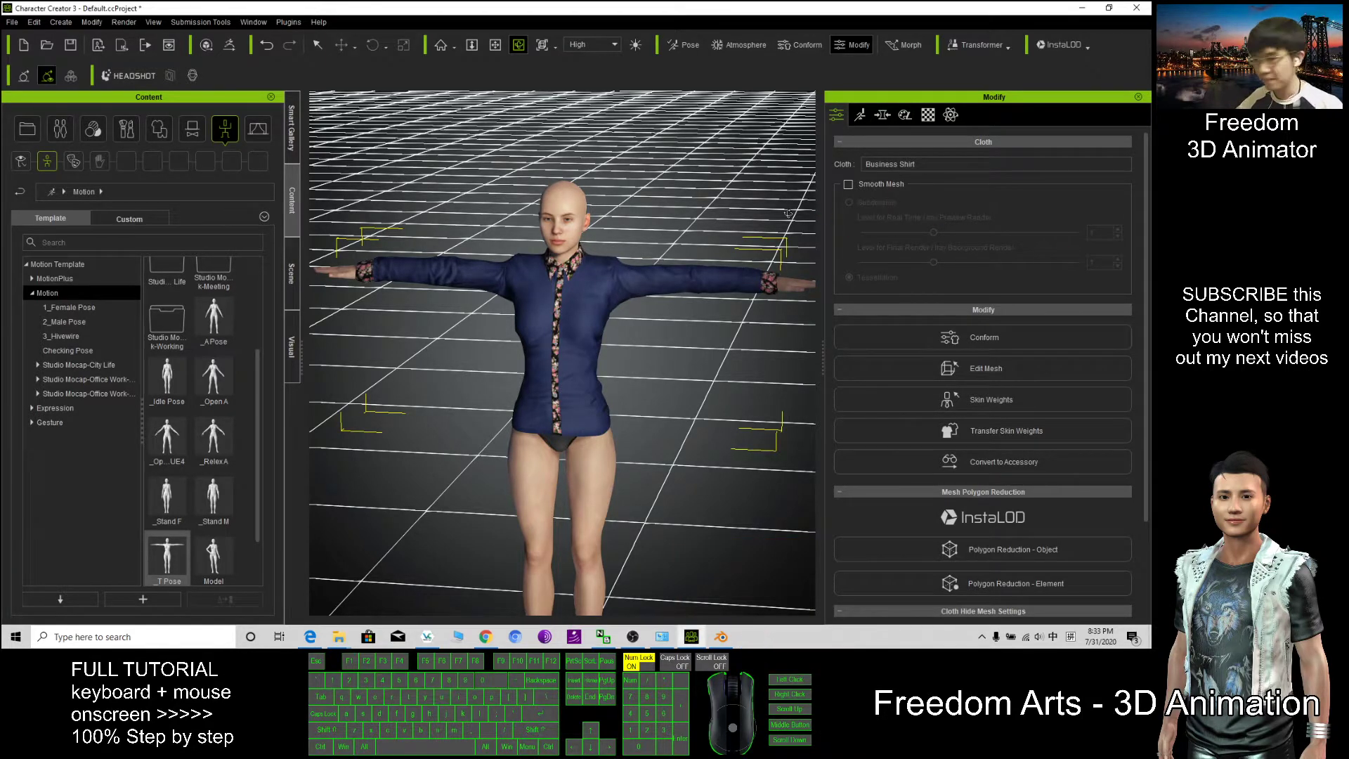
Bring up the Business Shirt's material settings and launch UV Reference for its Diffuse texture, accepting the request to choose an editor.
scroll(571, 217, "down", 3)
left_click_drag(559, 289, 571, 240)
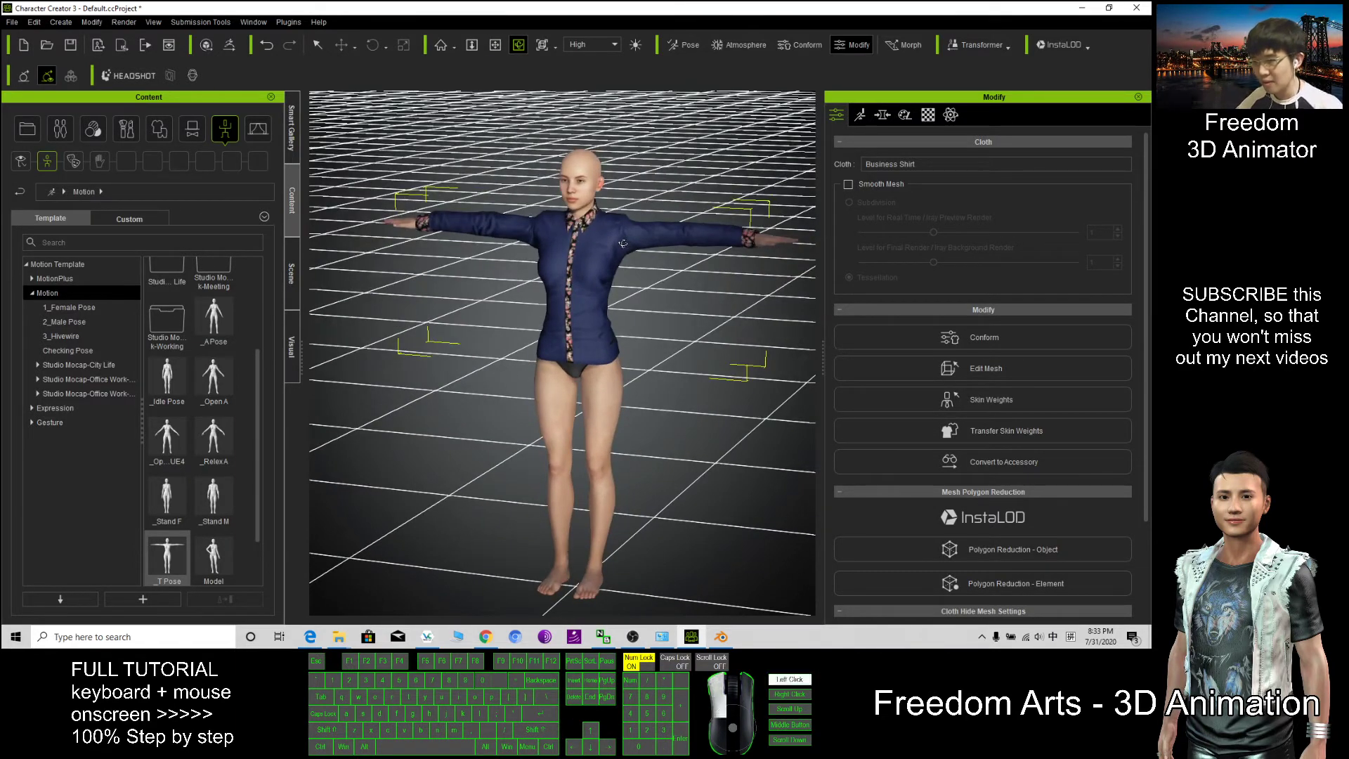
scroll(637, 239, "up", 2)
scroll(637, 238, "up", 3)
key("x")
left_click_drag(637, 239, 627, 307)
left_click(927, 117)
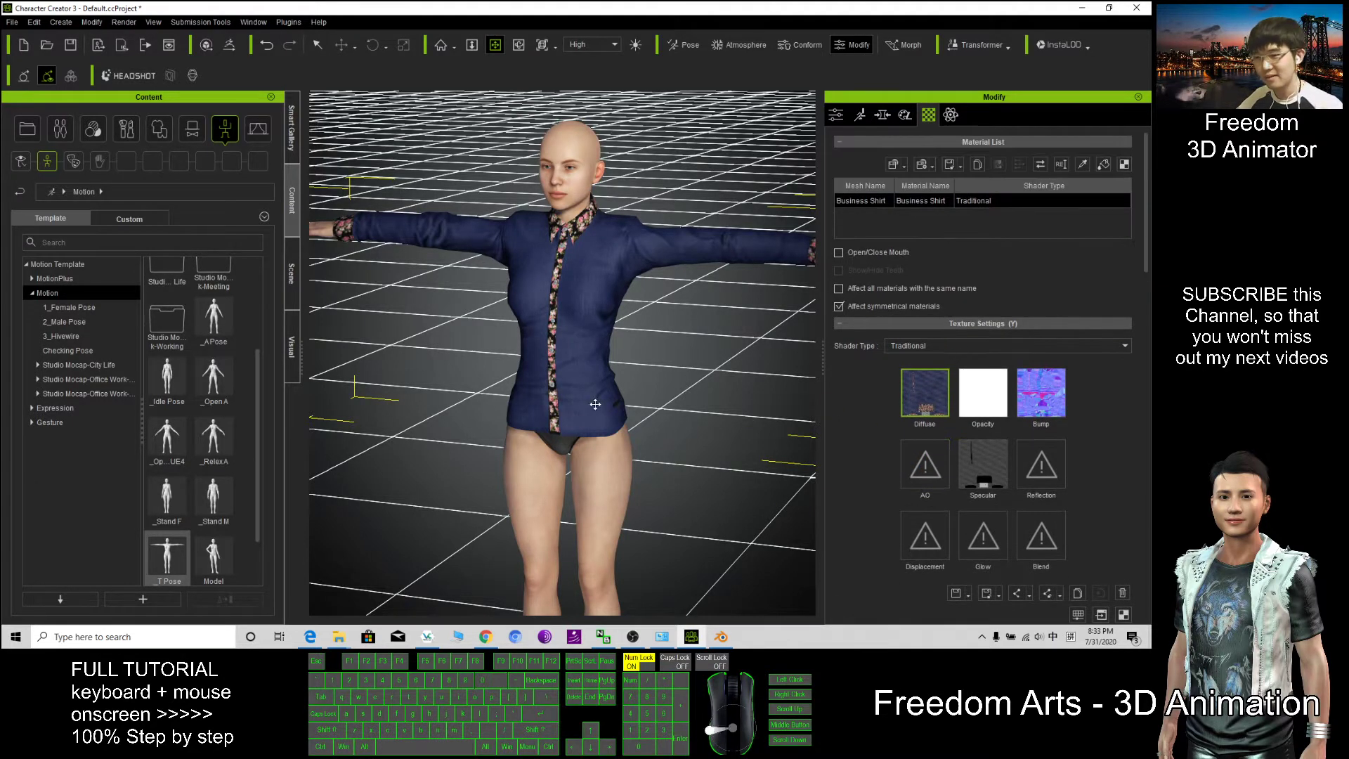
scroll(596, 402, "down", 2)
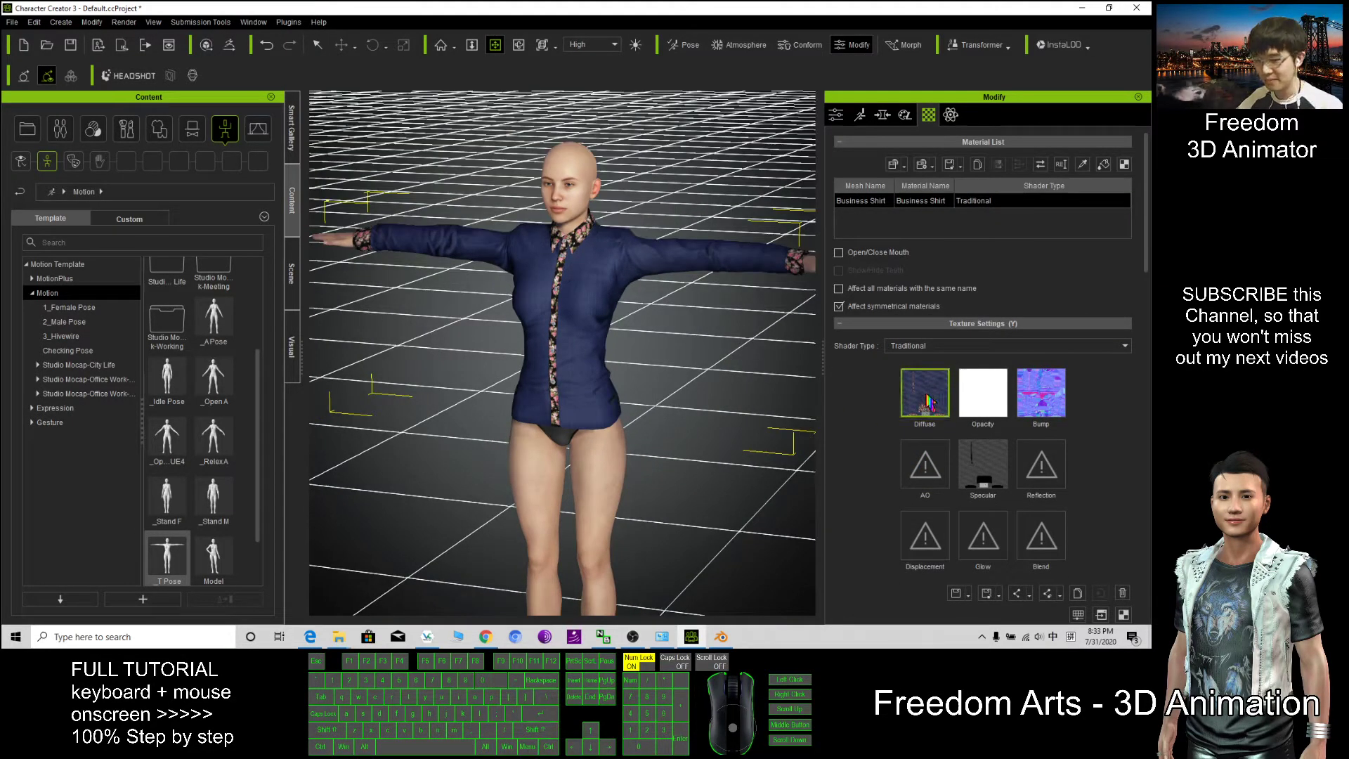
mouse_move(929, 402)
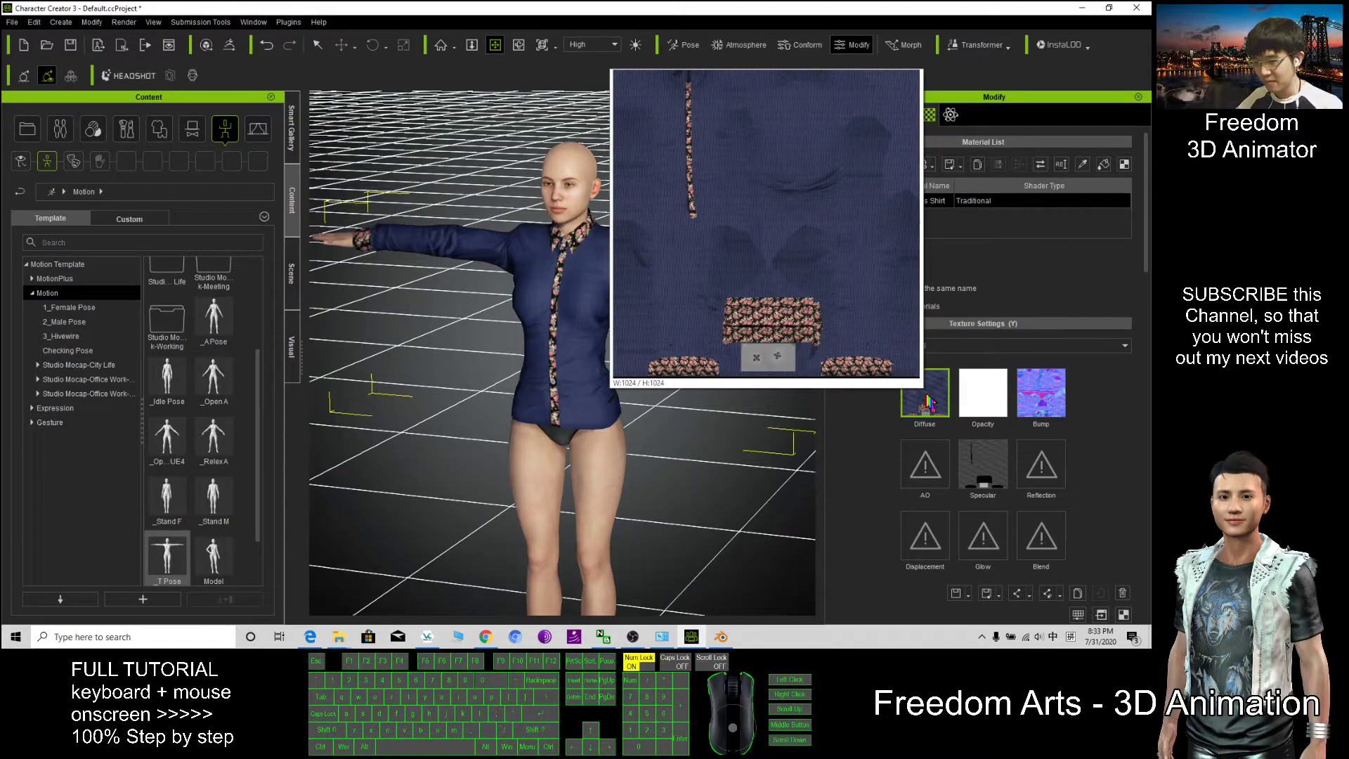
right_click(928, 402)
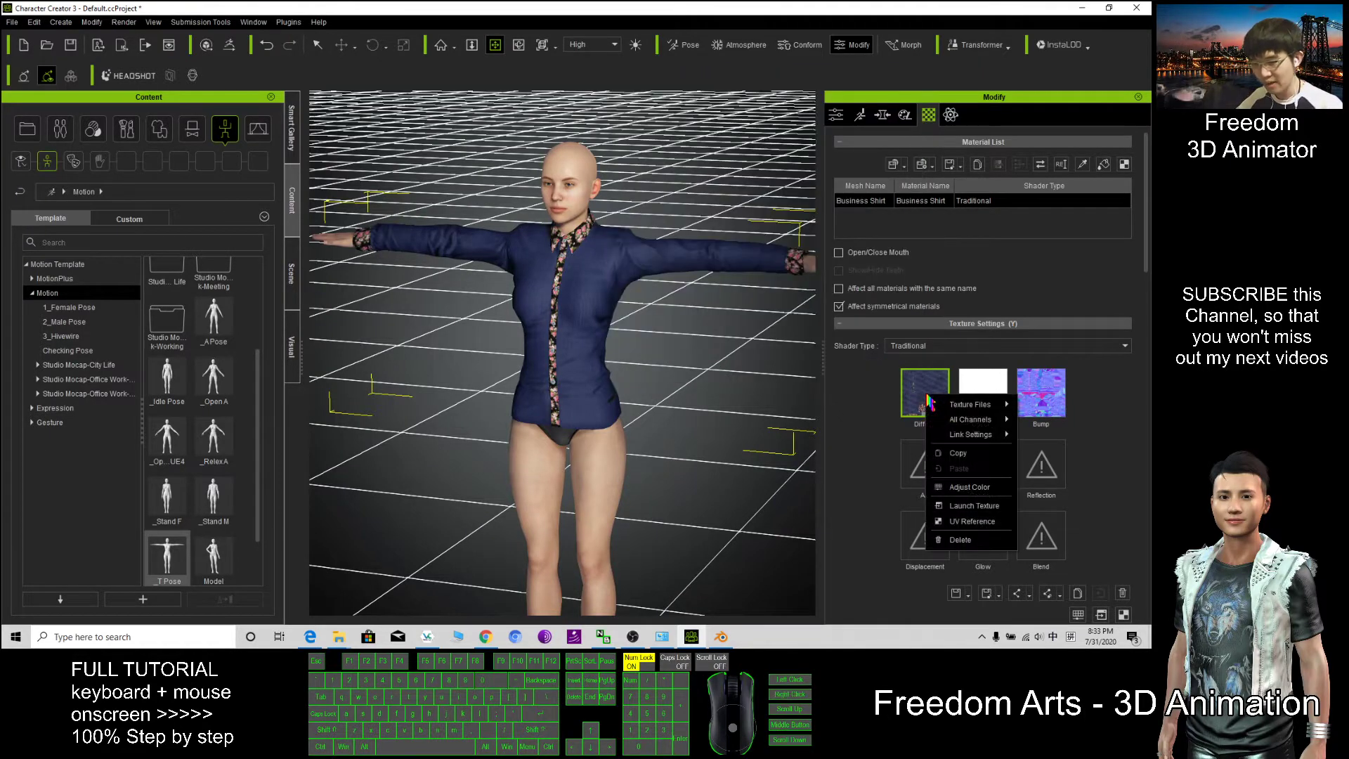
left_click(975, 522)
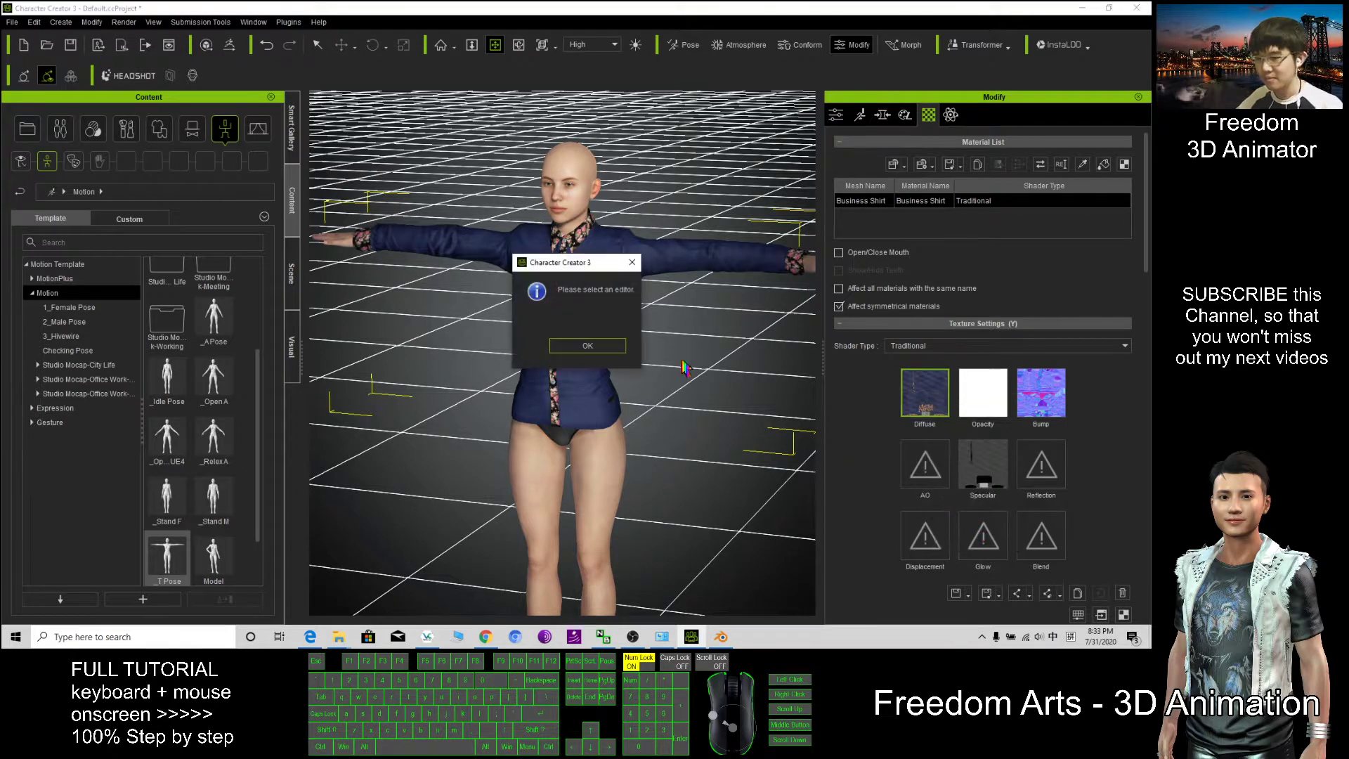
left_click(590, 347)
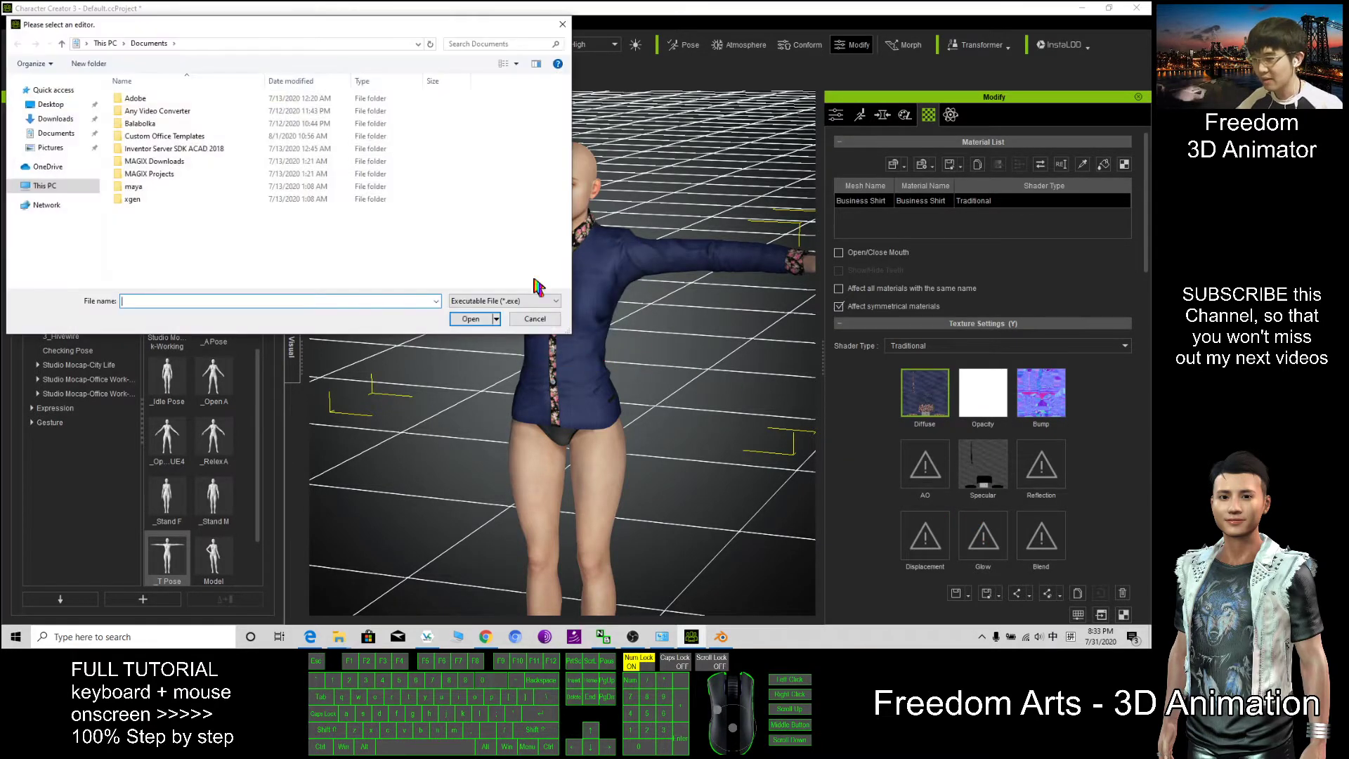
Choose Photoshop.exe from C:\Program Files\Adobe\Adobe Photoshop CC 2015 as the editor for the UV reference.
left_click_drag(269, 27, 553, 140)
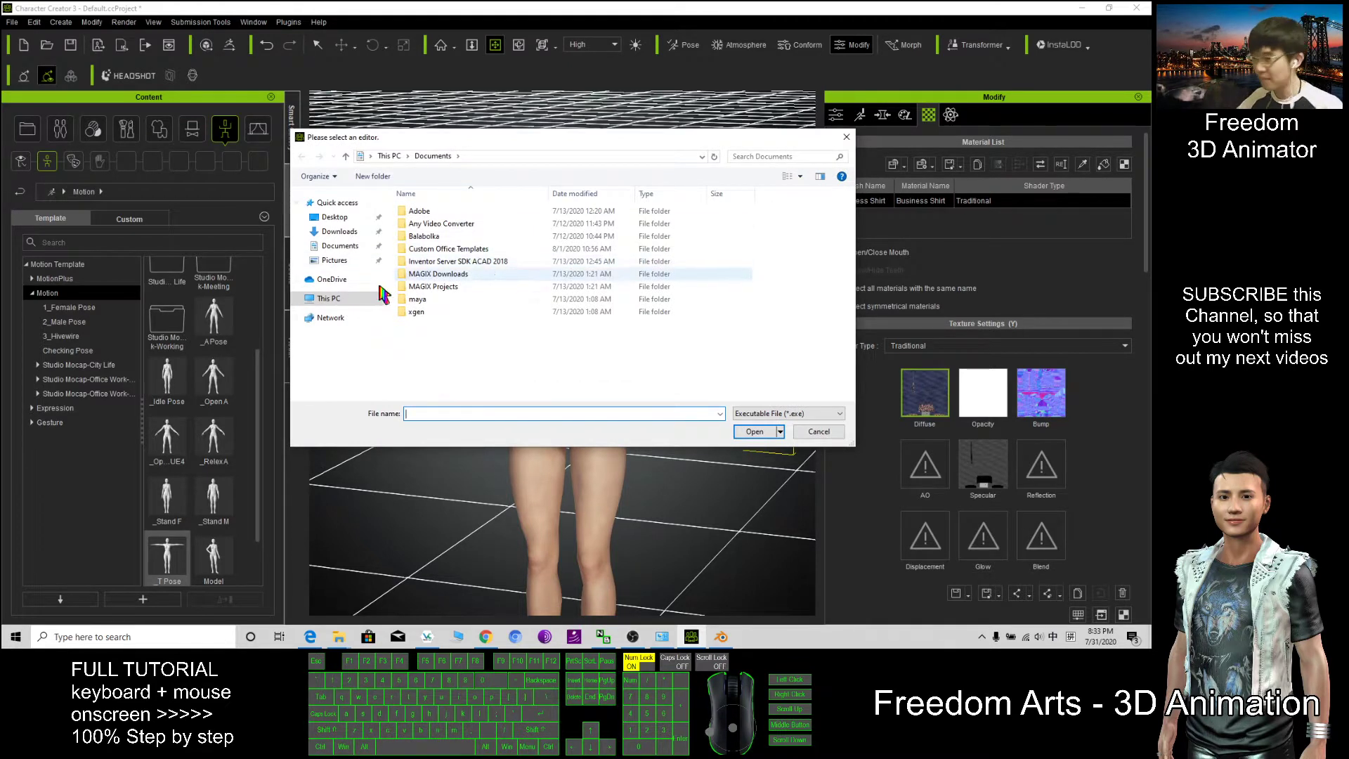
left_click(325, 300)
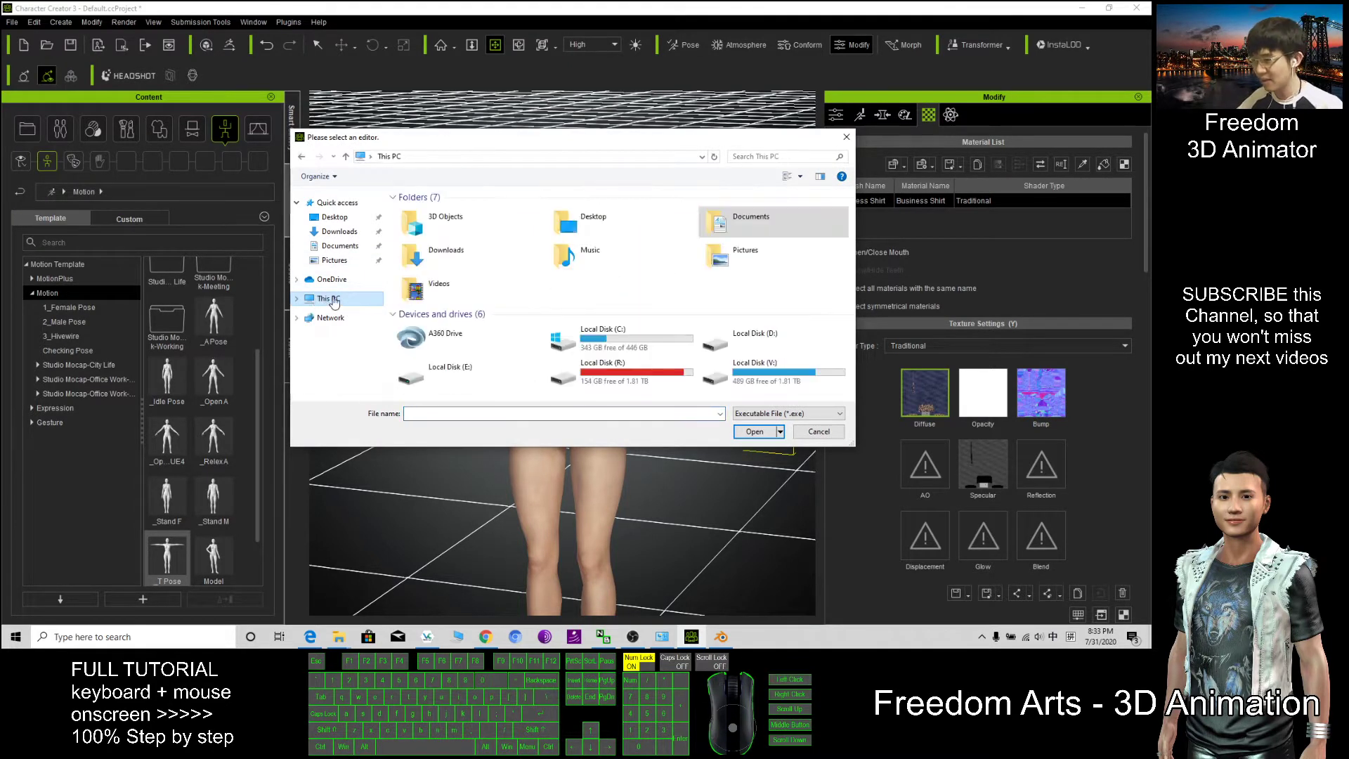
double_click(603, 345)
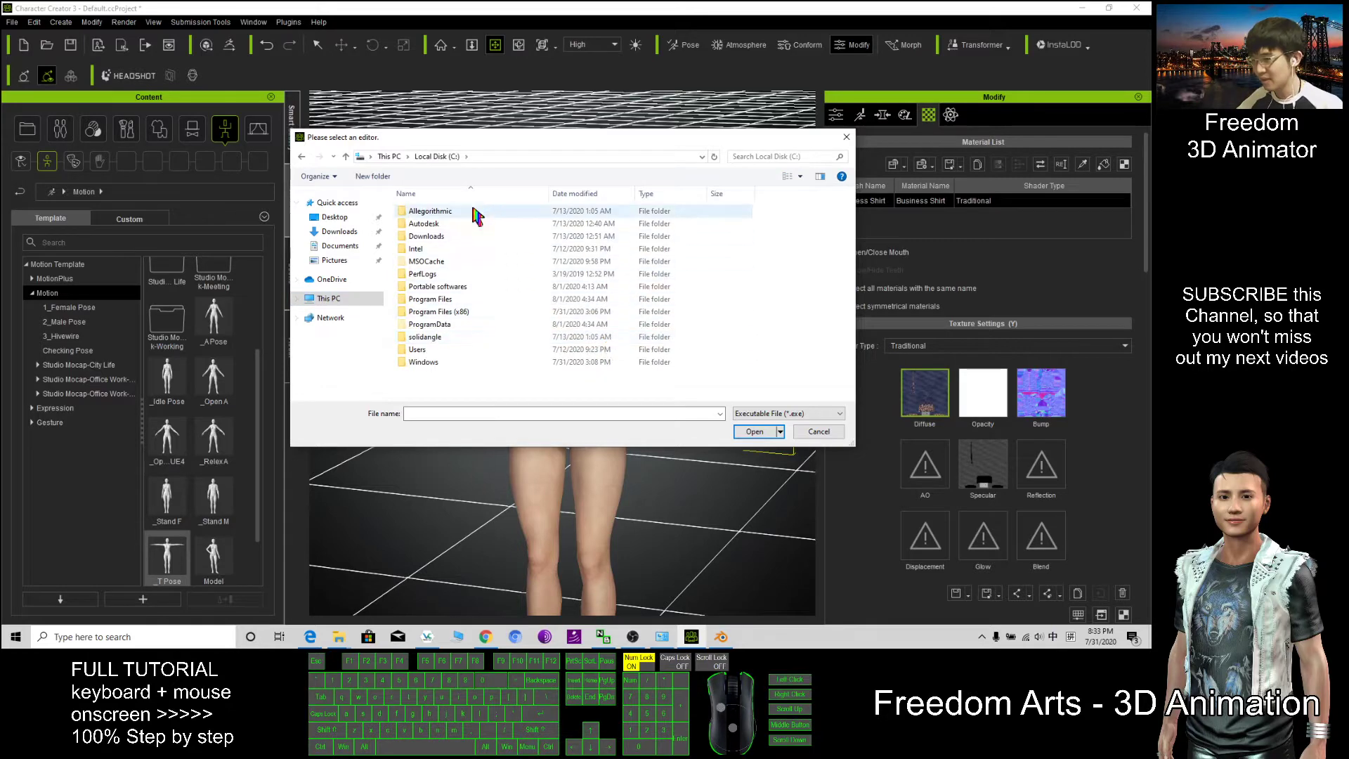
double_click(422, 300)
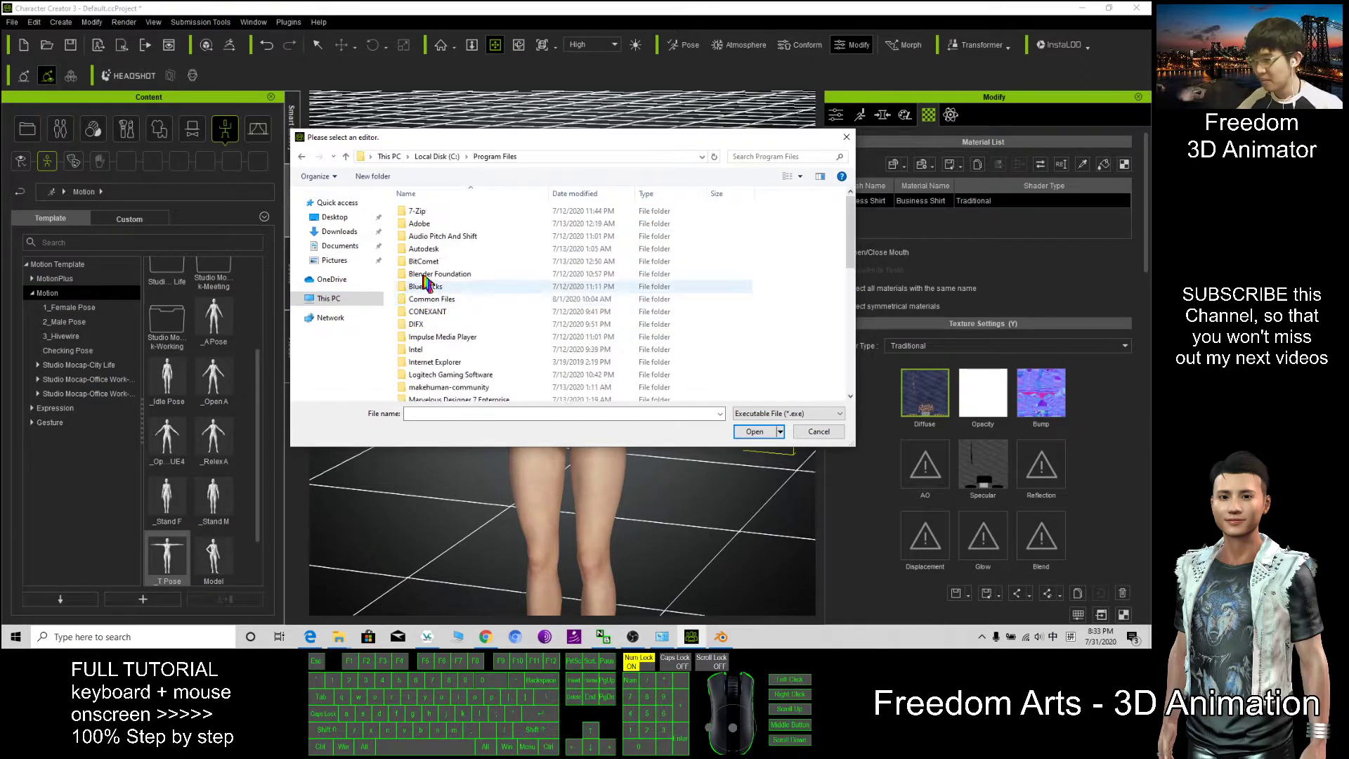
double_click(437, 232)
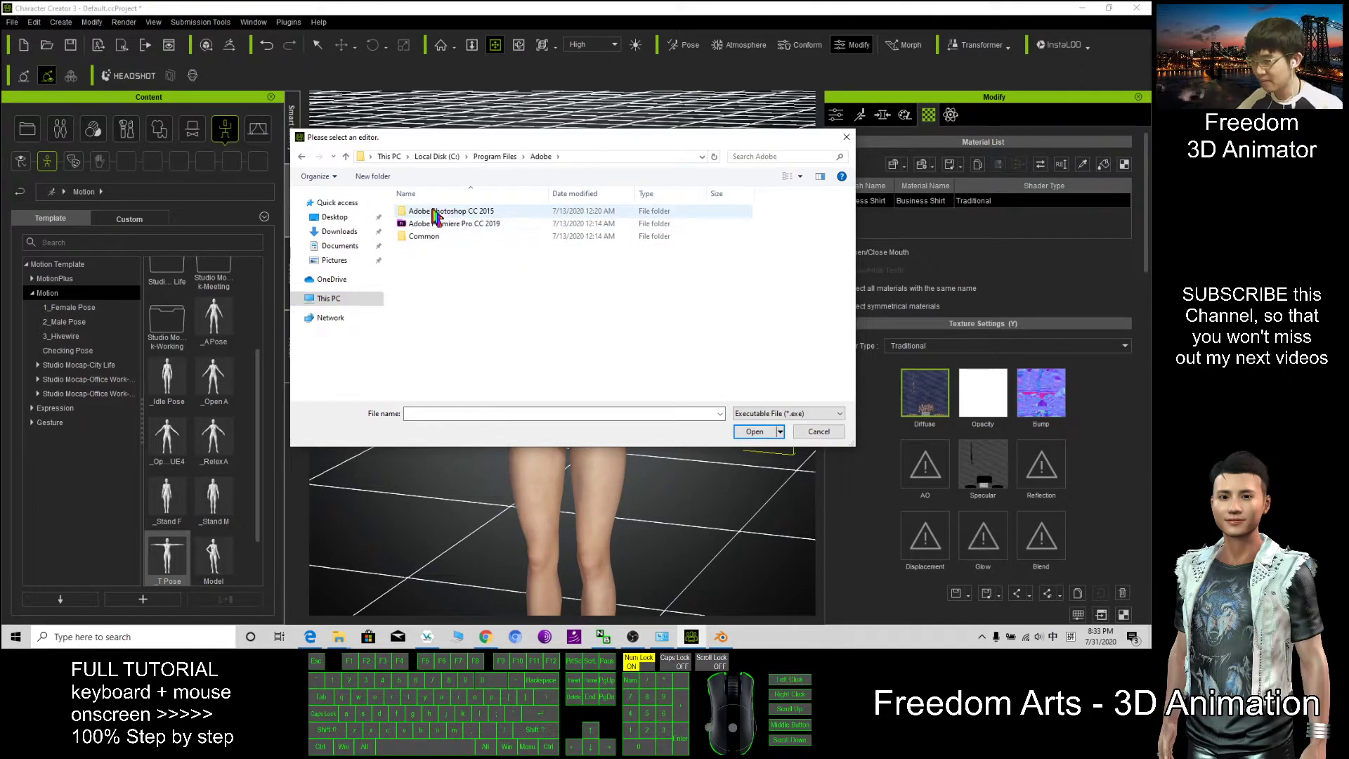
double_click(437, 211)
scroll(469, 292, "down", 1)
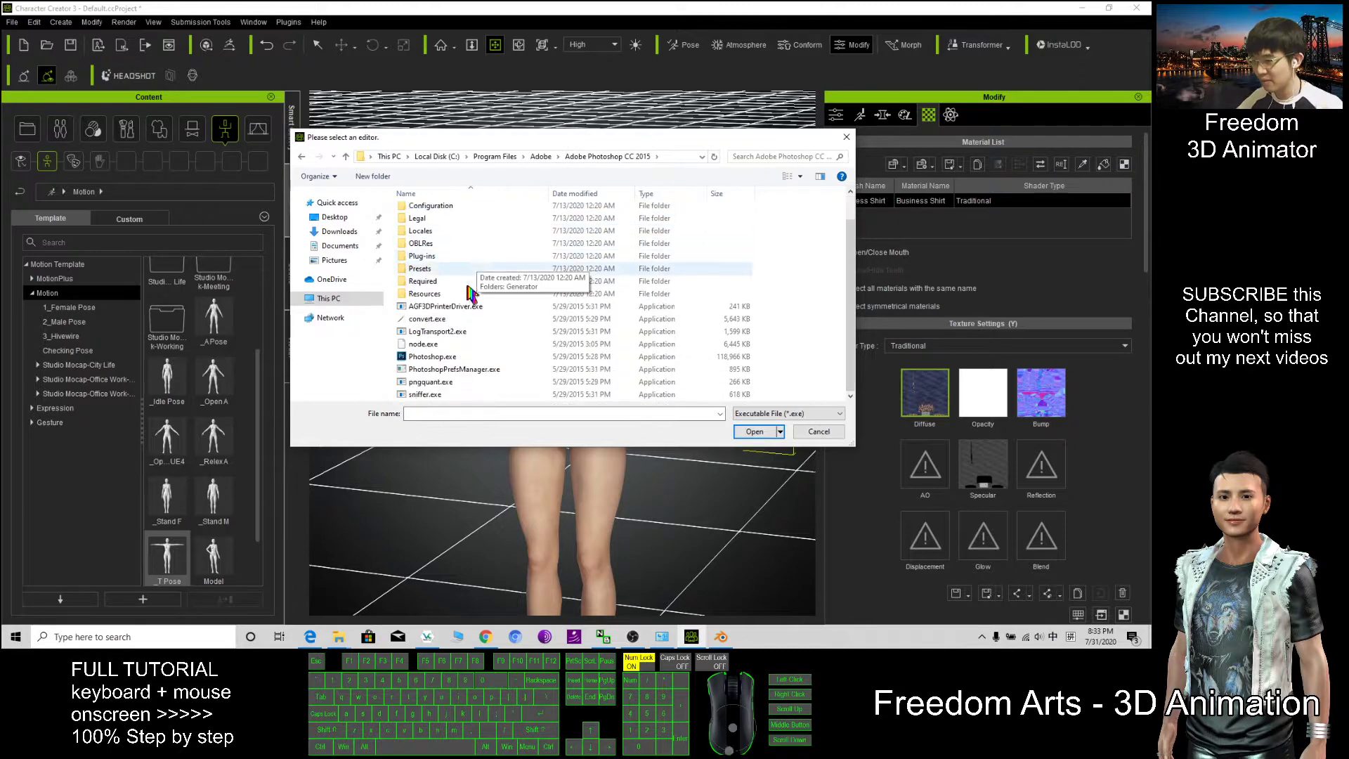
double_click(432, 356)
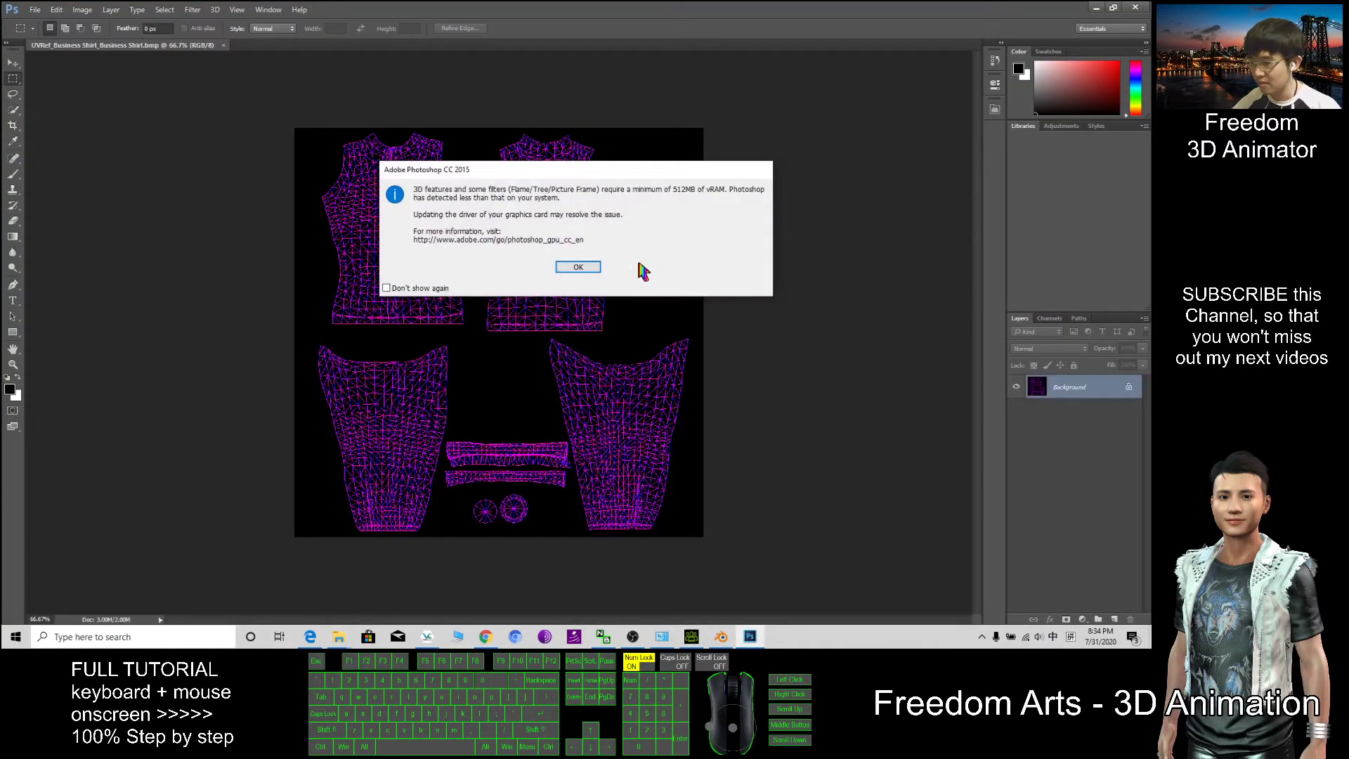
Dismiss Photoshop's graphics memory notice with the option not to show it again.
left_click(391, 288)
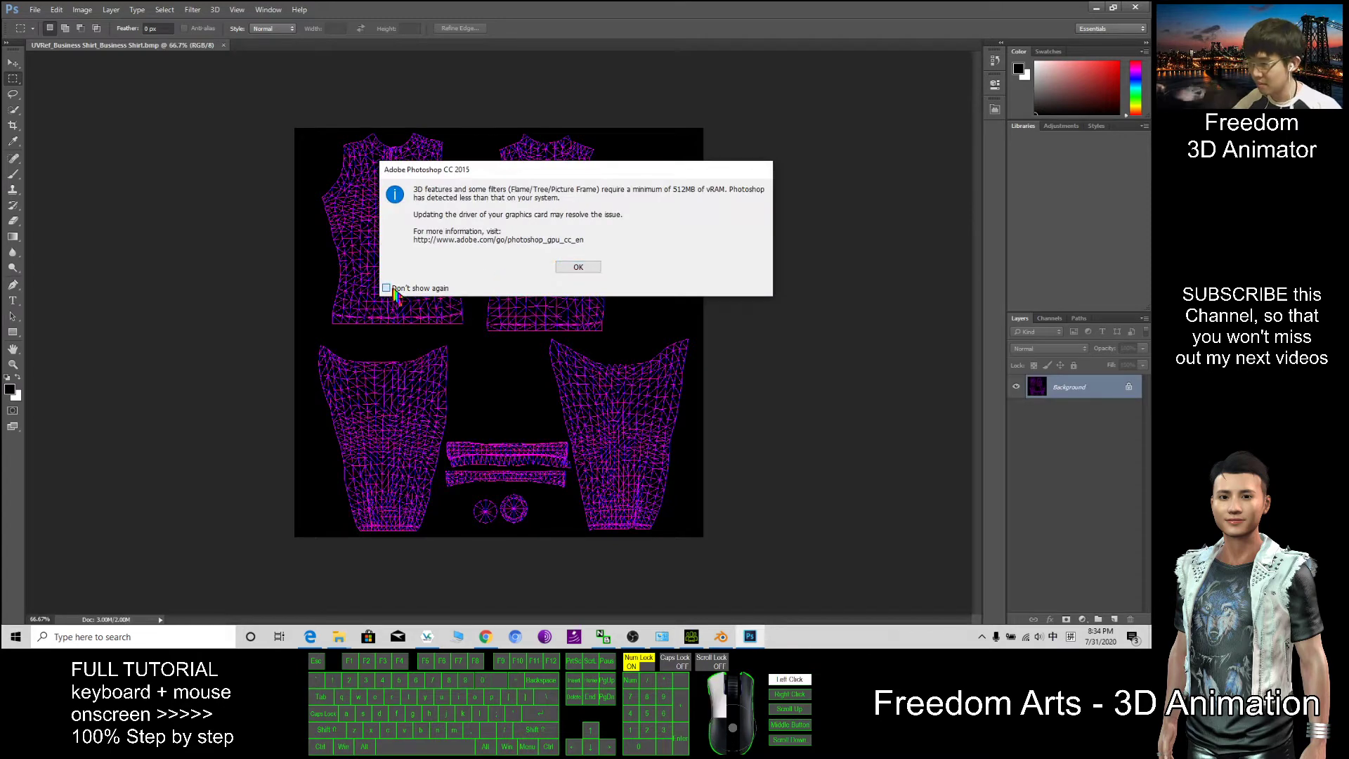
left_click(581, 271)
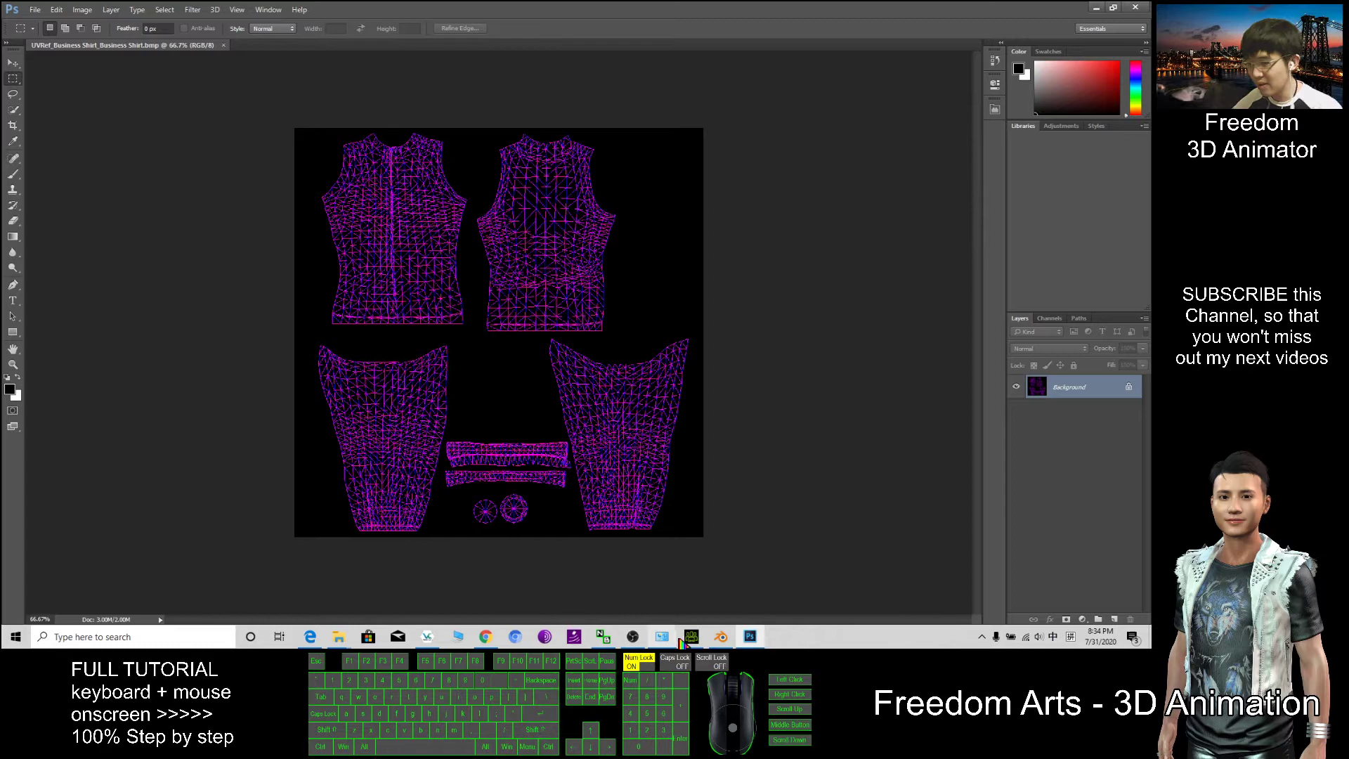
mouse_move(691, 635)
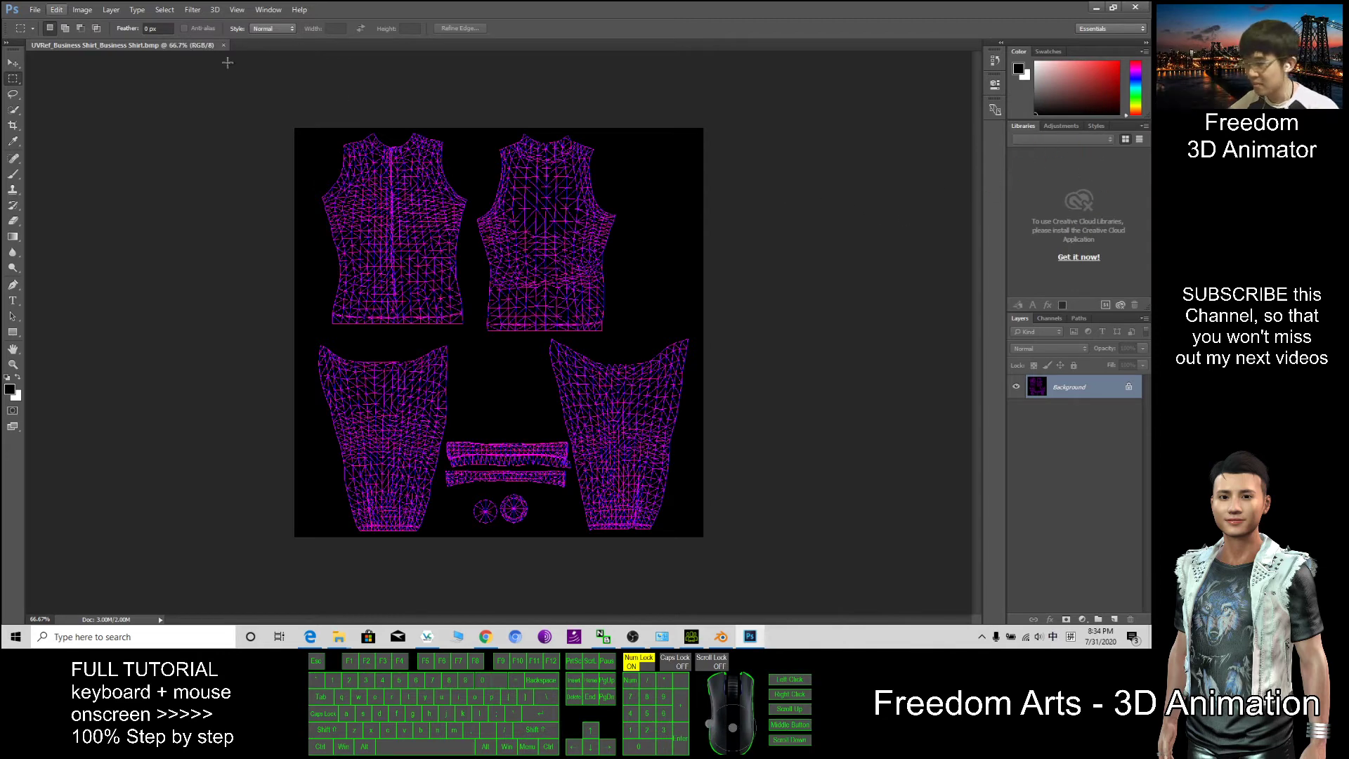
Select the black area around the UV pieces with Color Range, sampling the black background at fuzziness 40.
left_click(164, 9)
left_click(182, 123)
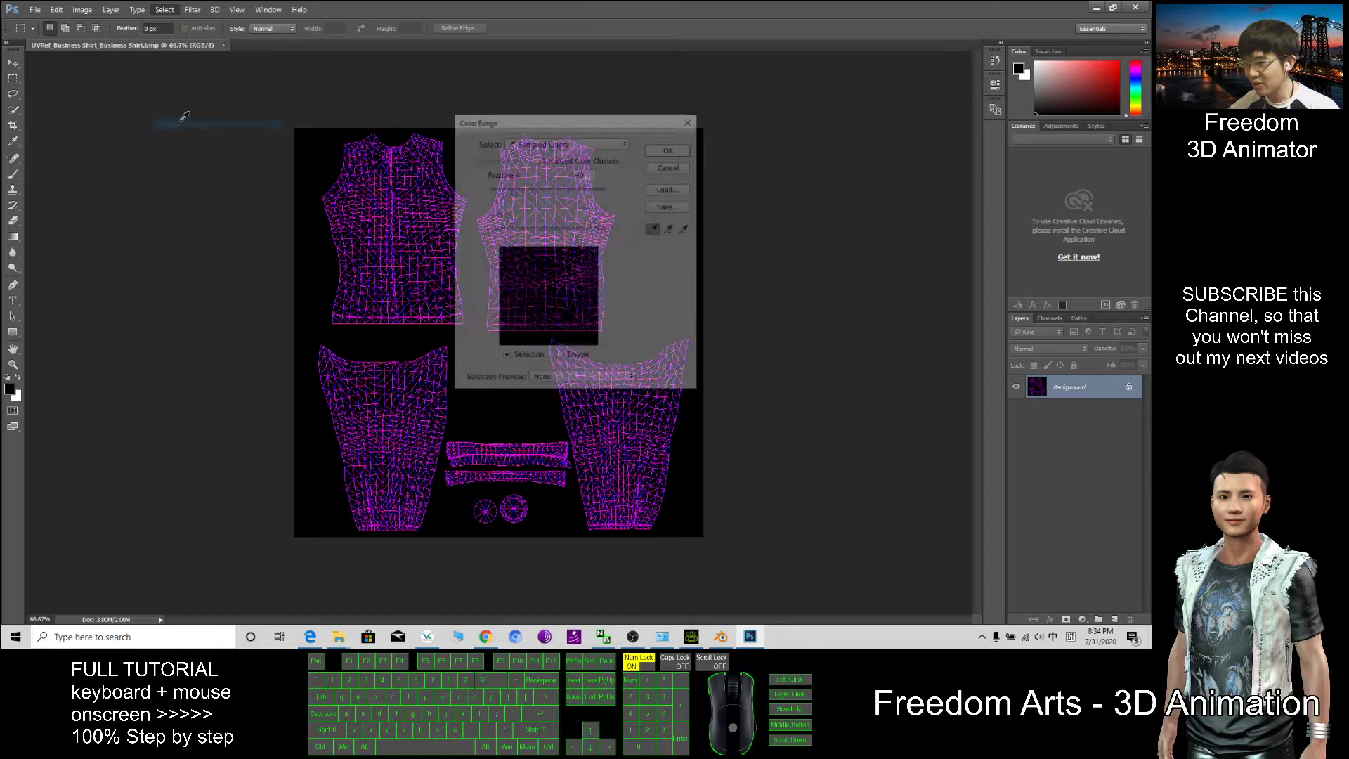
left_click_drag(519, 125, 784, 128)
left_click(654, 160)
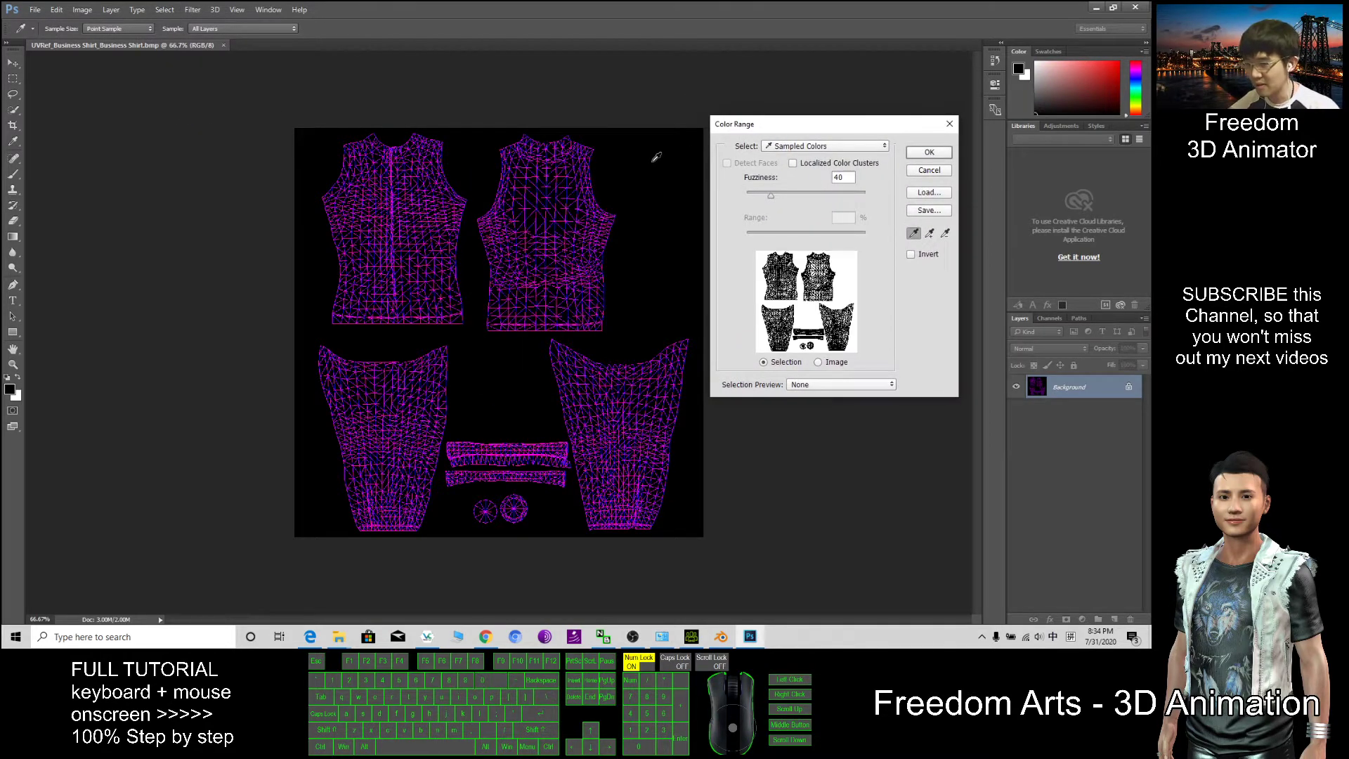
left_click(929, 152)
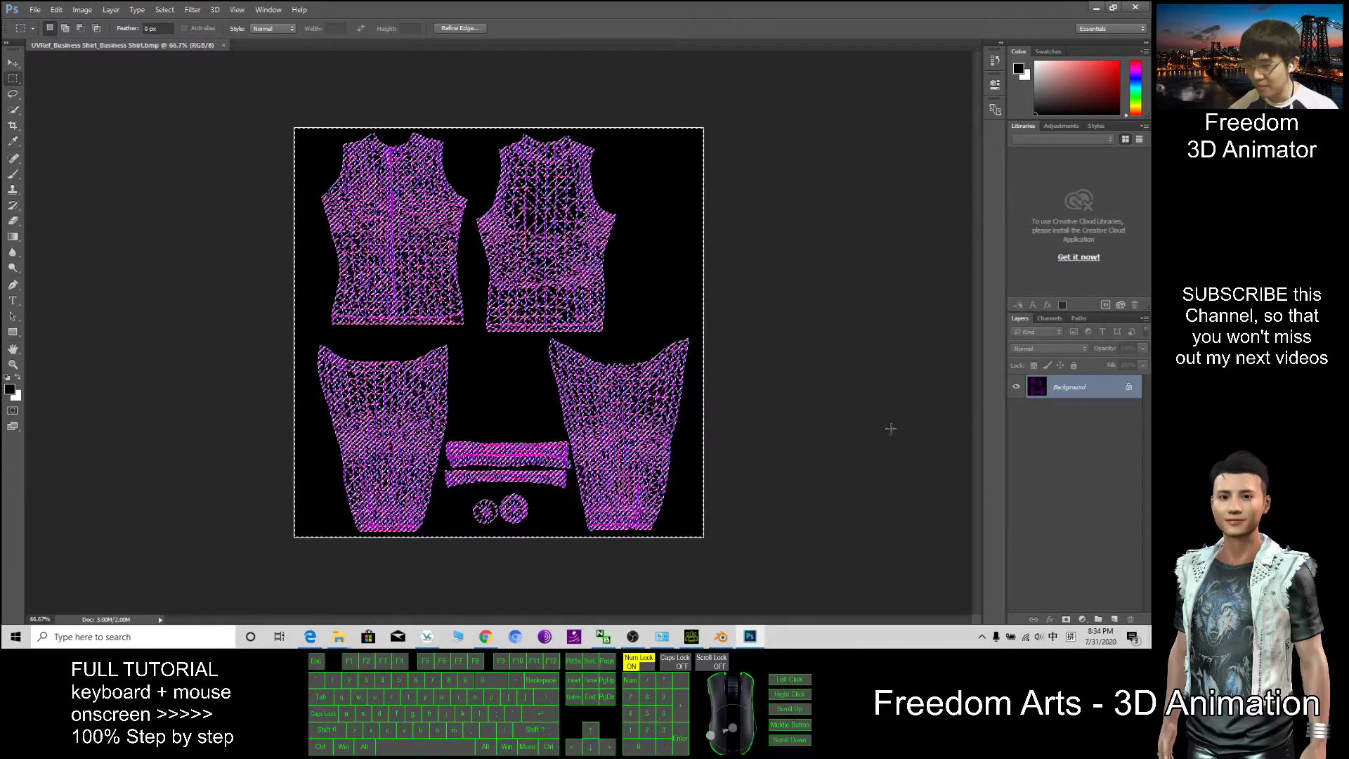
Cancel filling the selected area and unlock the Background into a regular layer.
key("Delete")
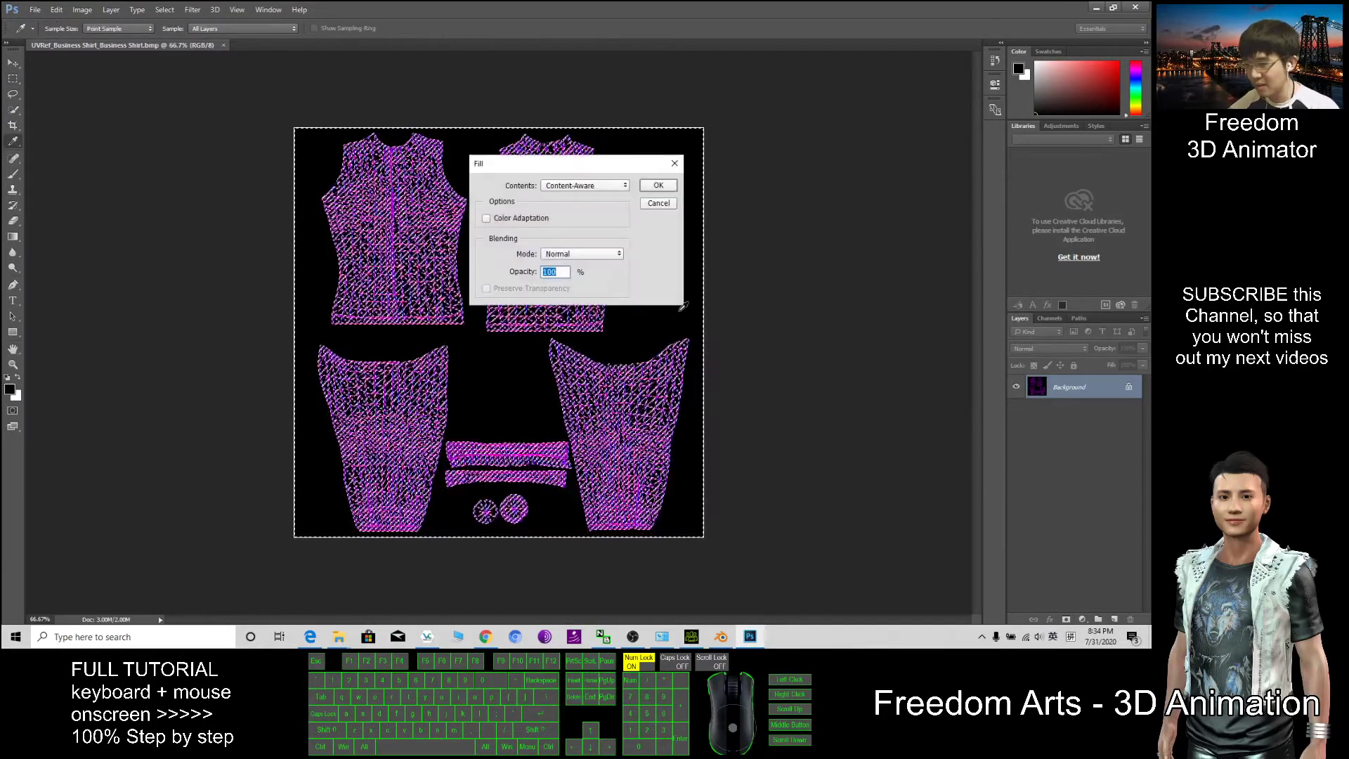
left_click(659, 205)
left_click_drag(1128, 388, 1123, 525)
left_click_drag(1131, 620, 1131, 621)
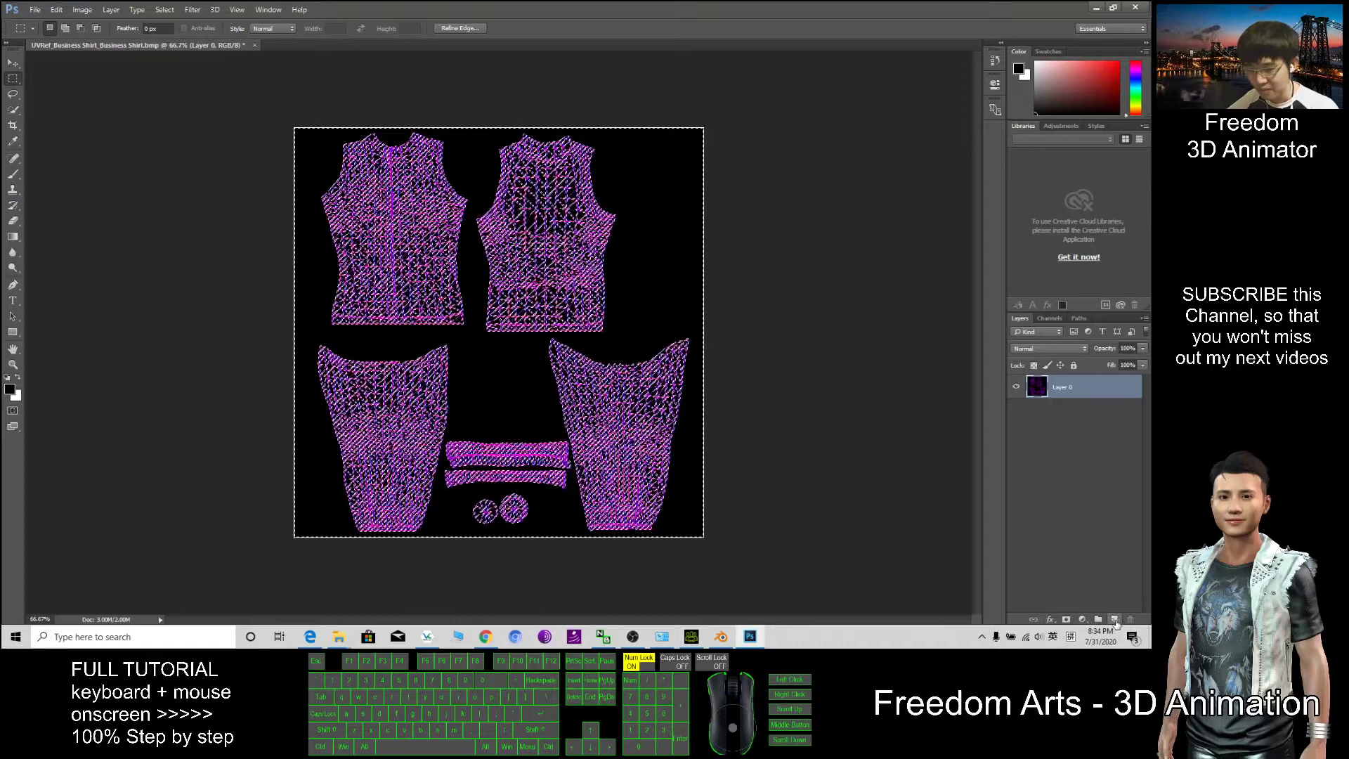
Add a new empty layer and delete the selected black background from the UV layout's Layer 0.
left_click(1114, 619)
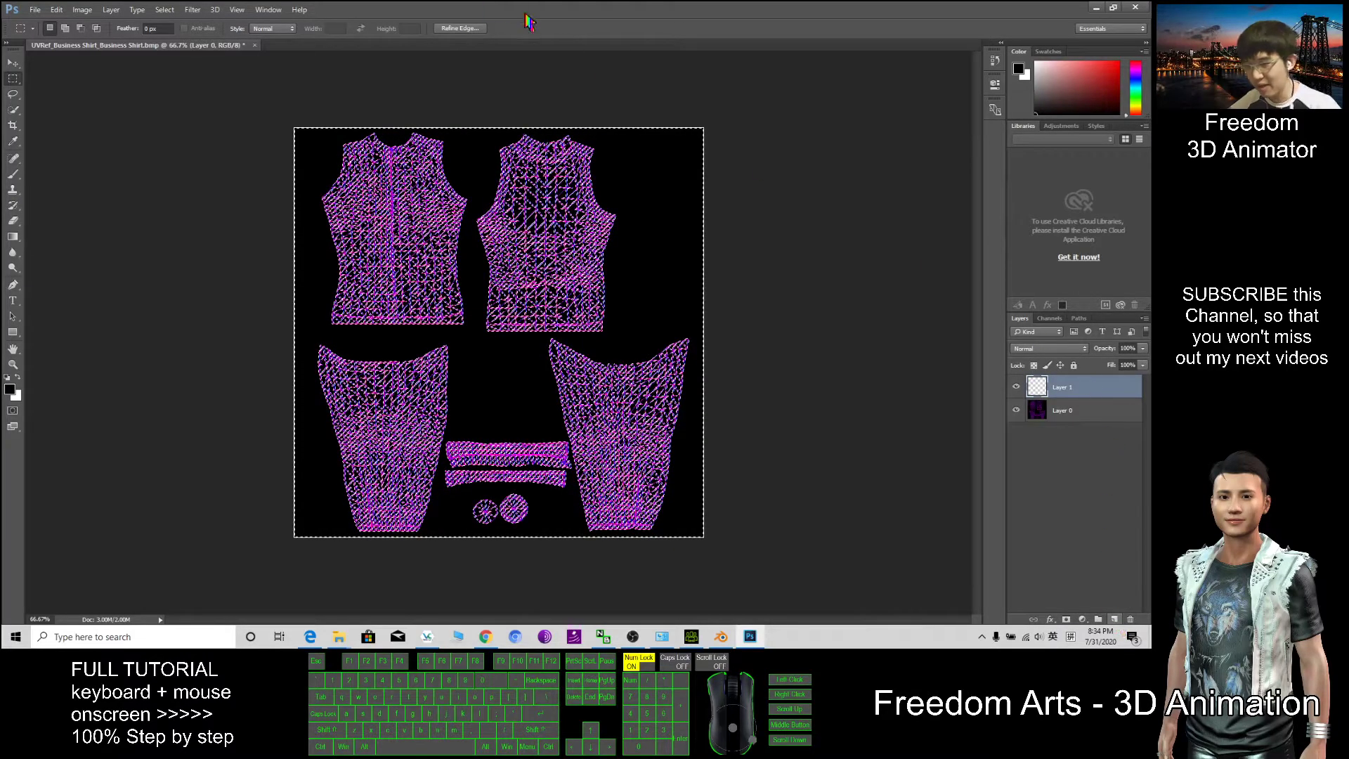
left_click(1046, 409)
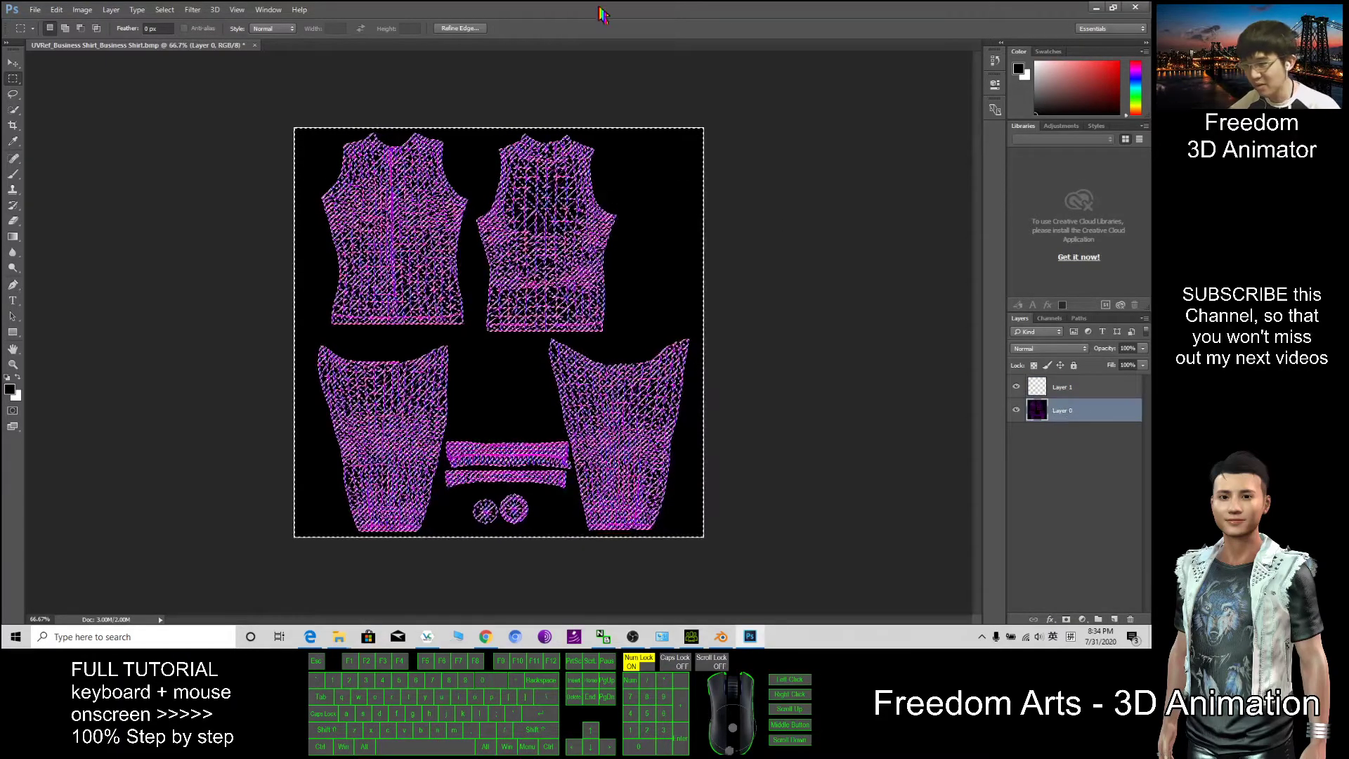
key("Delete")
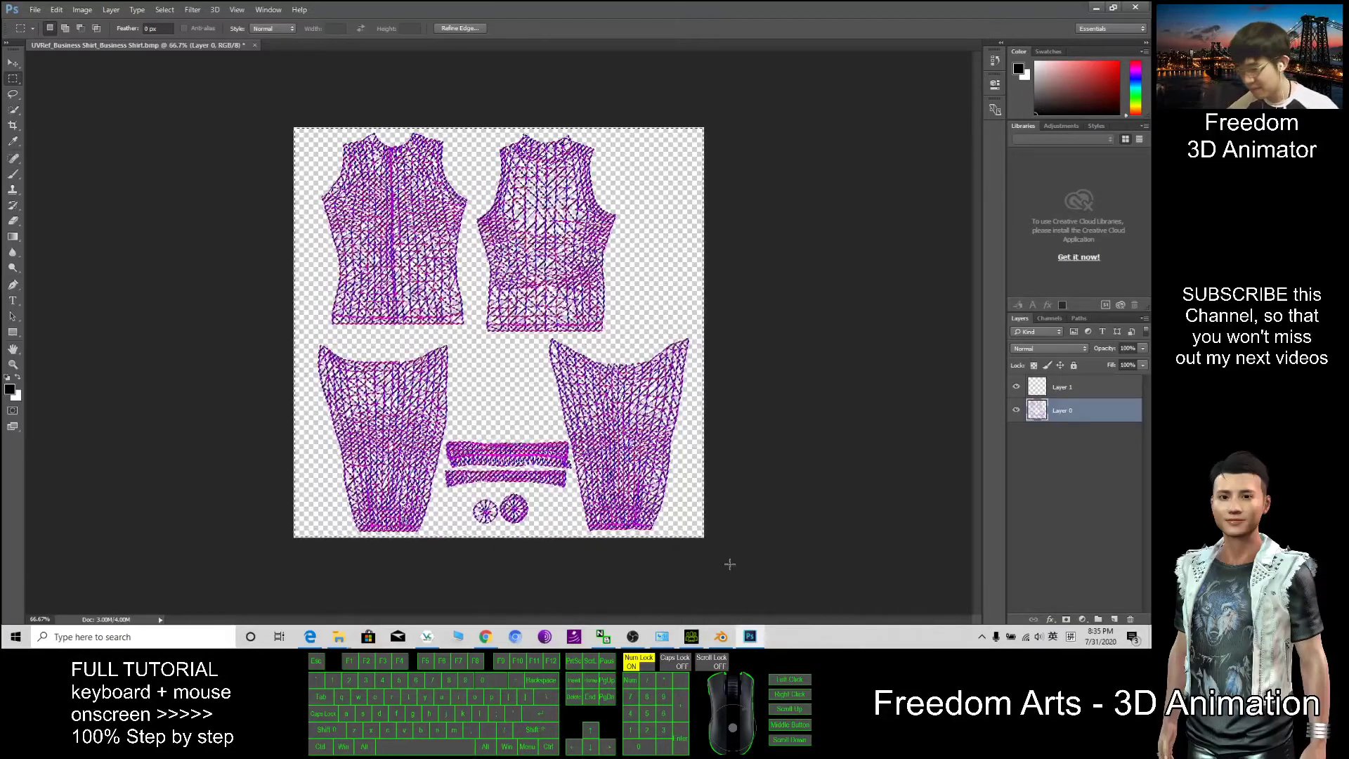
Switch to Character Creator and launch the Business Shirt's Diffuse texture in the external image editor.
left_click(691, 636)
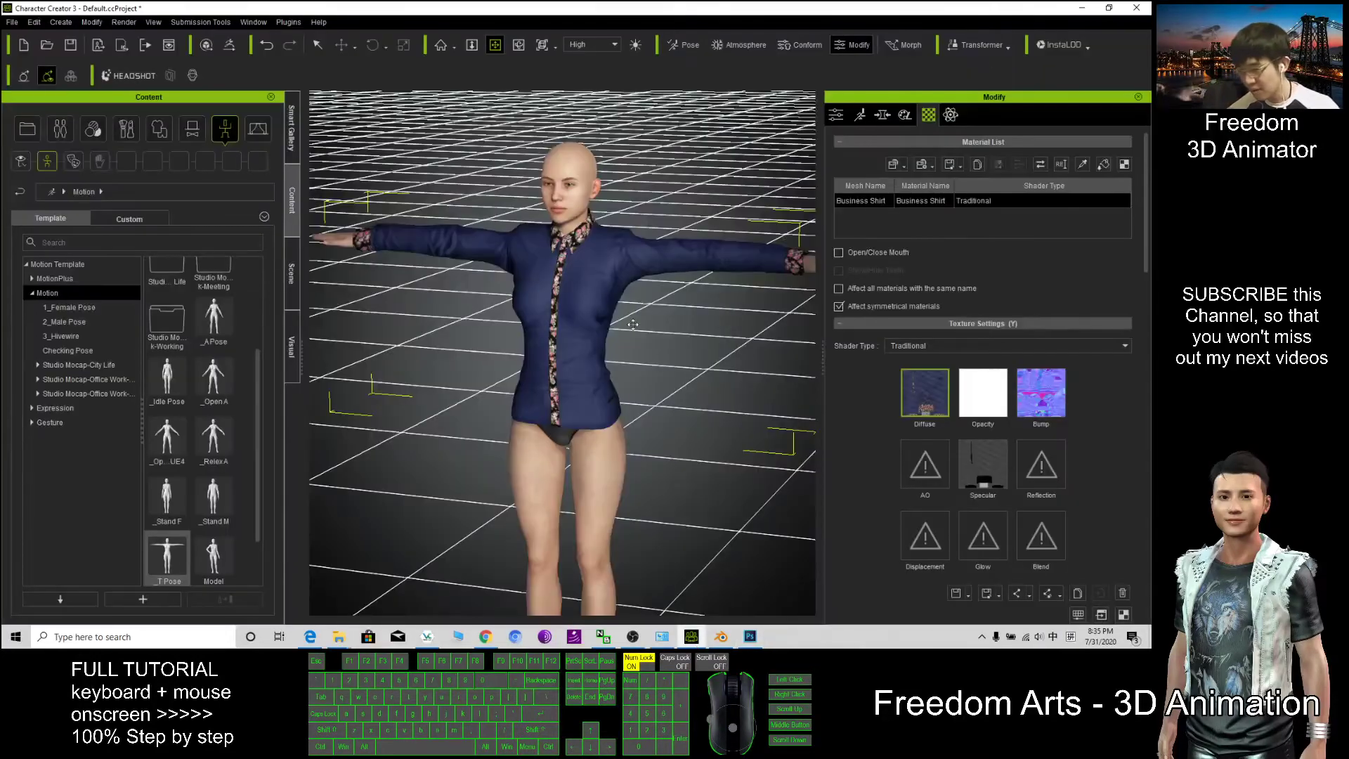
right_click(924, 386)
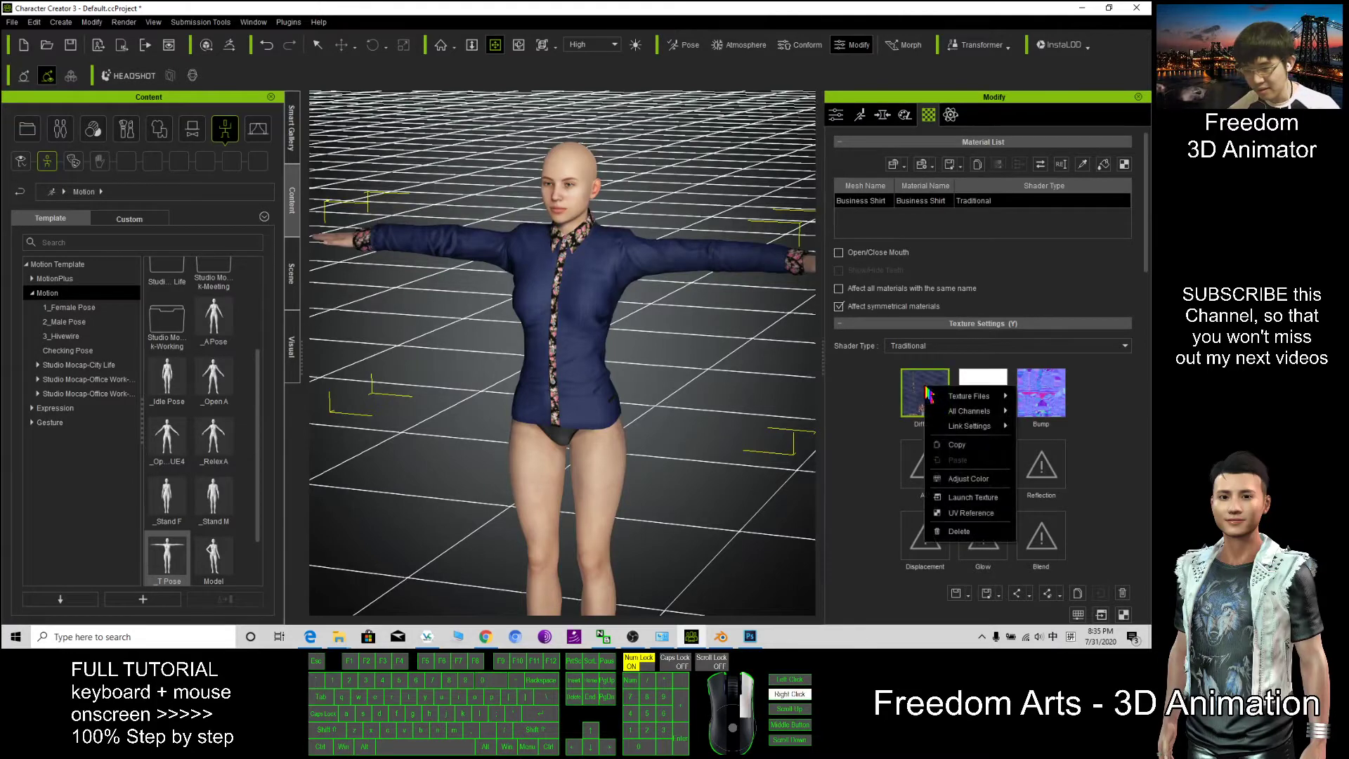
left_click(972, 497)
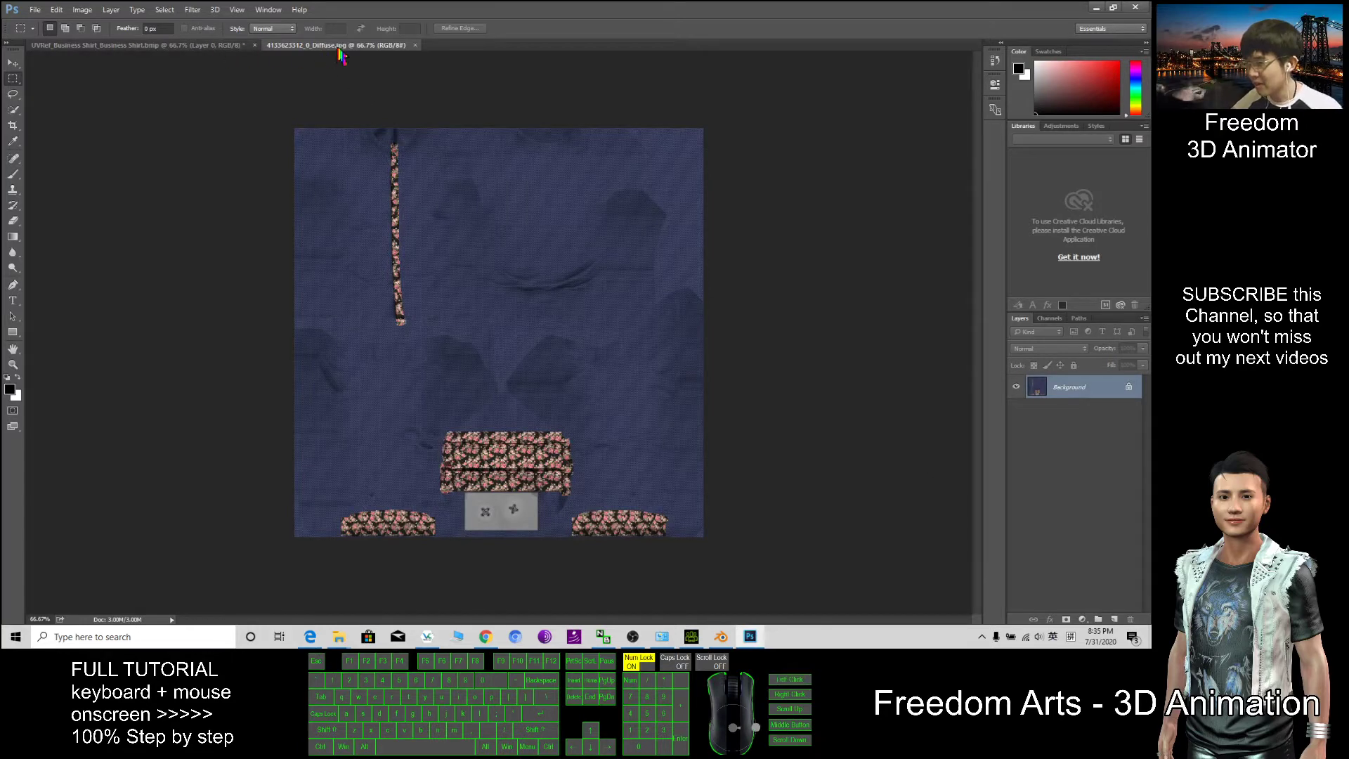
Clear the old selection in the Business Shirt UV reference document, then select and copy the entire wireframe layer.
left_click(182, 52)
left_click(215, 47)
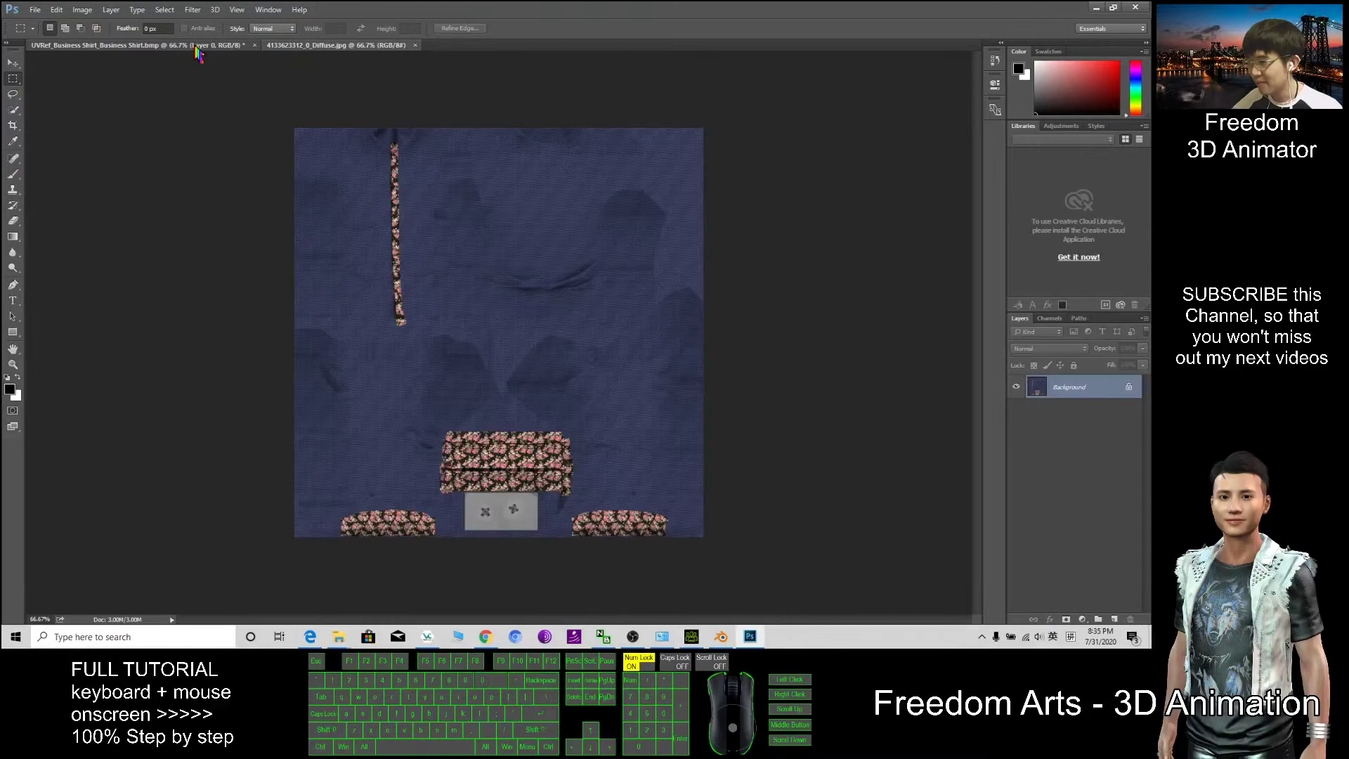
left_click(373, 46)
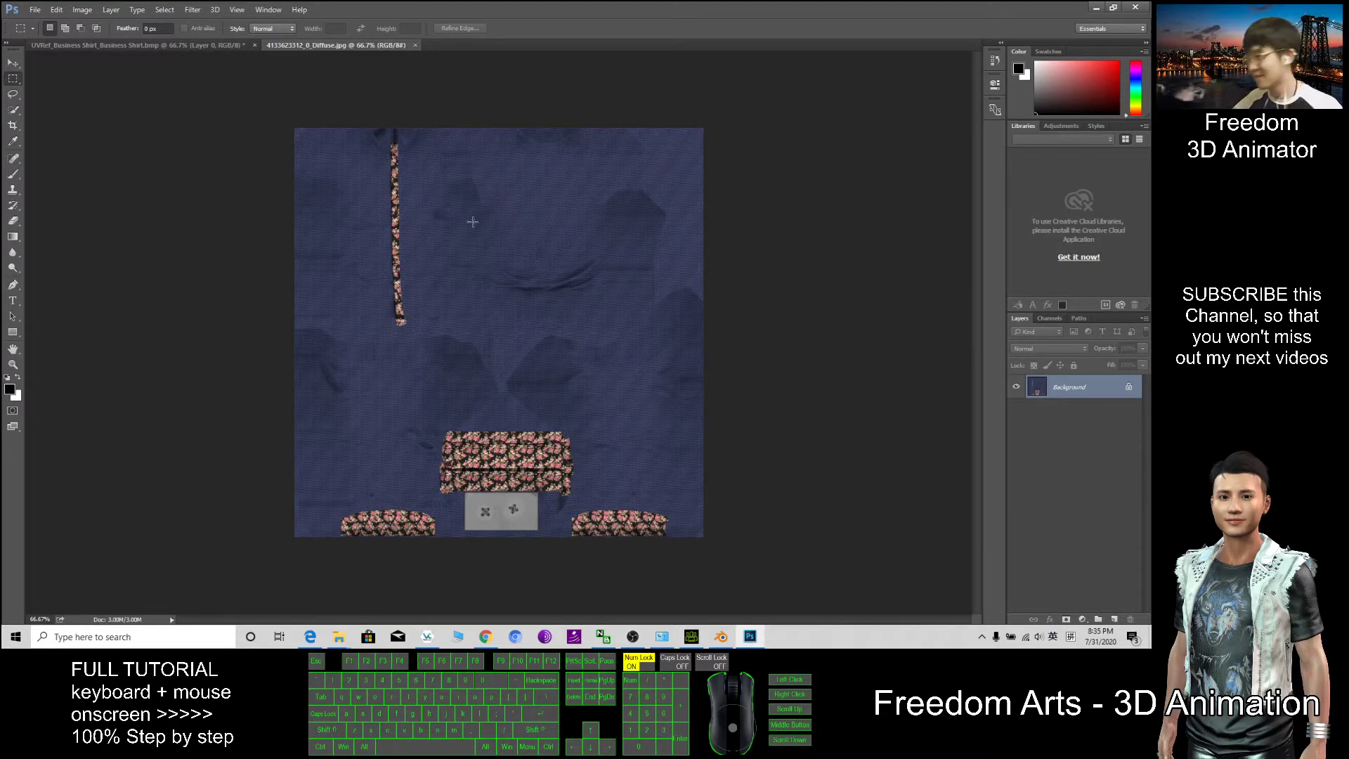
left_click(162, 45)
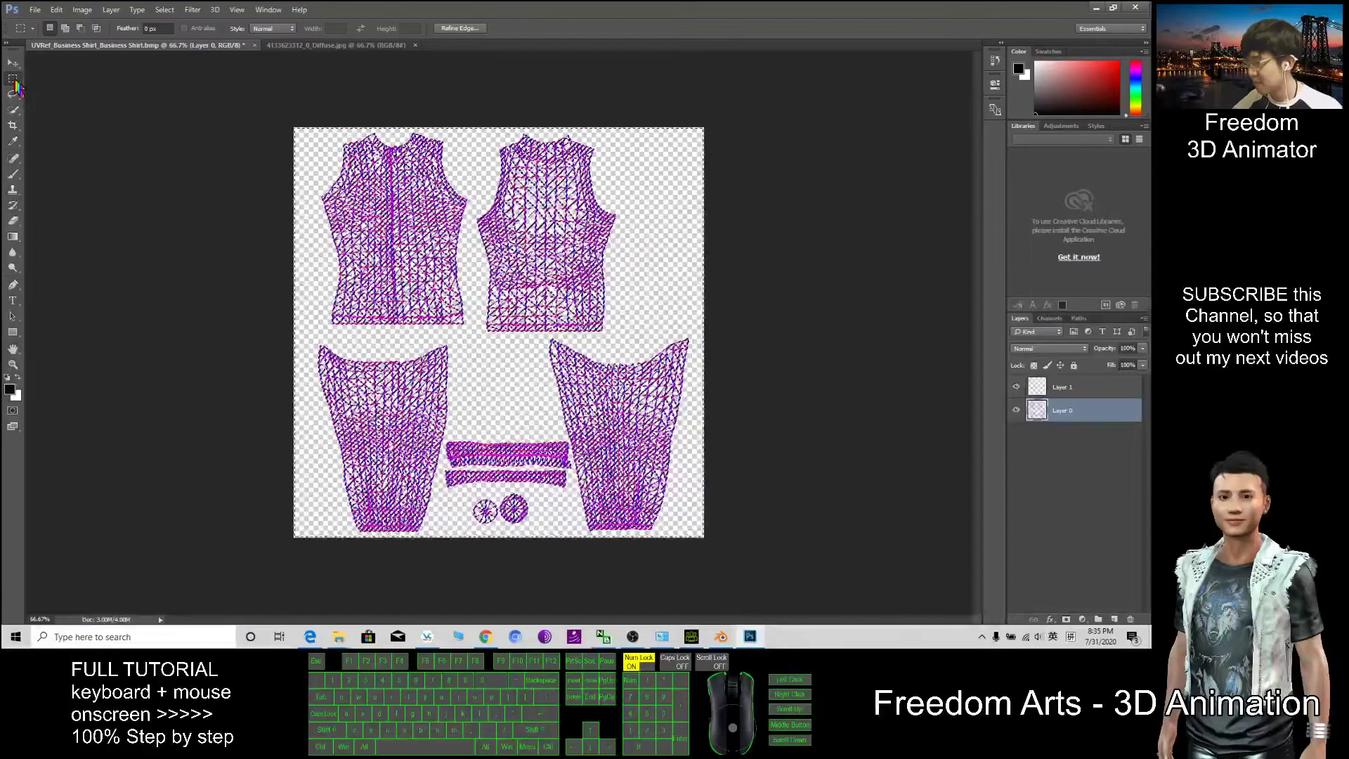
left_click(259, 192)
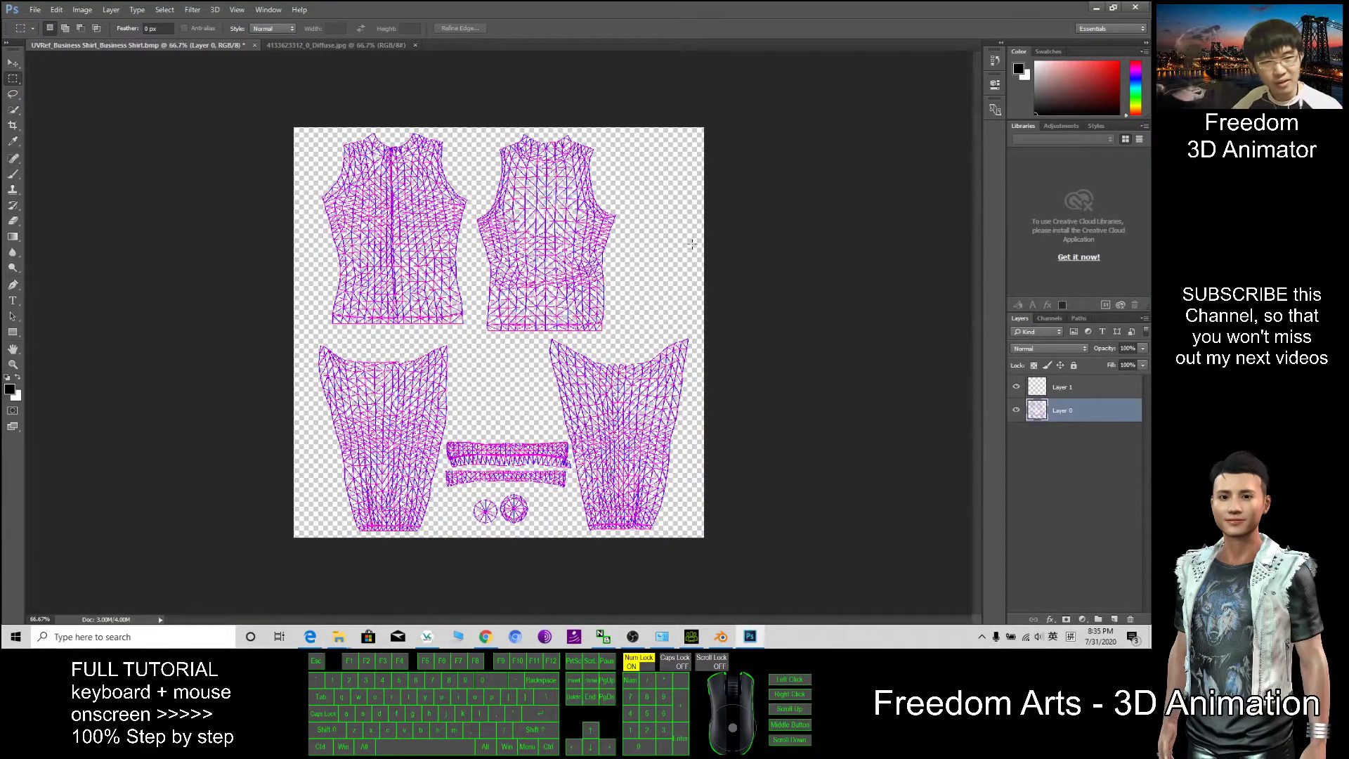
left_click(575, 639)
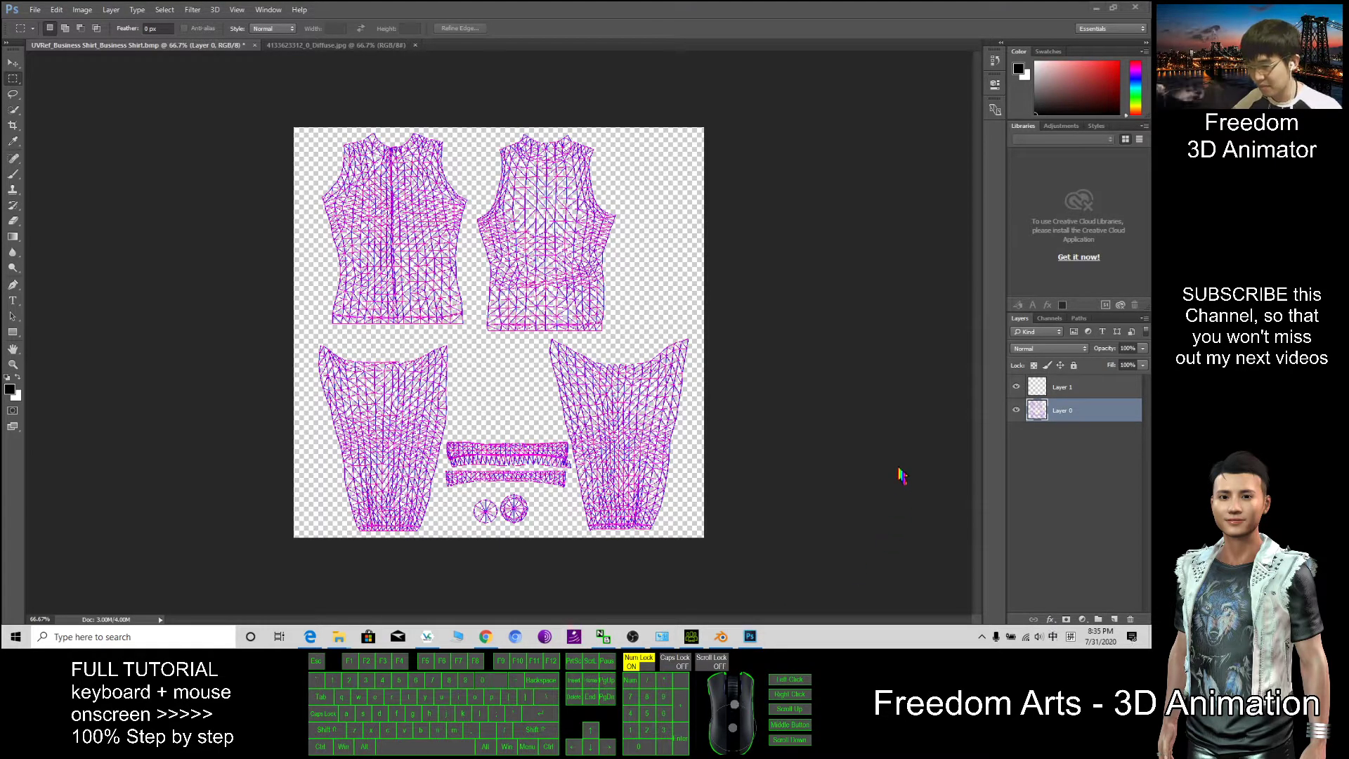
left_click(806, 305)
left_click(519, 199)
key("ctrl+a")
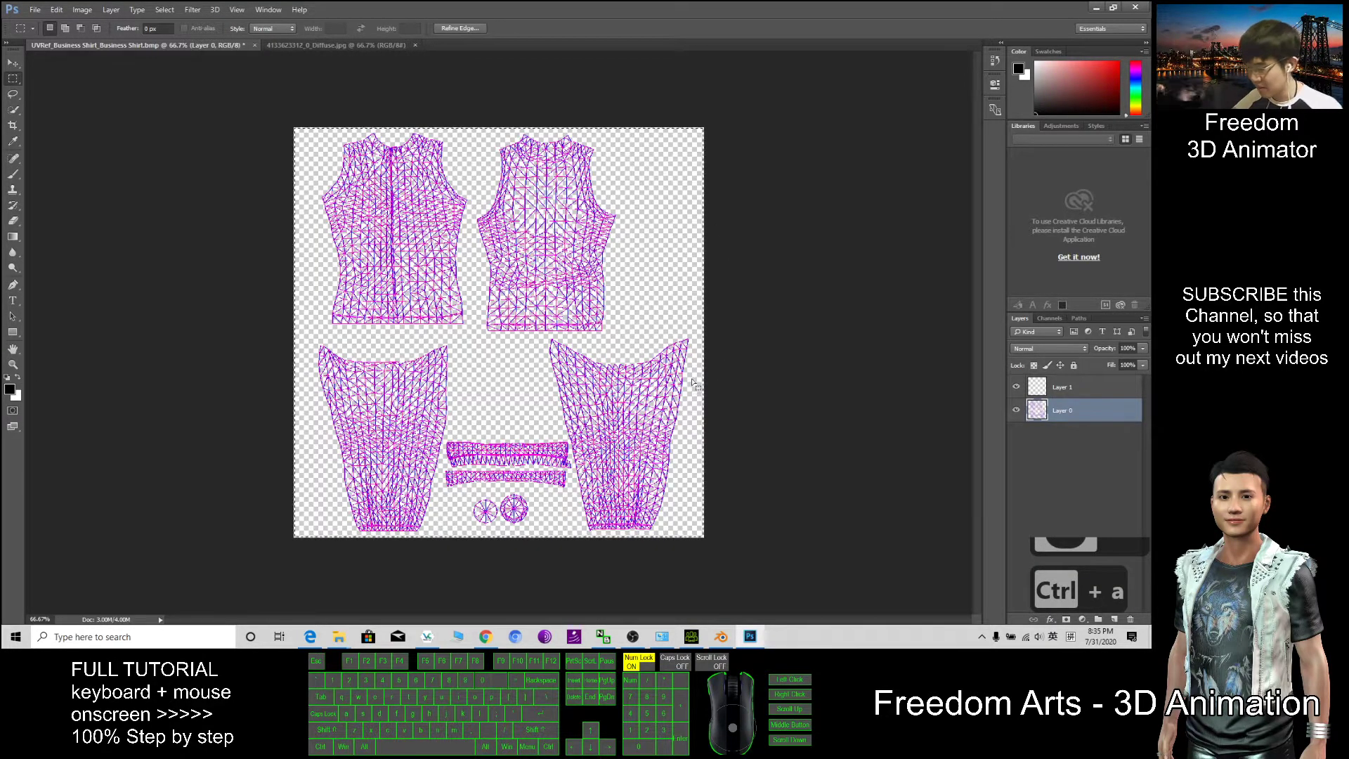
key("ctrl+a")
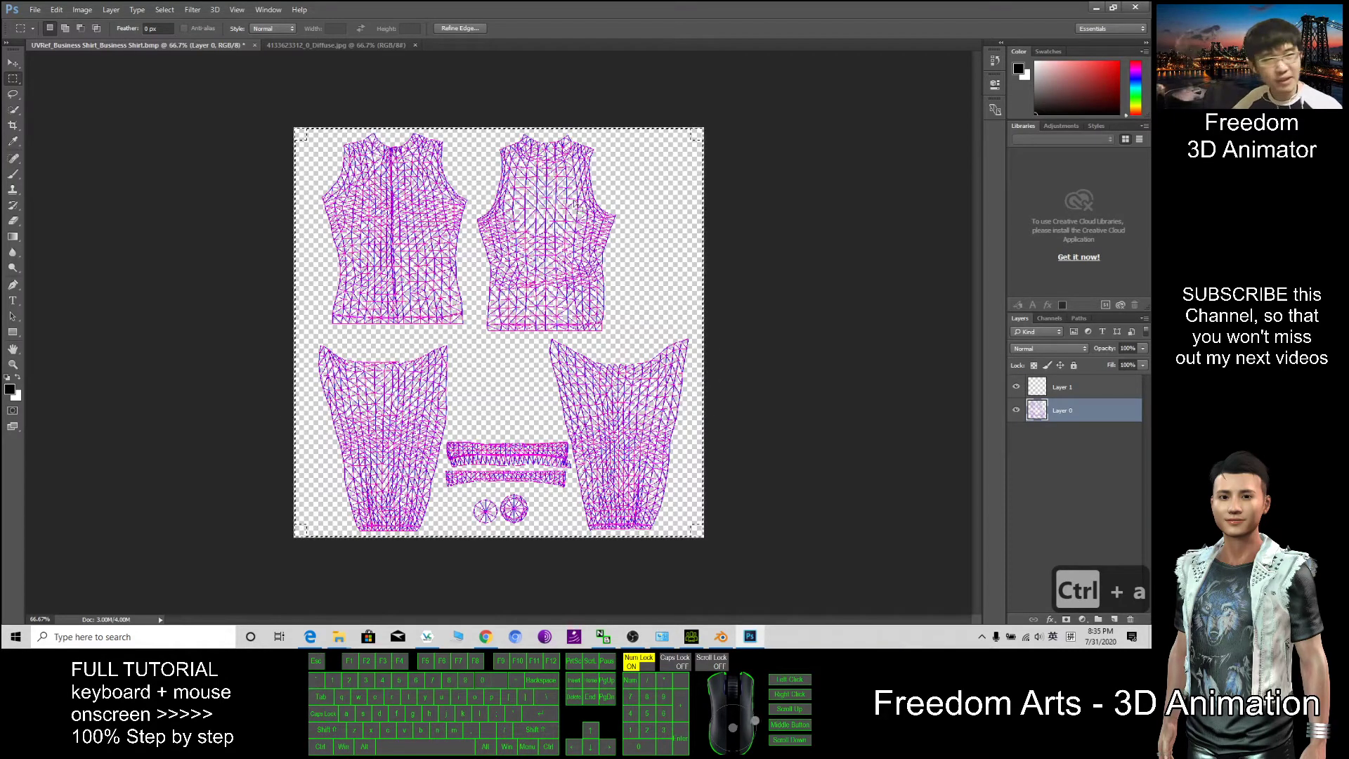
key("ctrl+c")
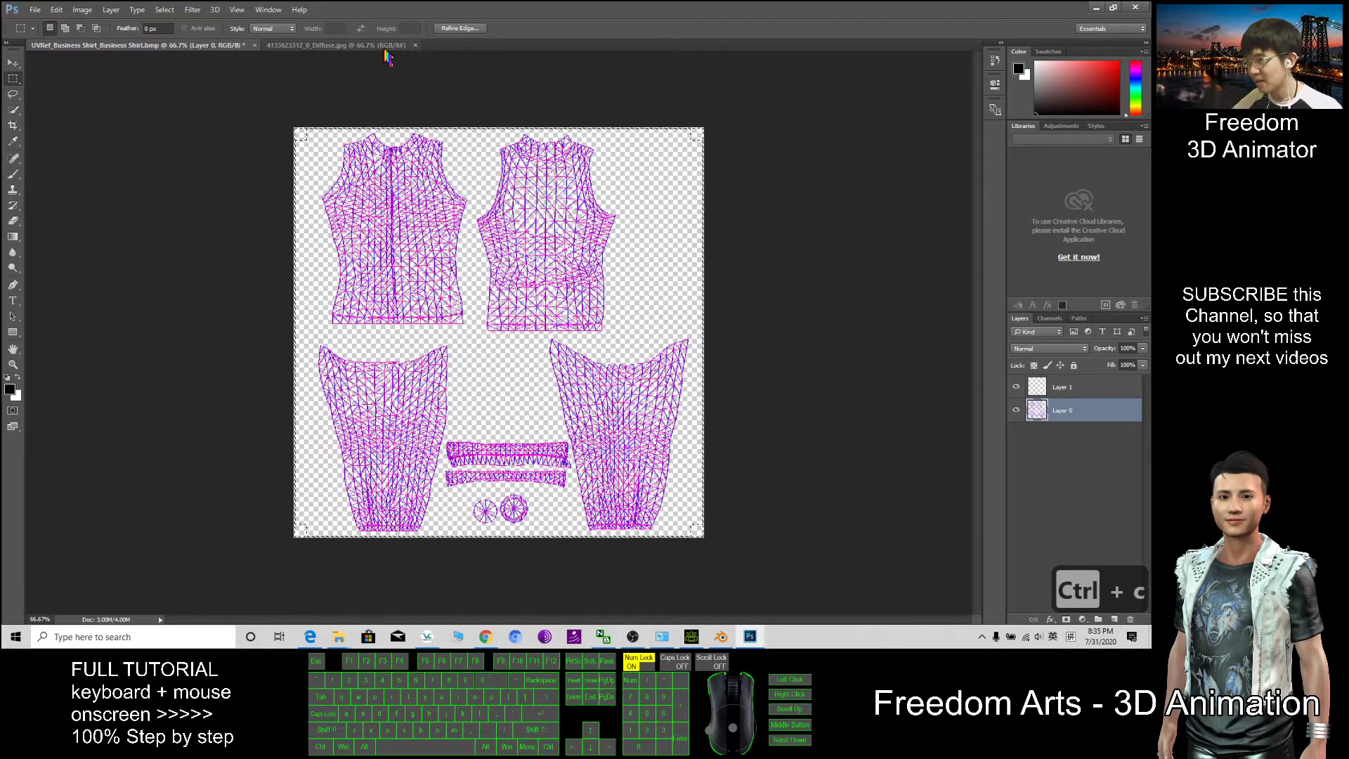
Unlock the Background of the shirt's diffuse texture document into a regular layer.
left_click(322, 46)
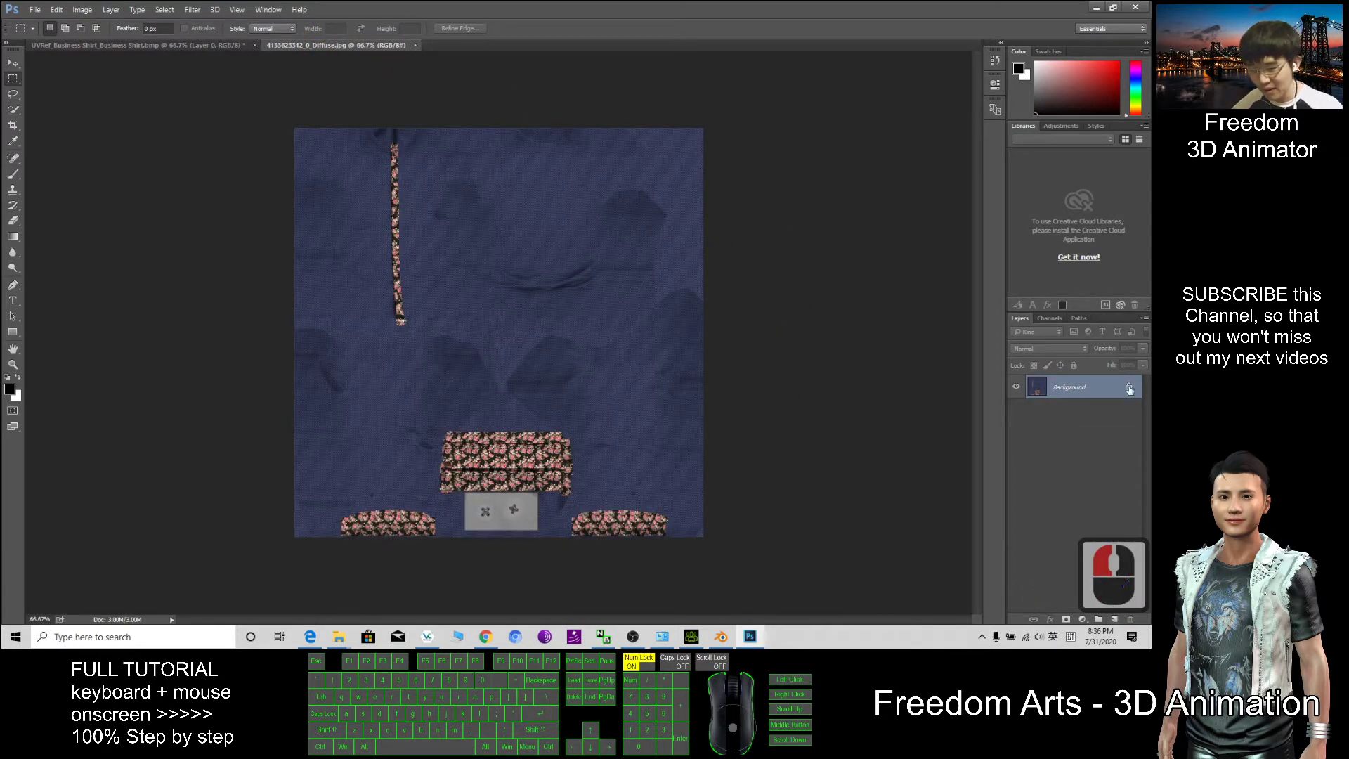
left_click_drag(1129, 389, 1129, 613)
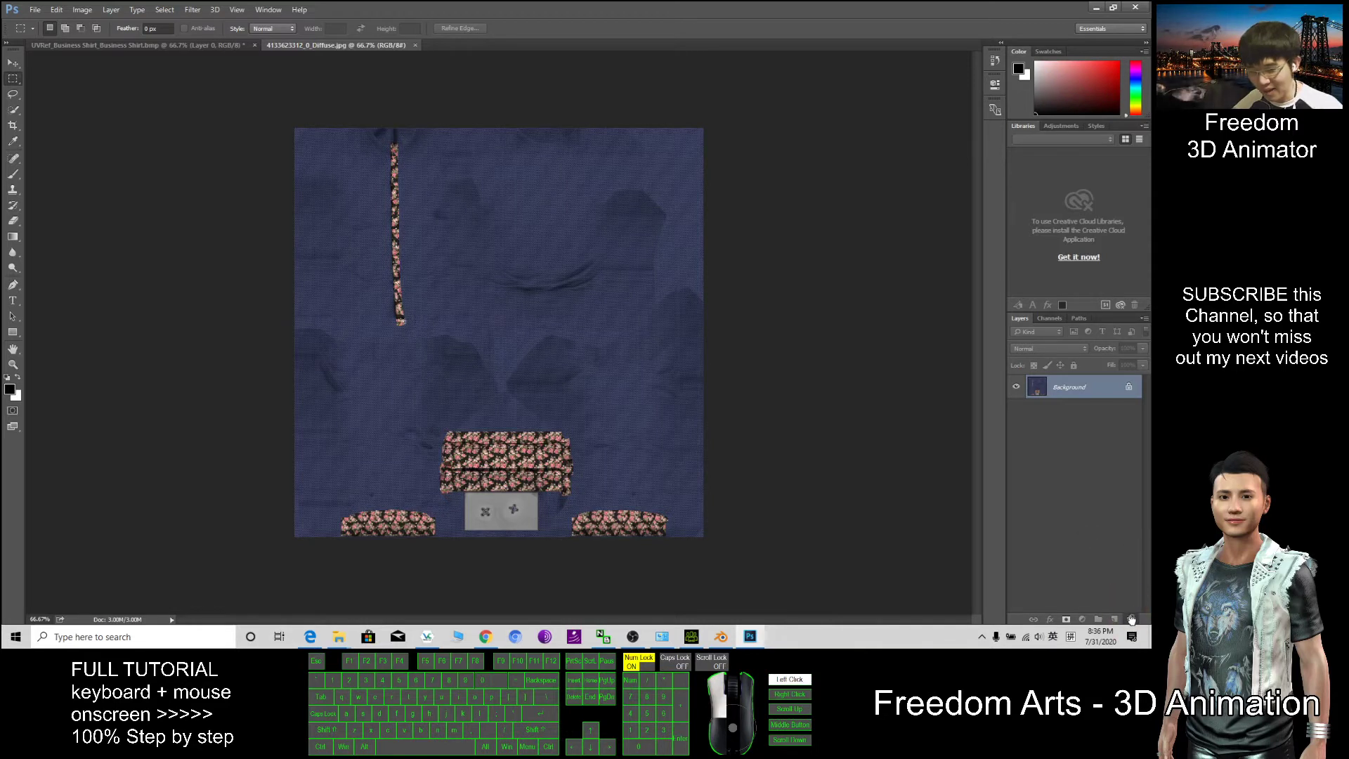
left_click_drag(1122, 400, 1129, 392)
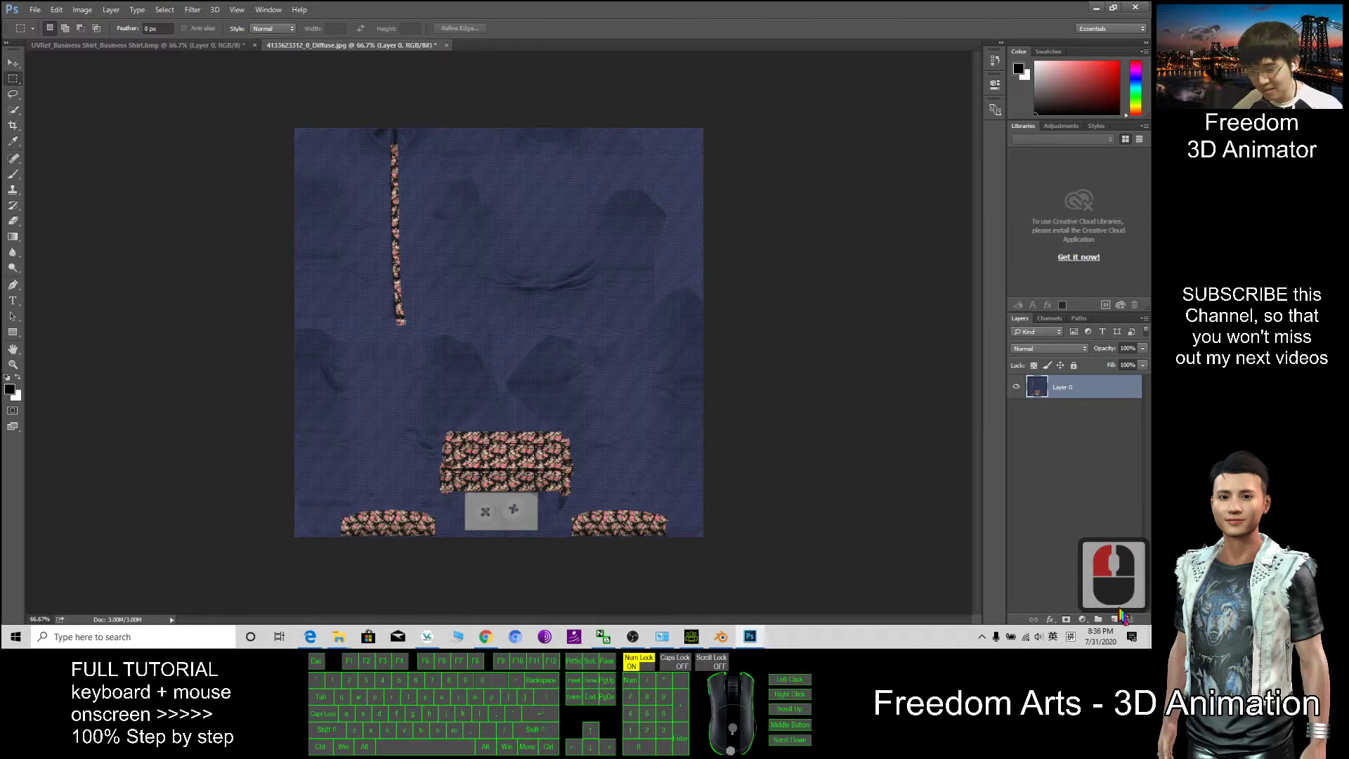
left_click(1046, 453)
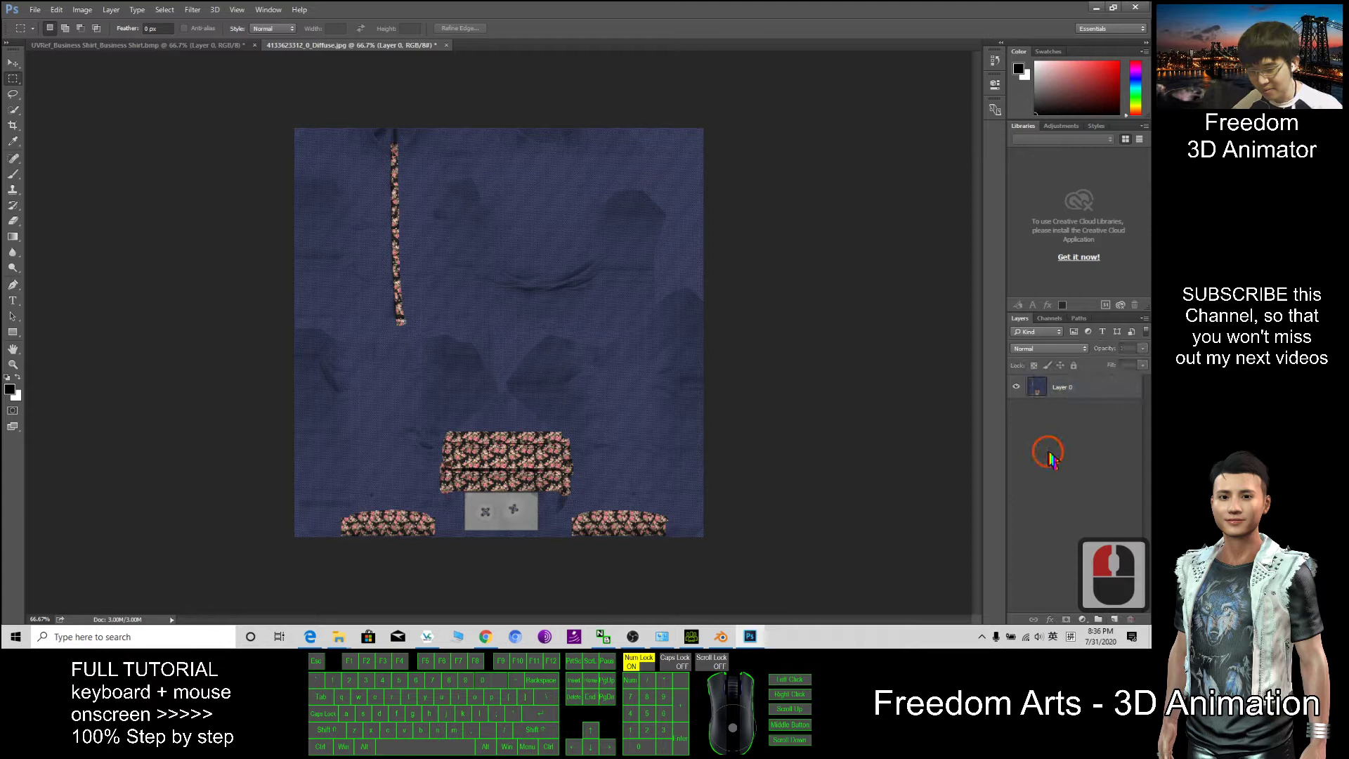
Add a new empty layer above the diffuse texture and paste the copied UV wireframe onto it.
left_click(1115, 619)
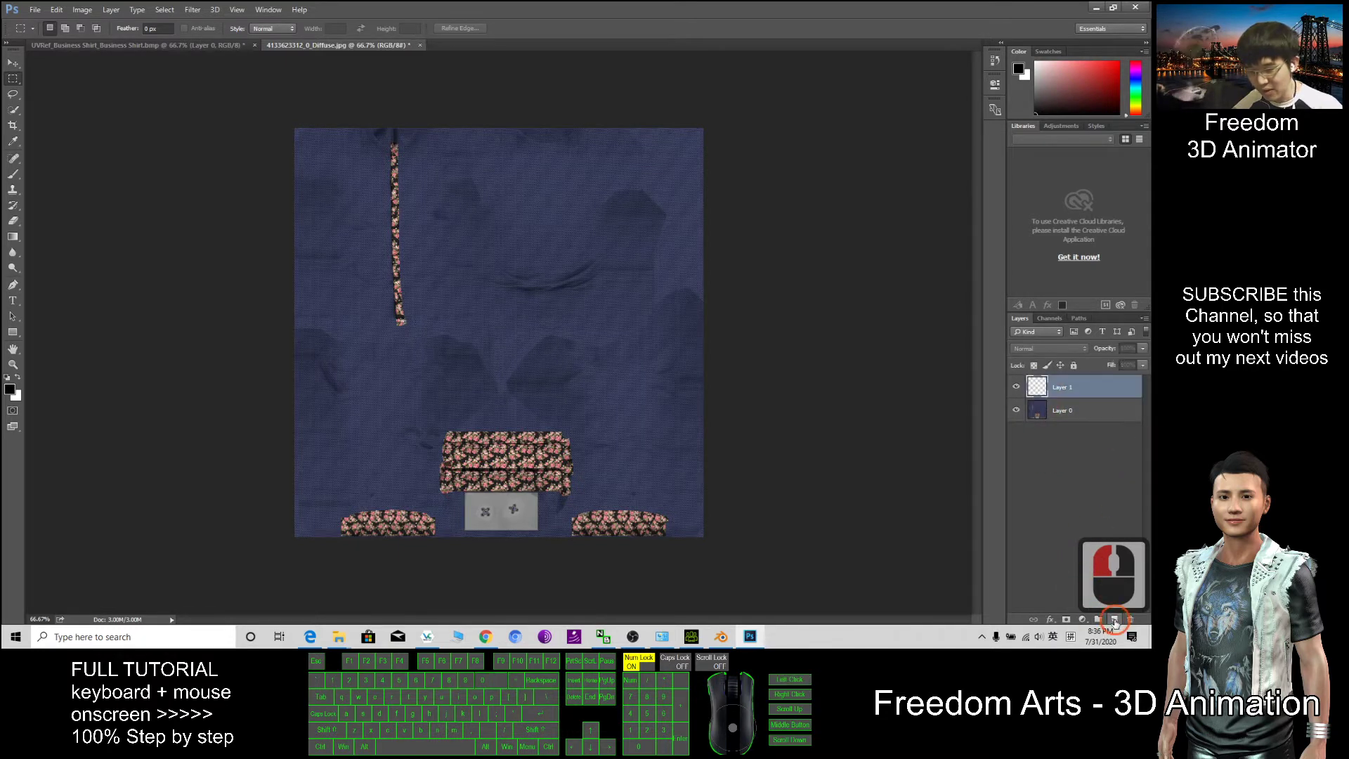
left_click(1081, 387)
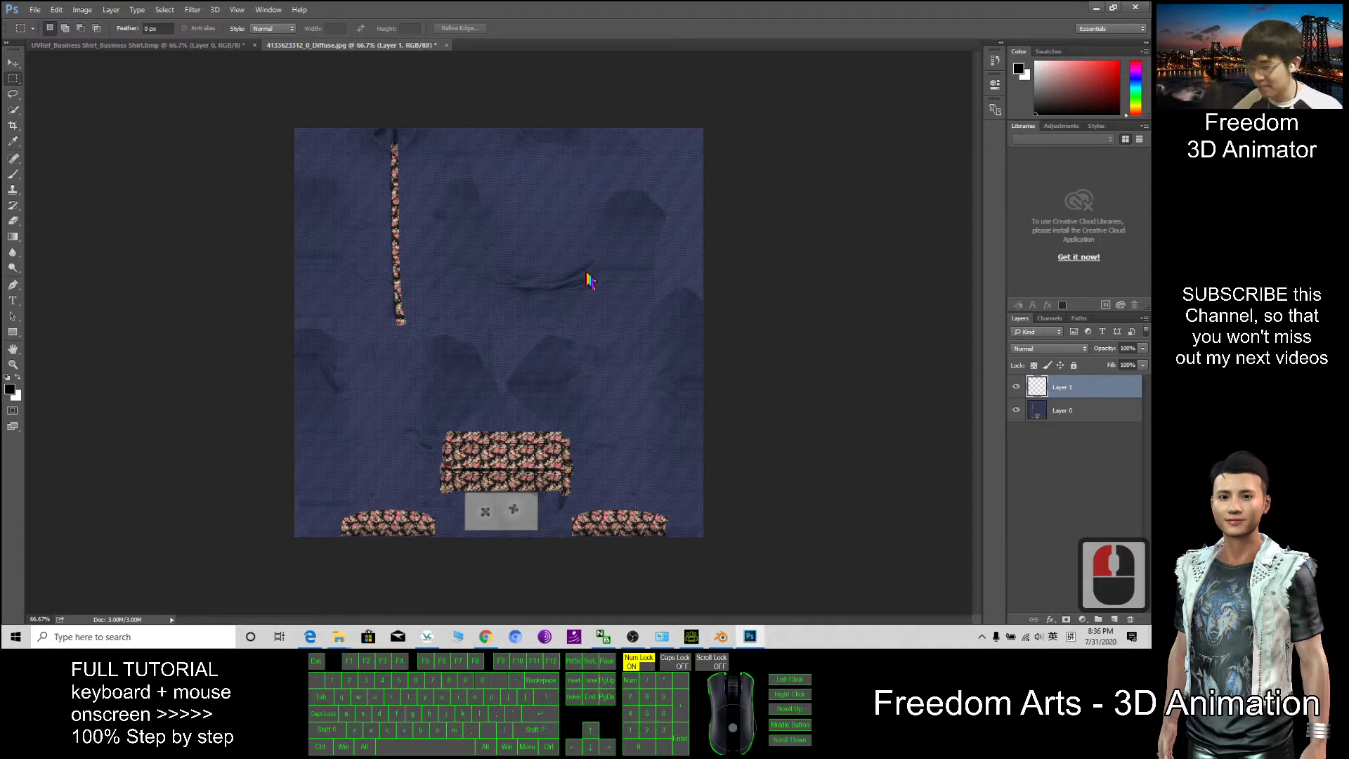
left_click(557, 286)
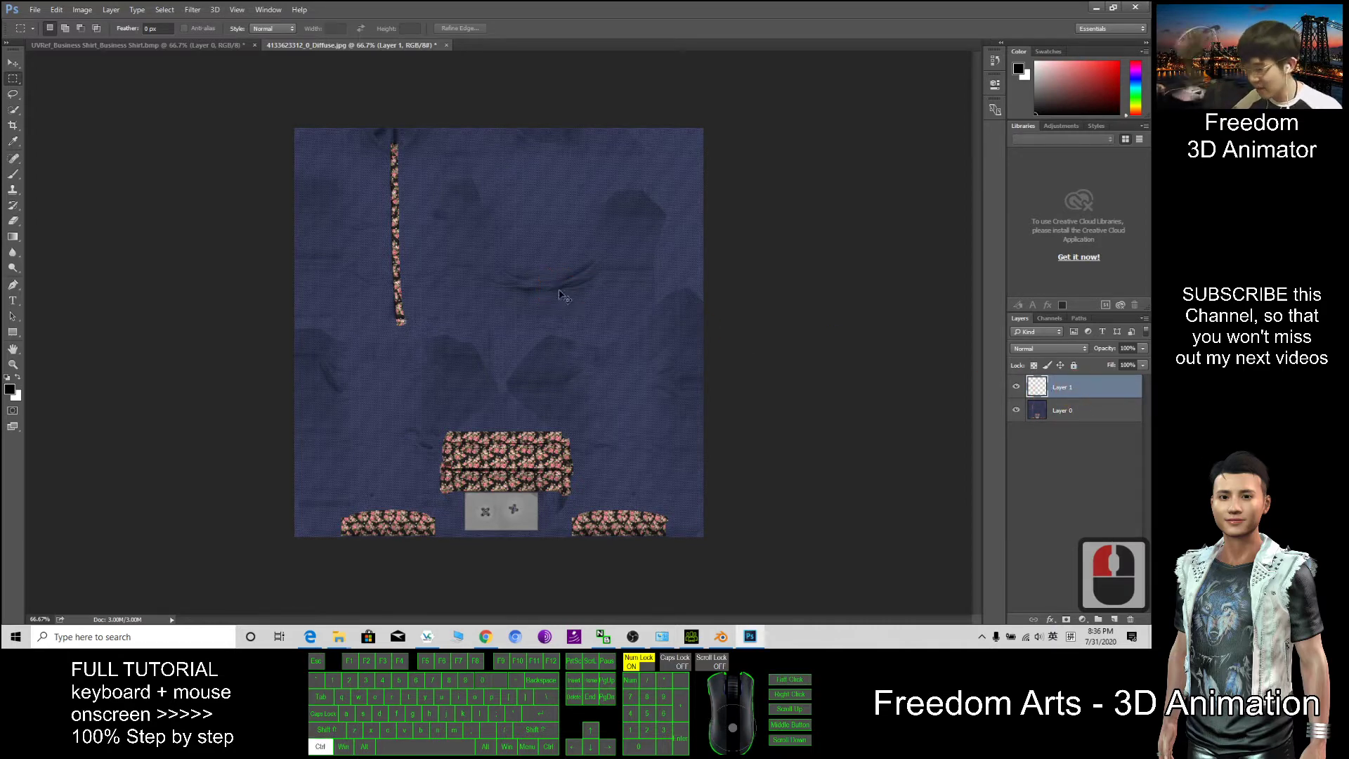
key("ctrl+v")
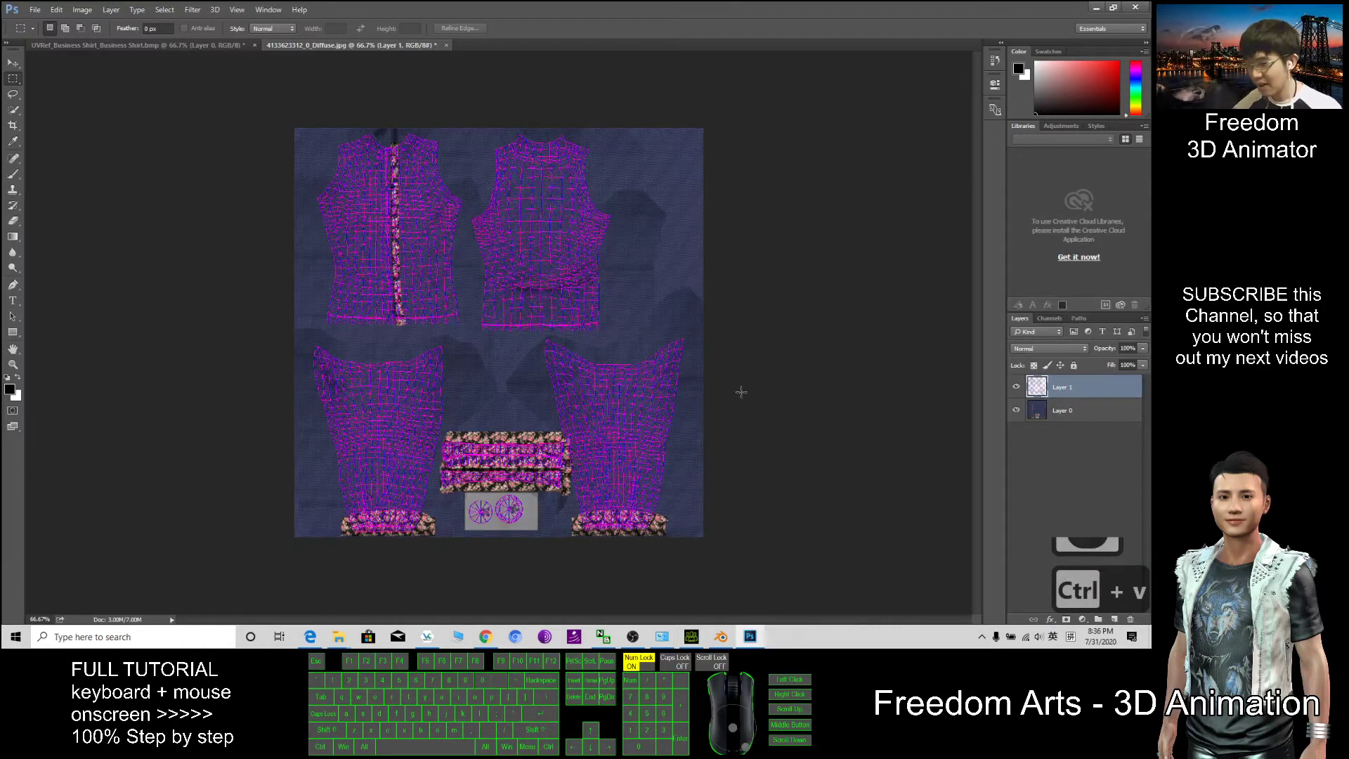
Examine at 200% how the wireframe lines up with the sleeves, collar, cuffs and buttons of the texture.
scroll(535, 370, "up", 4)
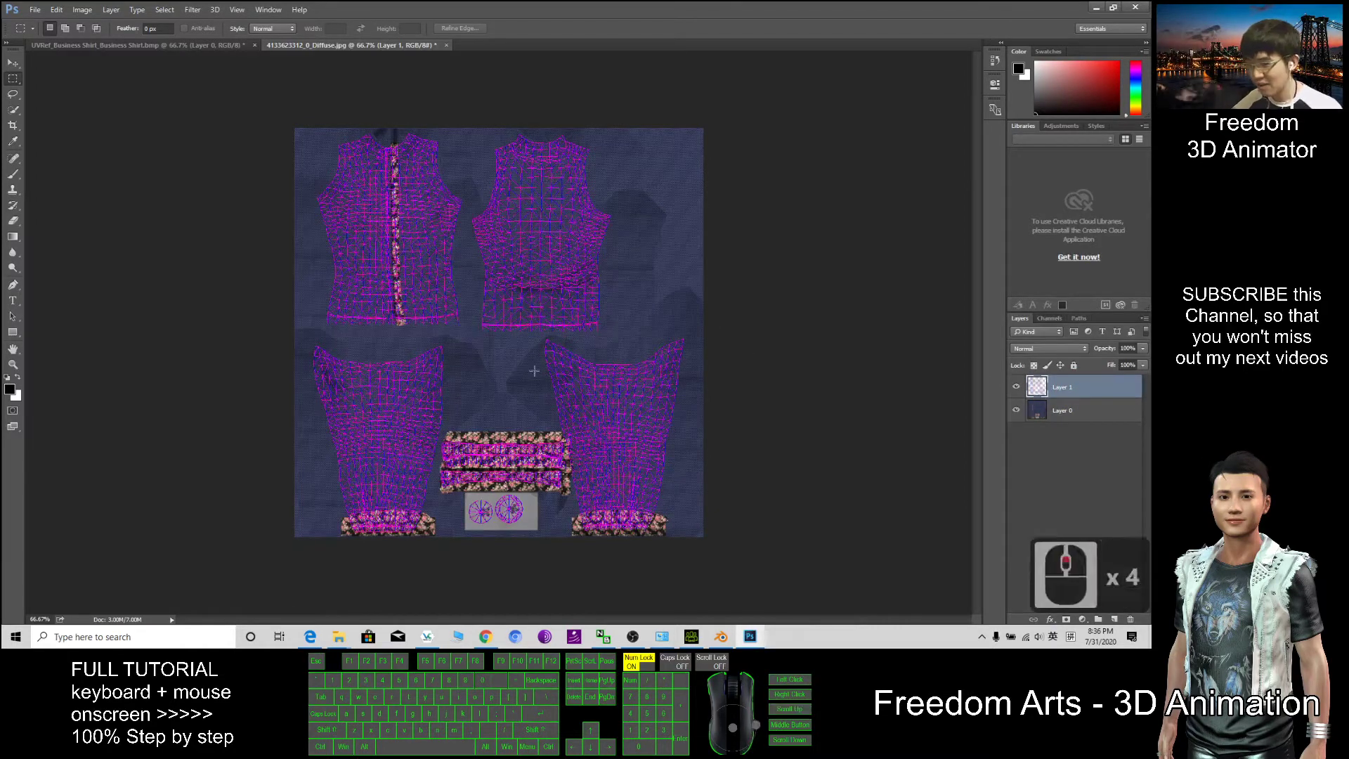
left_click(13, 365)
left_click(461, 323)
left_click(460, 311)
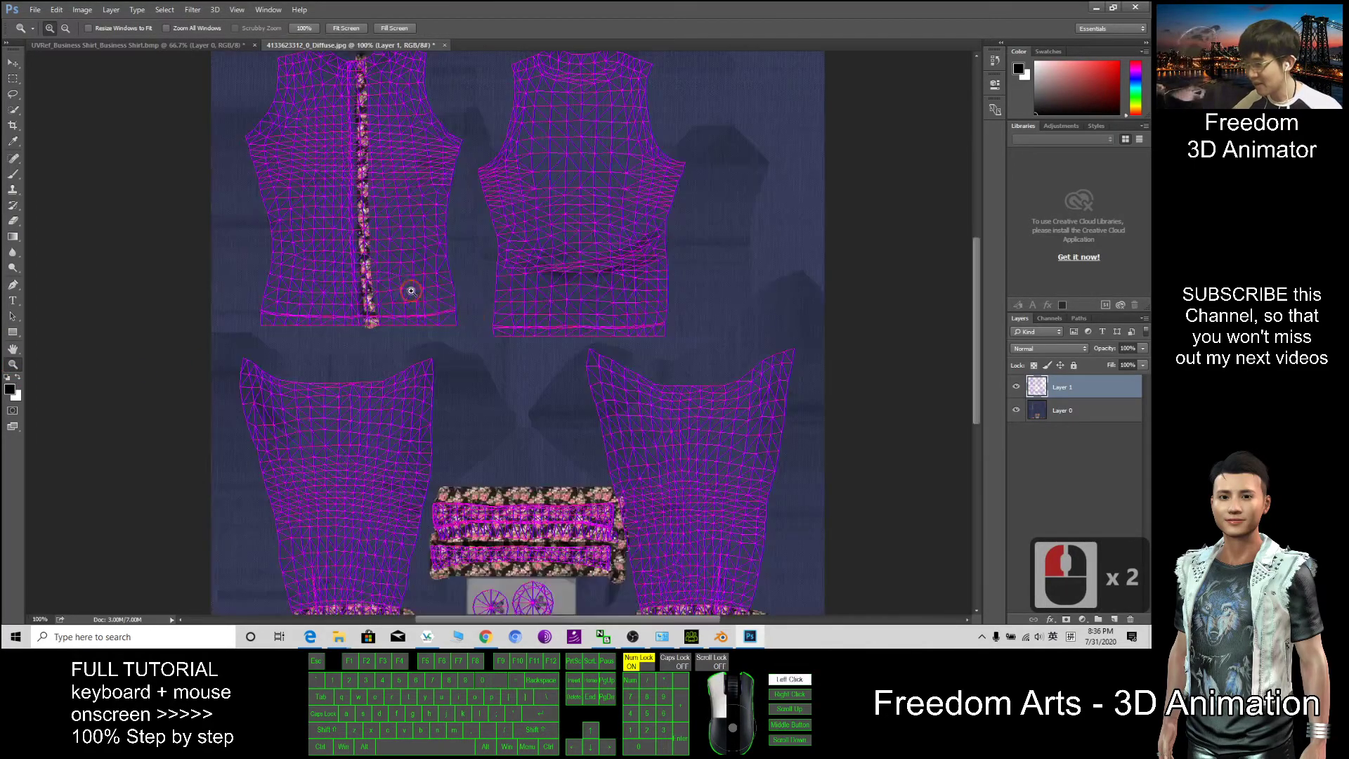
left_click(443, 291)
scroll(596, 340, "down", 20)
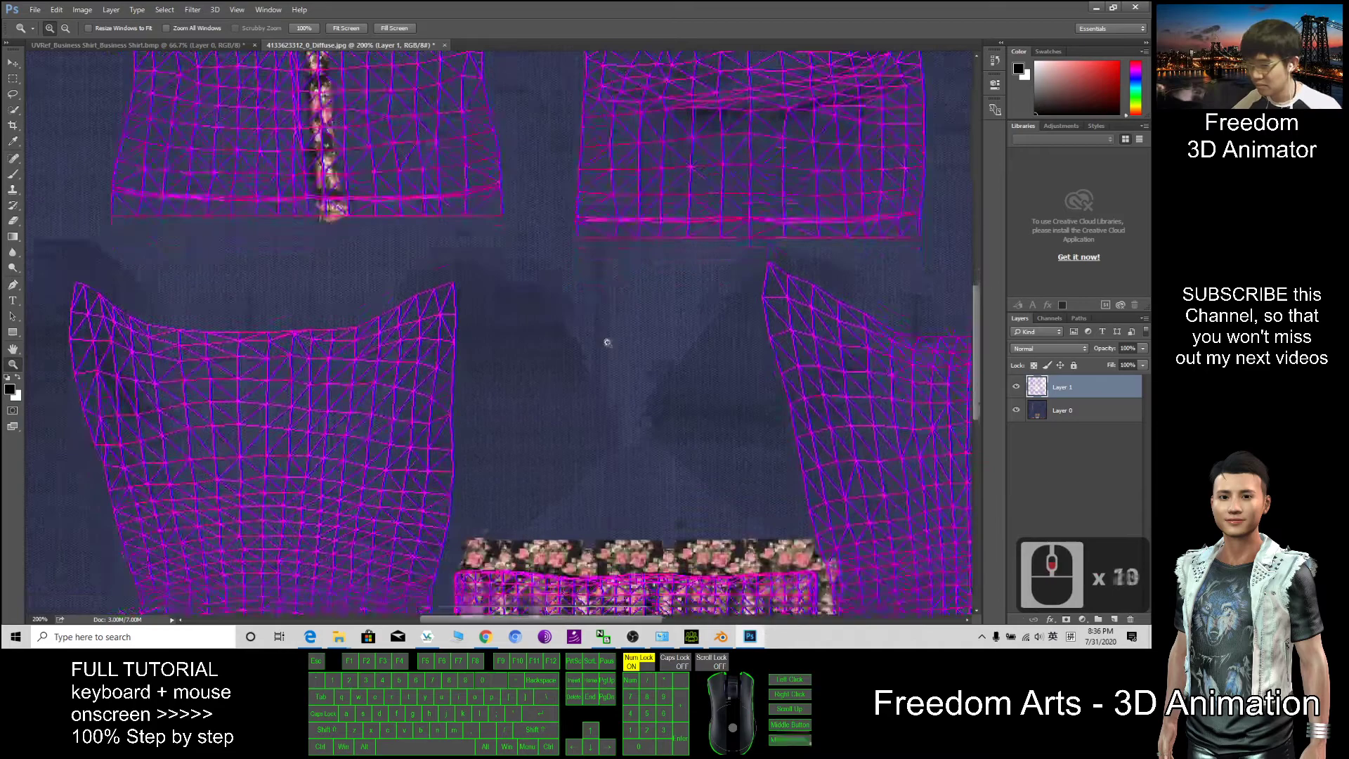
scroll(649, 342, "down", 8)
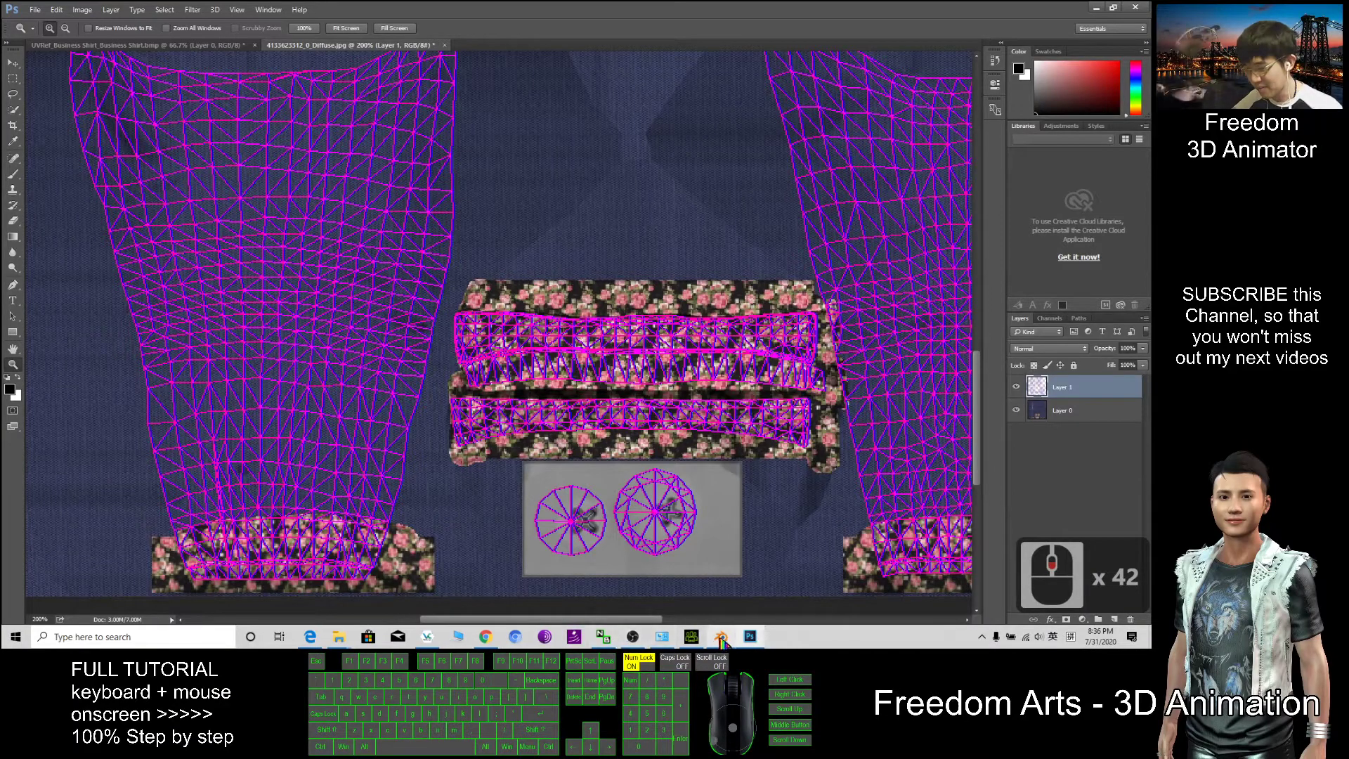
Switch to Character Creator and examine the buttons and floral placket on the 3D shirt.
left_click(691, 636)
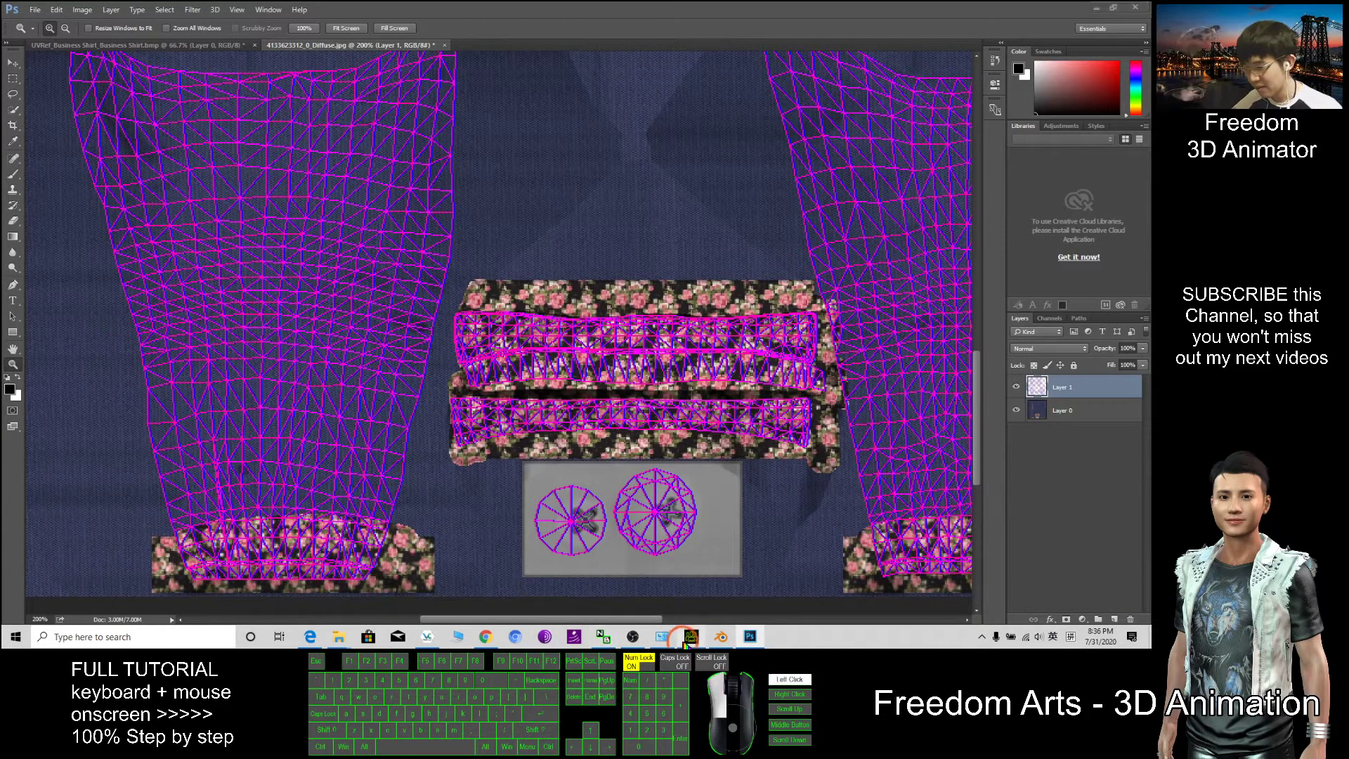
scroll(582, 360, "up", 20)
scroll(582, 361, "up", 3)
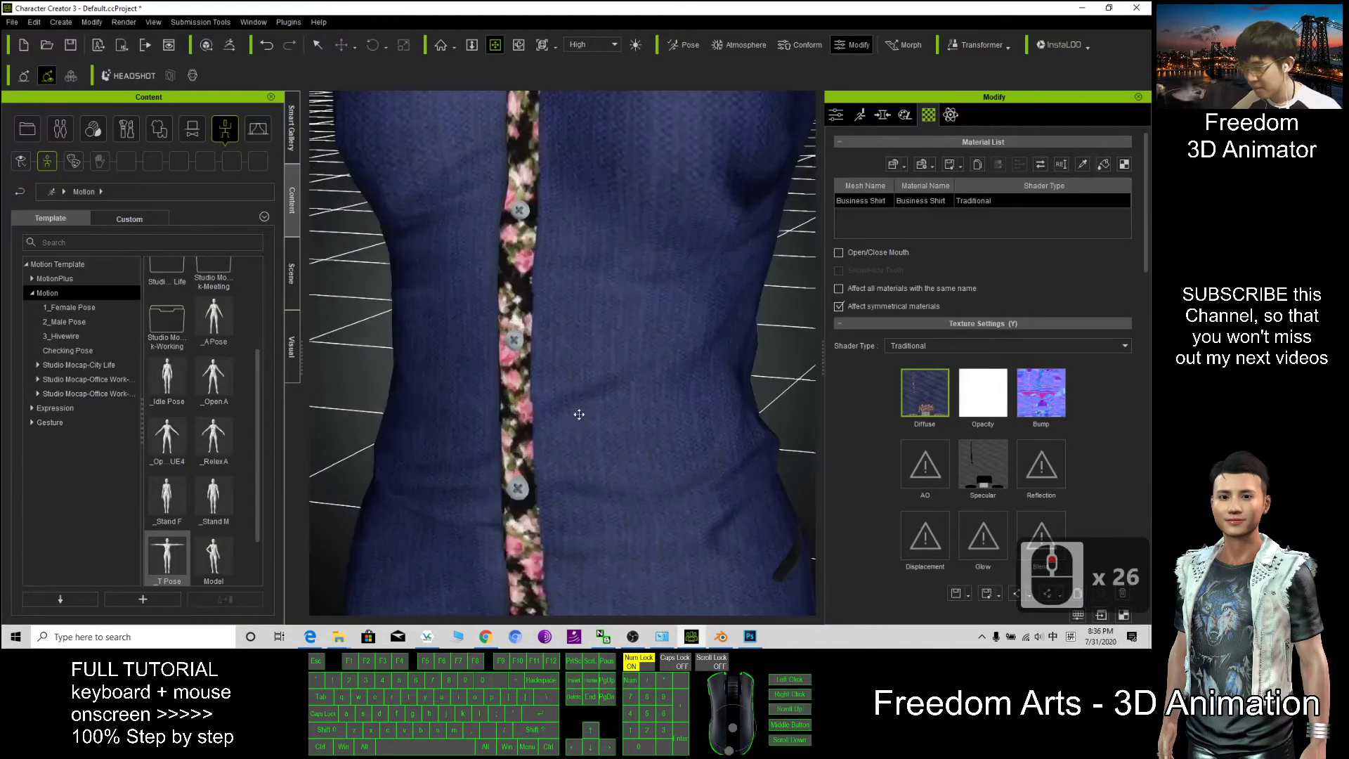
scroll(613, 450, "down", 5)
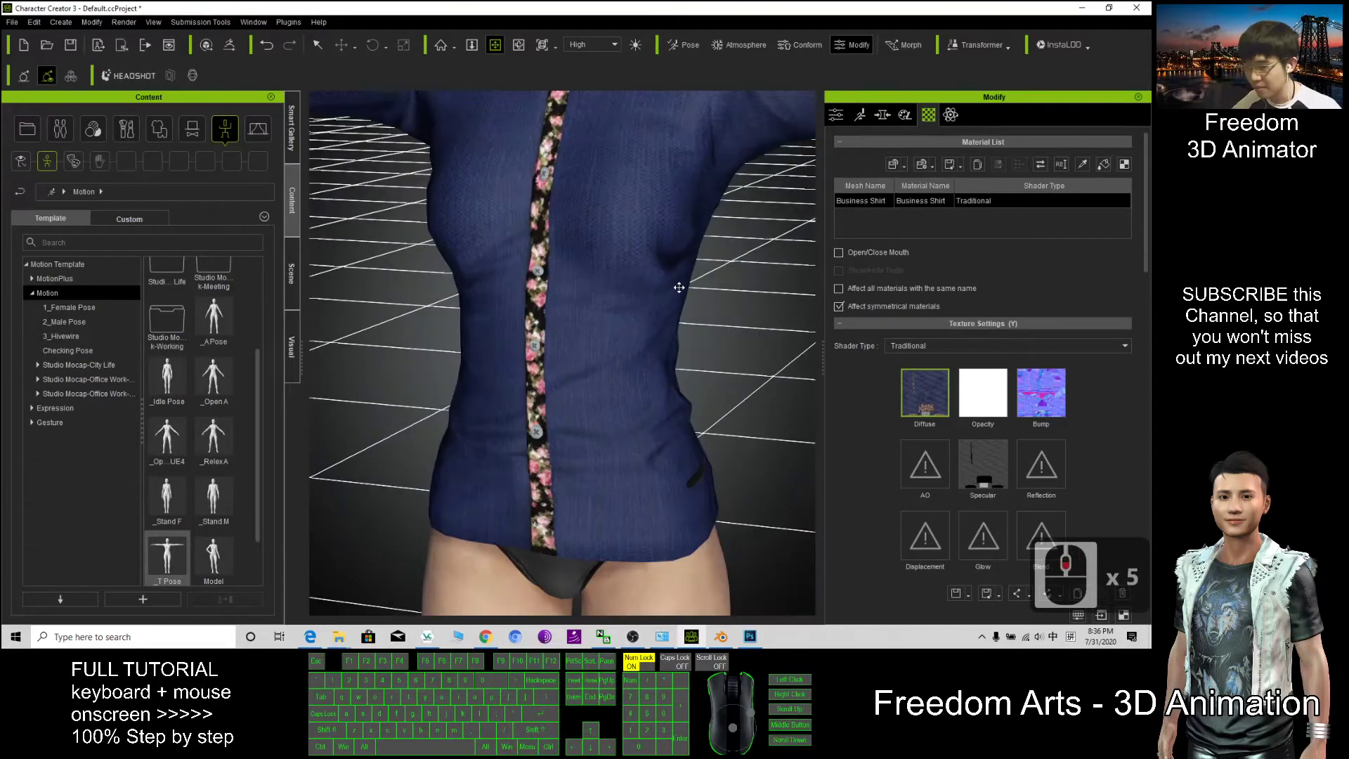
scroll(679, 287, "down", 7)
left_click_drag(695, 310, 786, 519)
key("c")
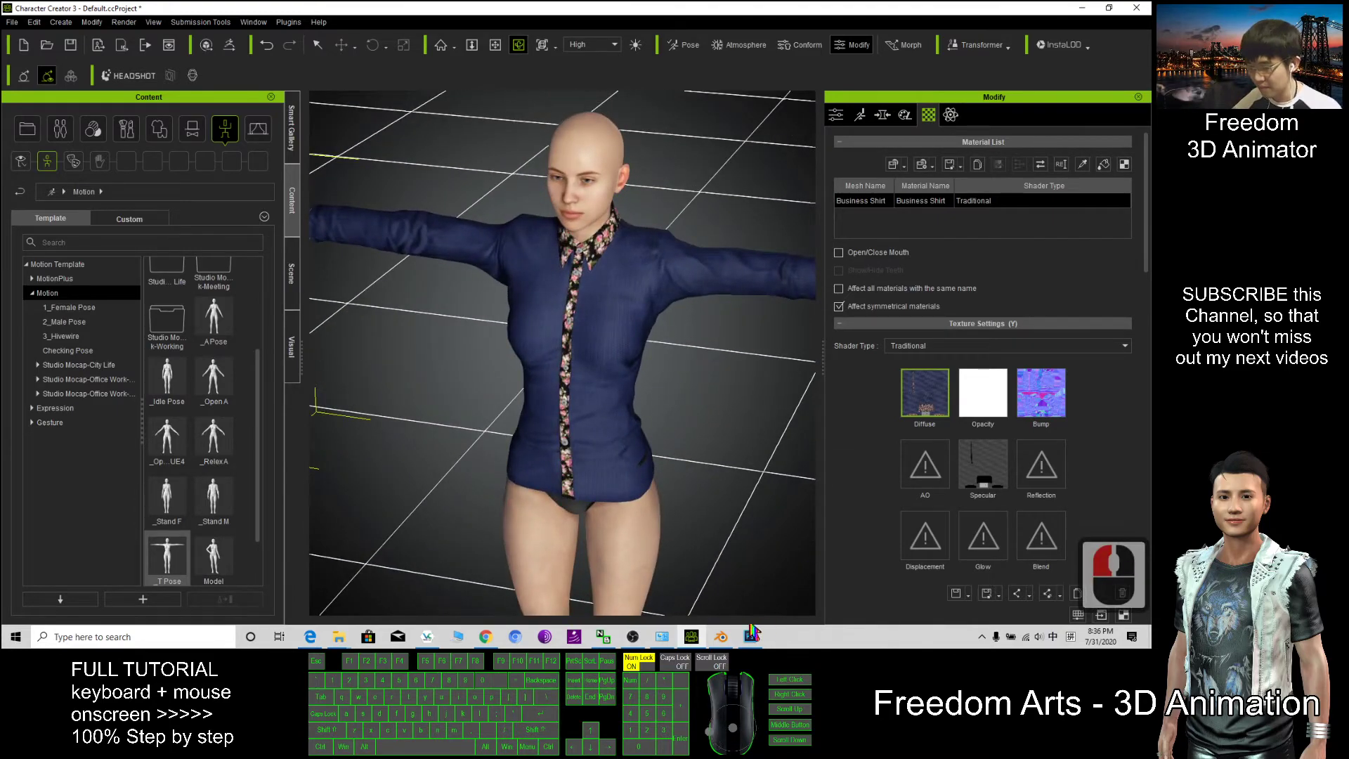
Return to Photoshop and examine the wireframe over the button area, sleeves and the shirt's front and back pieces.
left_click(750, 635)
scroll(492, 323, "down", 5)
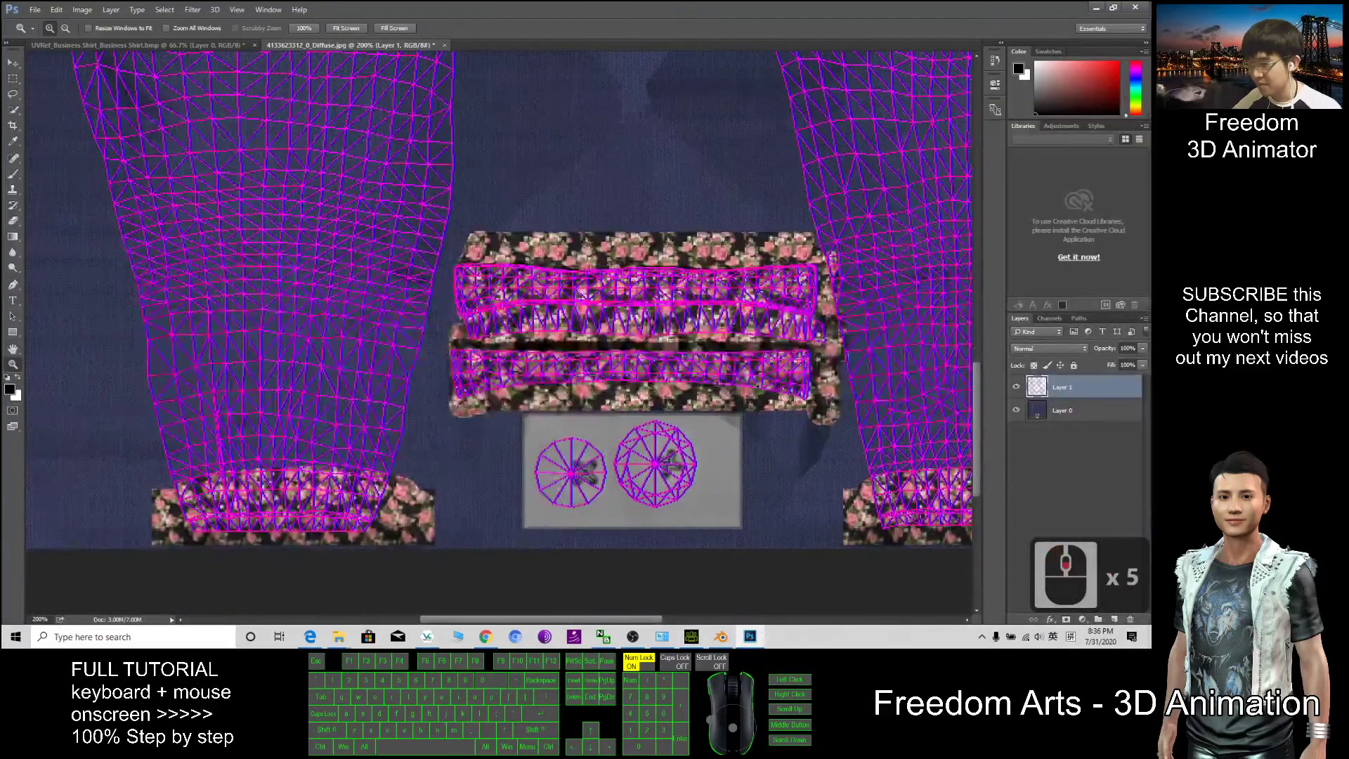
scroll(633, 392, "up", 20)
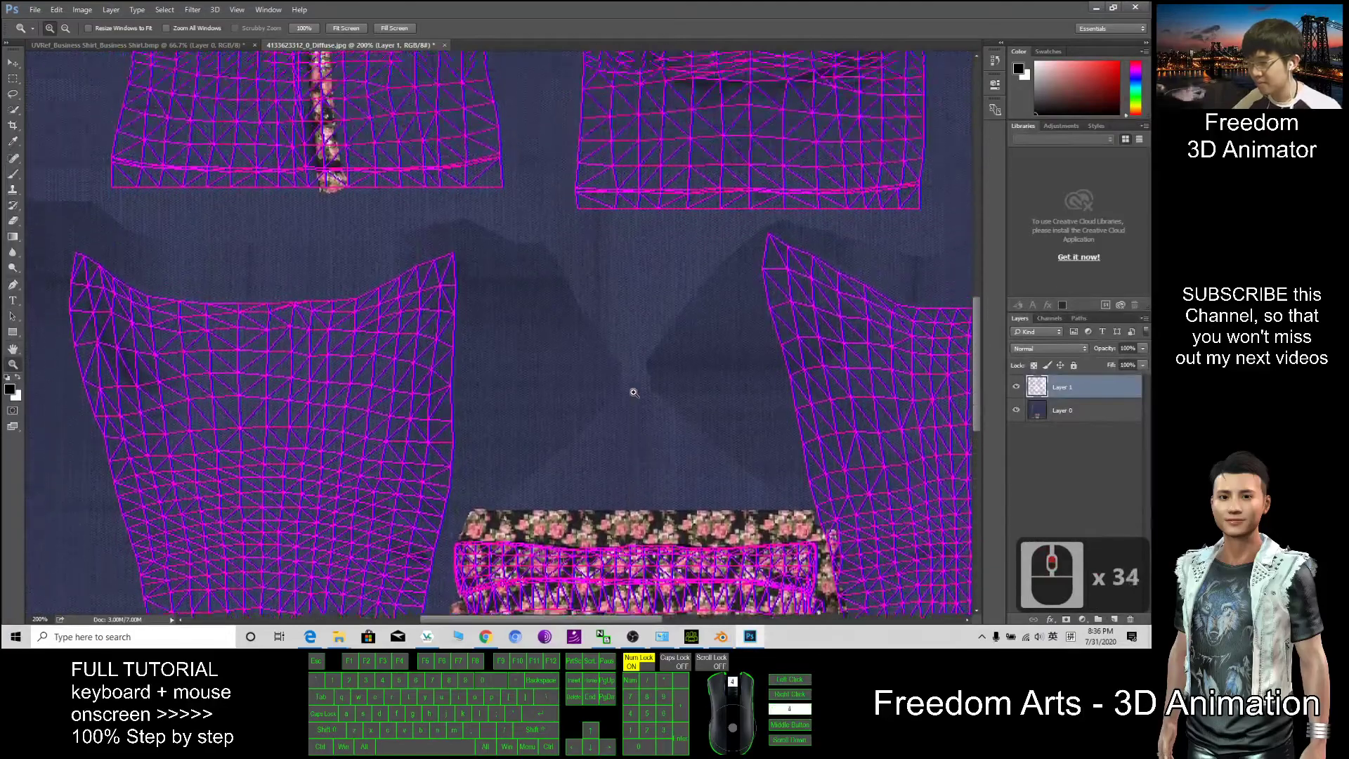
scroll(634, 392, "up", 20)
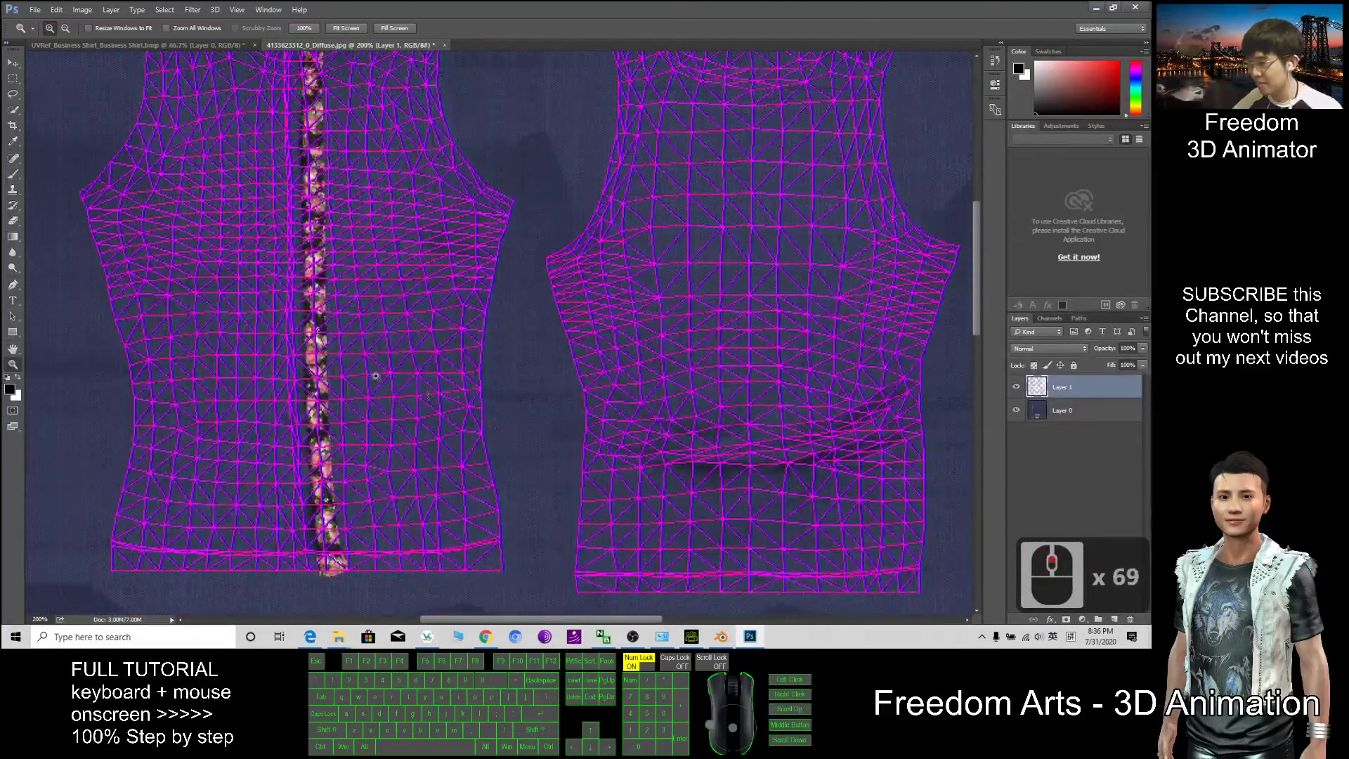
scroll(352, 247, "up", 11)
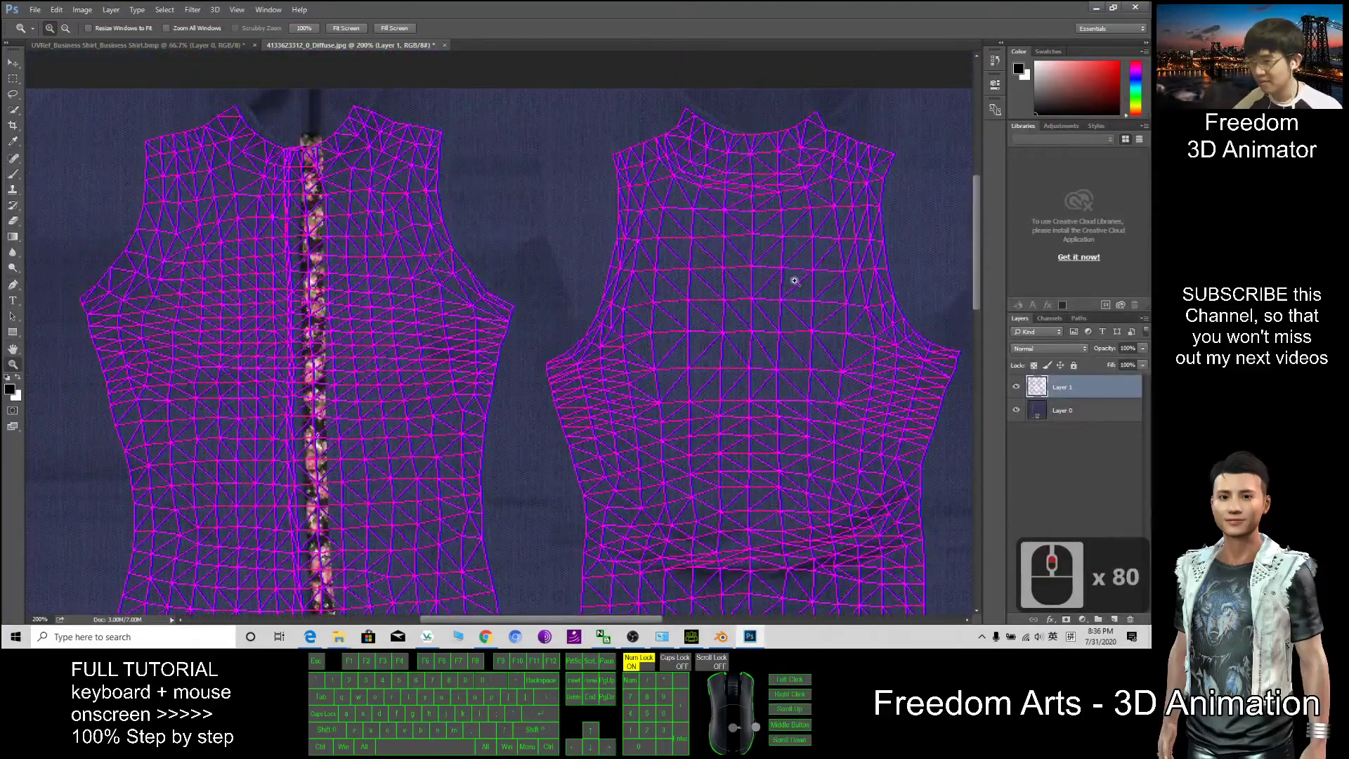
scroll(718, 223, "down", 7)
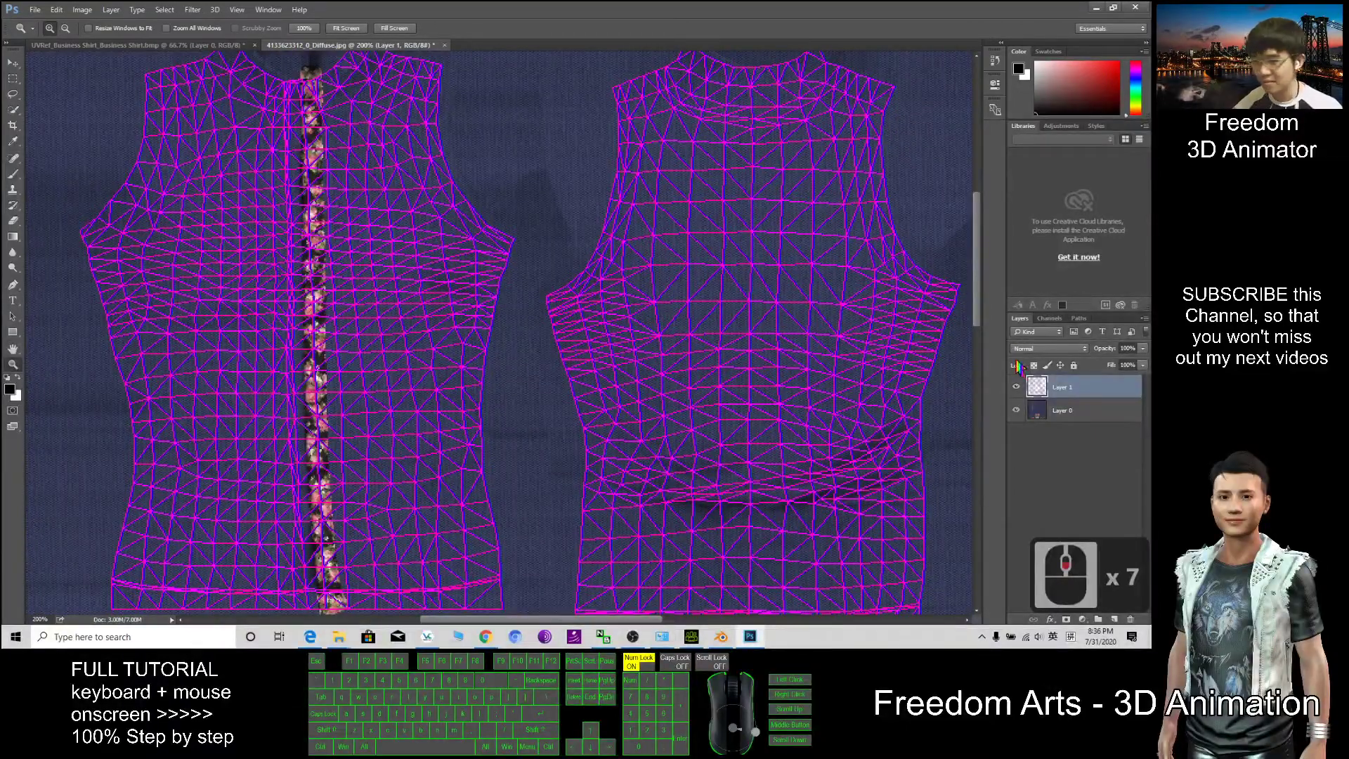
Add a new layer above the wireframe and paint a short white zigzag brush stroke on the chest of the shirt's front piece.
left_click(1116, 620)
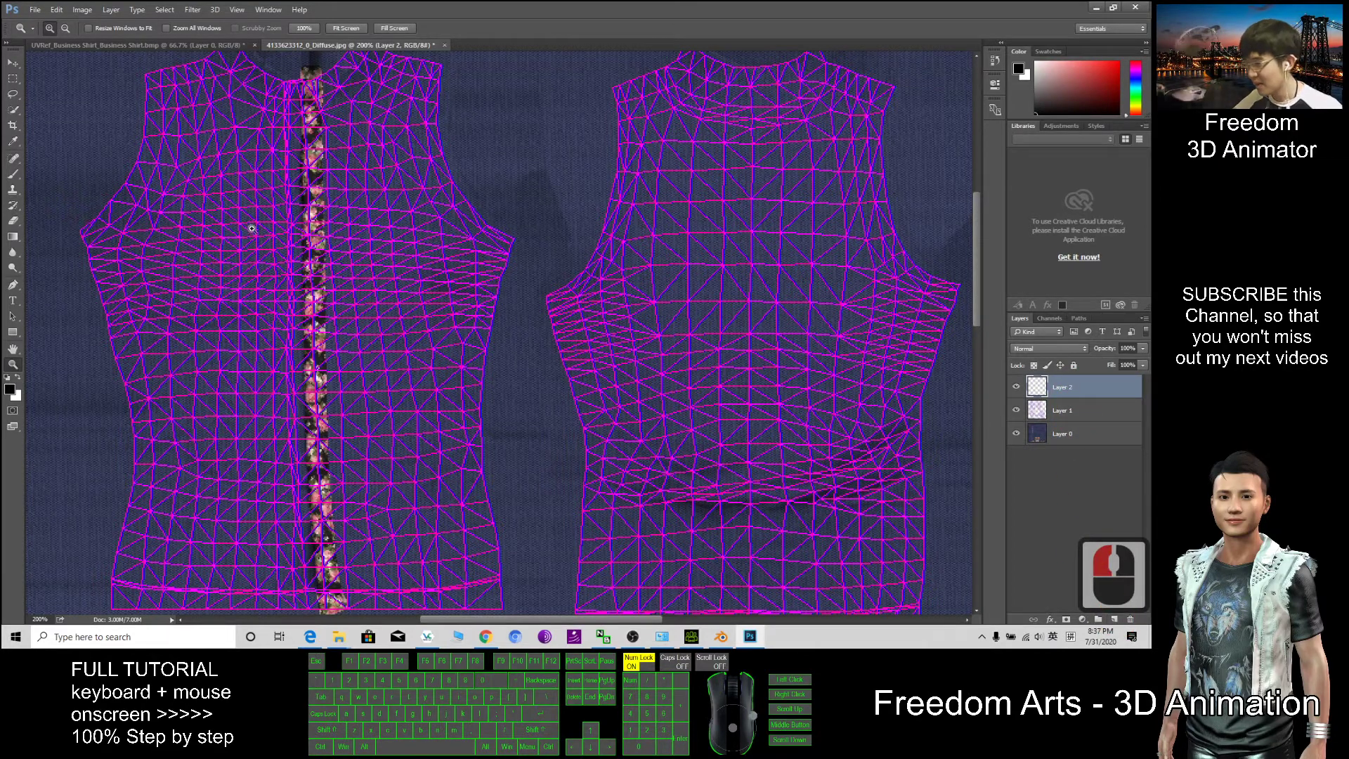
left_click(13, 174)
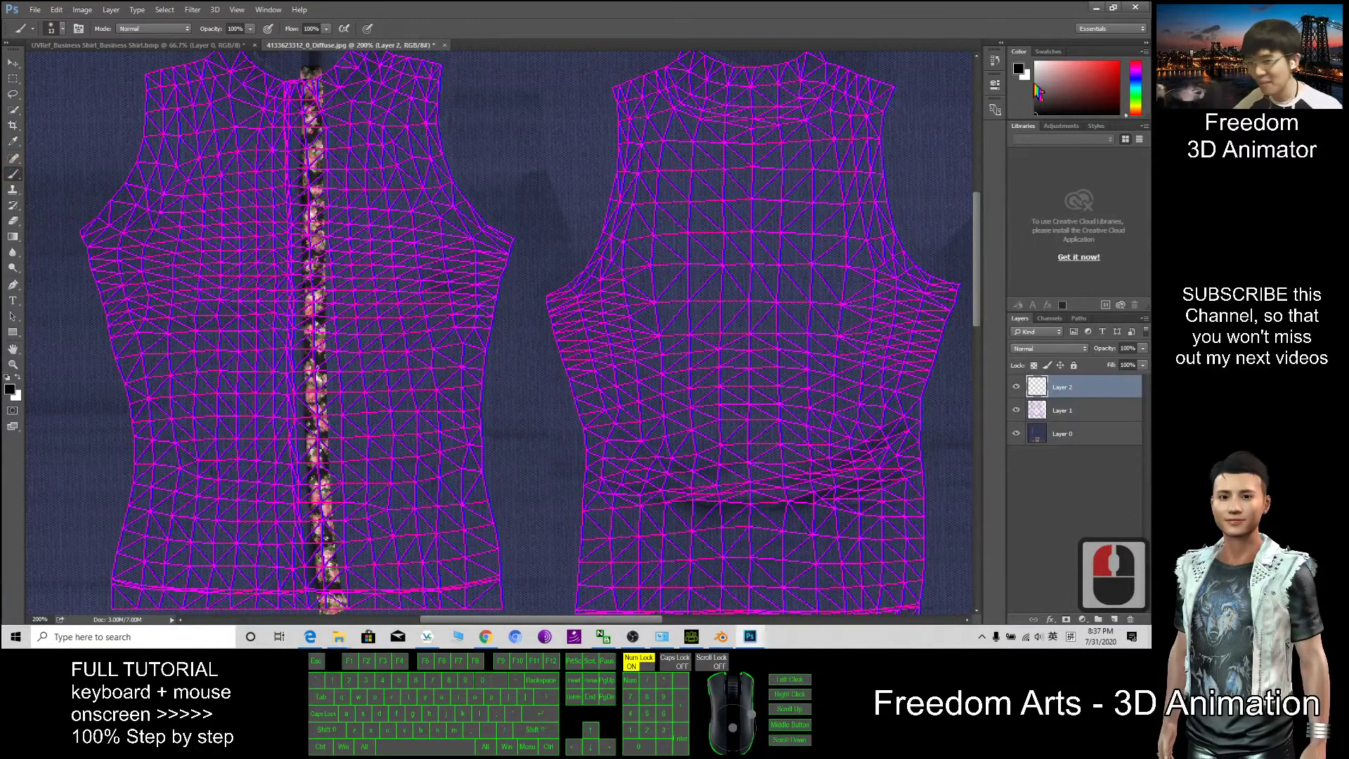
left_click(1035, 63)
mouse_move(137, 230)
left_mouse_down()
mouse_move(191, 235)
mouse_move(207, 255)
mouse_move(223, 237)
left_mouse_up()
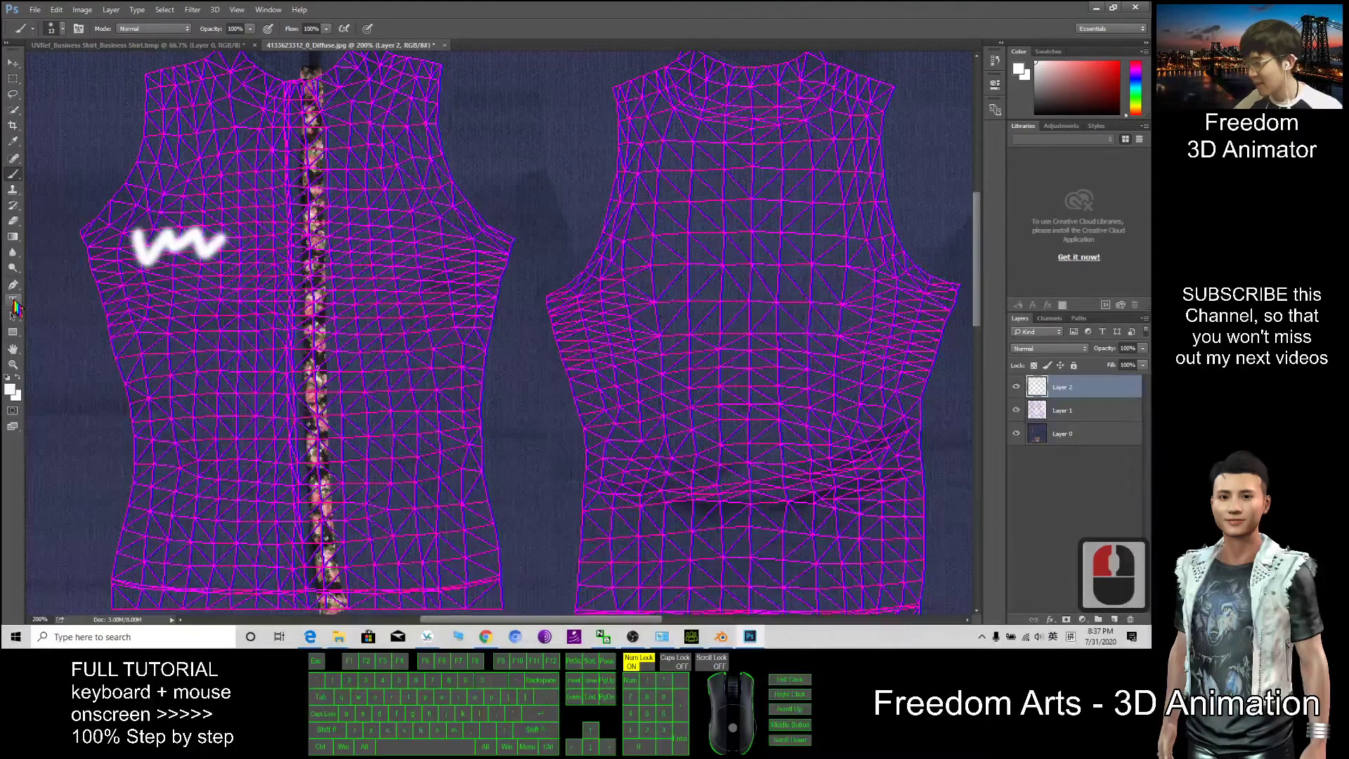
left_click(12, 301)
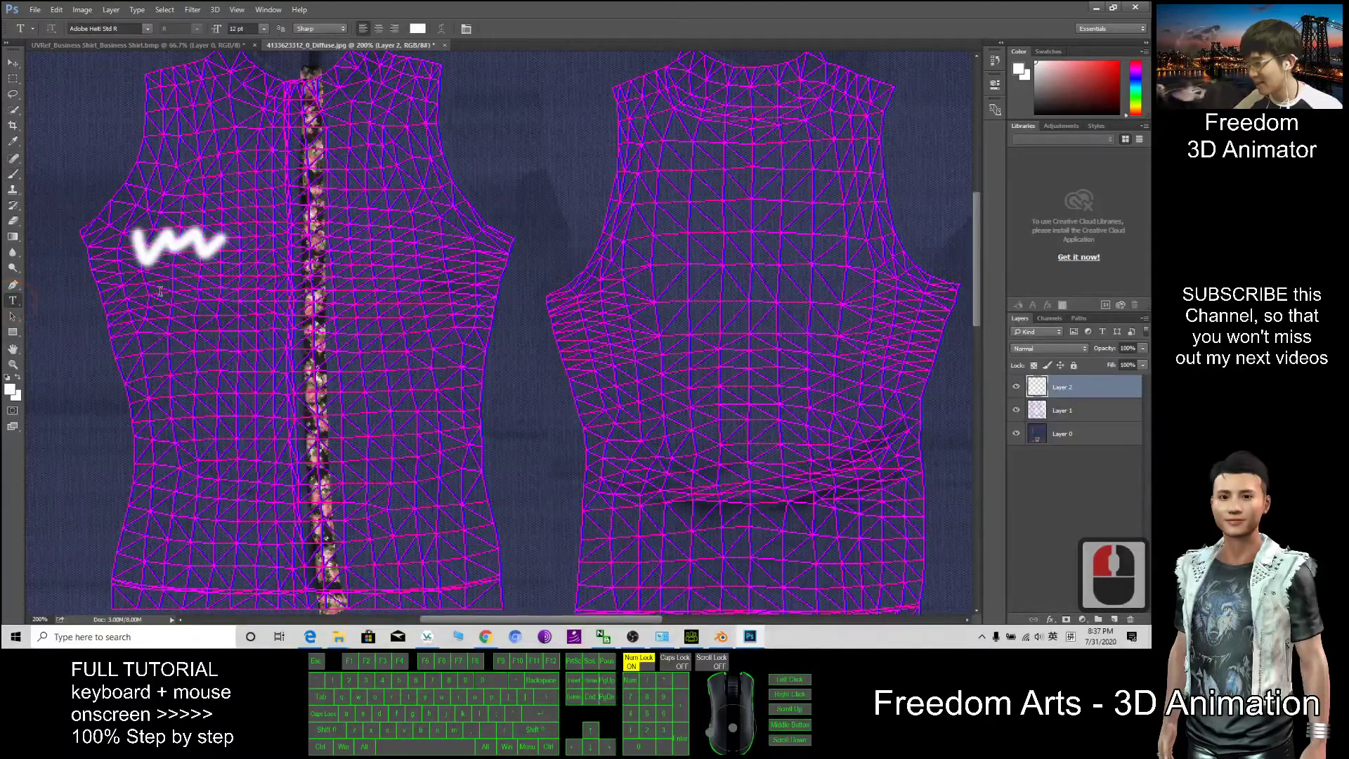
left_click(288, 299)
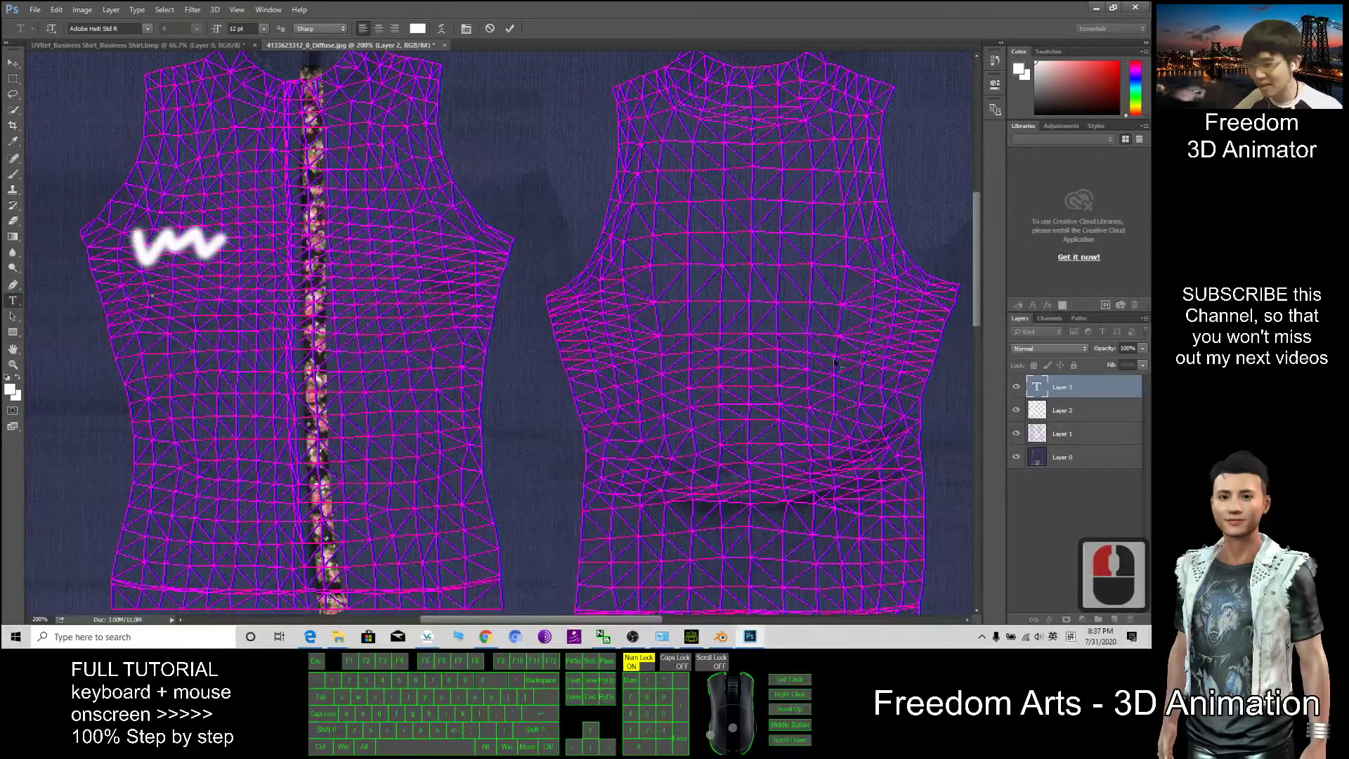
key("Escape")
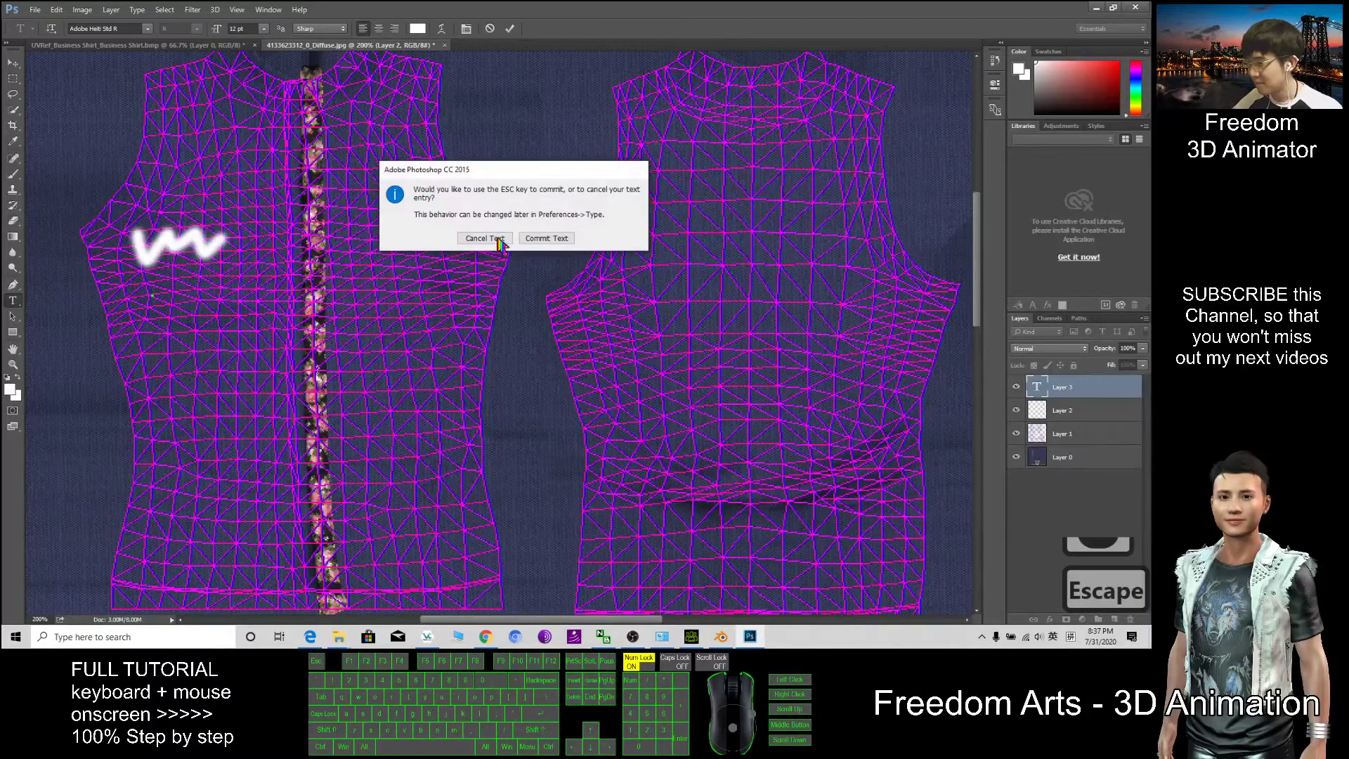
left_click(494, 239)
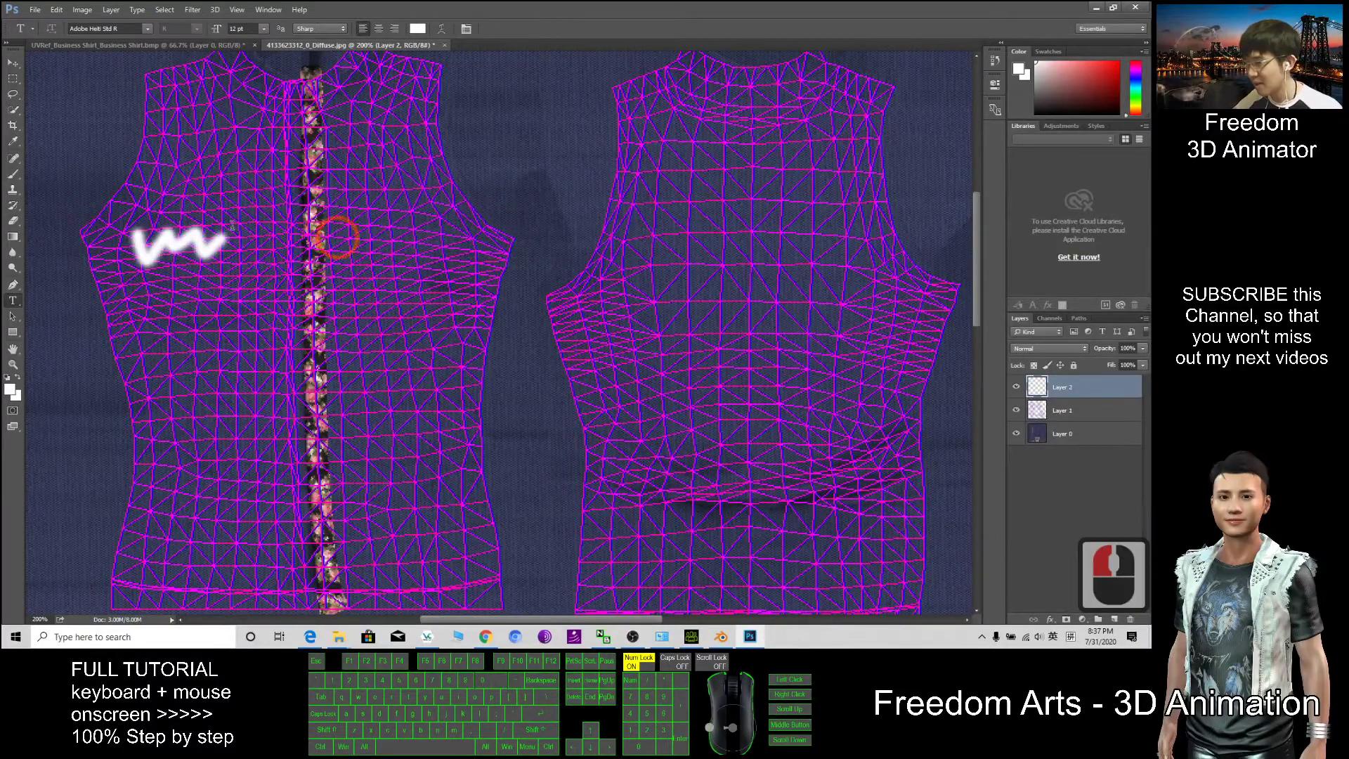
Add the white text "Hello world" at 18 pt to the shirt's front piece and place it just above the zigzag stroke.
left_click(156, 192)
type("Hello world")
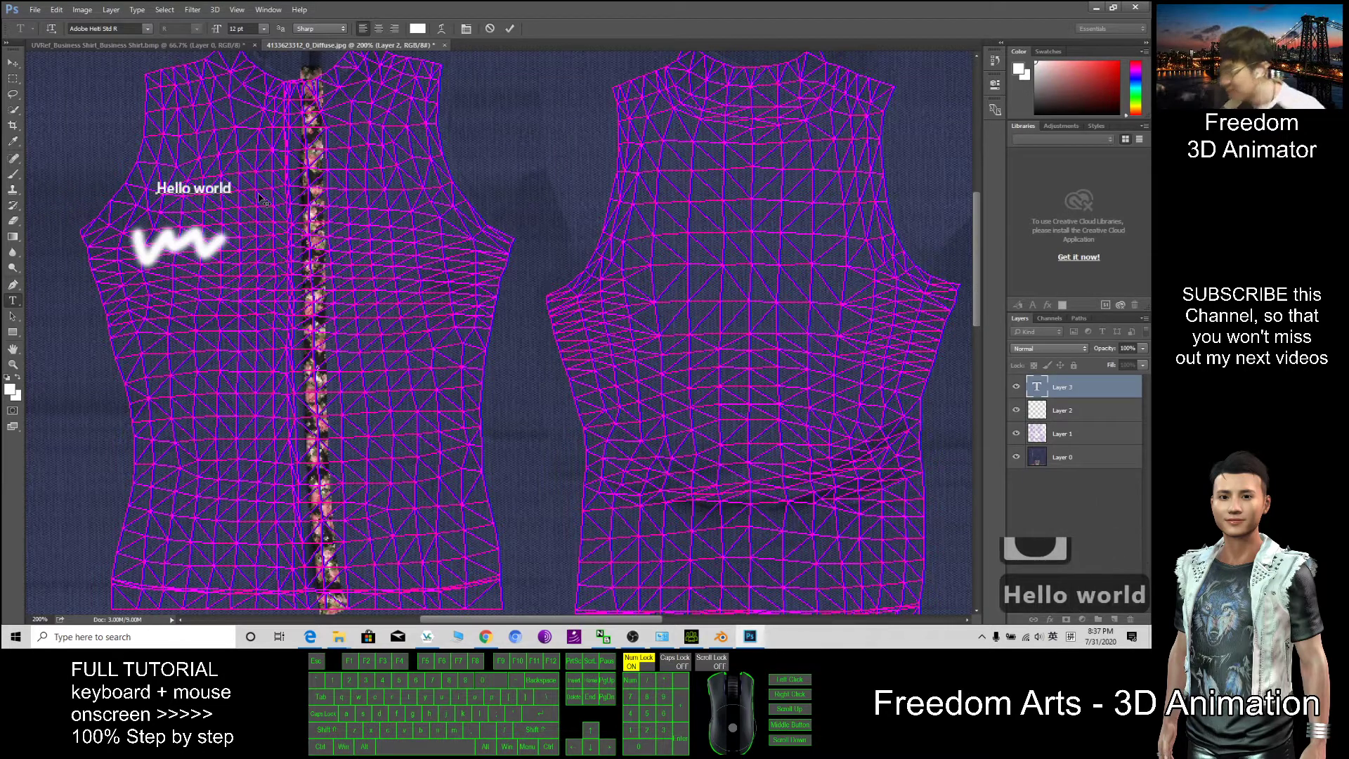
left_click_drag(156, 188, 232, 189)
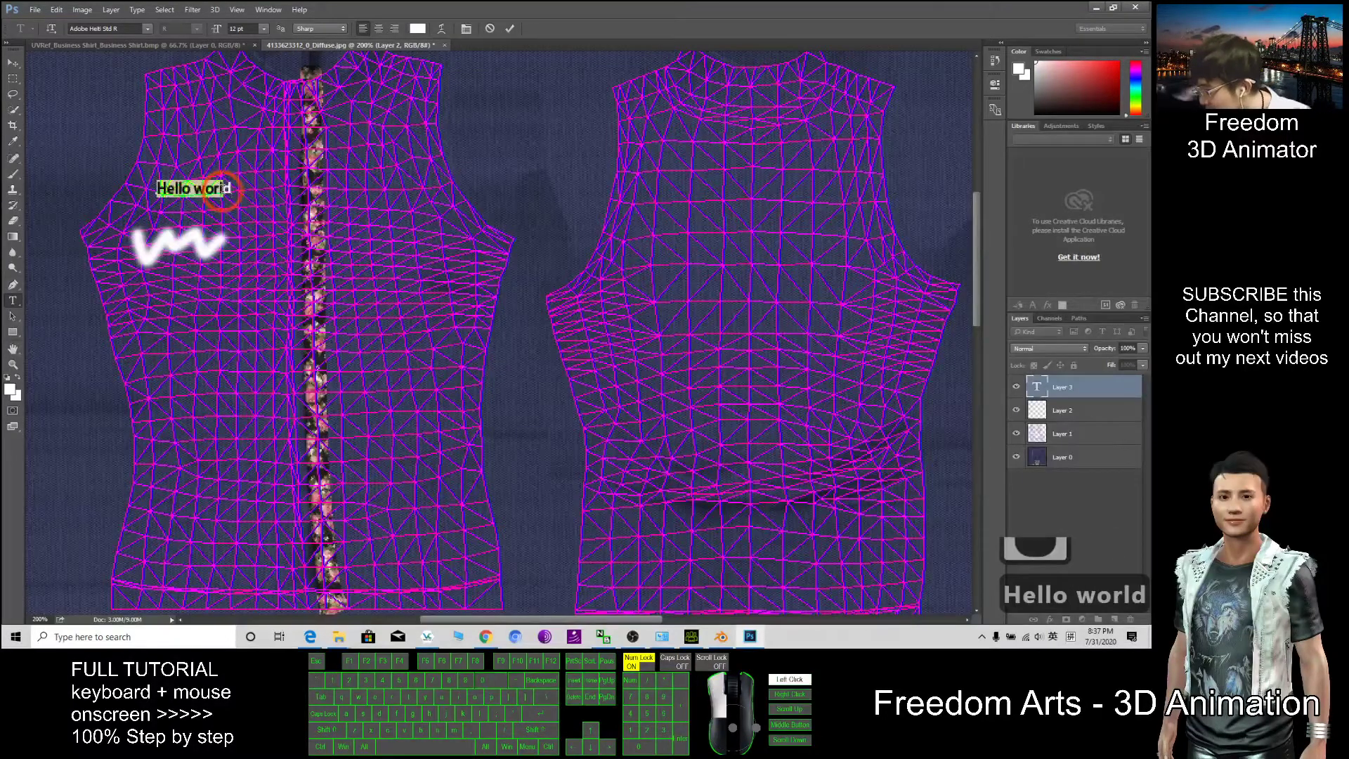
left_click(264, 28)
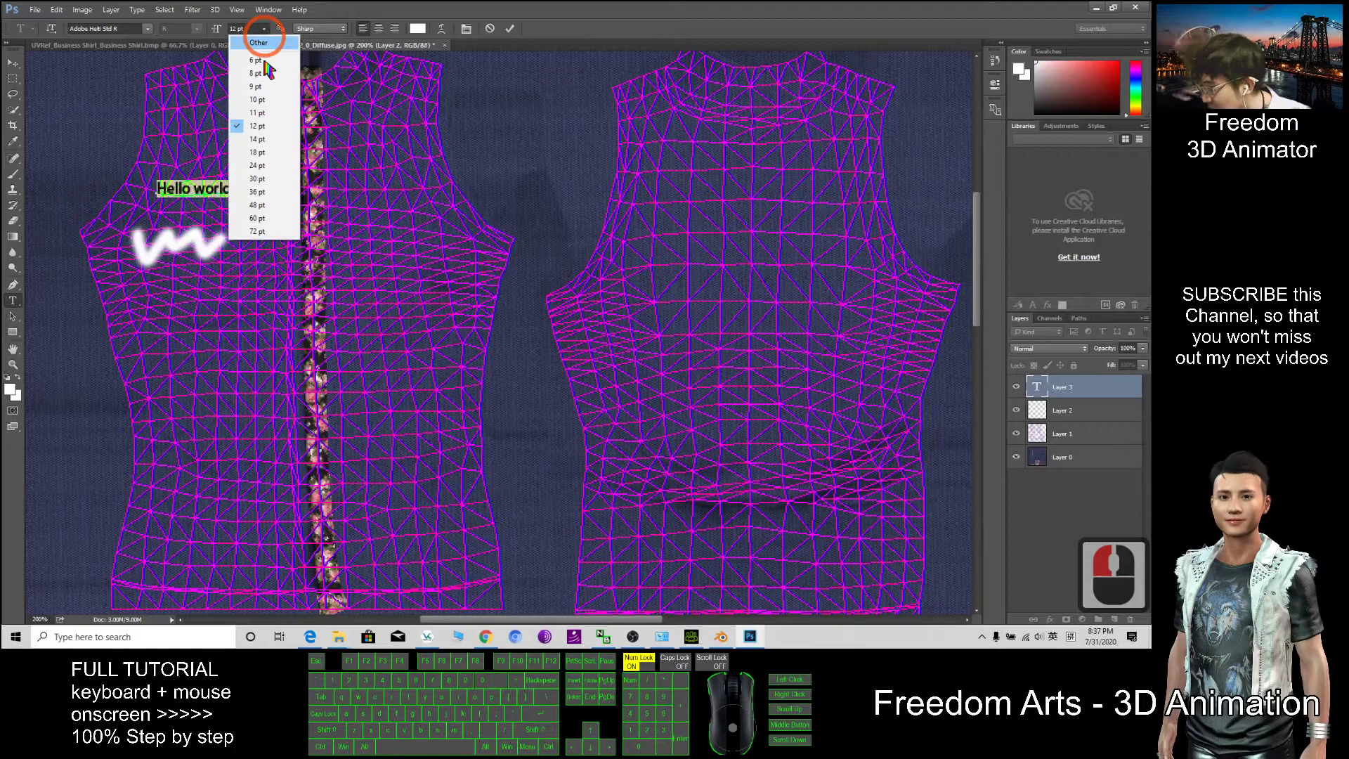
left_click(284, 132)
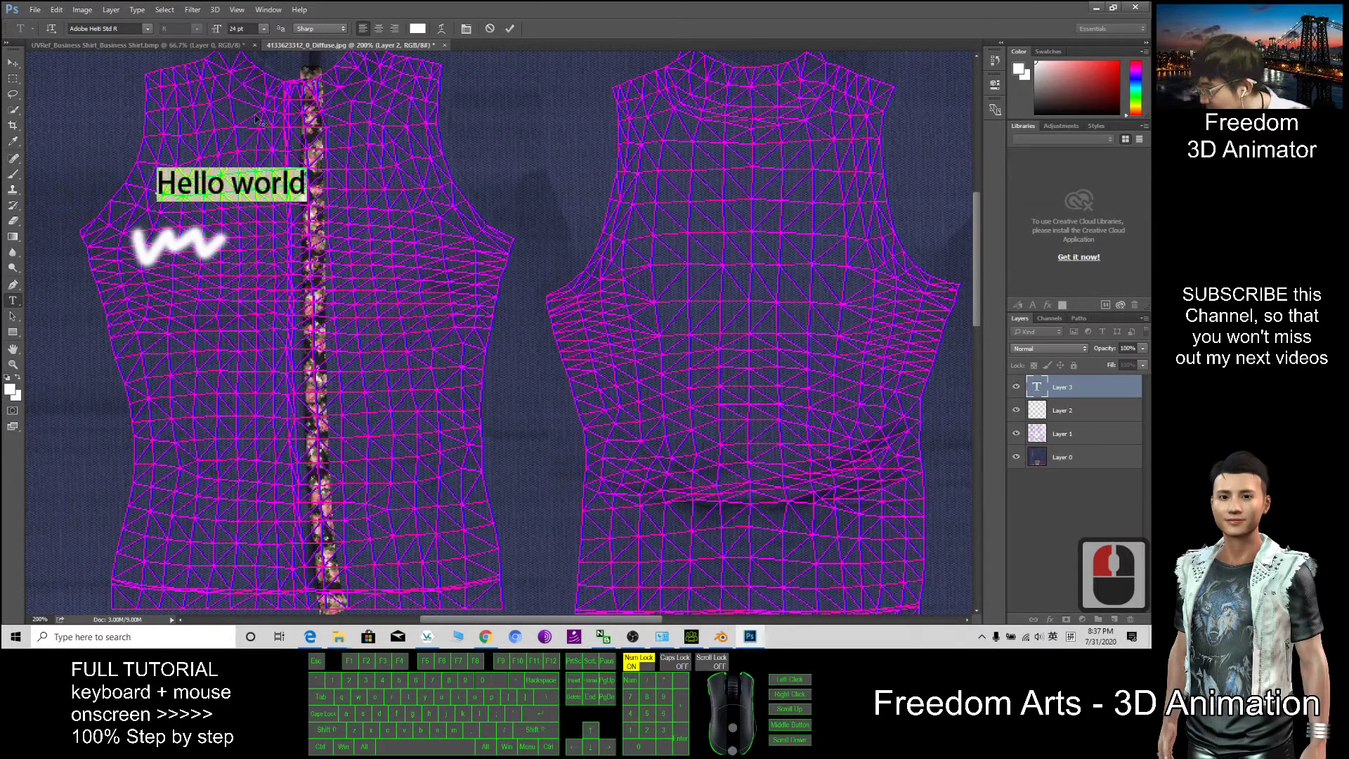
left_click(264, 28)
left_click(265, 121)
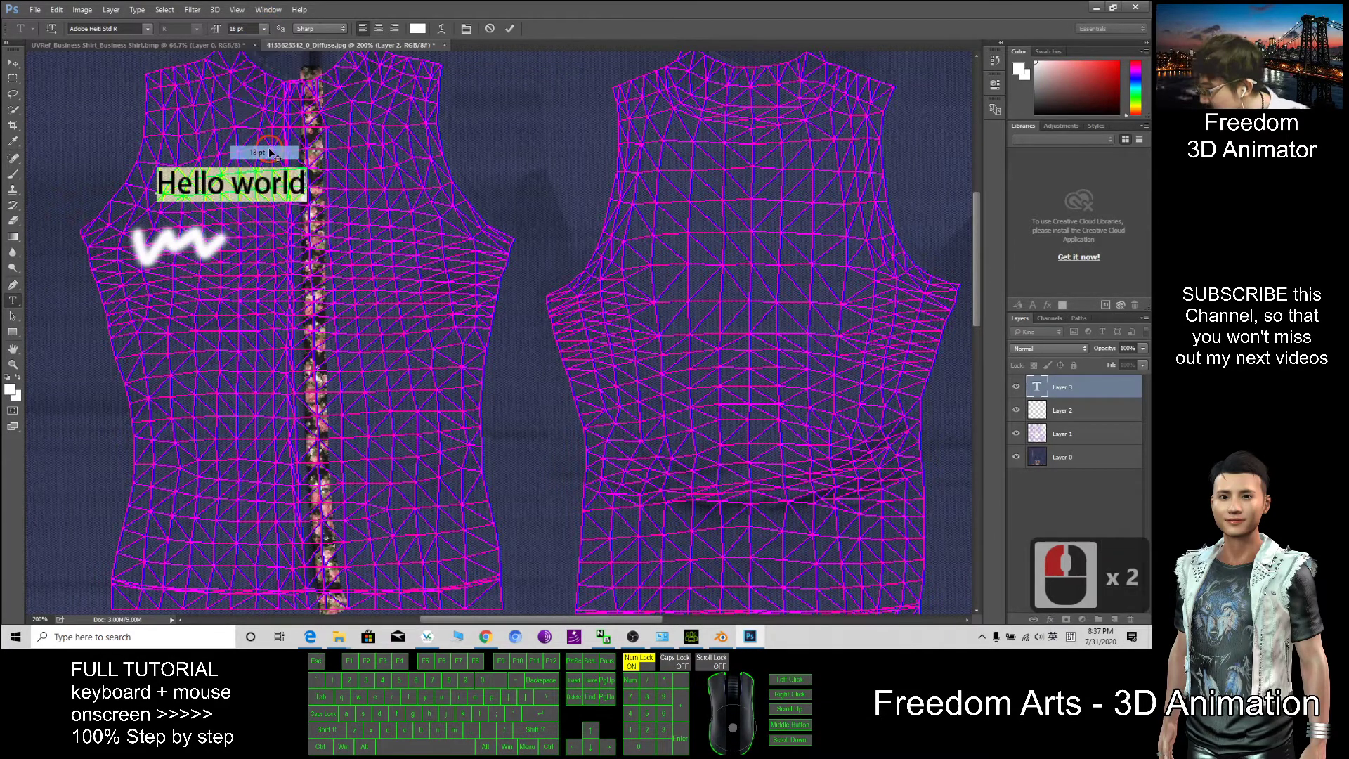
left_click(12, 66)
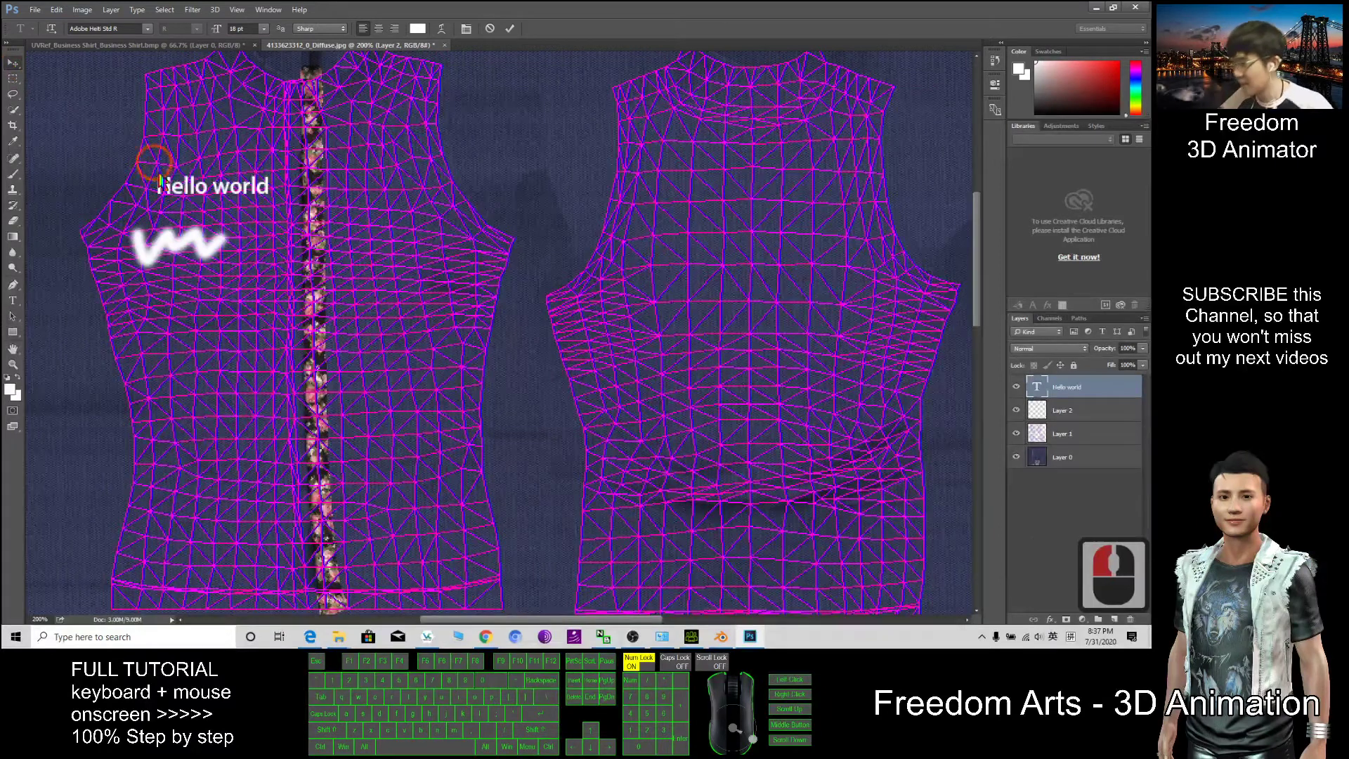
left_click_drag(211, 192, 201, 205)
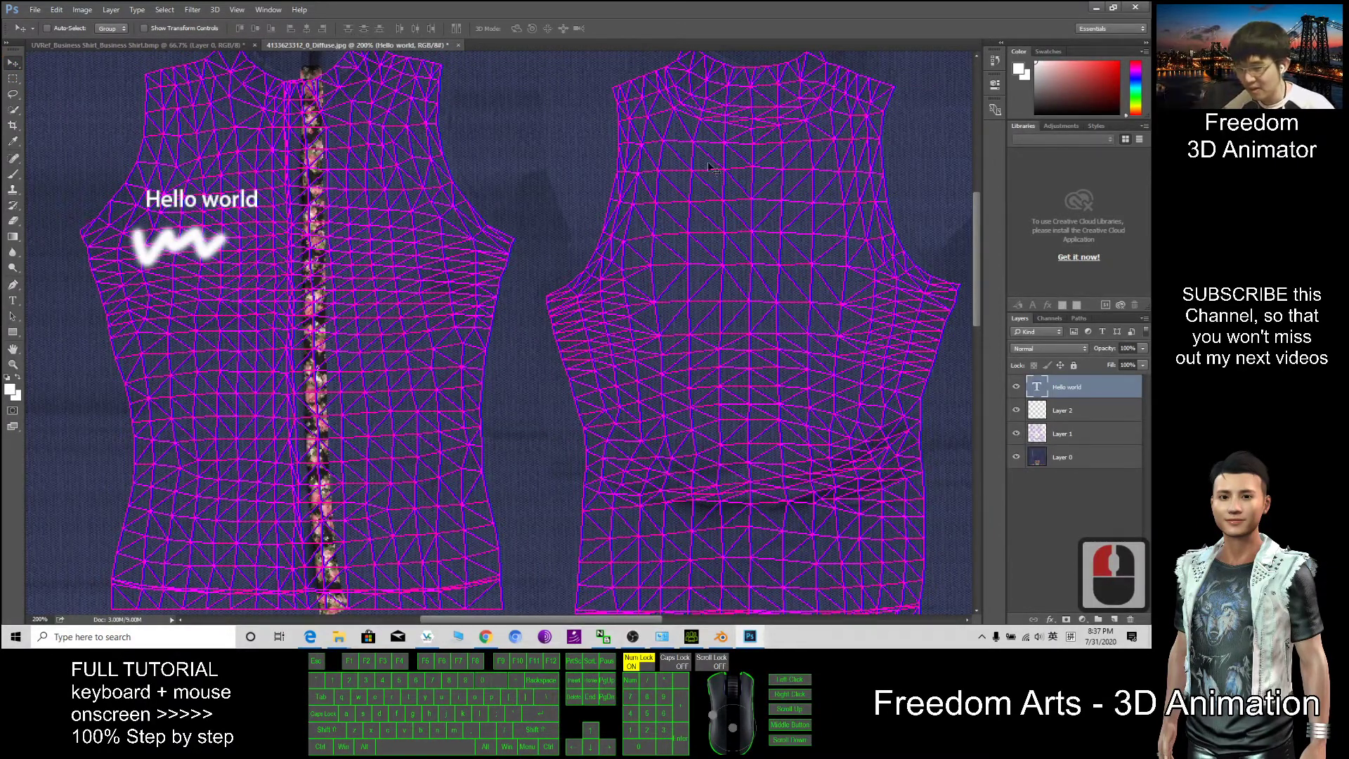
Compare the text and stroke with and without the UV wireframe layer.
left_click(1016, 434)
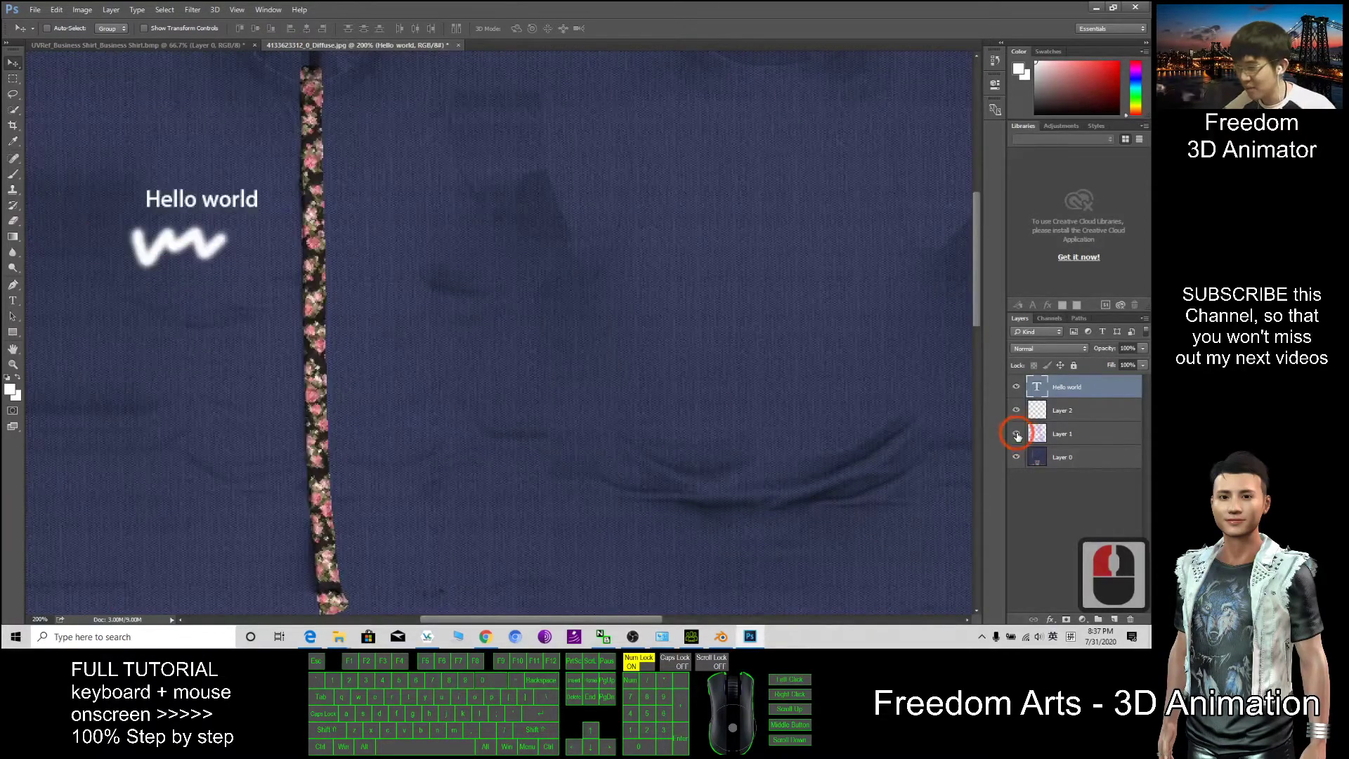
left_click(1015, 435)
left_click(1016, 434)
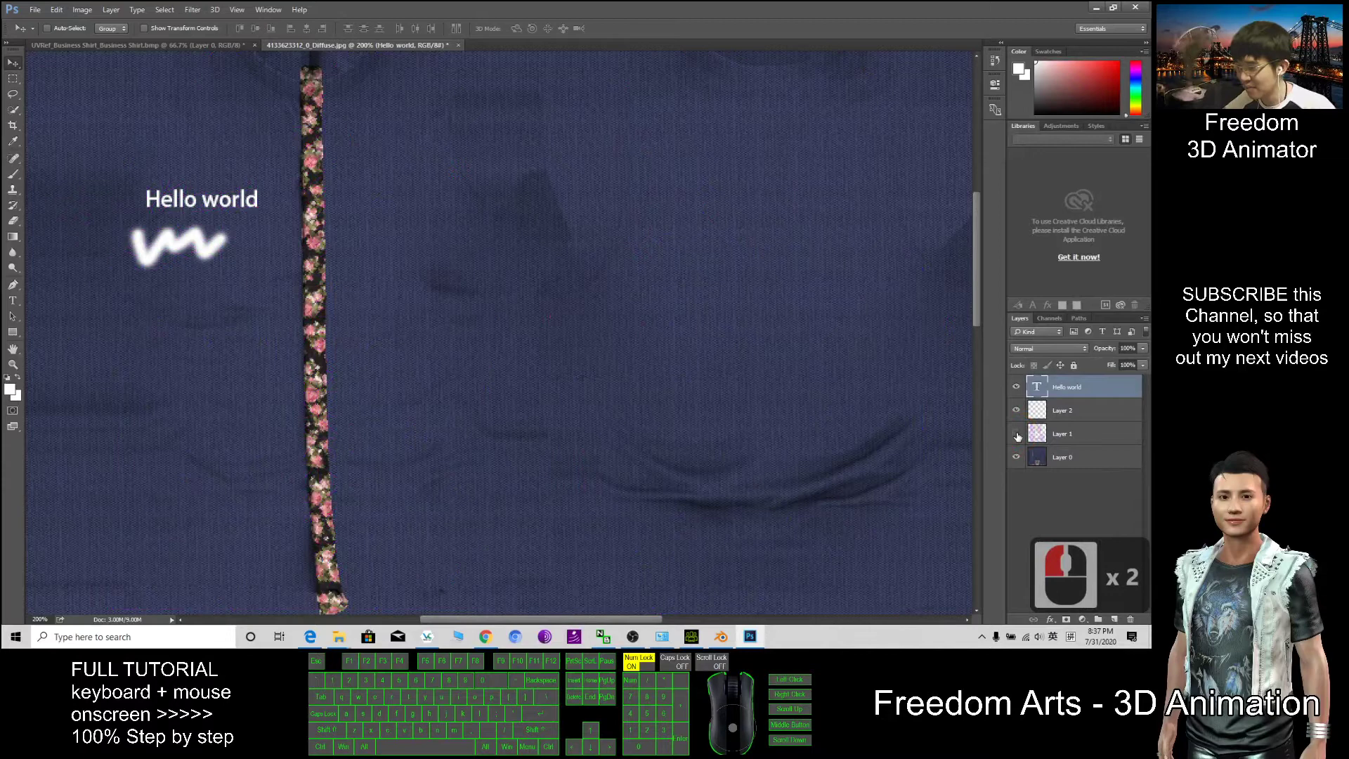
left_click(1016, 434)
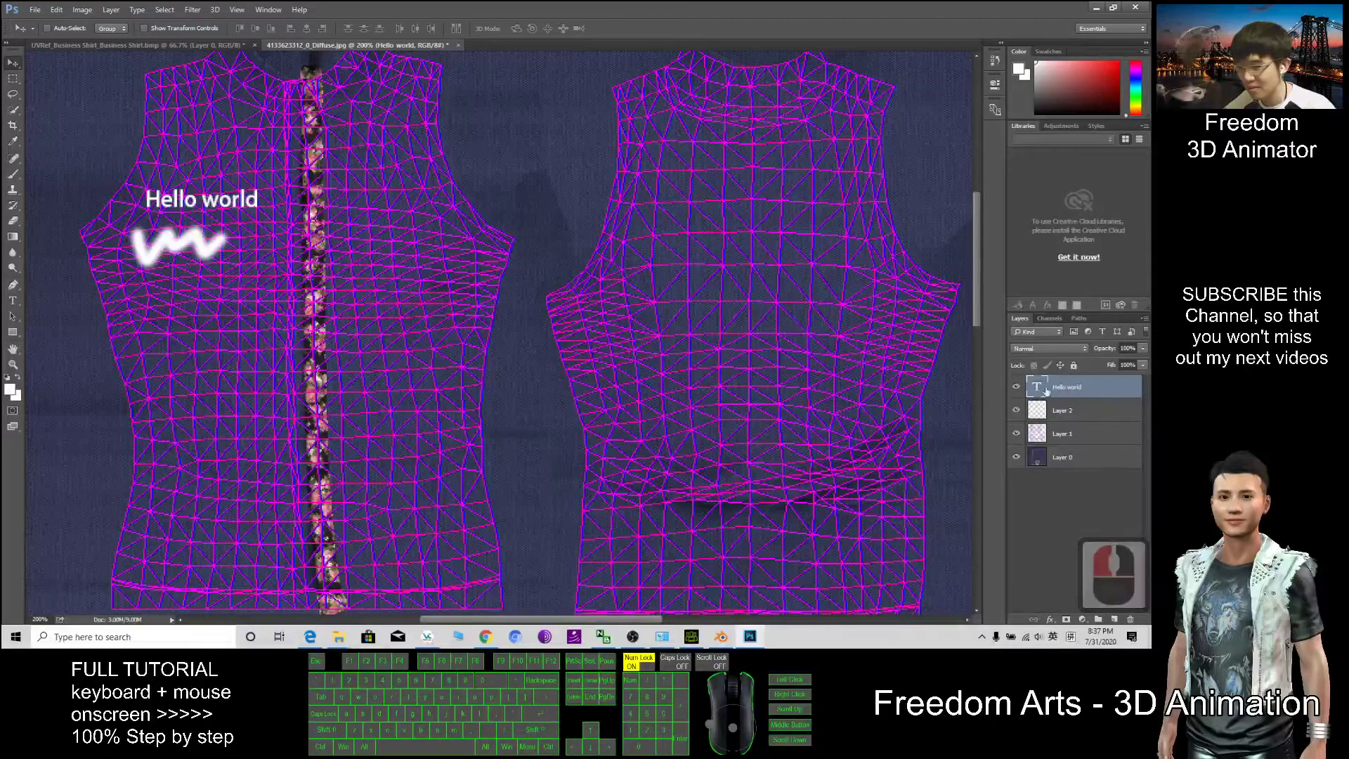
Shift the "Hello world" text slightly closer to the floral placket and hide the UV wireframe layer.
left_click(14, 65)
left_click_drag(200, 202, 210, 206)
left_click(1015, 434)
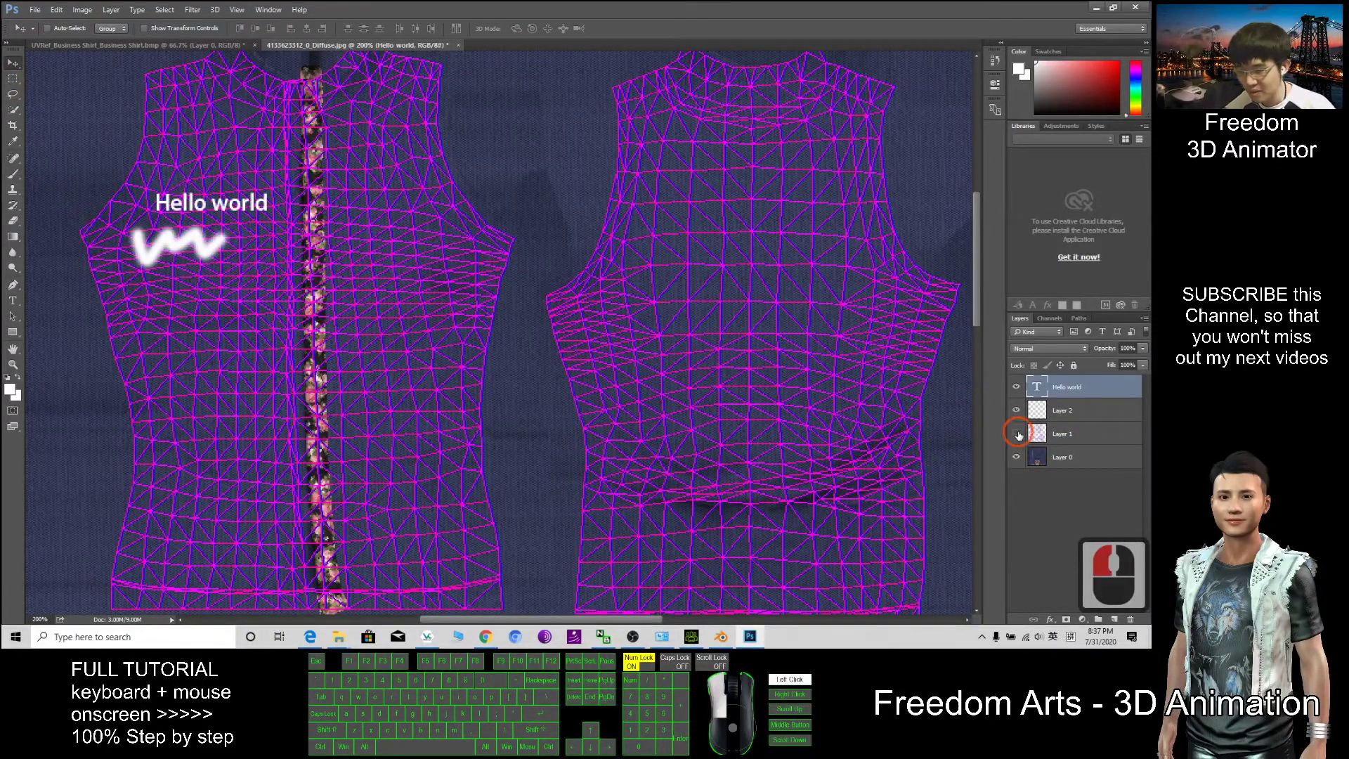
scroll(666, 269, "down", 8)
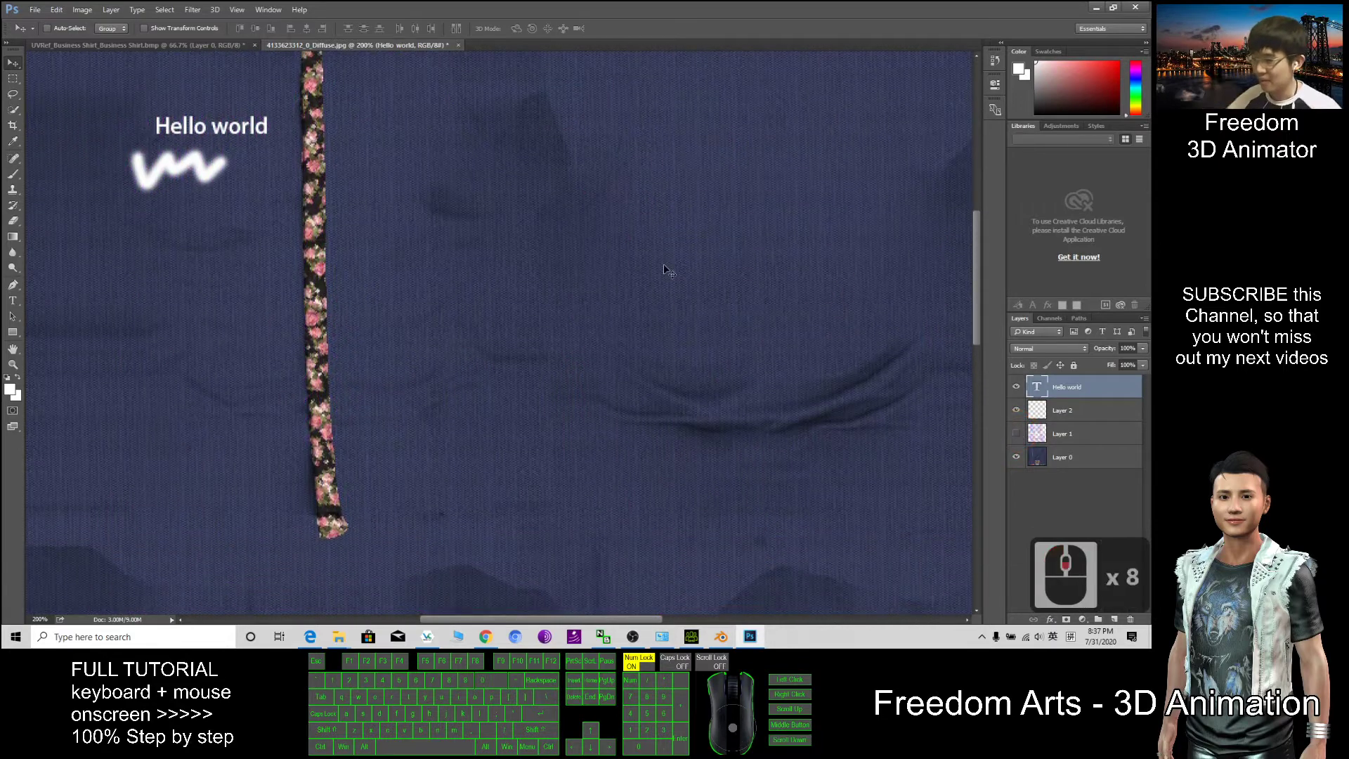
left_click(13, 366)
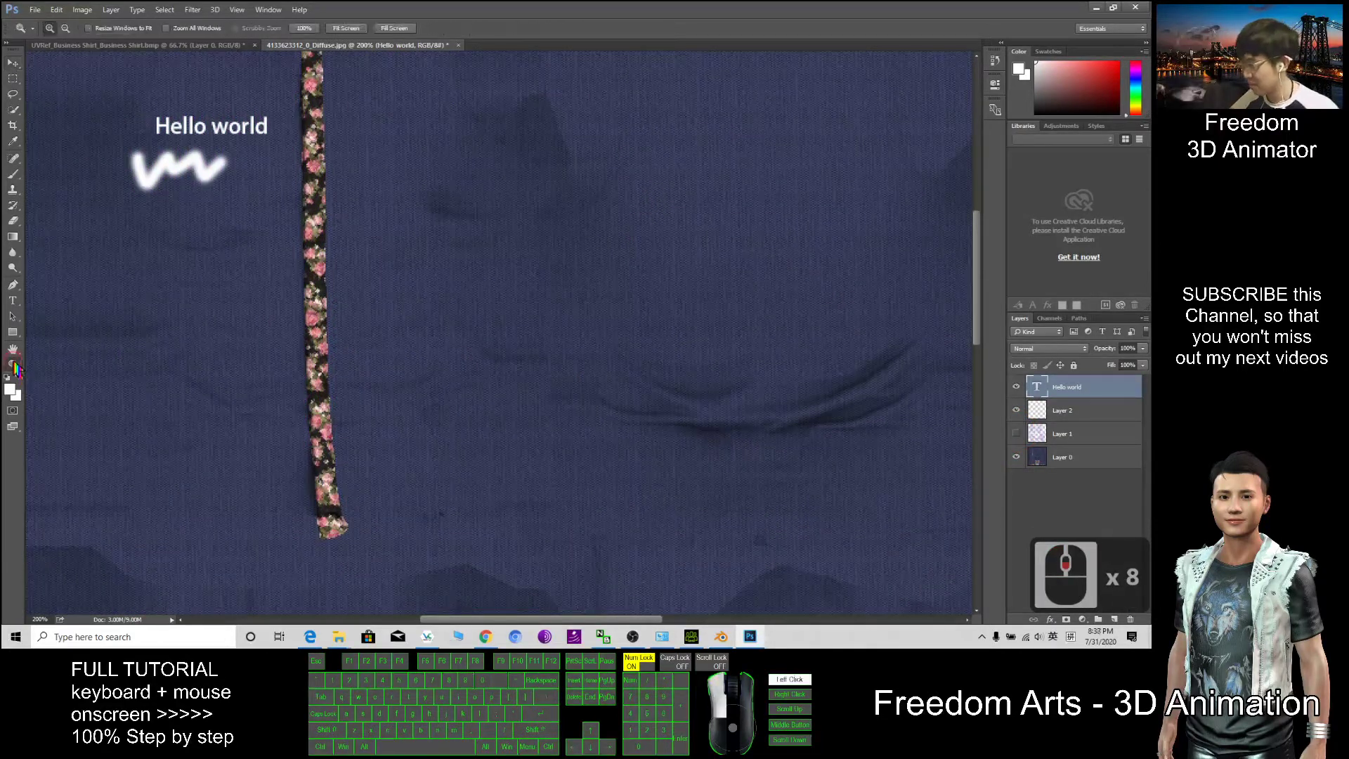
left_click(66, 28)
left_click(444, 297)
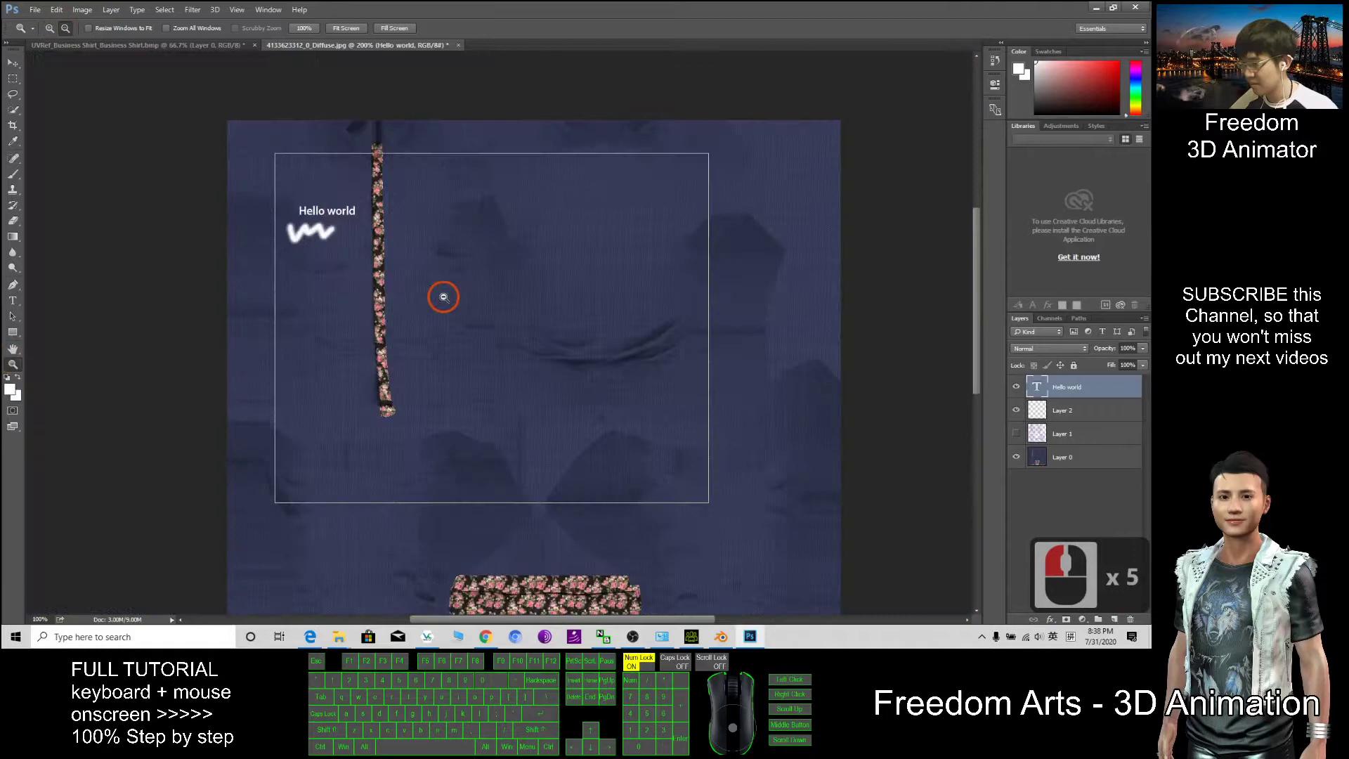
left_click(491, 292, "alt")
left_click(534, 295, "alt")
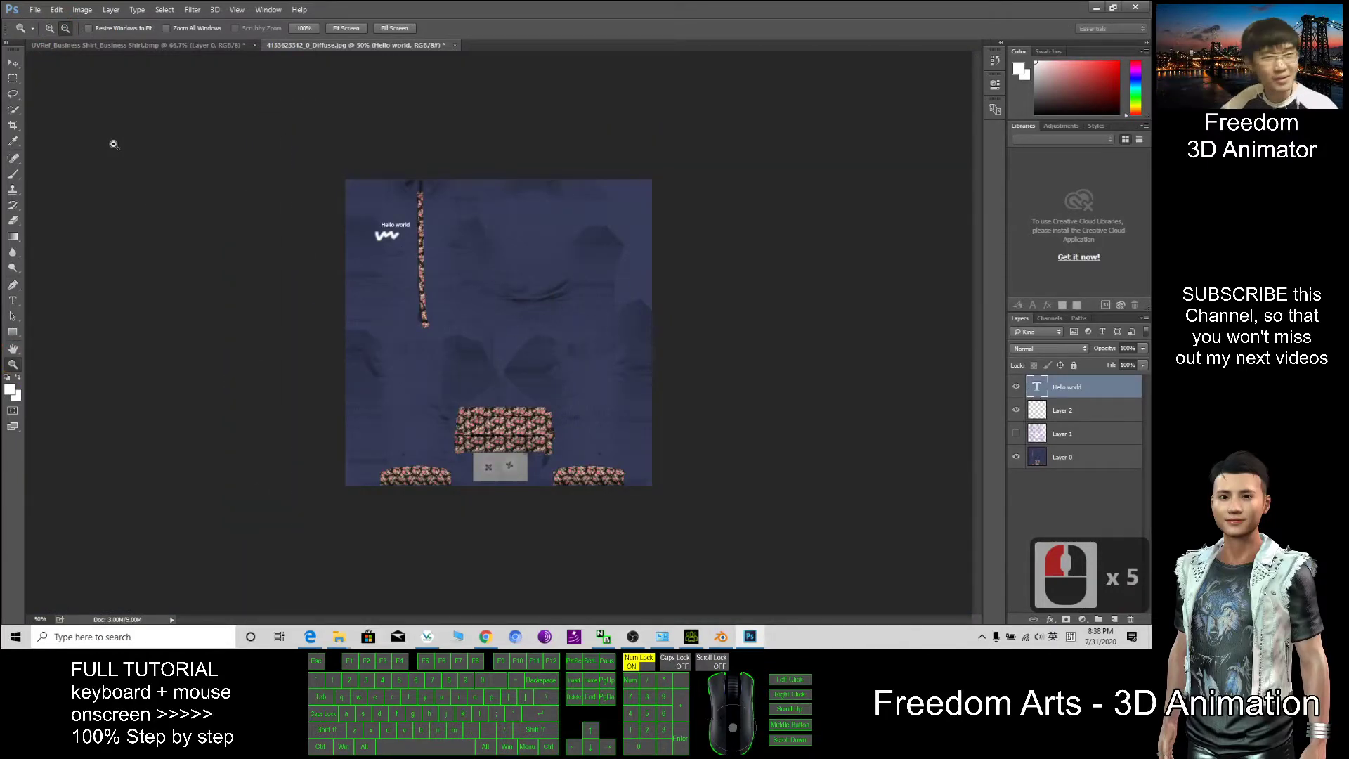
left_click(34, 10)
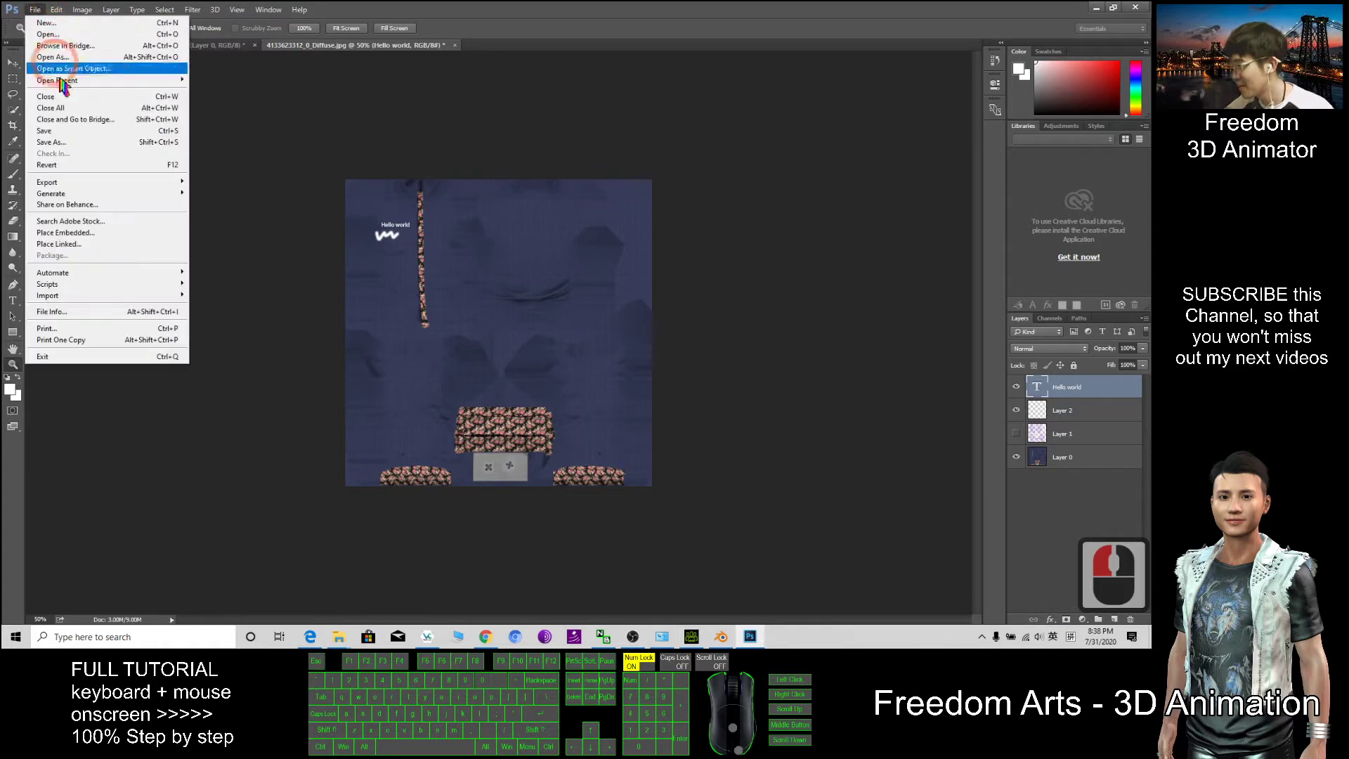
left_click(66, 143)
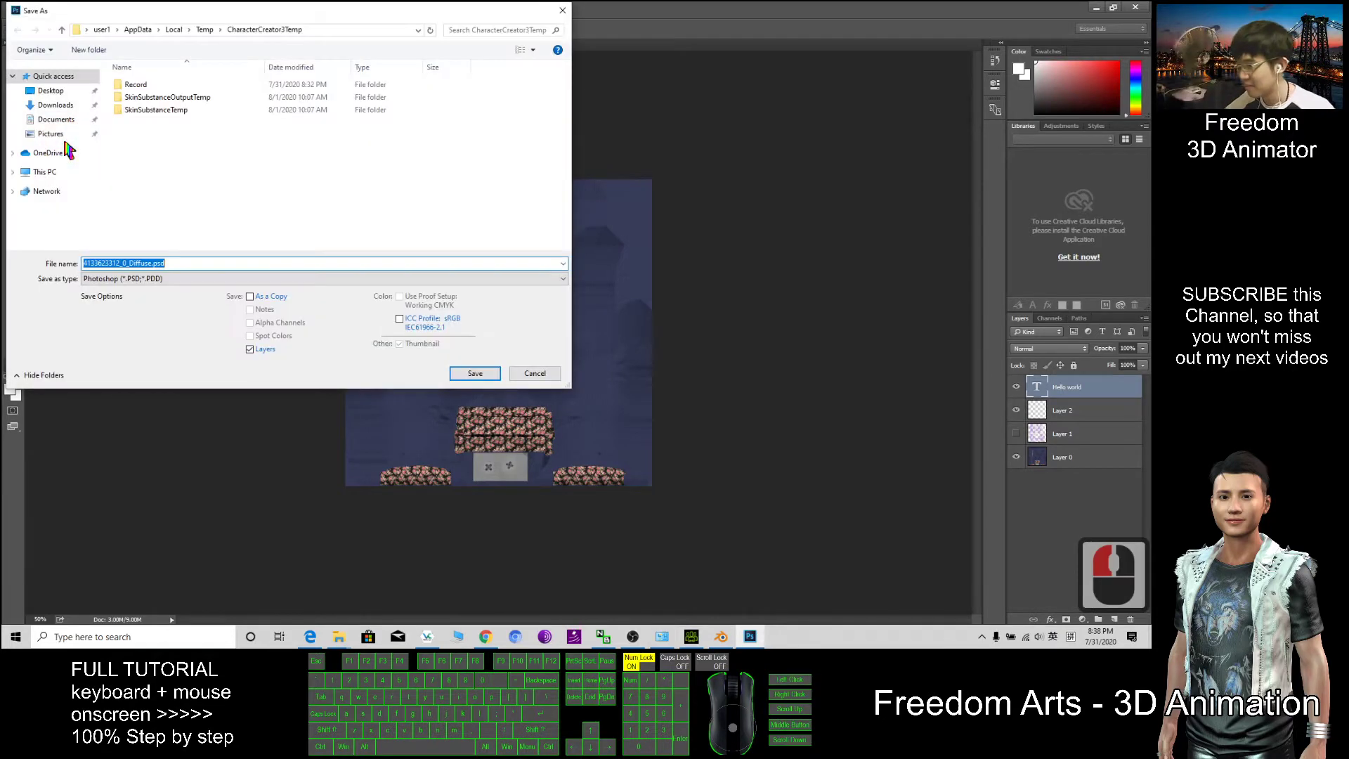
left_click(153, 278)
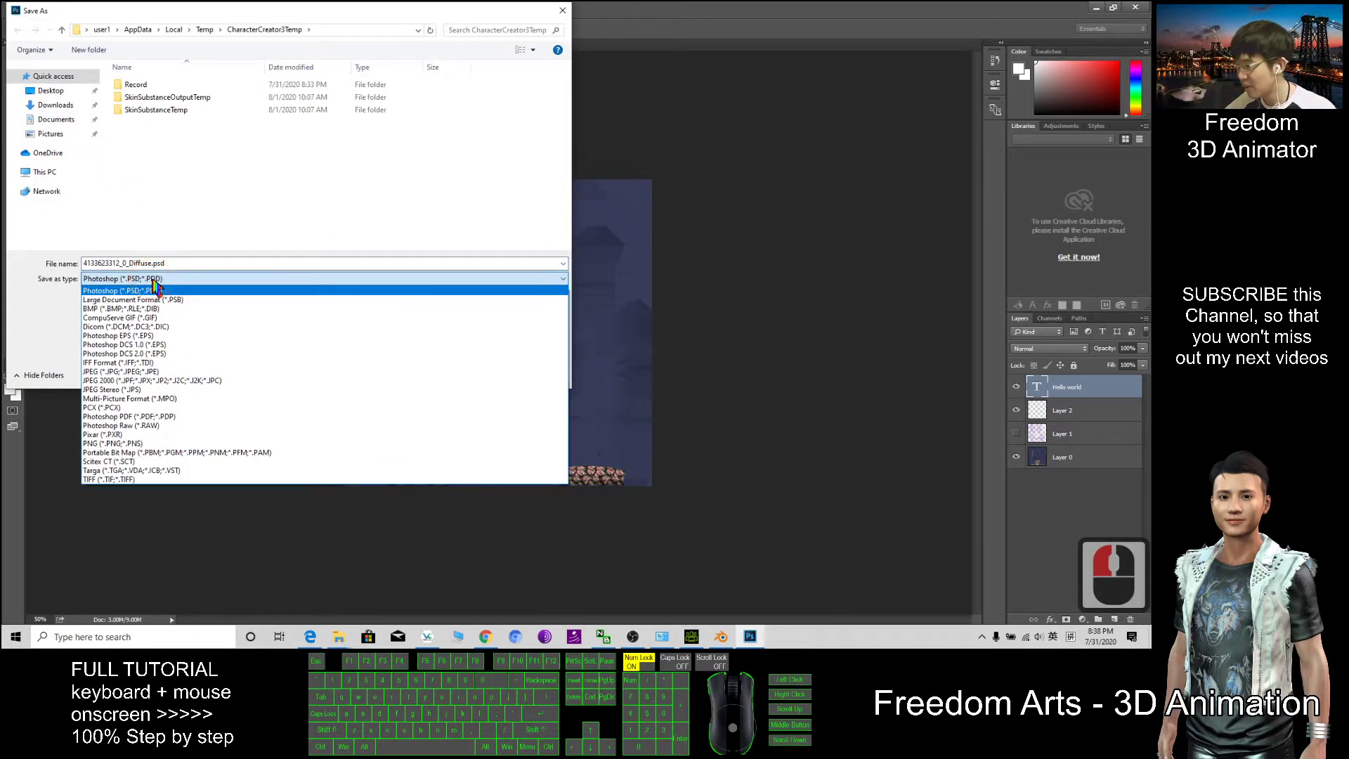
left_click(114, 443)
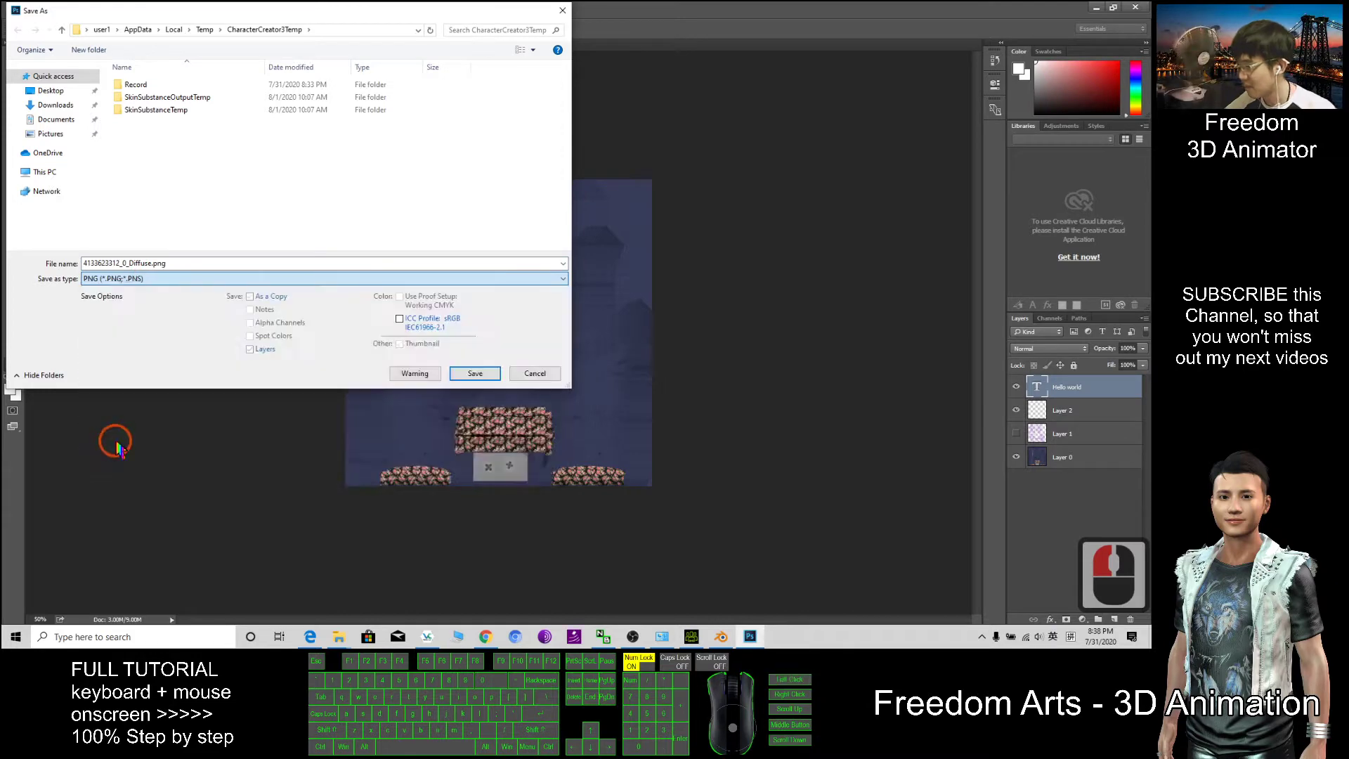
left_click(480, 373)
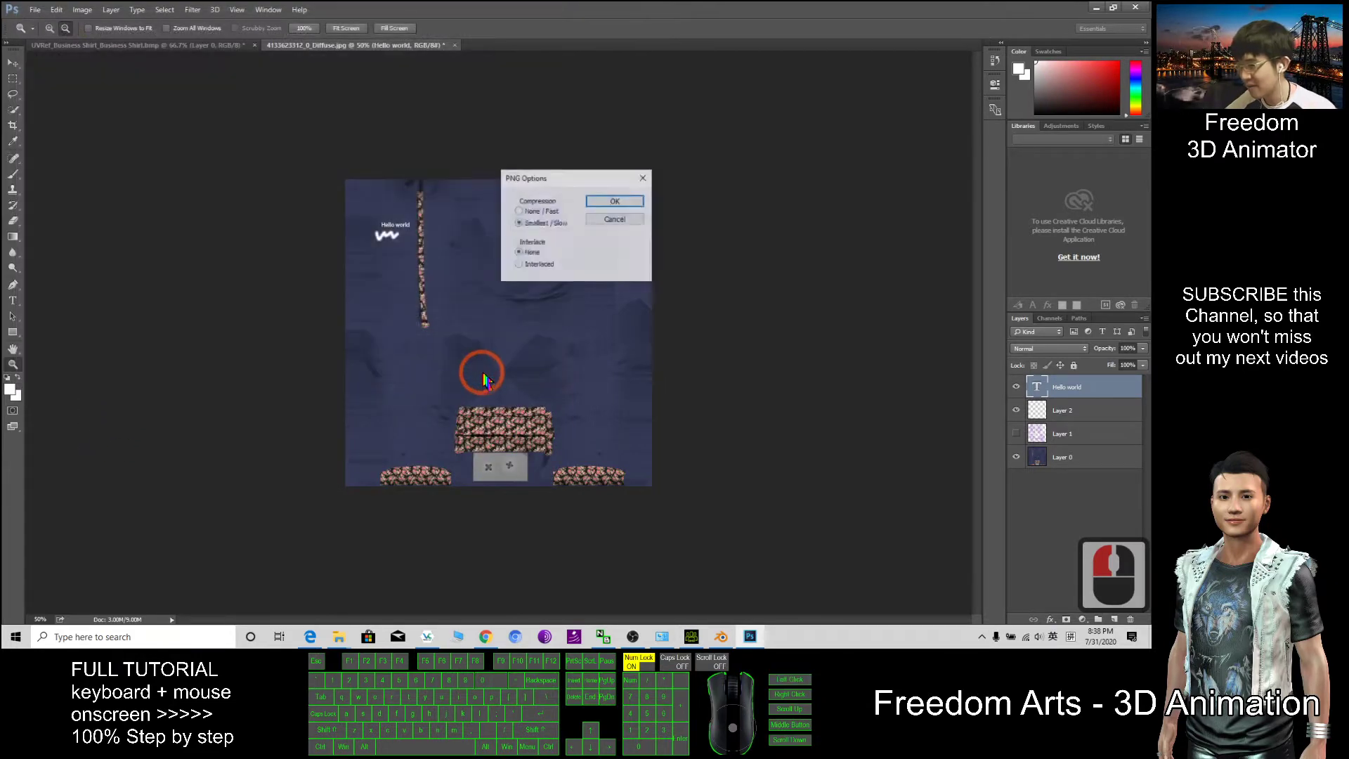
left_click(616, 203)
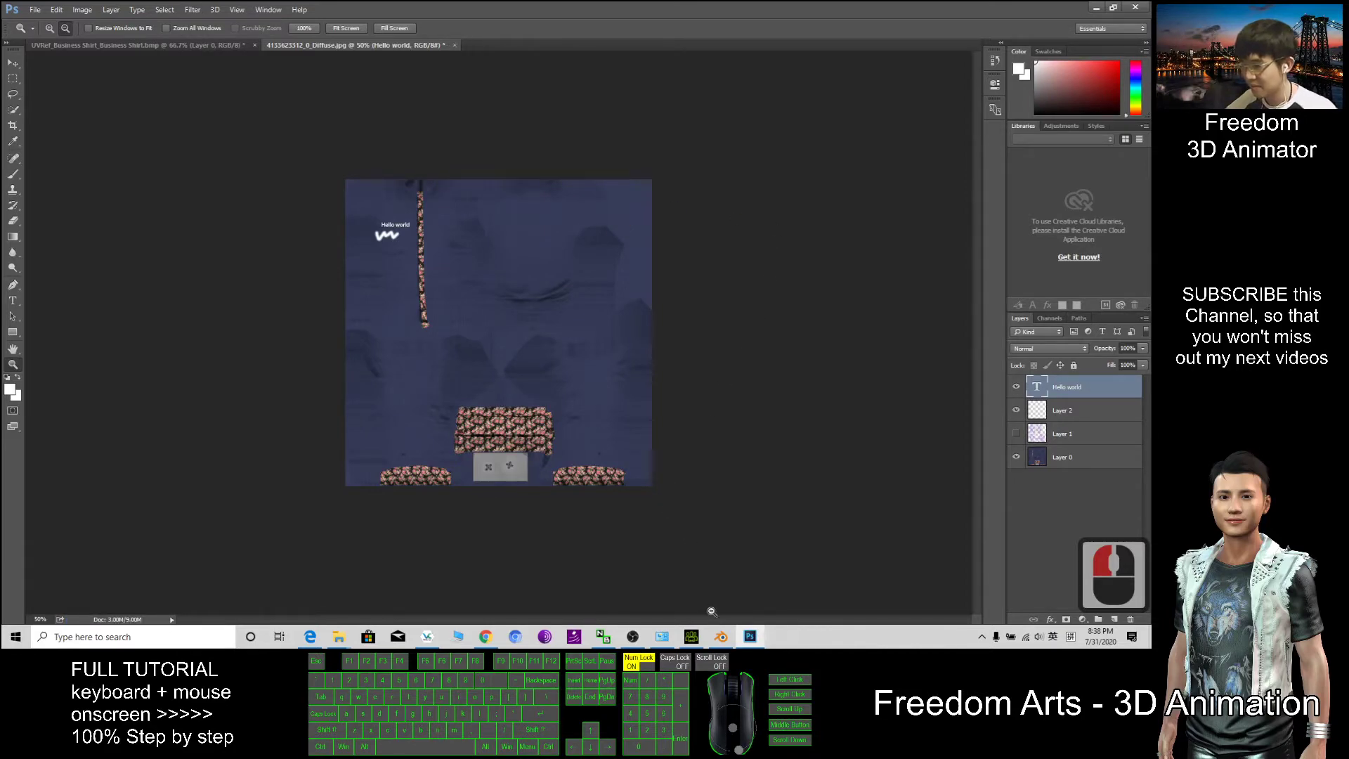
Restore Photoshop to a smaller window, minimise the File Explorer window and move Photoshop aside to uncover the desktop icons.
left_click(693, 638)
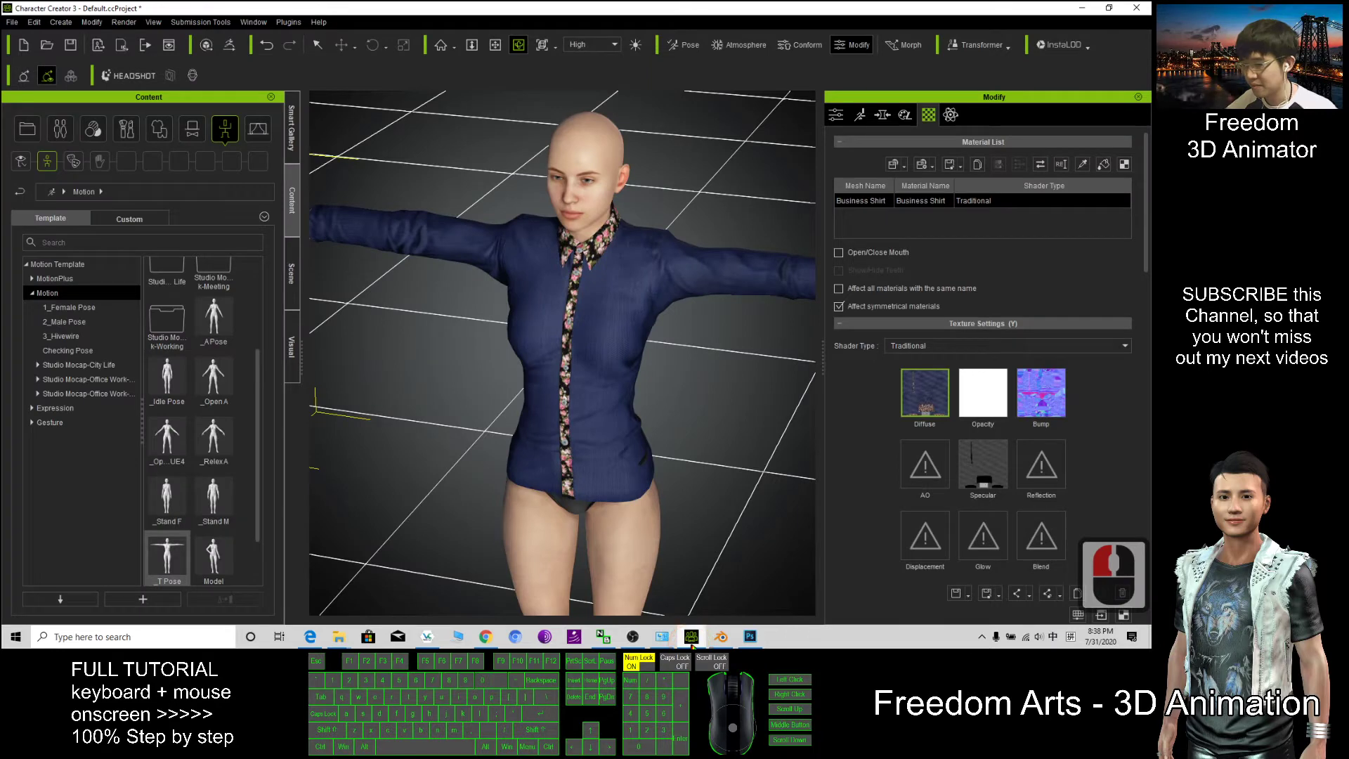
left_click(750, 635)
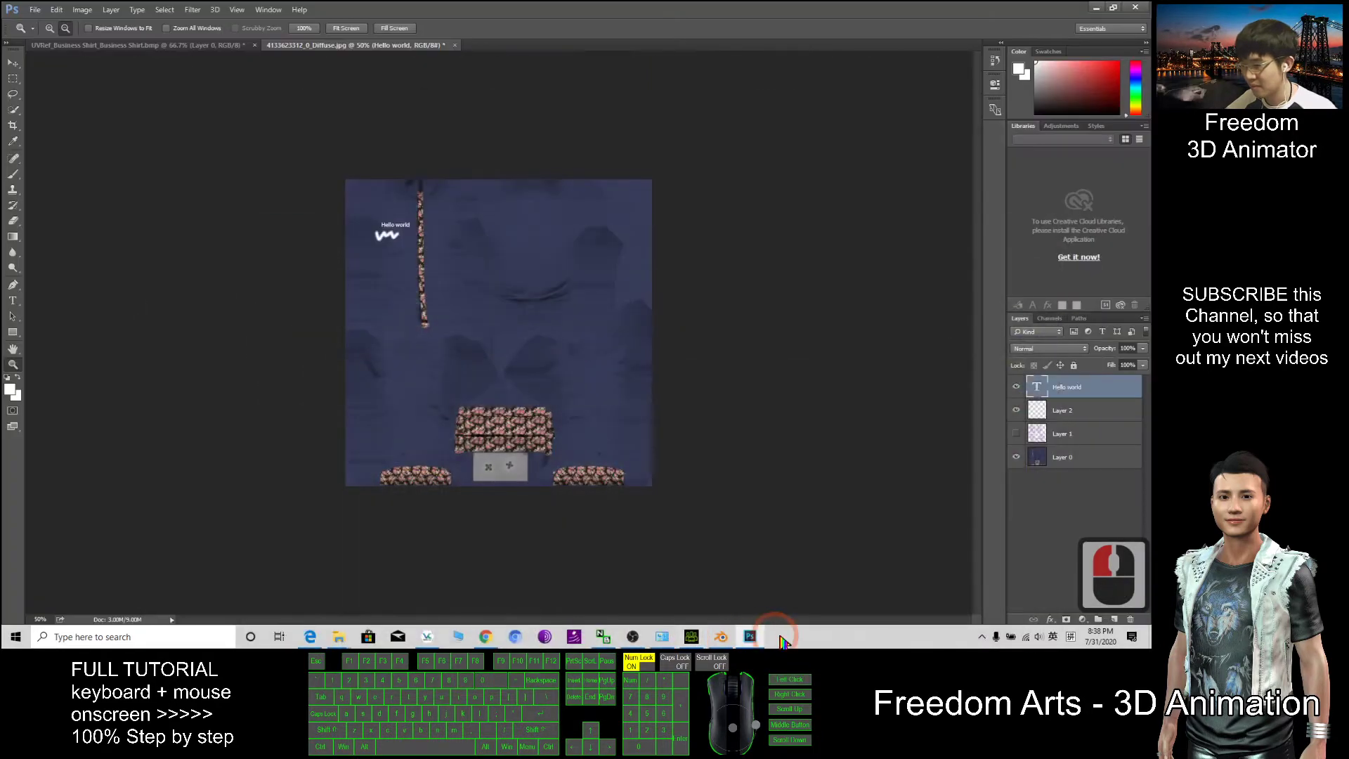
left_click(637, 103)
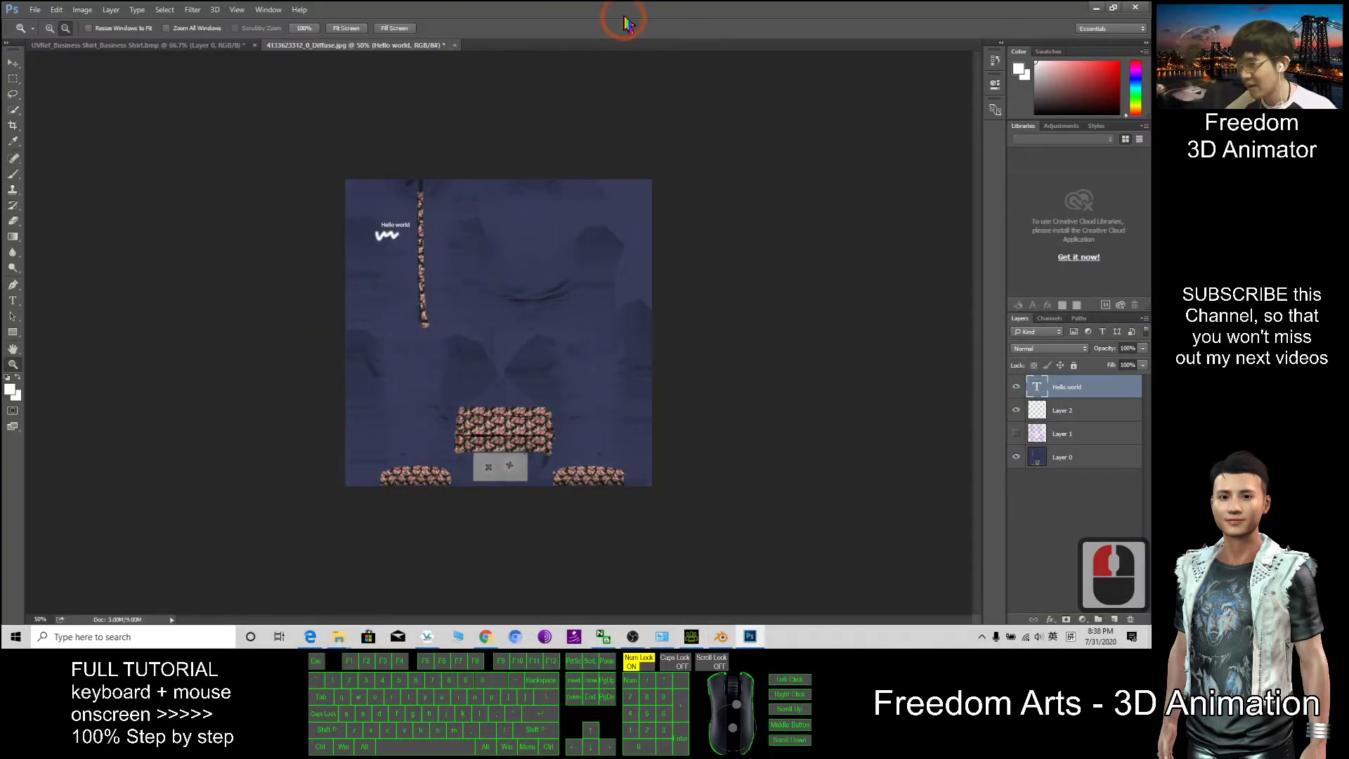
left_click(609, 58)
left_click(1106, 9)
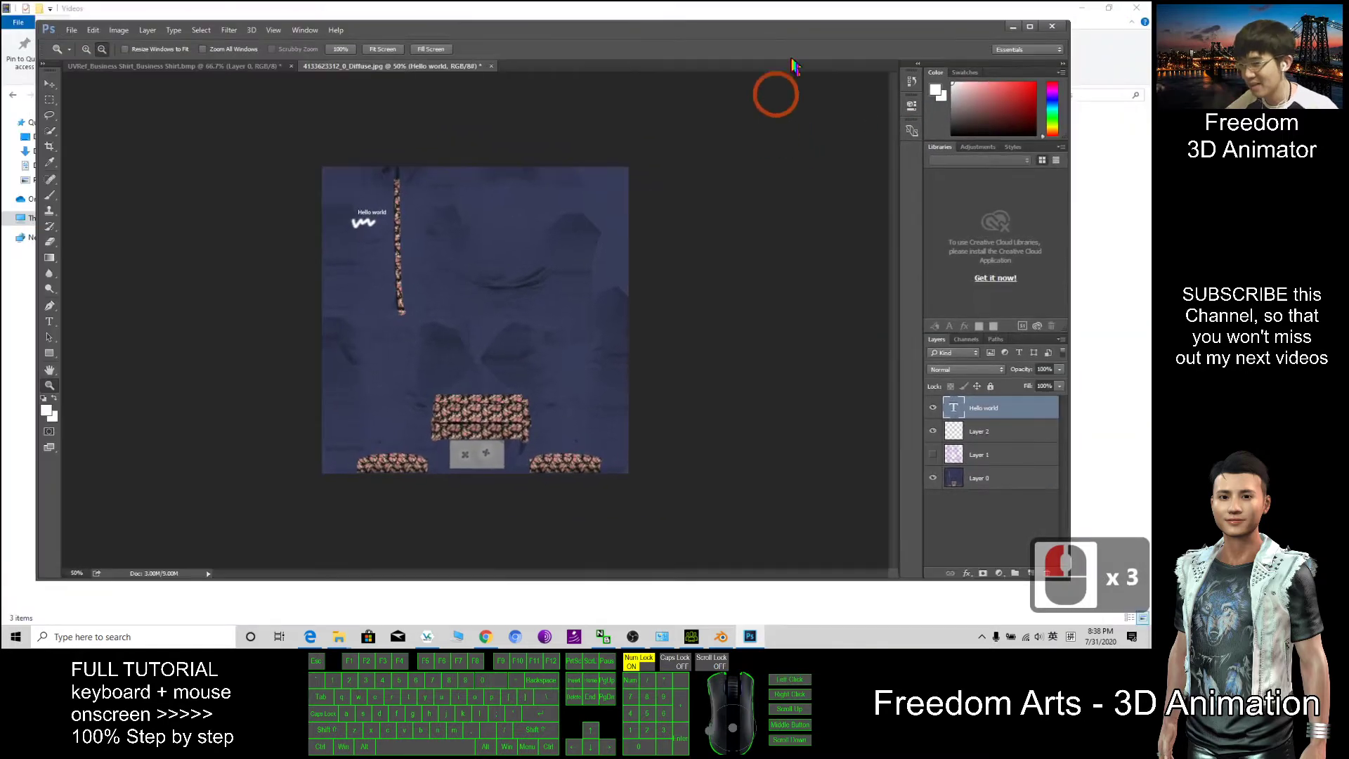
left_click(1083, 11)
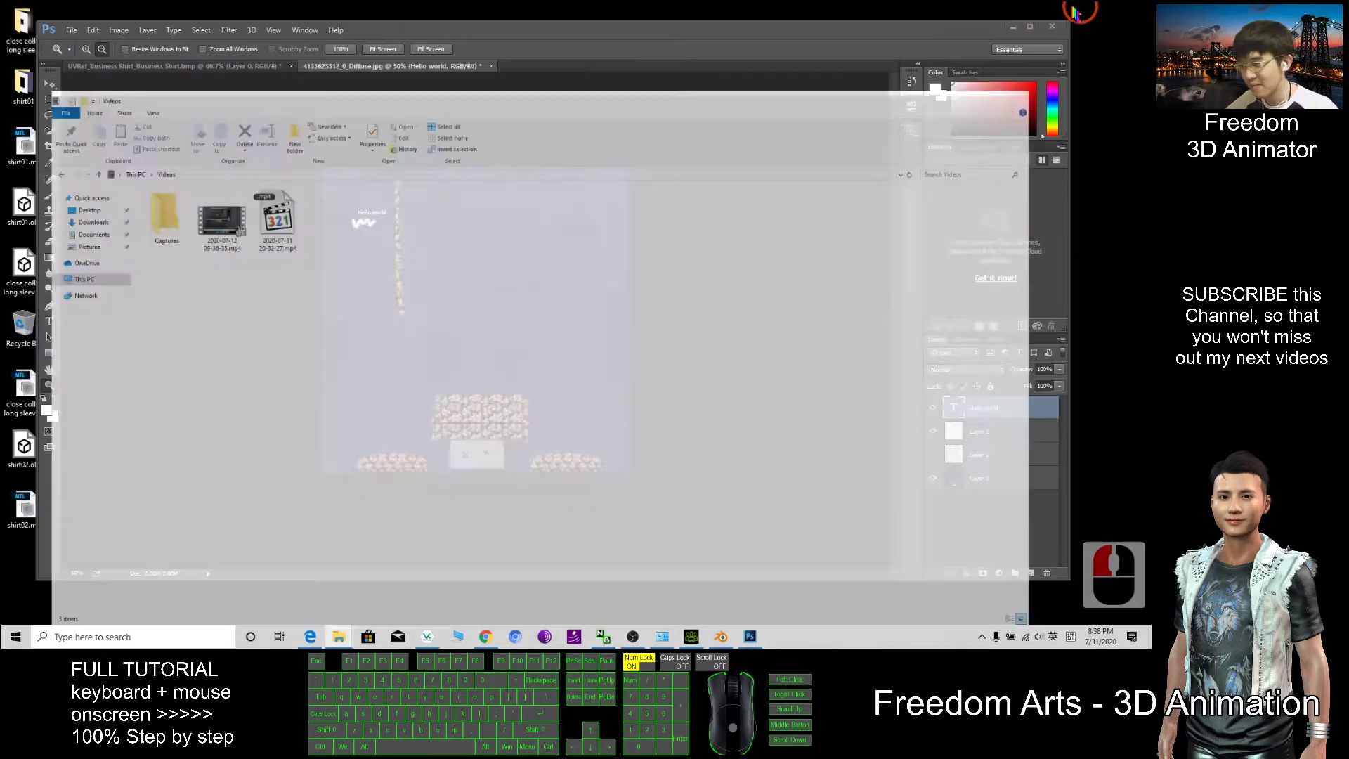
left_click_drag(365, 31, 534, 41)
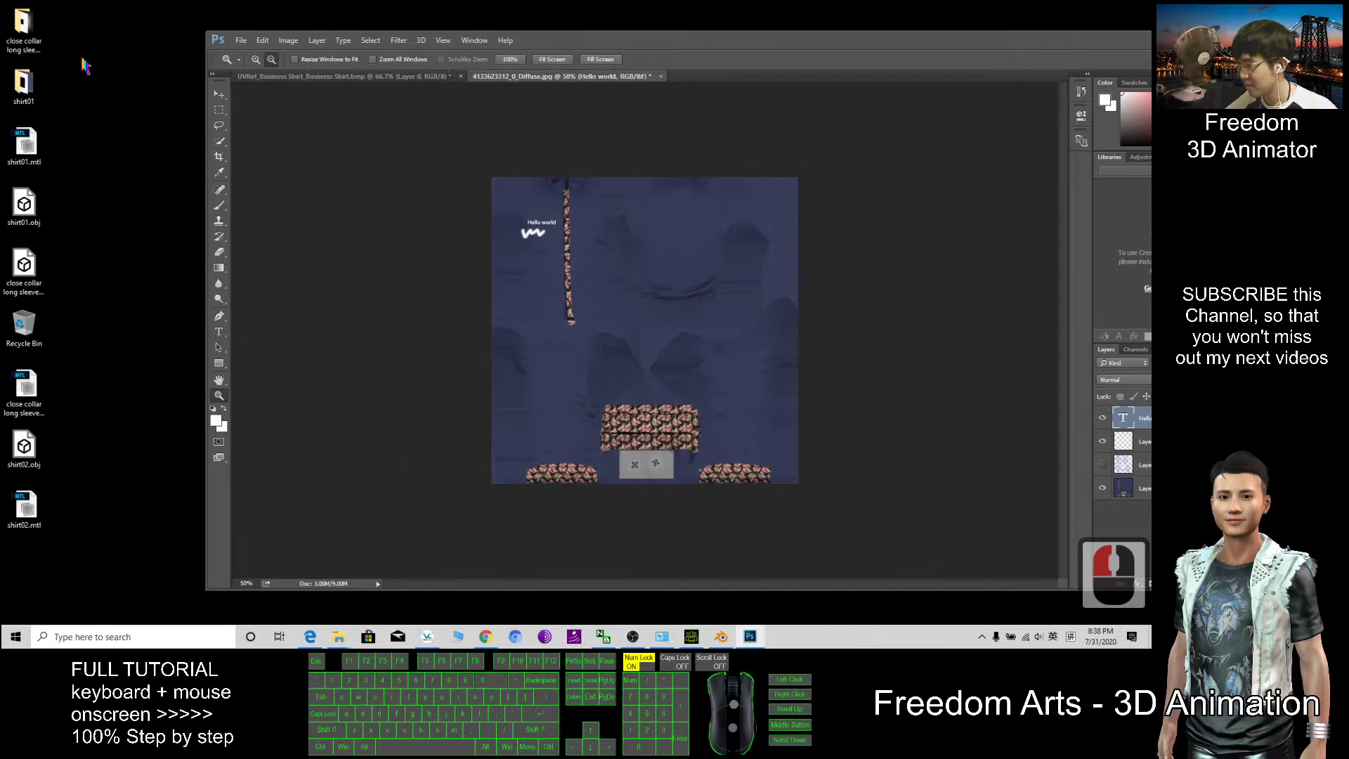
Move all desktop items except the Recycle Bin into a new desktop folder named temp.
left_click_drag(103, 4, 2, 302)
left_click_drag(86, 360, 6, 607)
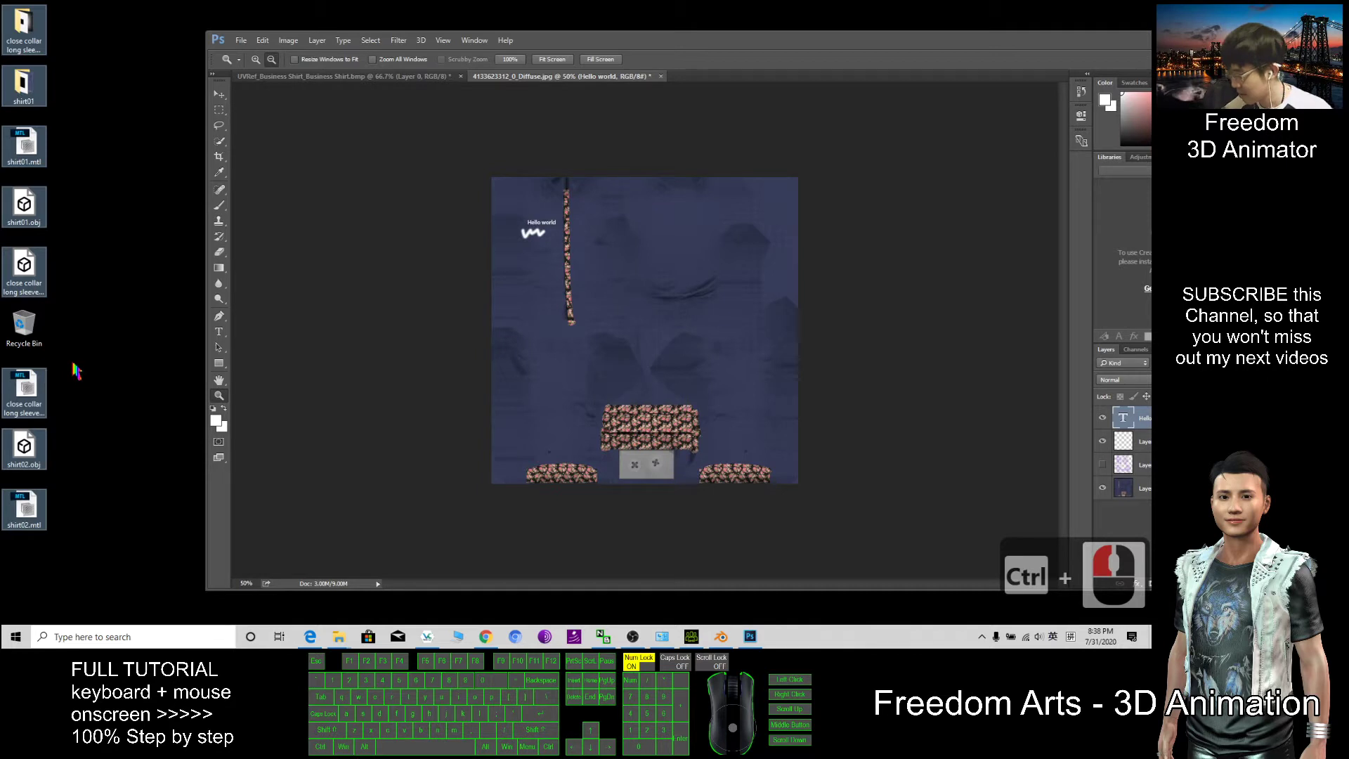
right_click(120, 329)
mouse_move(181, 454)
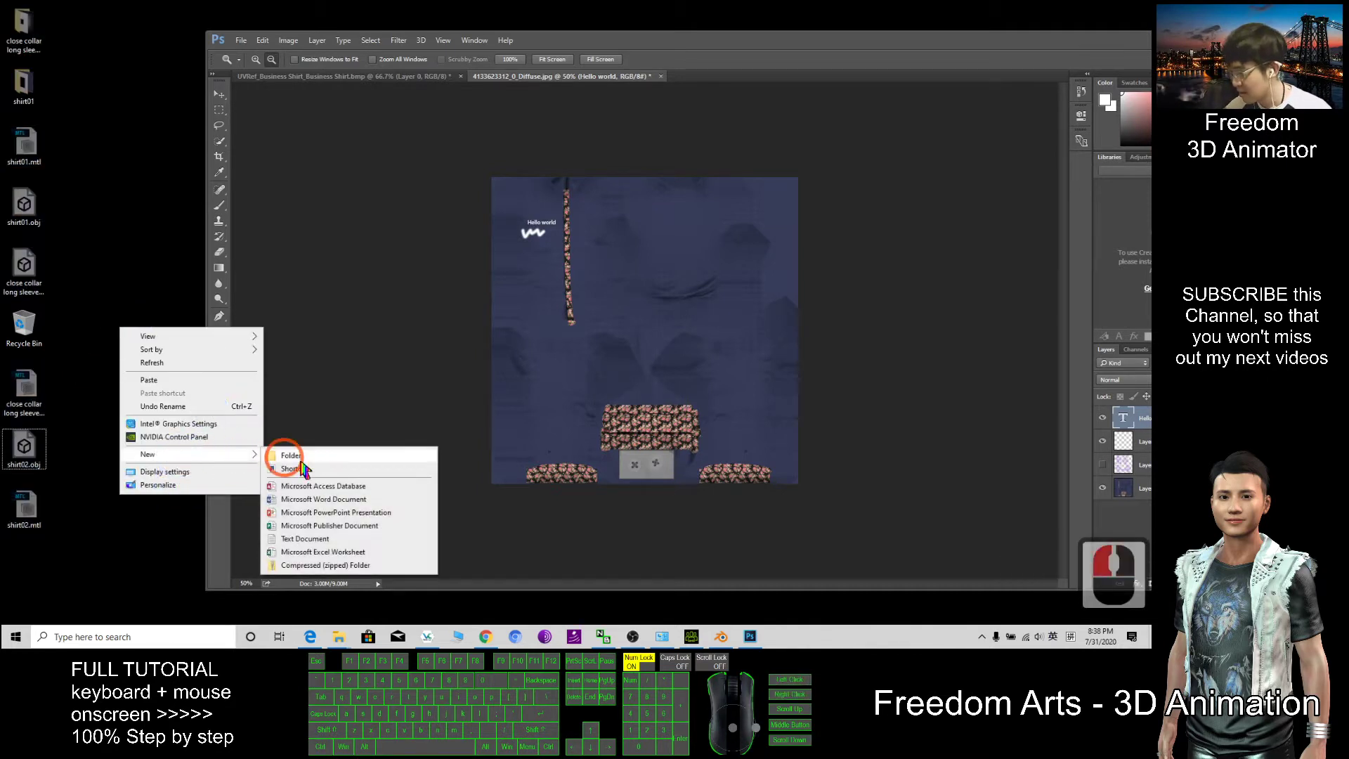
left_click(299, 458)
type("te")
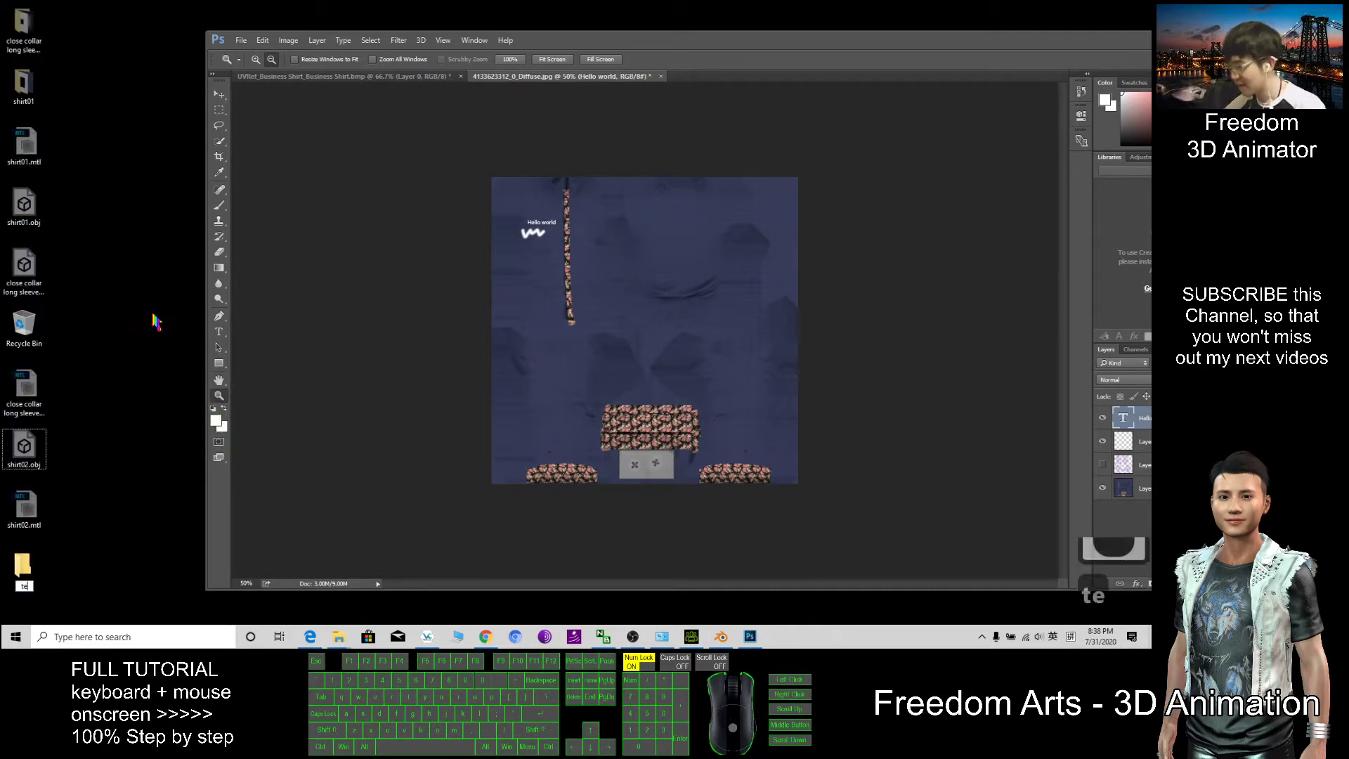
type("mp")
key("Return")
key("Return")
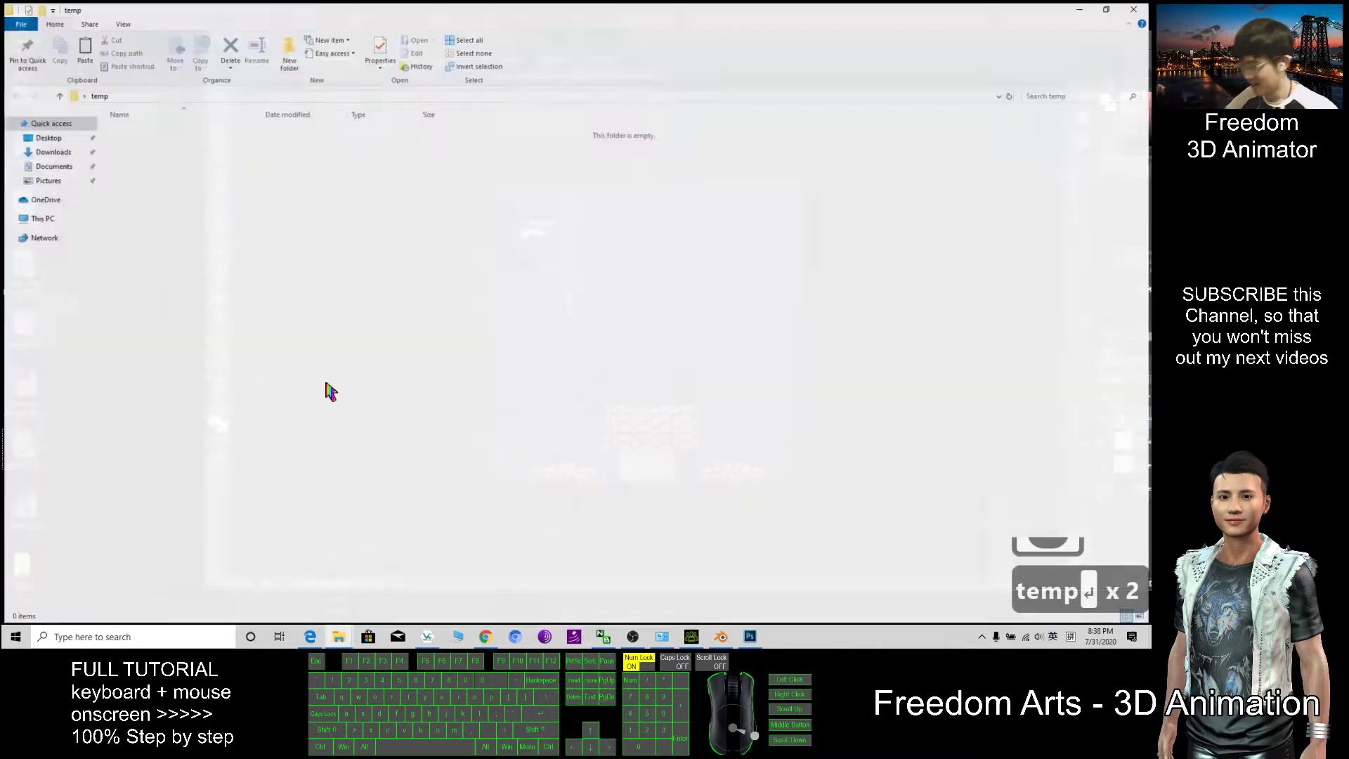
left_click(466, 283)
key("ctrl+v")
key("alt+F4")
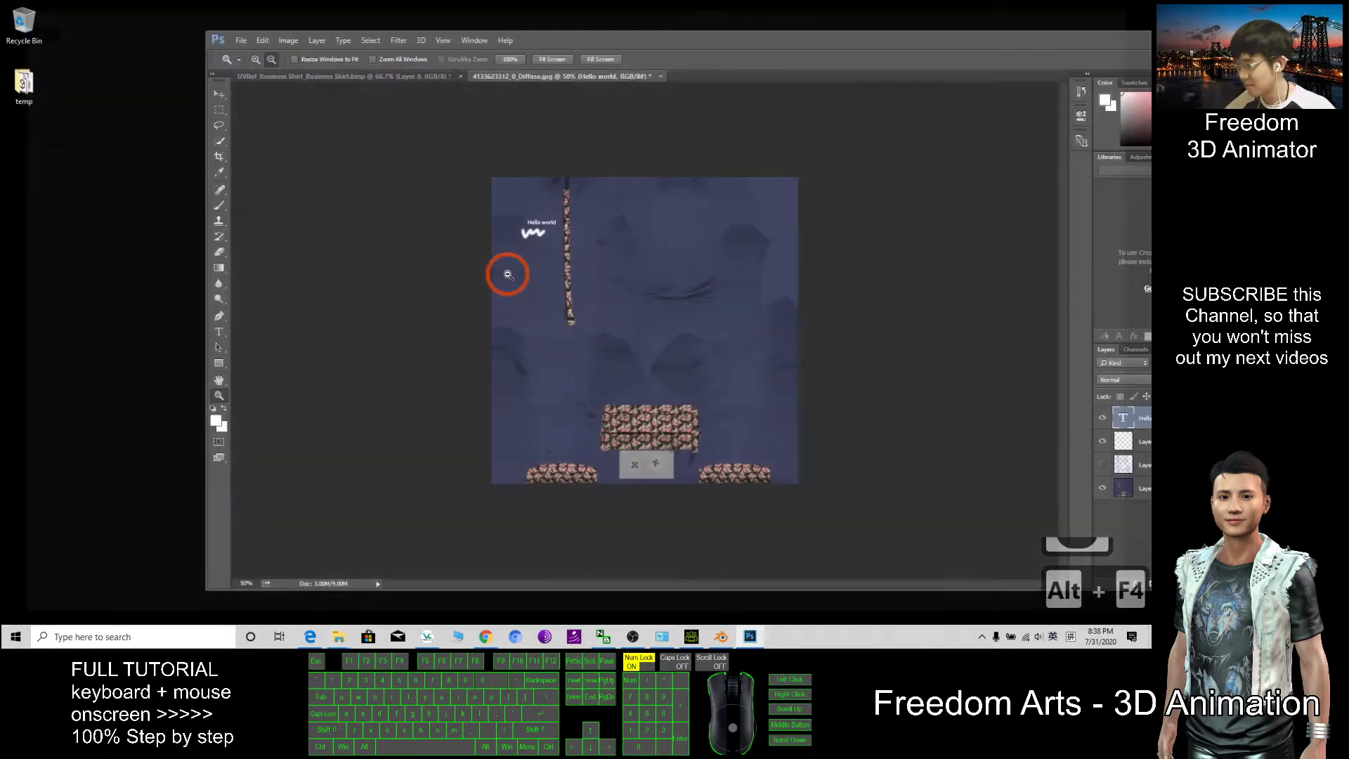
left_click(30, 87)
left_click(42, 80)
left_click(76, 167)
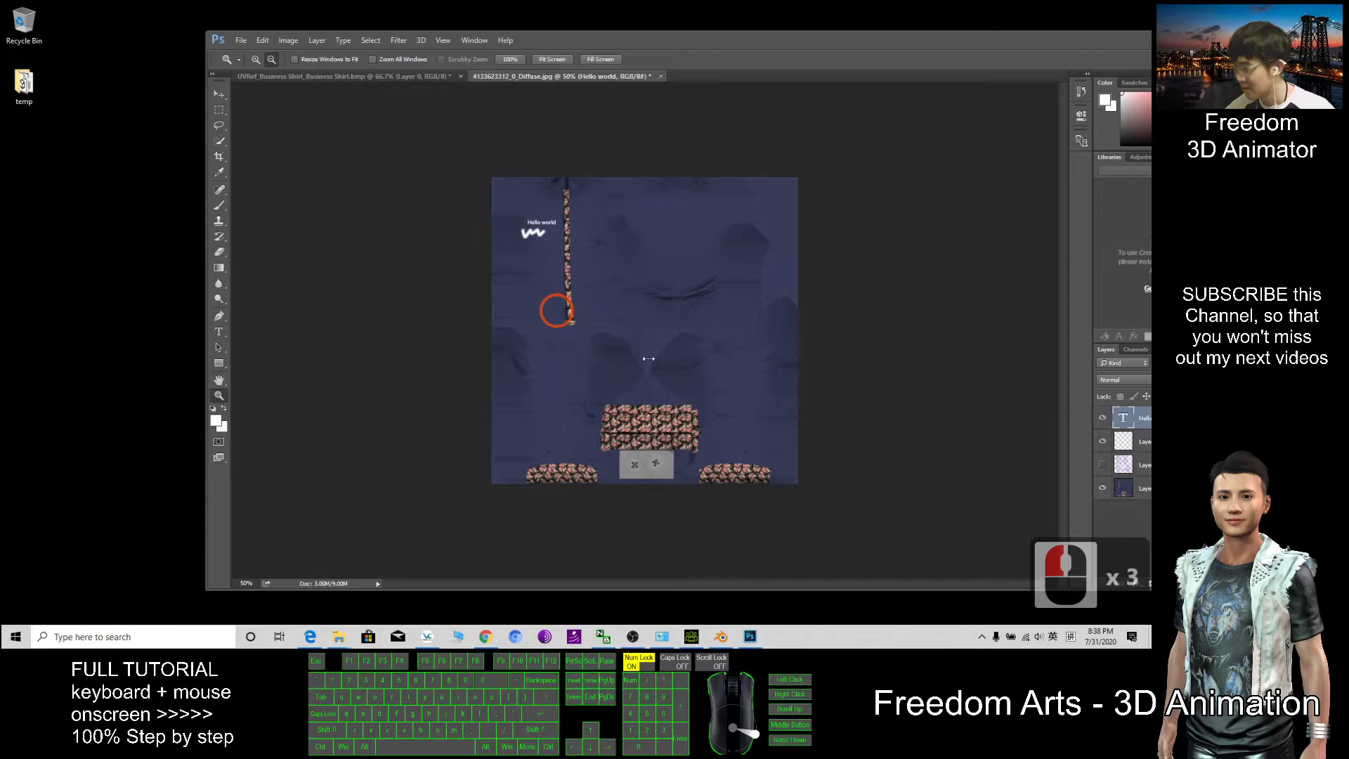
left_click(241, 40)
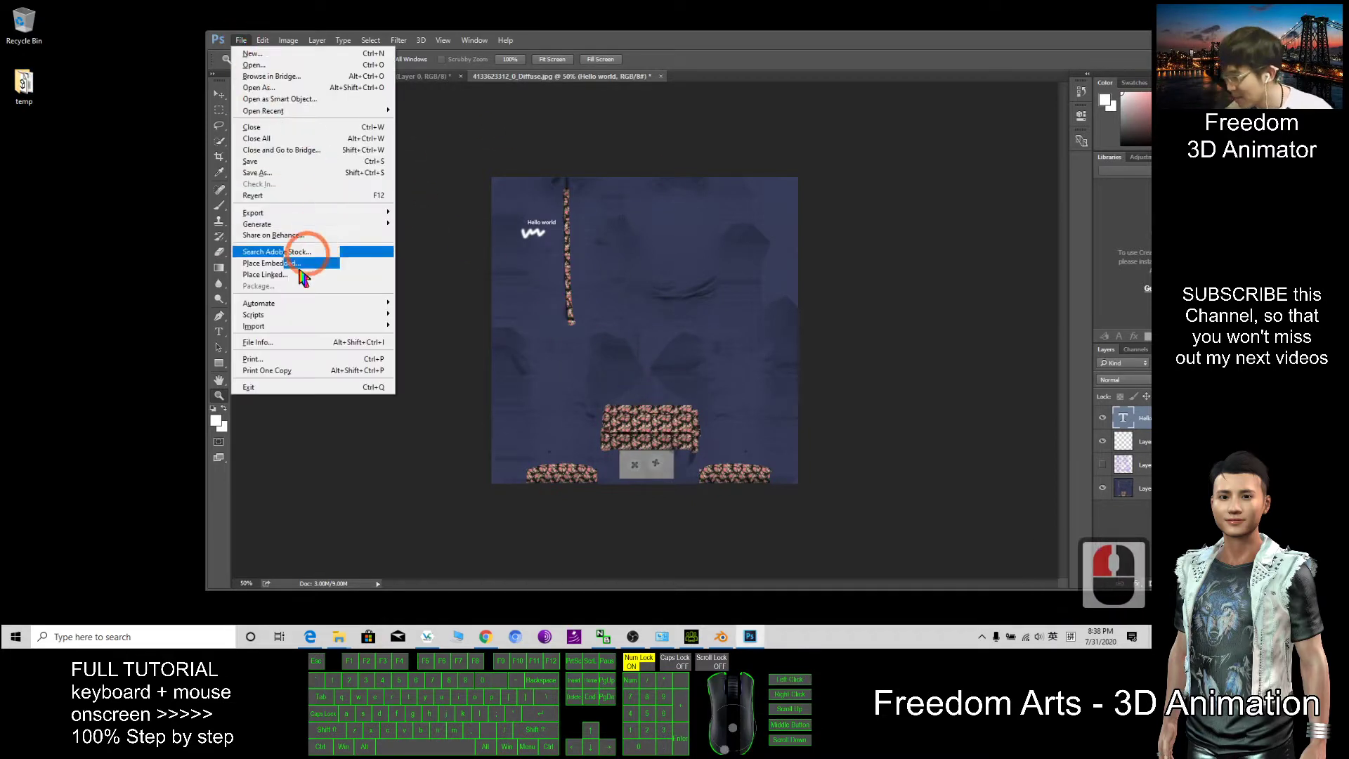
left_click(650, 42)
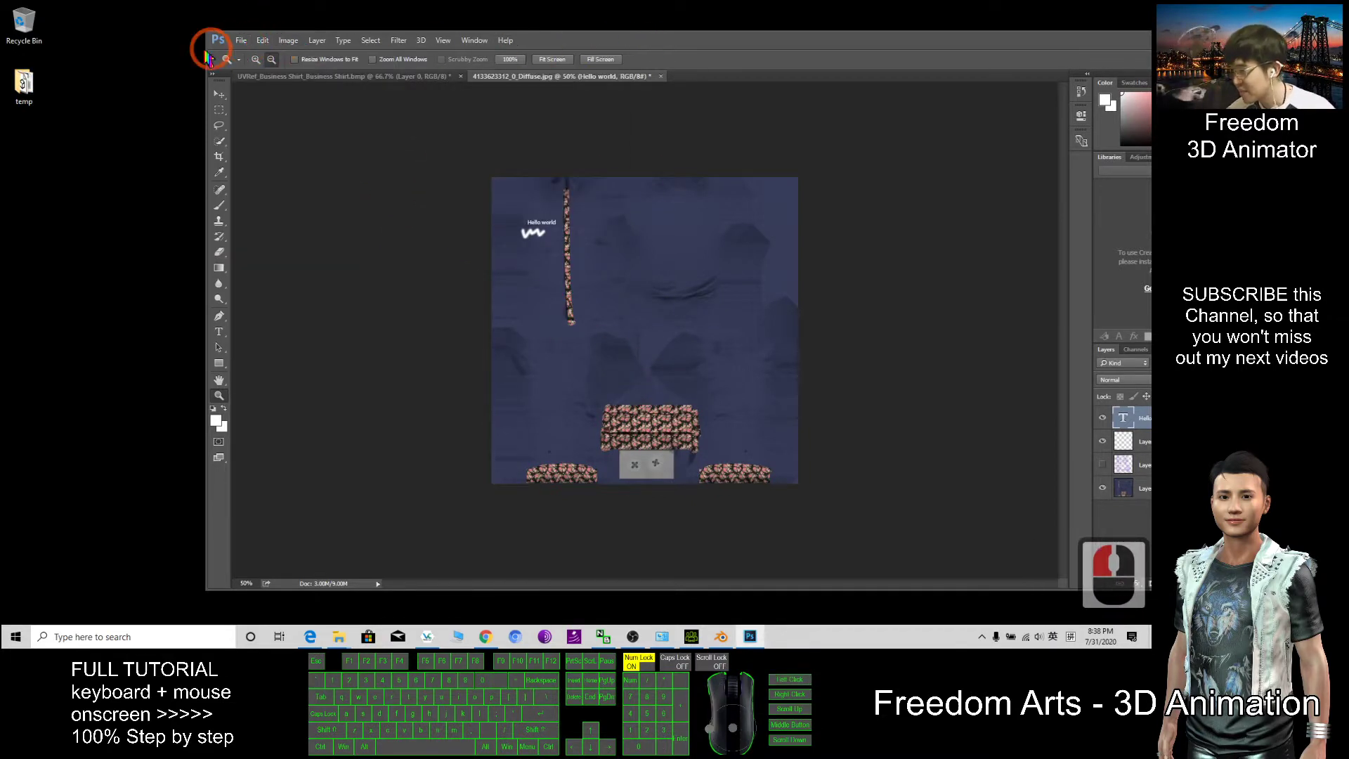
left_click(241, 40)
left_click(289, 171)
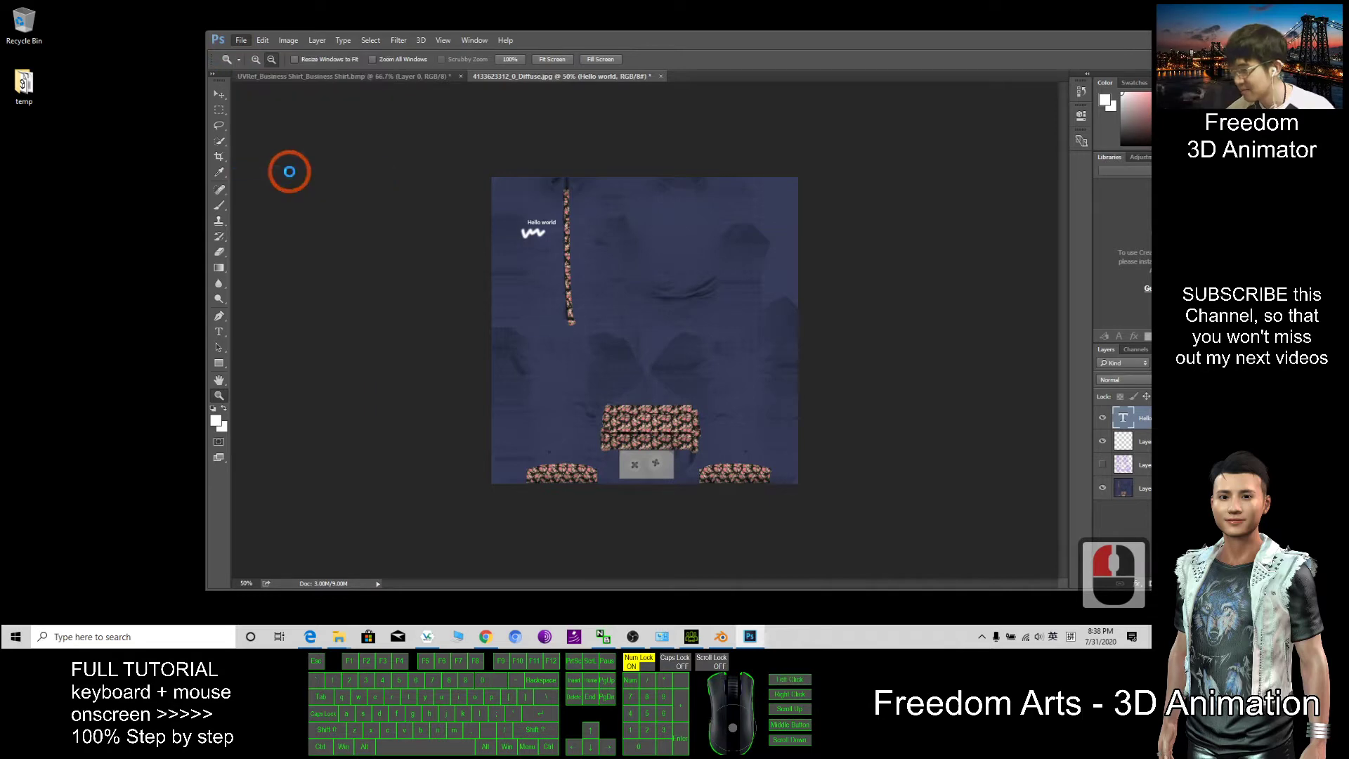
left_click(254, 119)
left_click(395, 342)
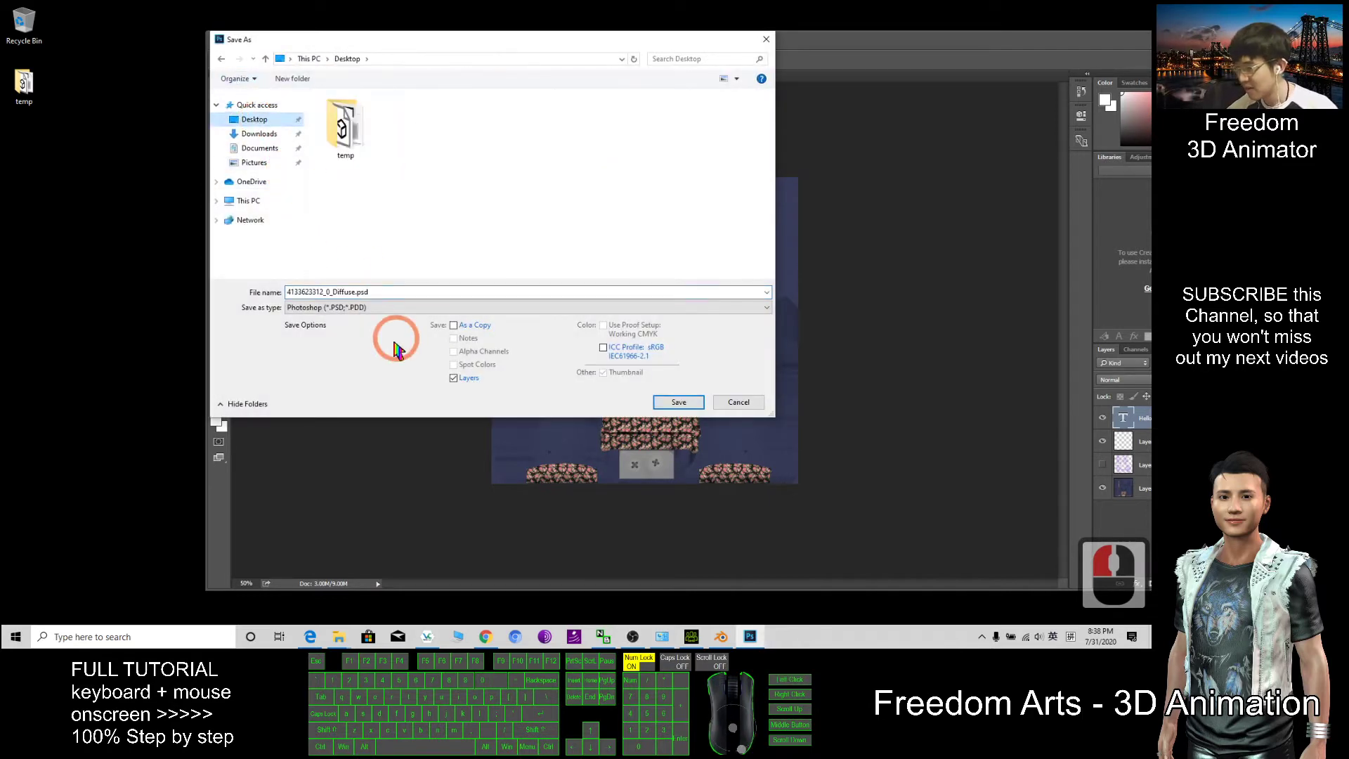
left_click(361, 307)
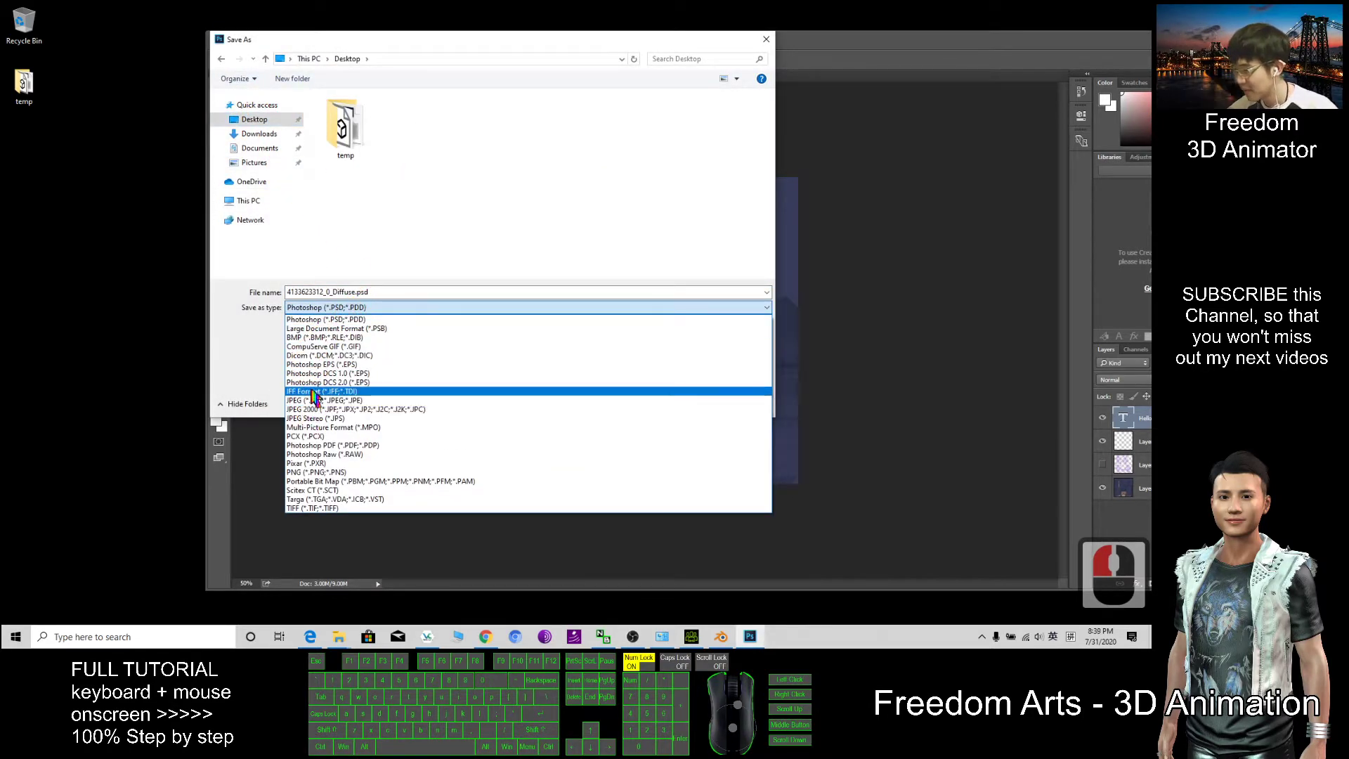
left_click(618, 471)
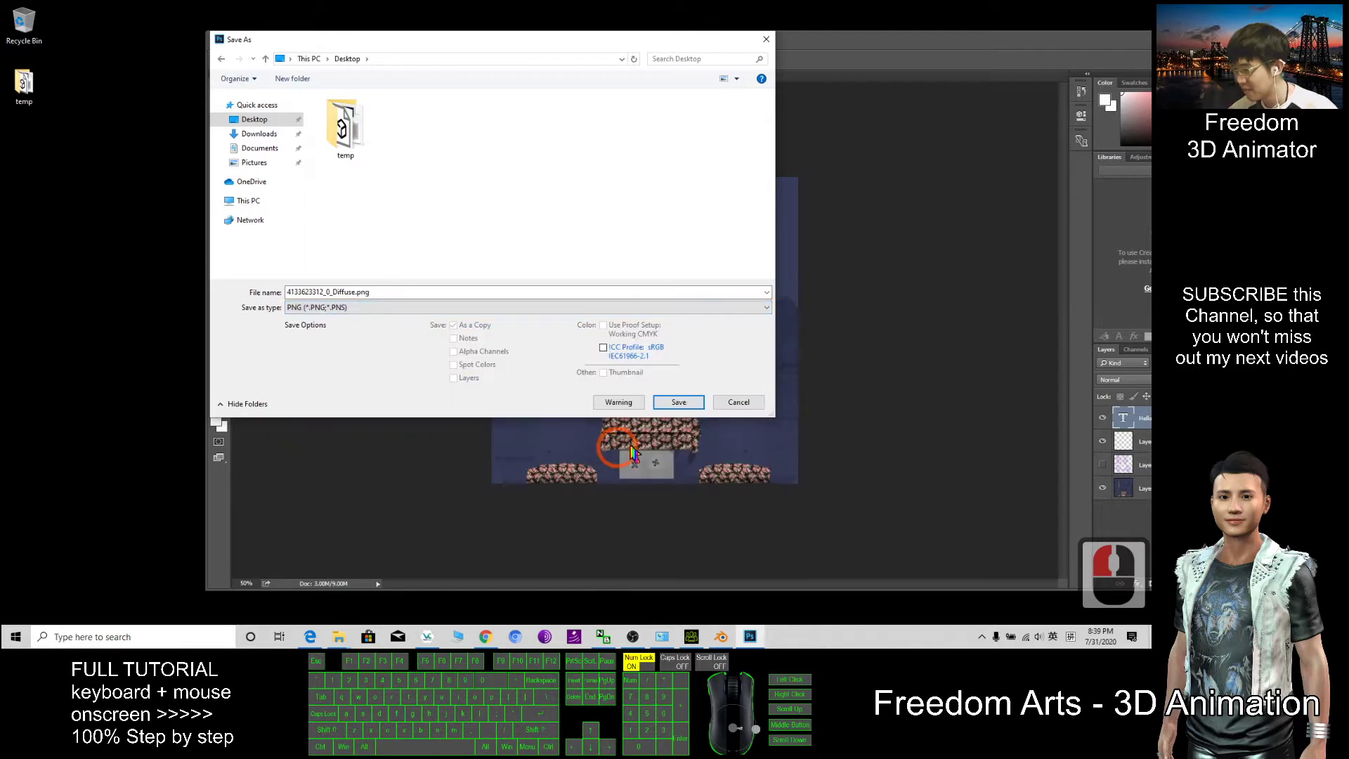
left_click(678, 402)
left_click(679, 401)
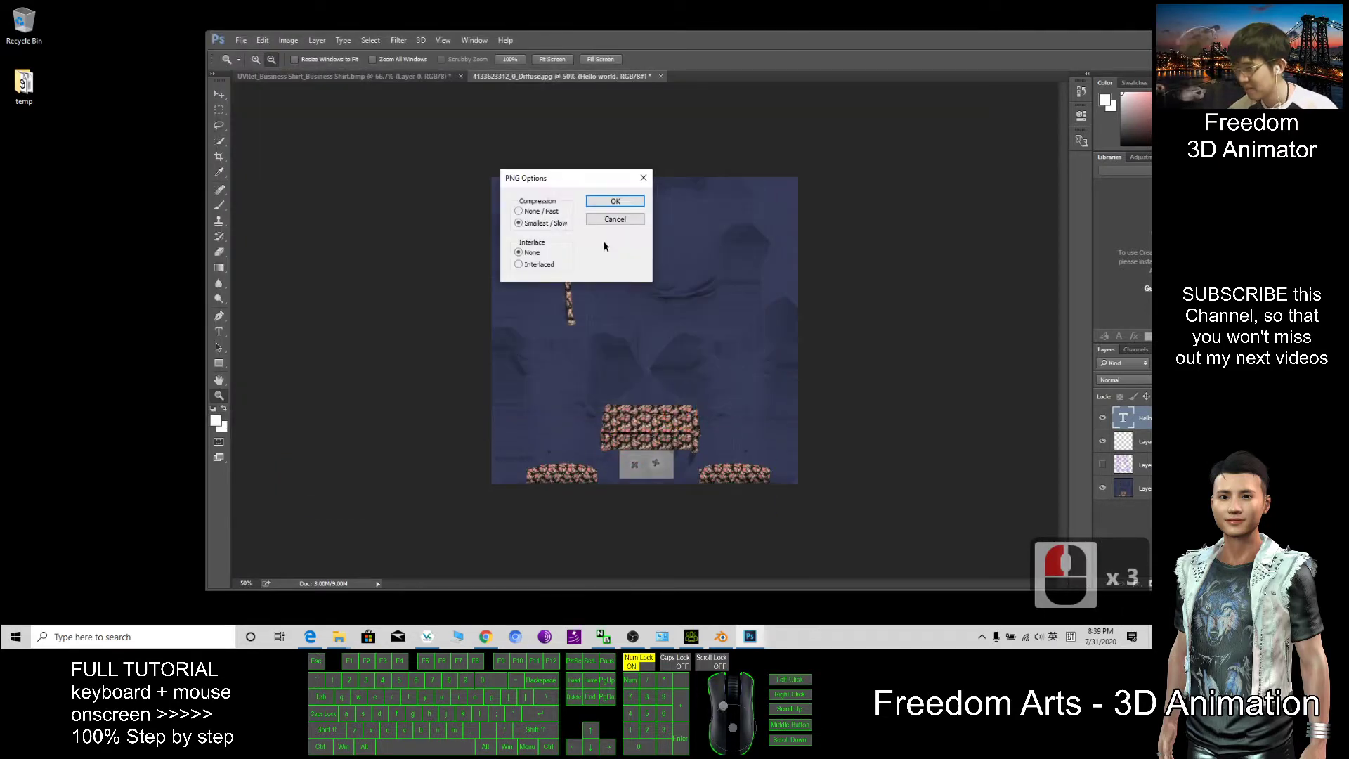
left_click(593, 204)
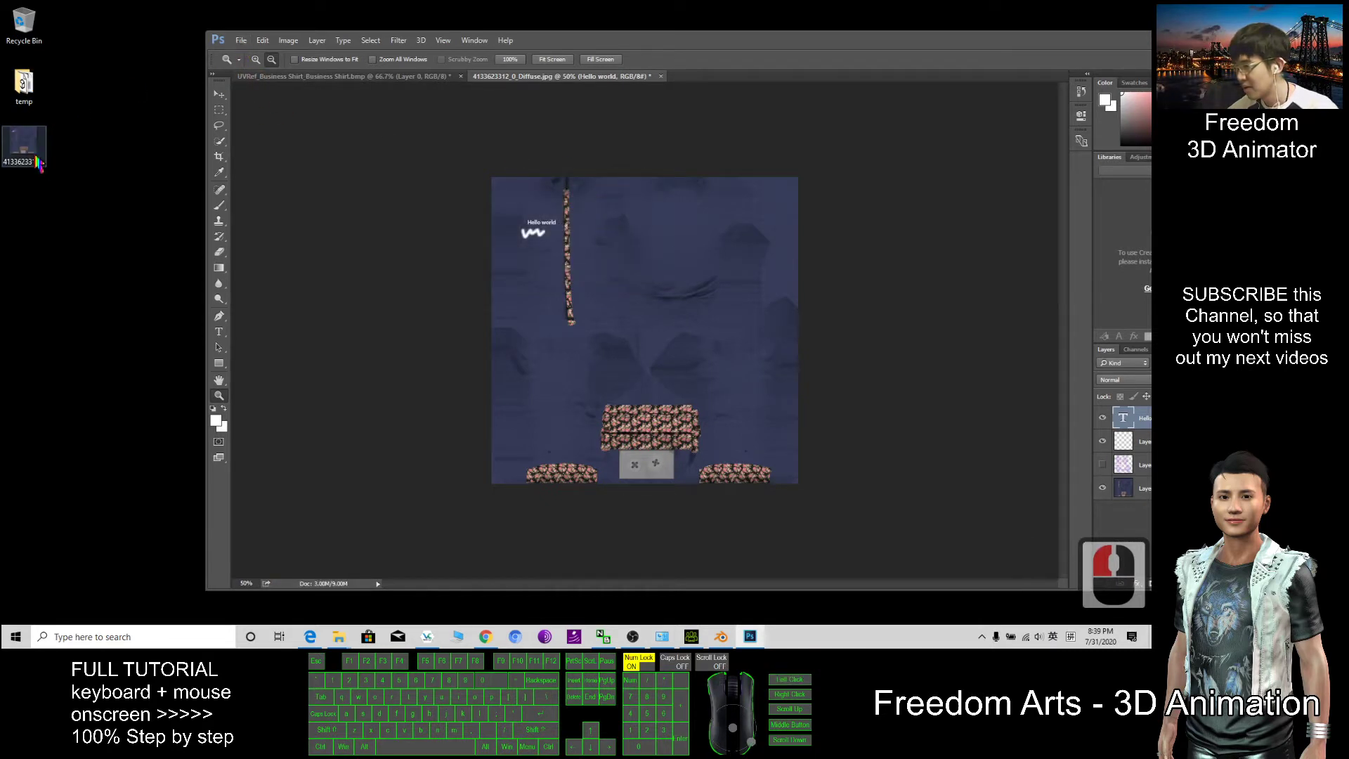
Open the exported PNG from the desktop, check the text and brush stroke, and close the image viewer.
left_click(39, 163)
double_click(38, 163)
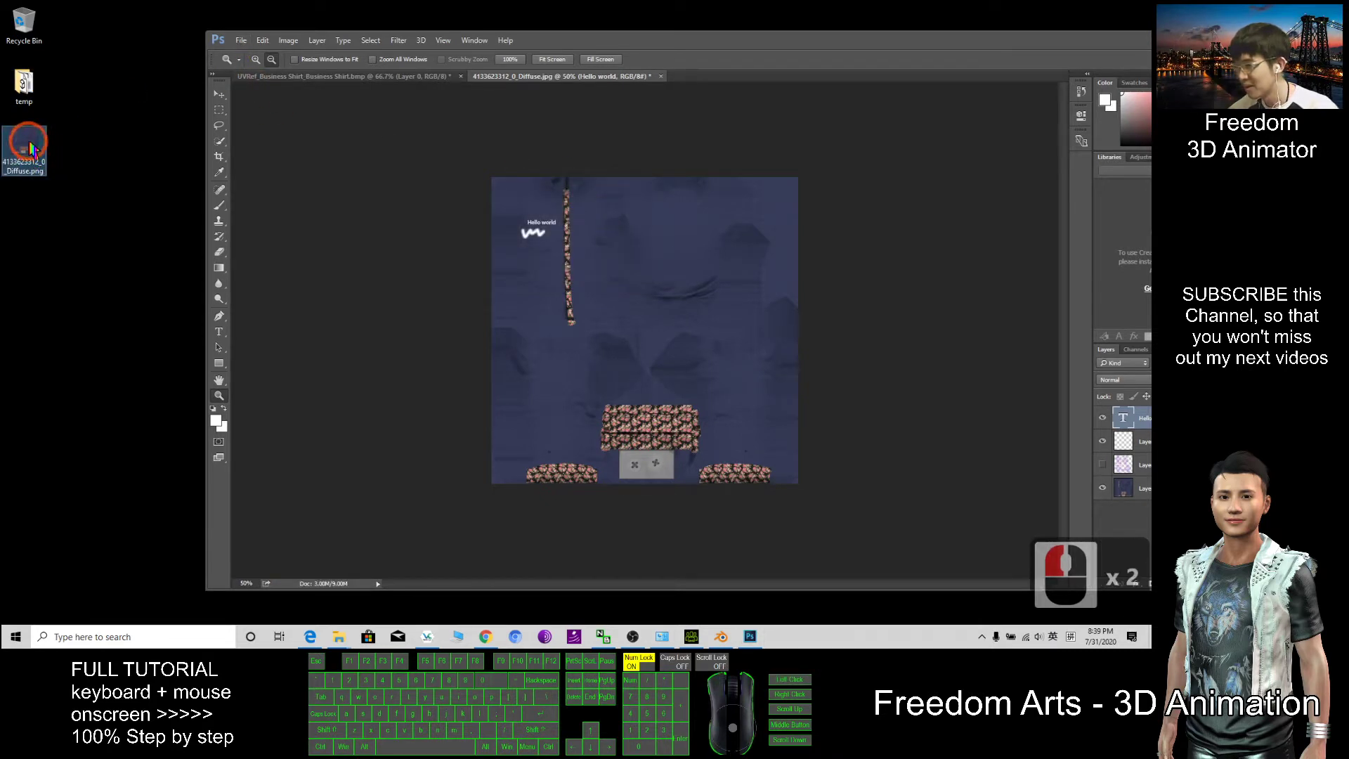
double_click(512, 229)
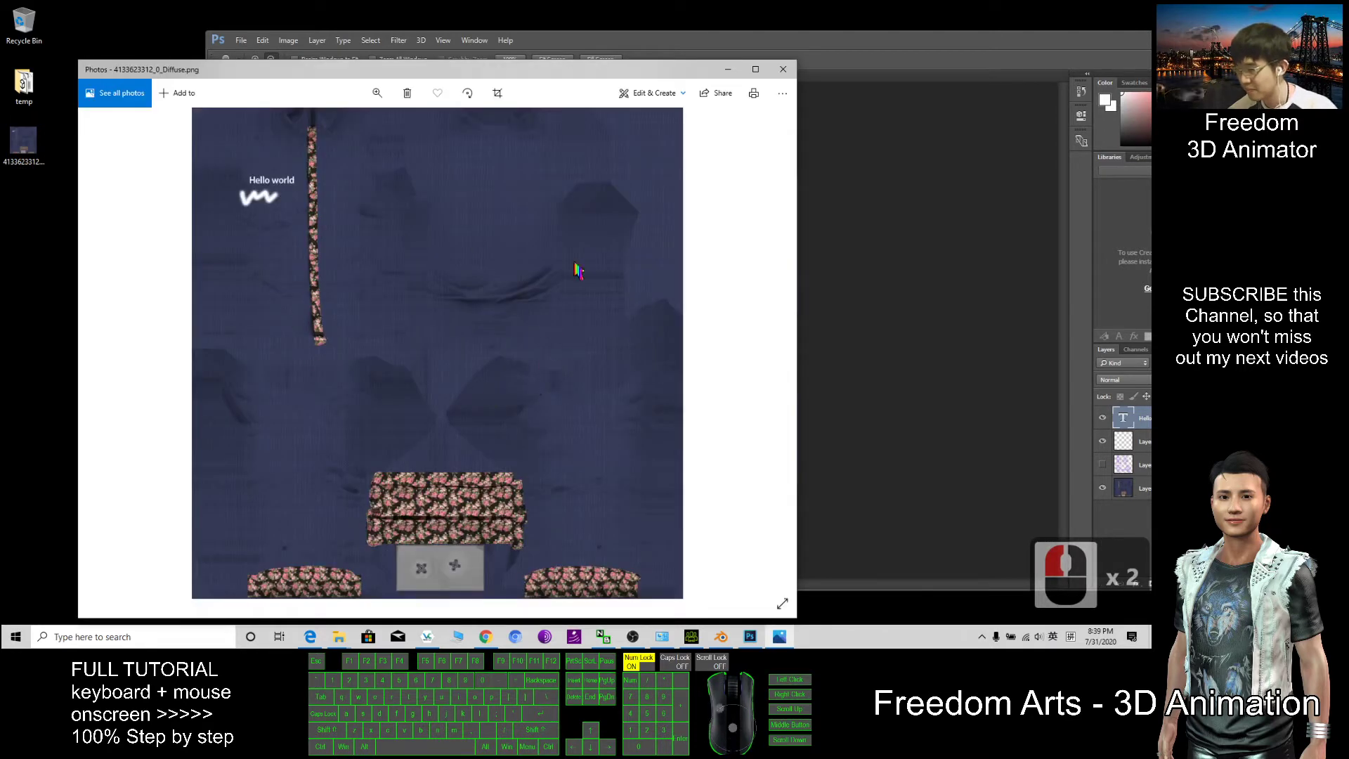
left_click(783, 69)
left_click(241, 40)
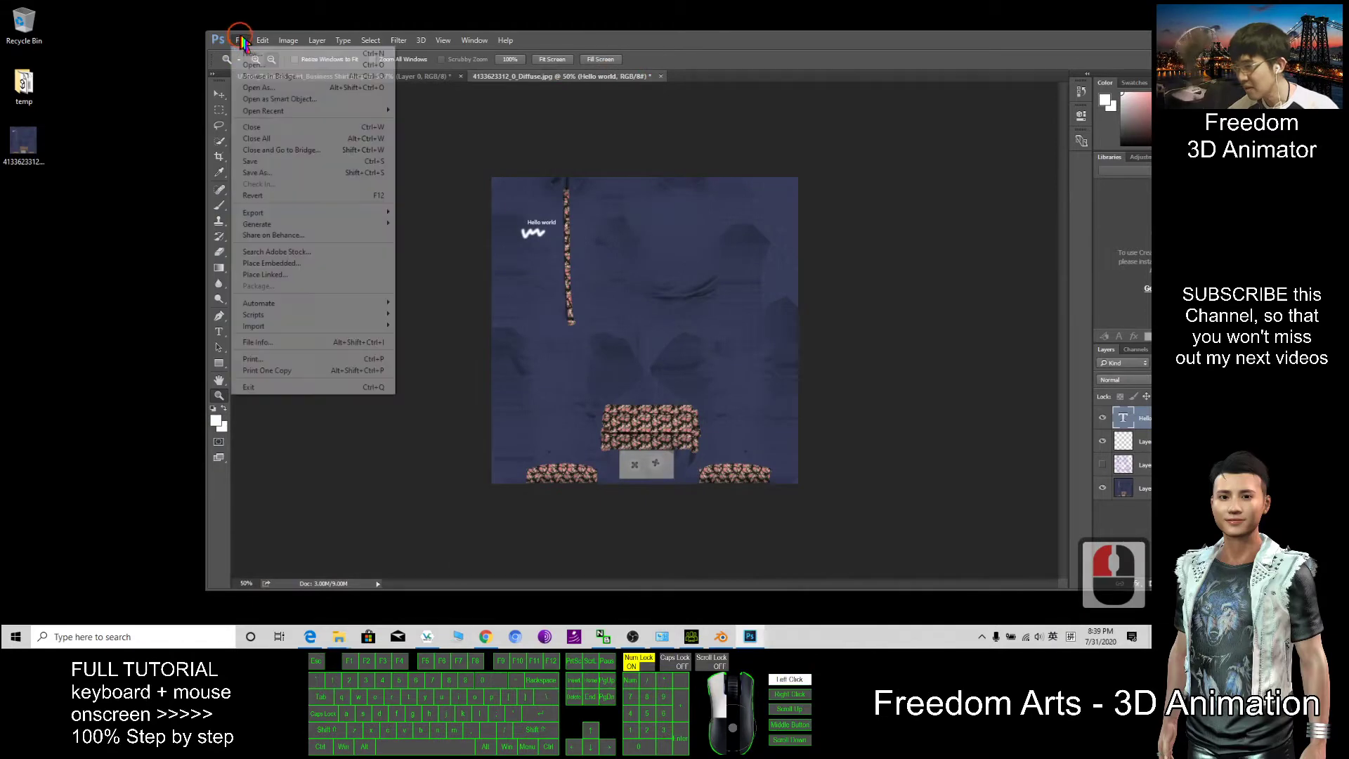
mouse_move(273, 329)
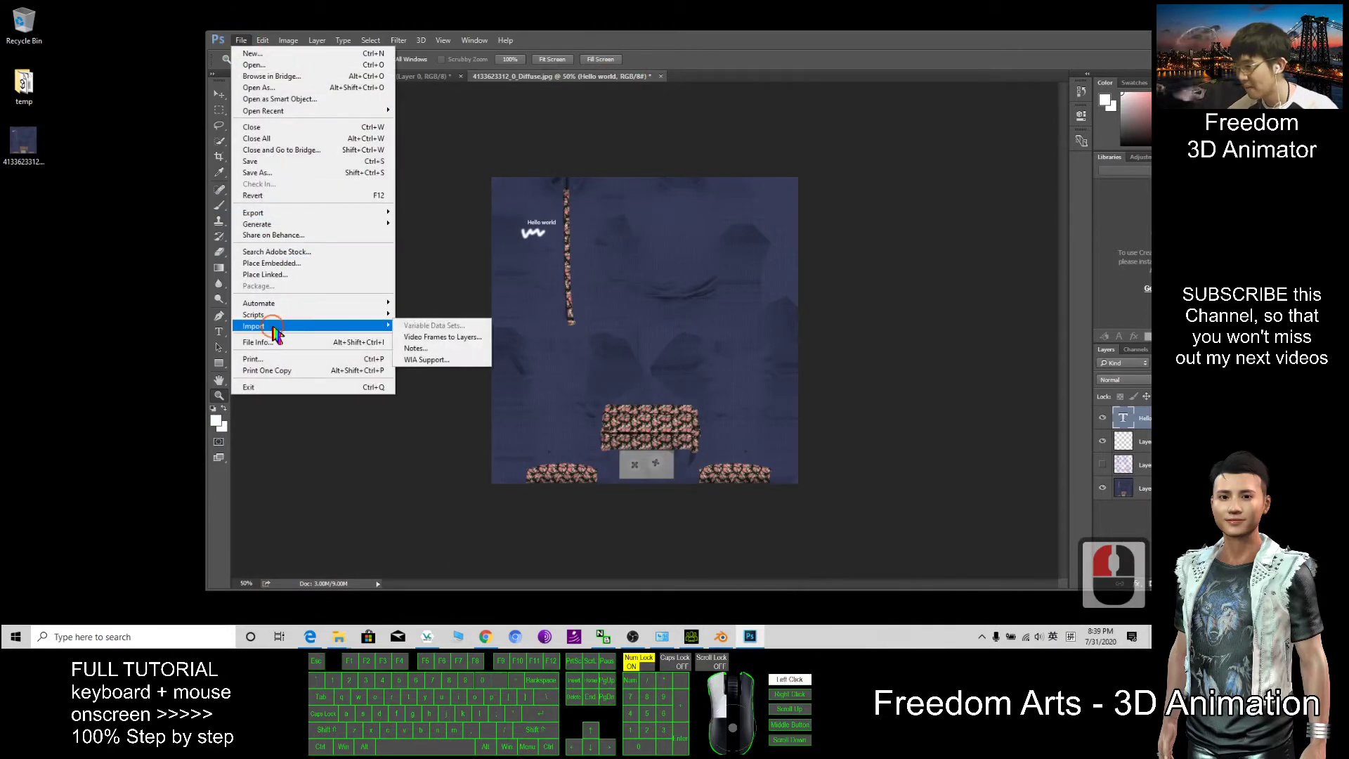
left_click(285, 116)
left_click(241, 40)
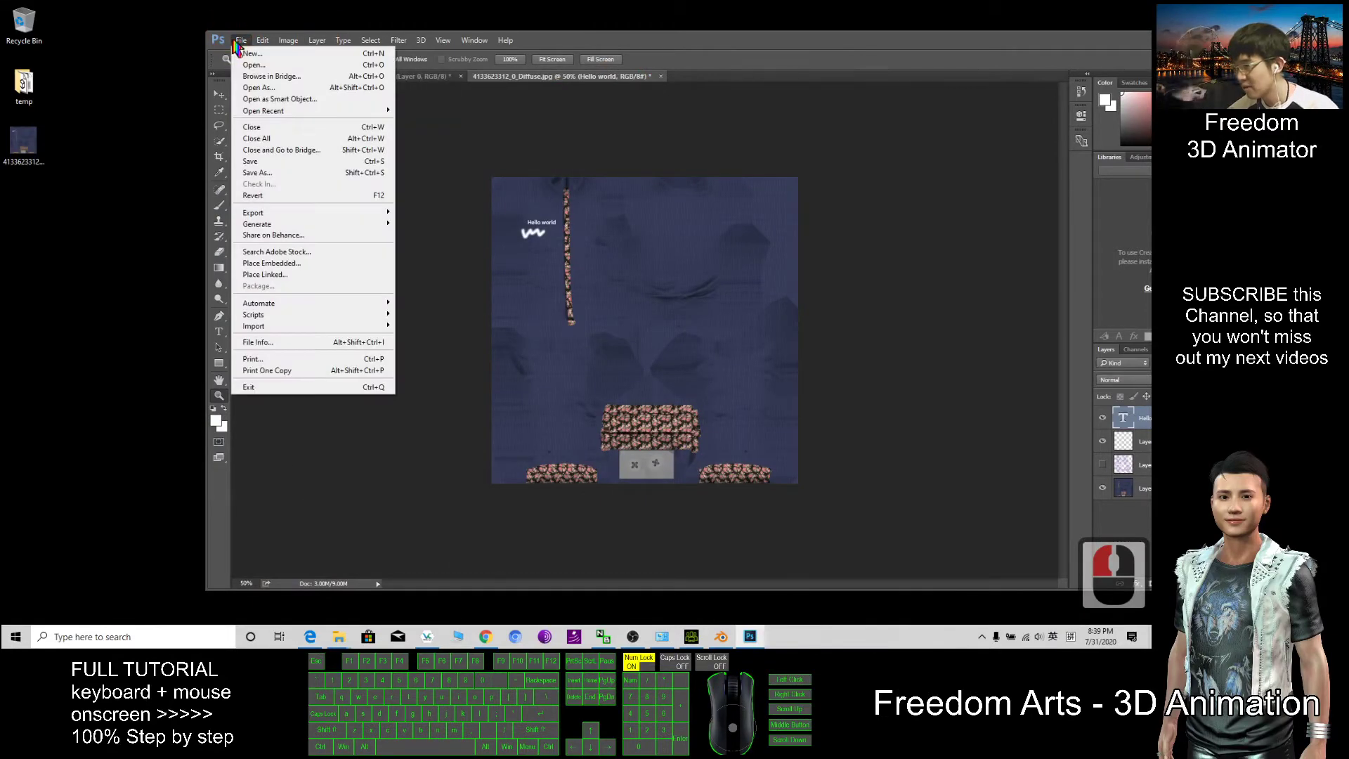
left_click(272, 162)
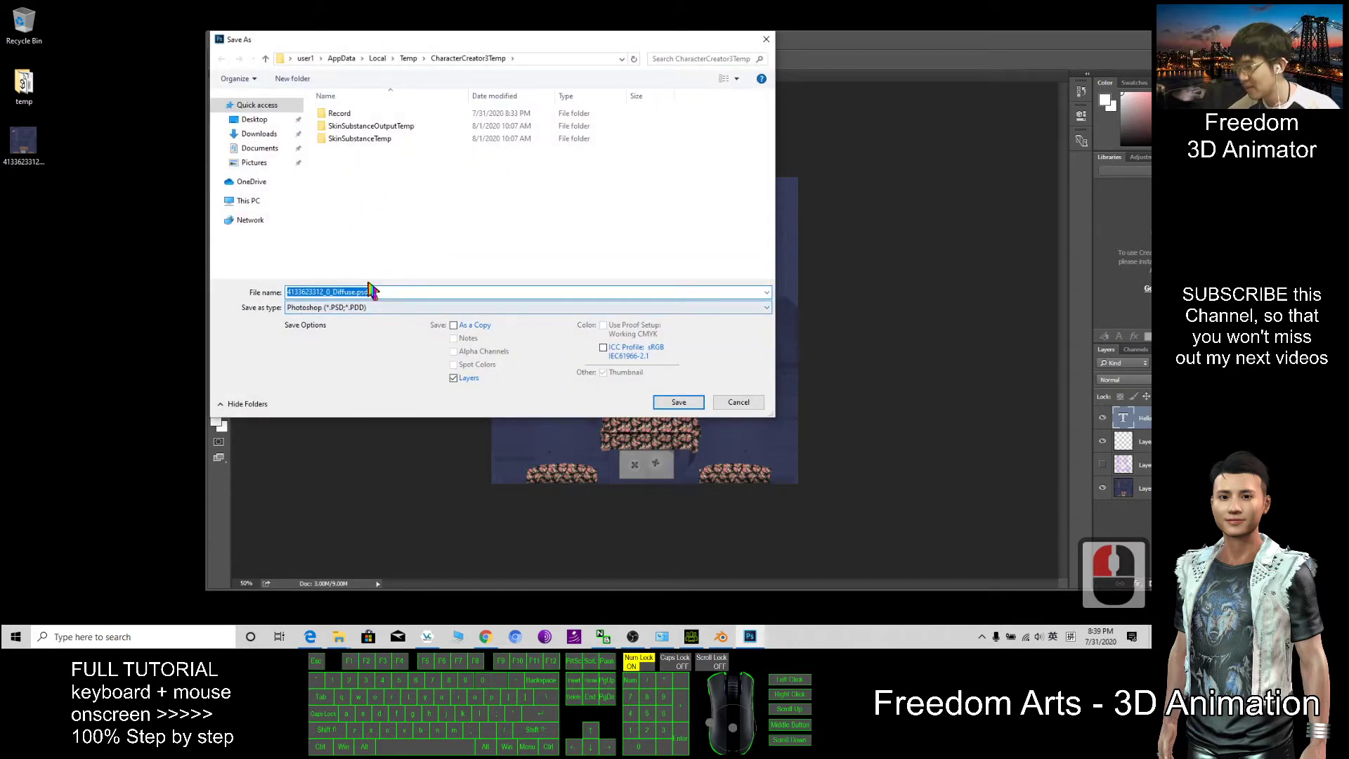
left_click(254, 119)
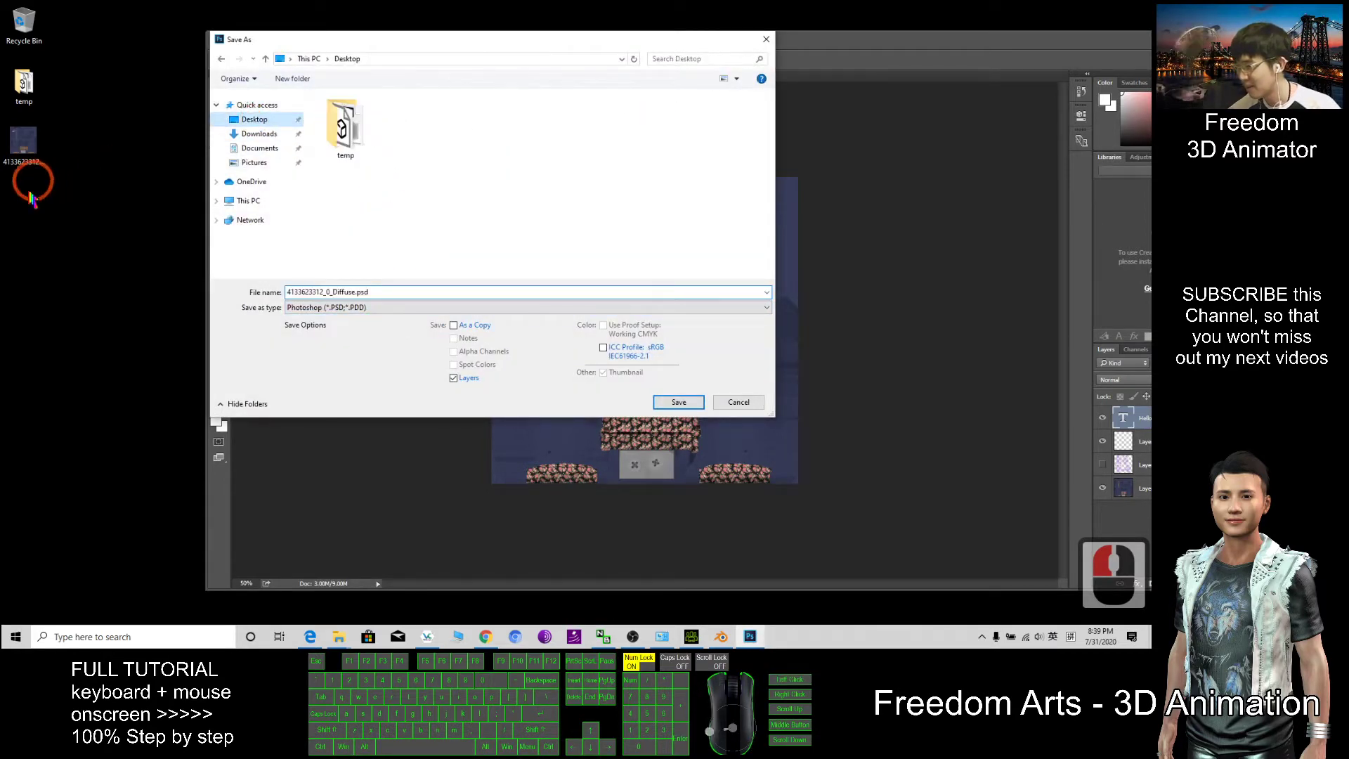
left_click(673, 401)
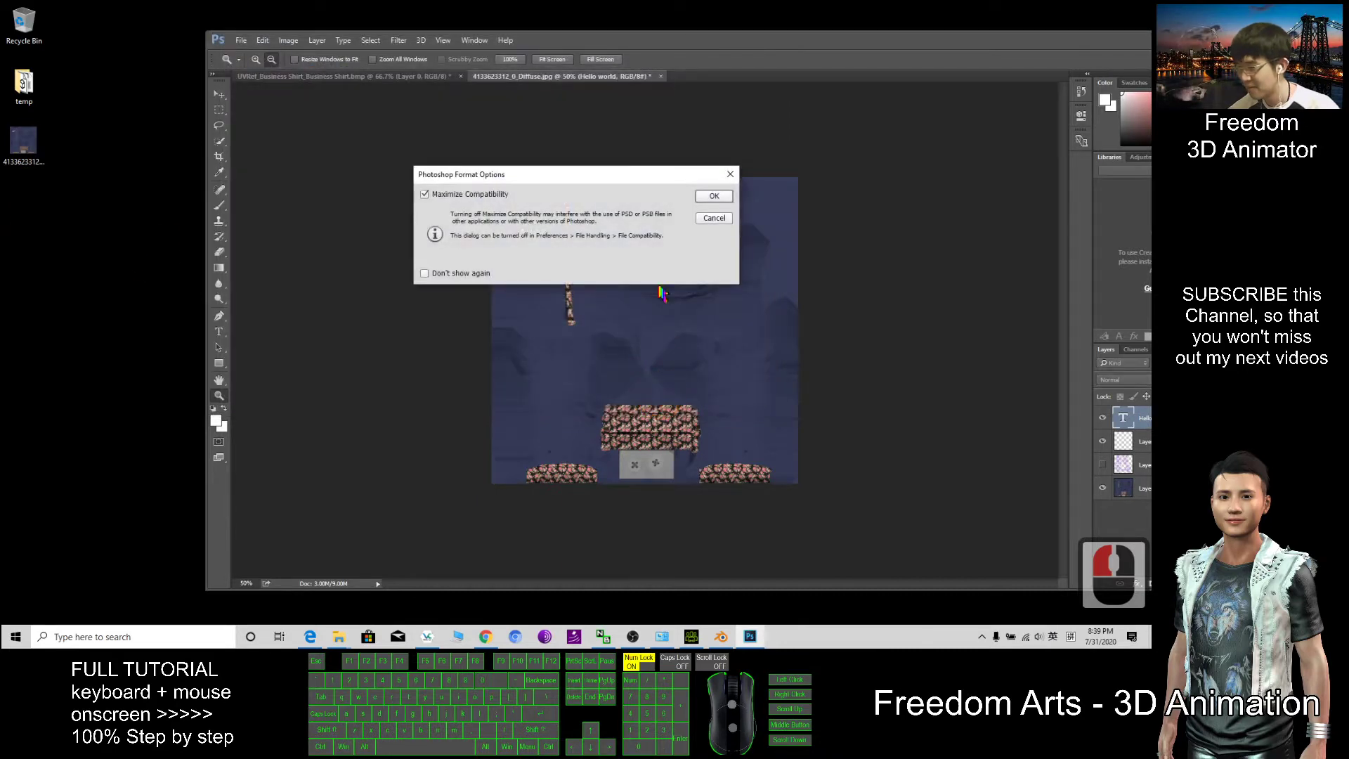
left_click(711, 199)
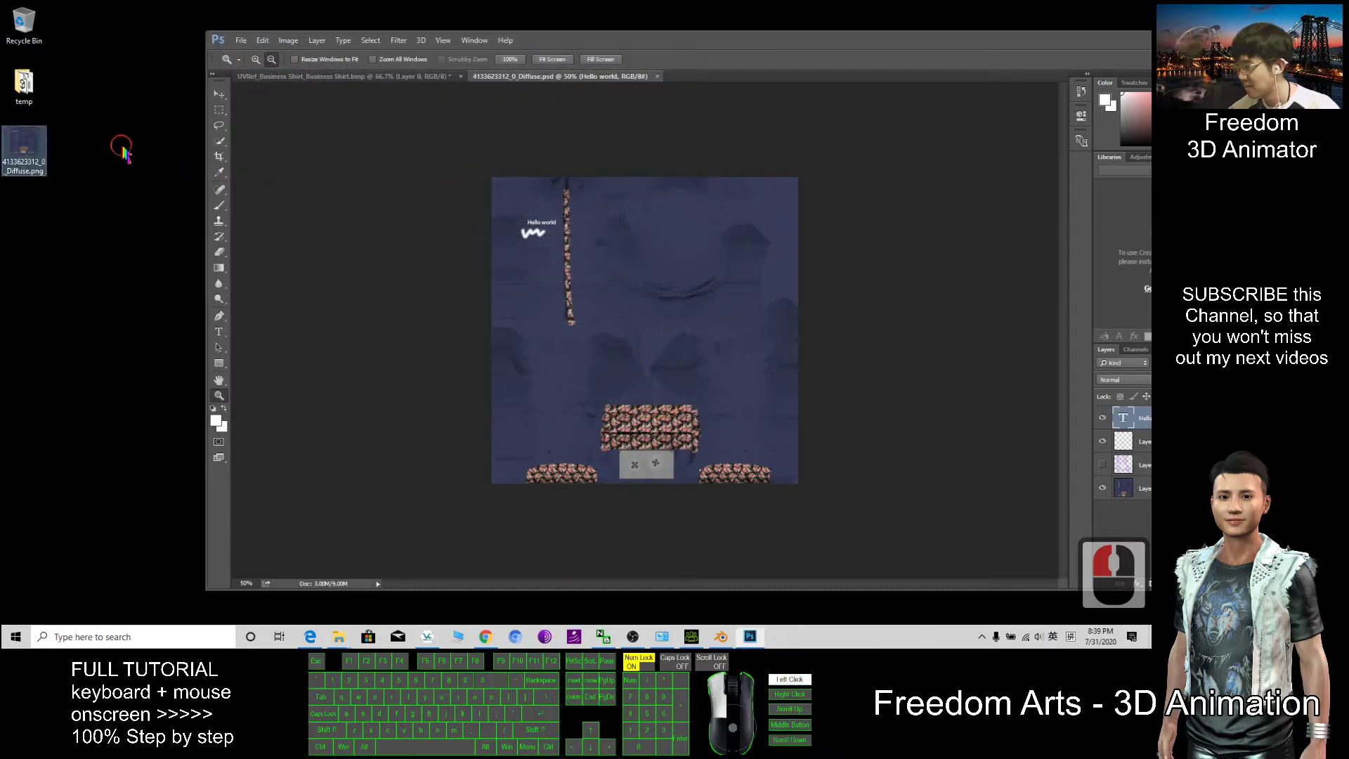
Switch to Character Creator 3 and move its window aside to uncover the desktop icons.
double_click(24, 205)
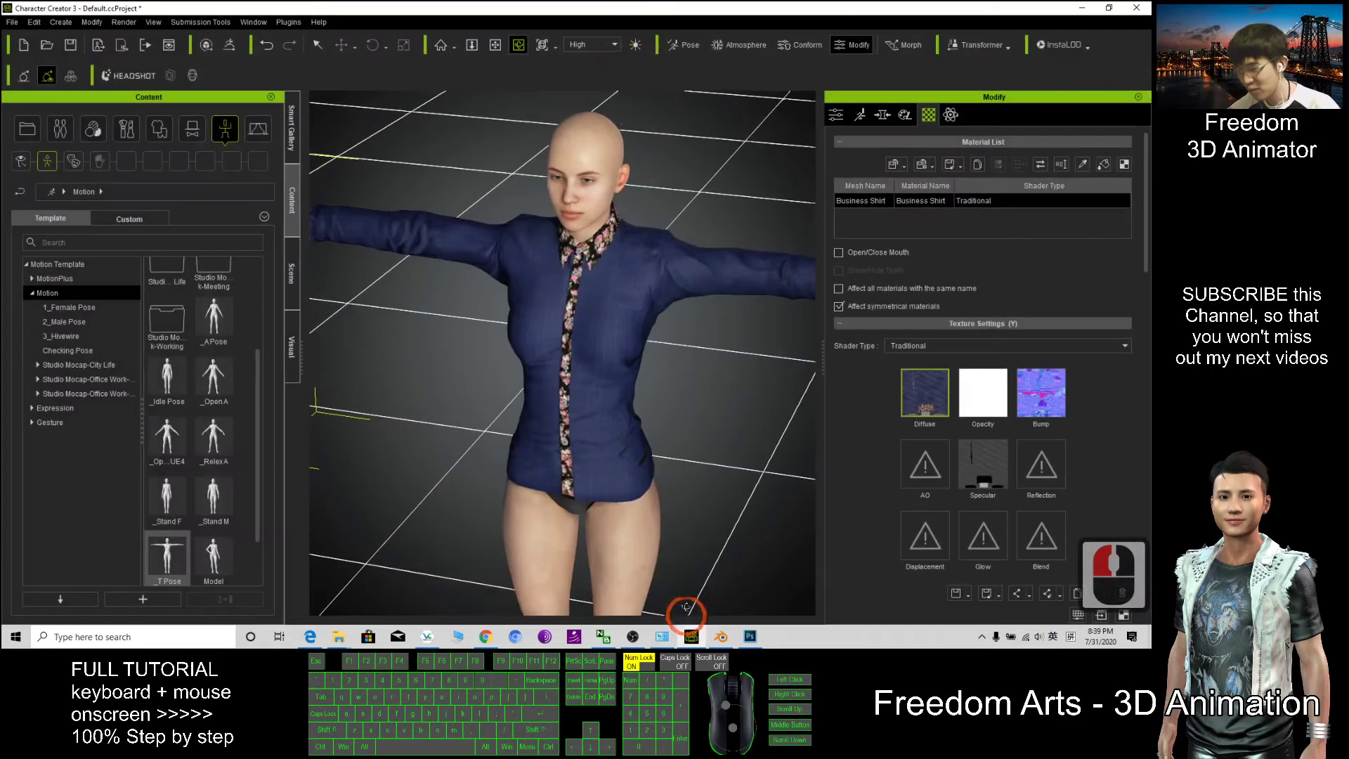
left_click(691, 636)
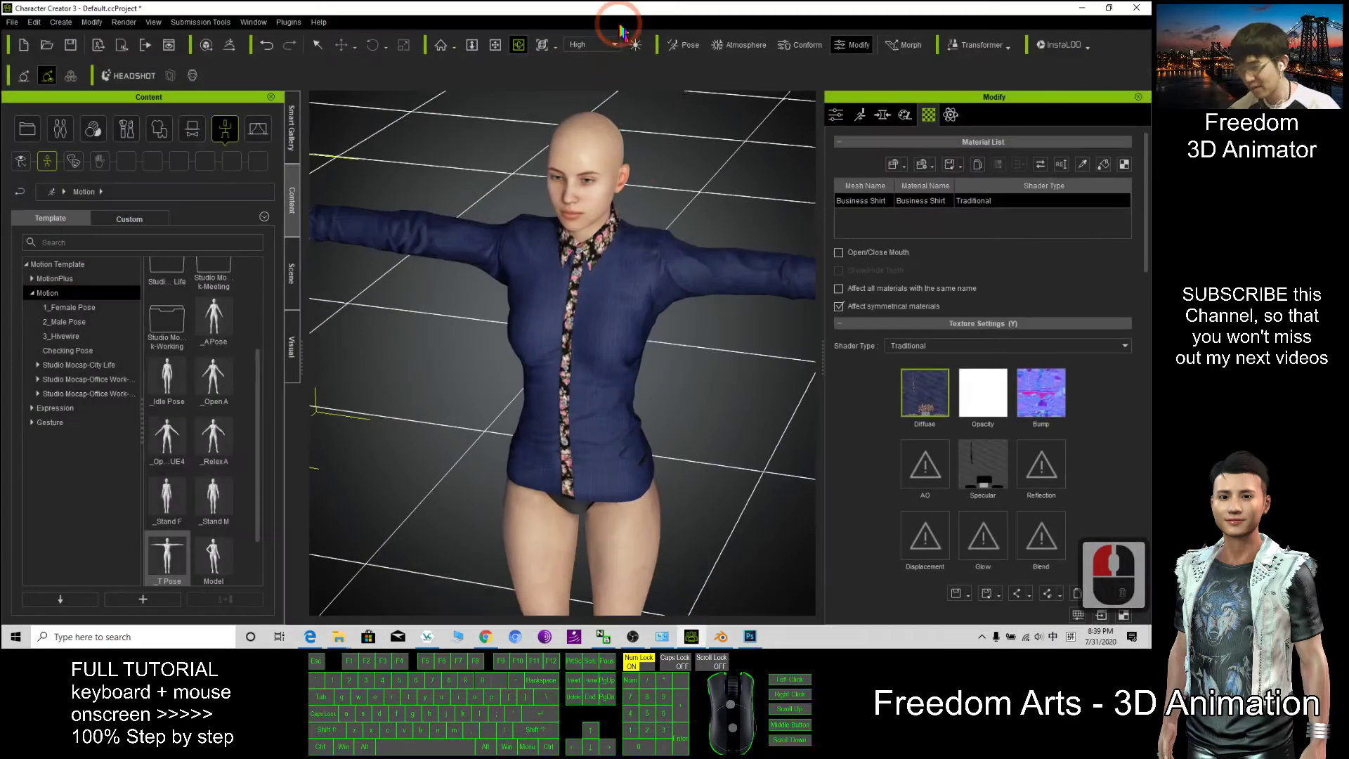
left_click(665, 31)
left_click_drag(664, 31, 791, 34)
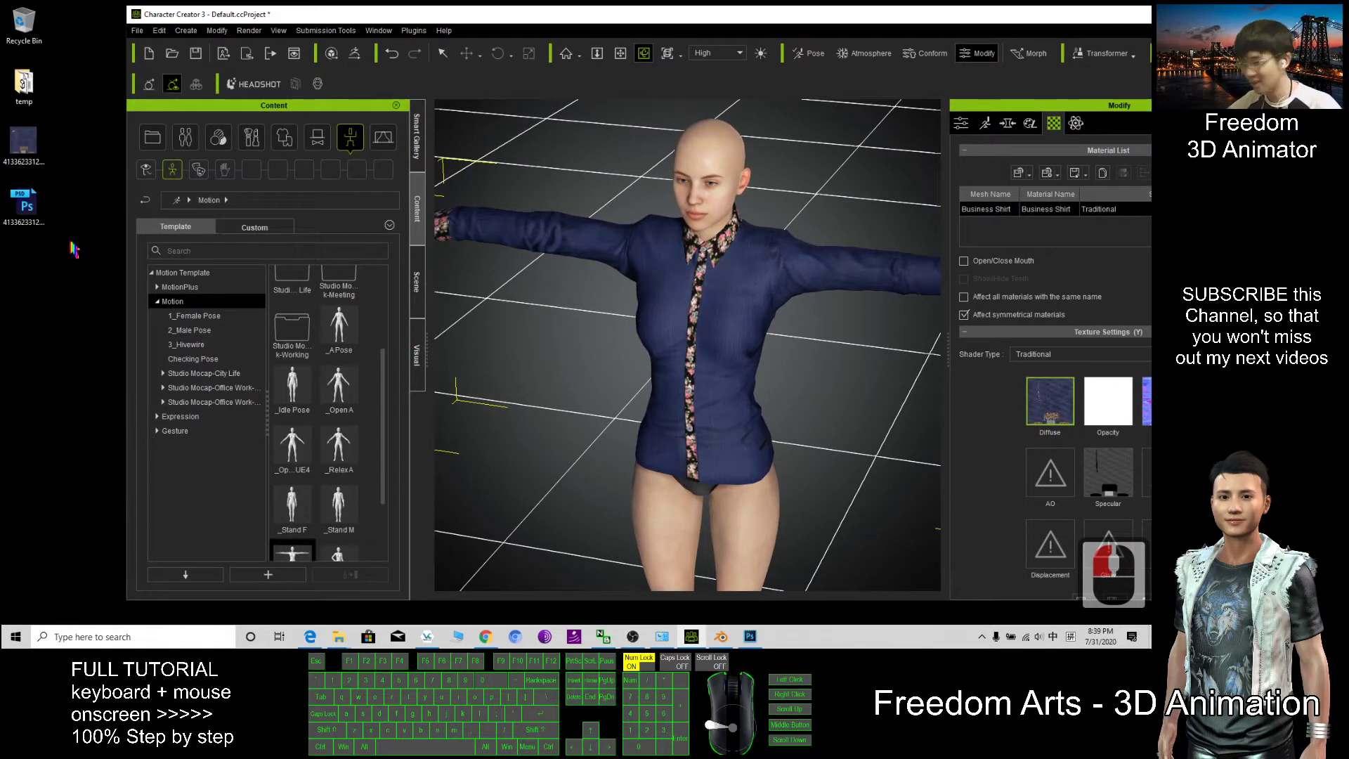
double_click(25, 144)
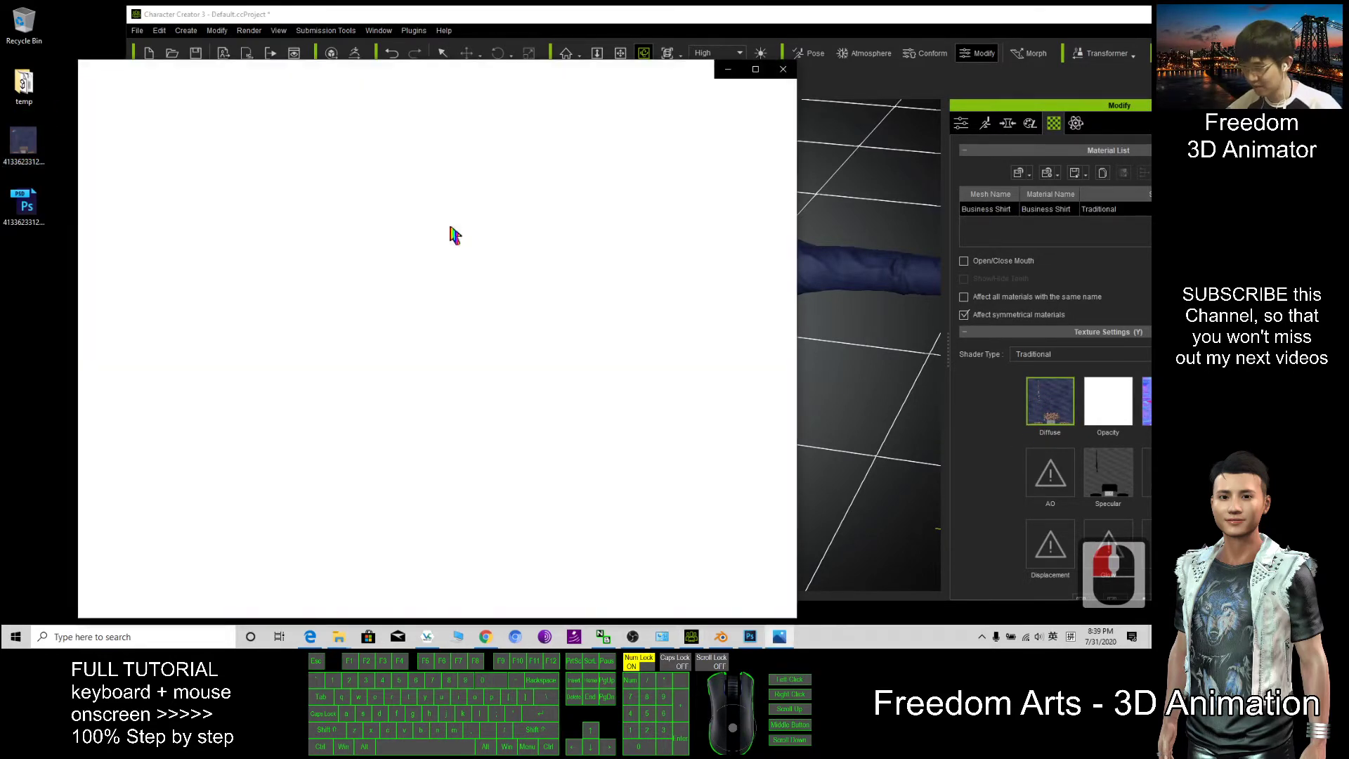
left_click(783, 69)
double_click(25, 139)
left_click_drag(25, 139, 1043, 393)
Examine the "Hello world" text and brush stroke on the 3D shirt's chest up close and from different angles.
scroll(774, 339, "up", 6)
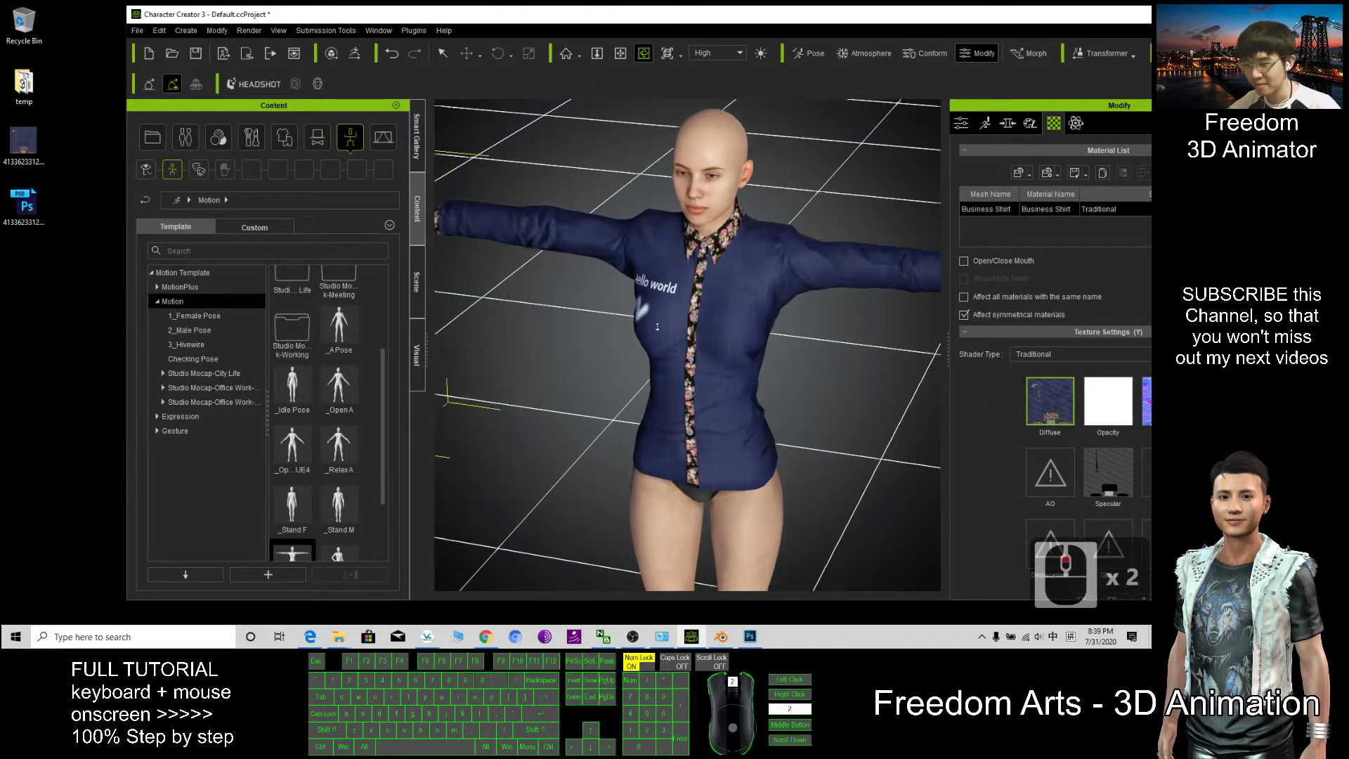
left_click_drag(774, 339, 864, 349)
scroll(657, 271, "up", 12)
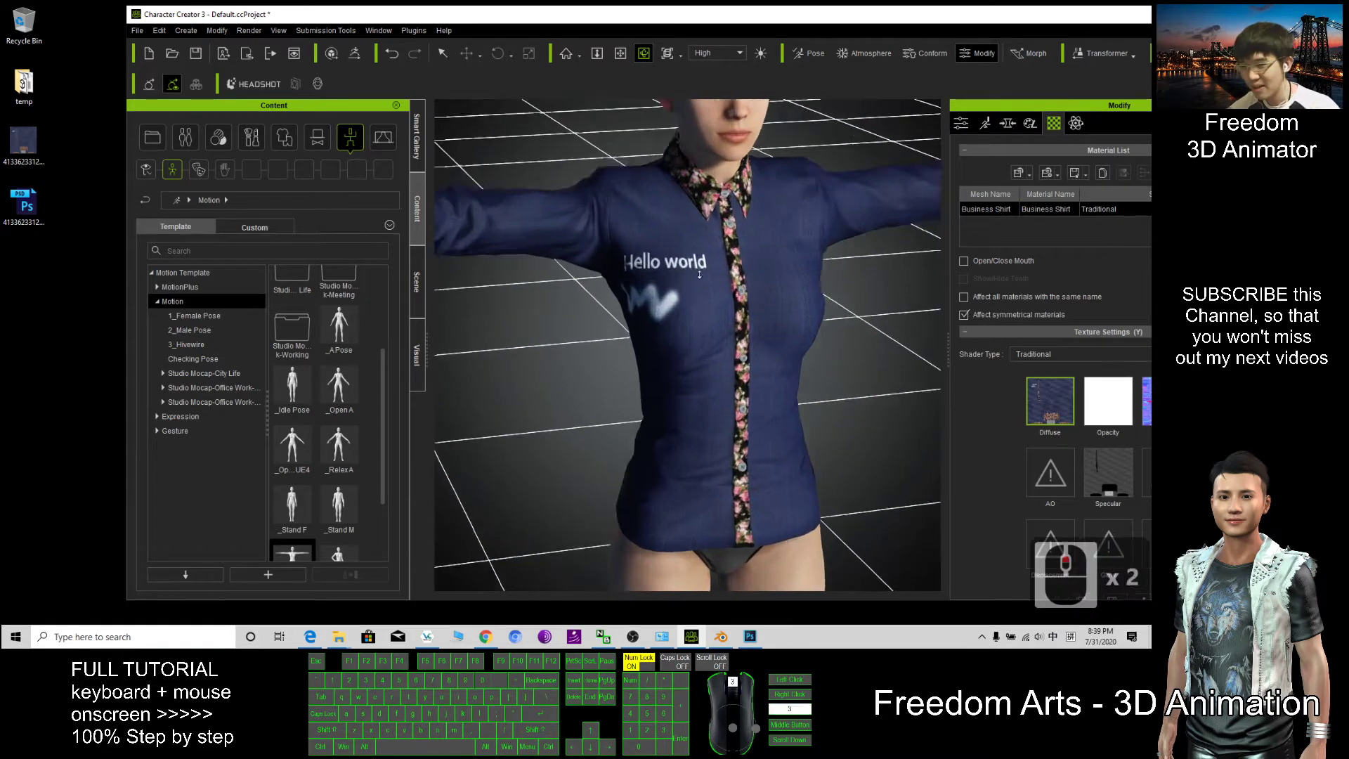
left_click_drag(632, 204, 748, 274)
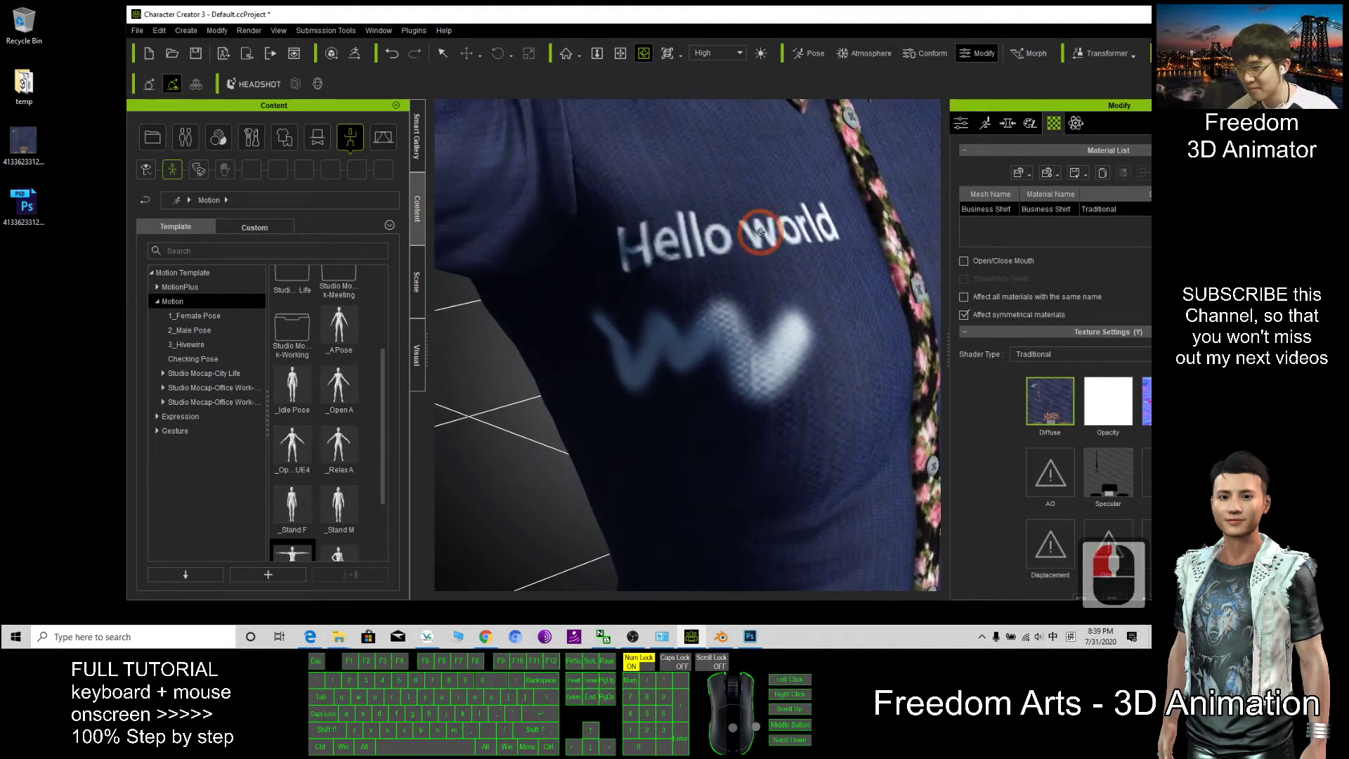
scroll(873, 351, "down", 6)
left_click_drag(873, 351, 663, 369)
Maximise the Character Creator window, then switch to Photoshop and maximise its window.
left_click(758, 638)
left_click(852, 406)
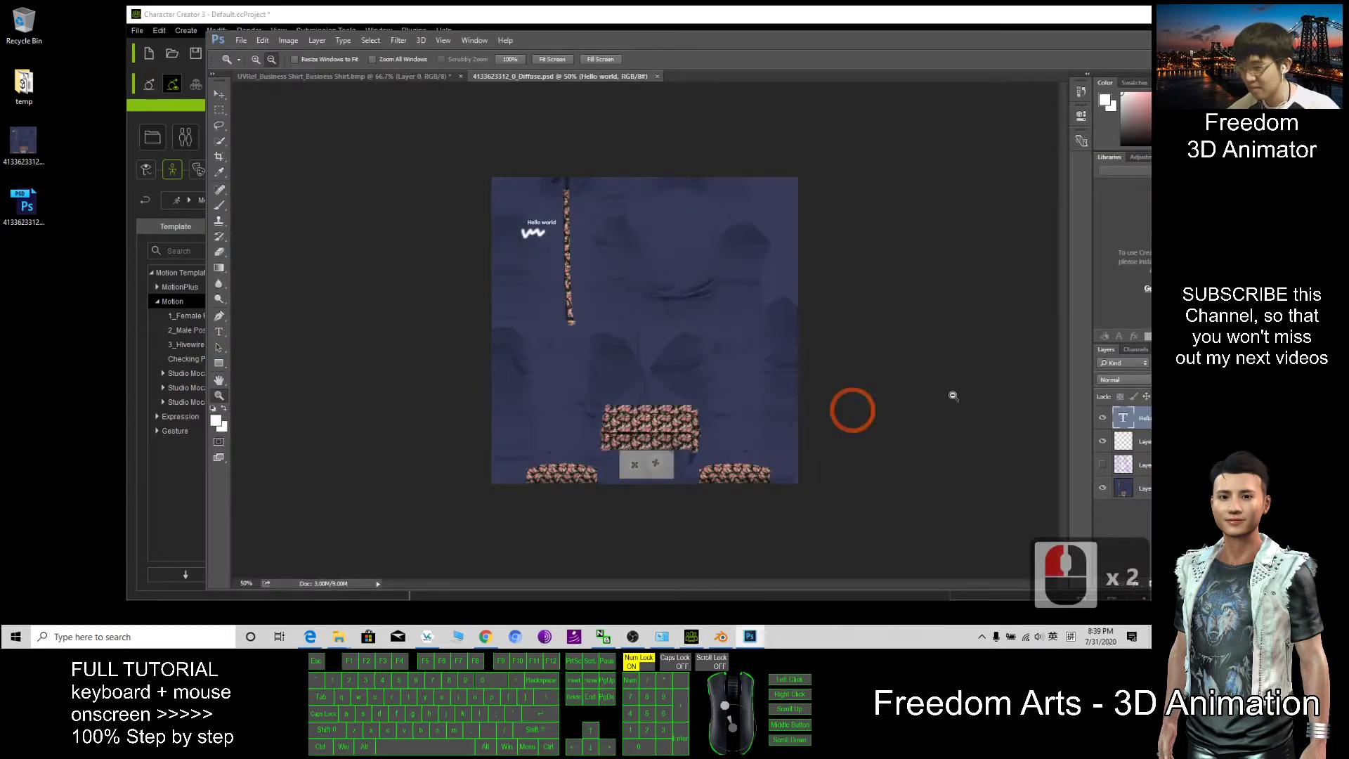
left_click_drag(871, 19, 722, 48)
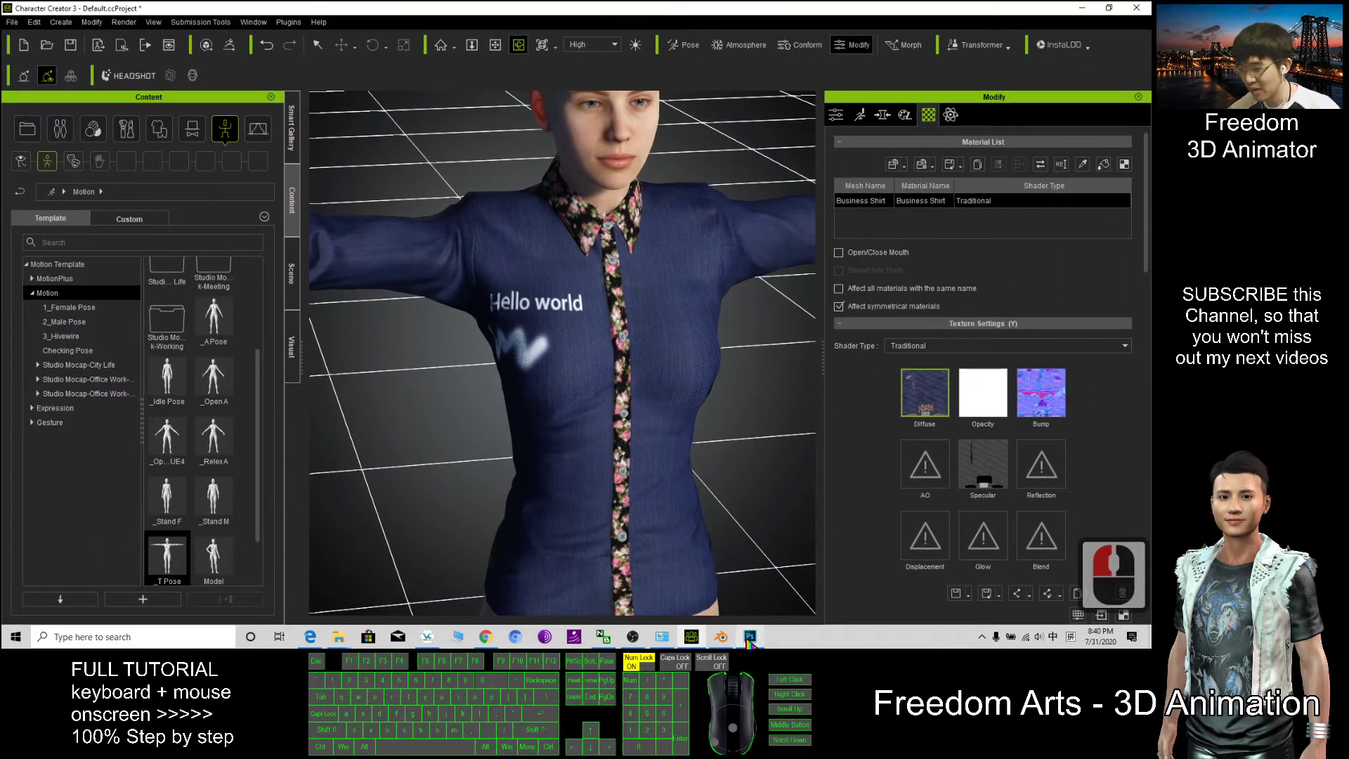
left_click(748, 637)
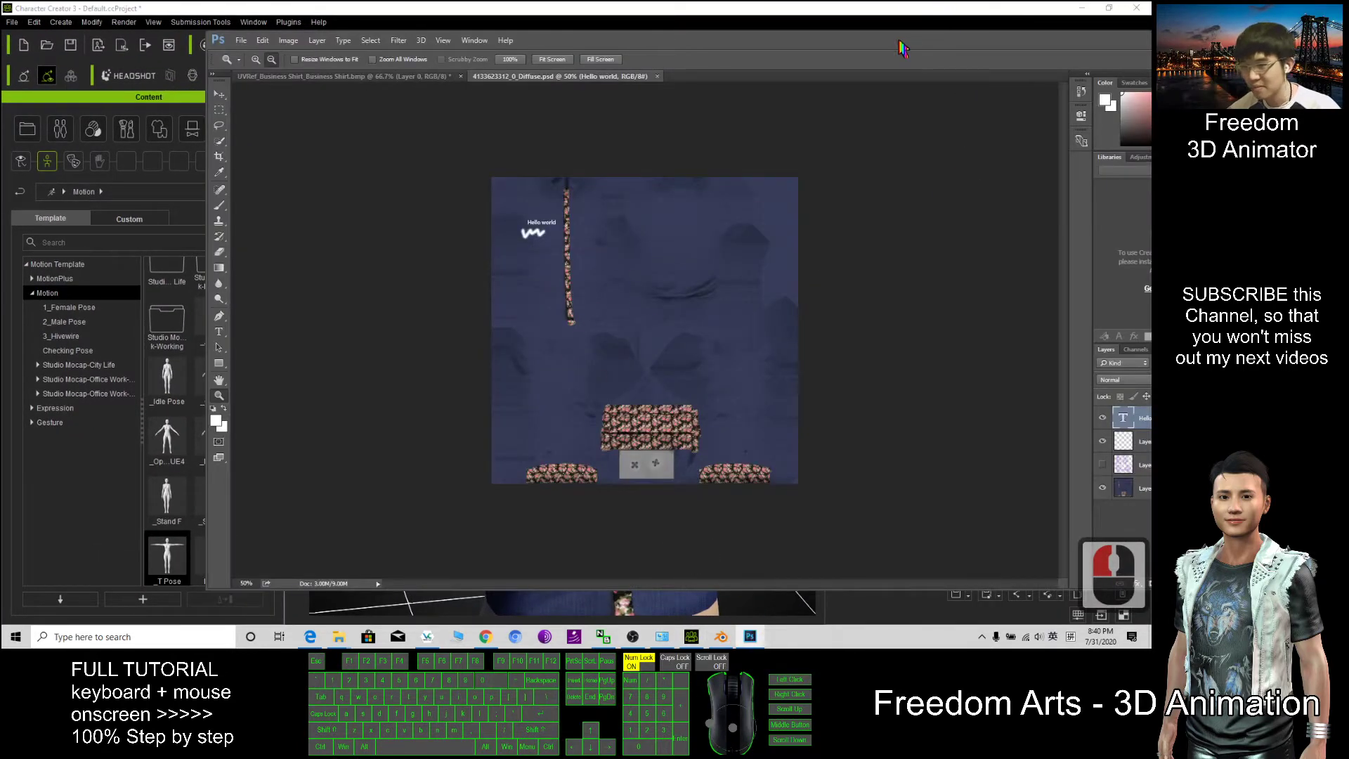
left_click_drag(902, 48, 738, 2)
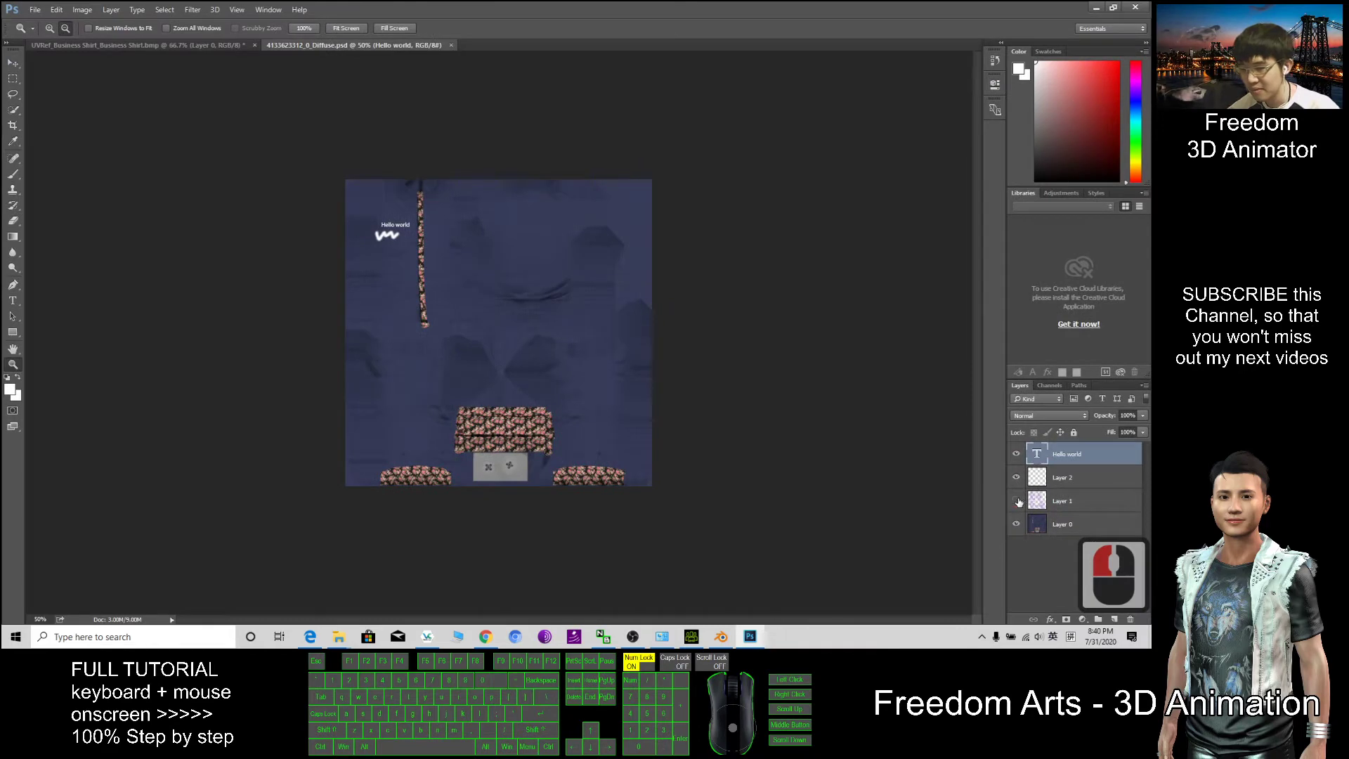
Show the UV wireframe on Layer 1 over the shirt texture.
left_click(1016, 500)
left_click(1017, 500)
left_click(1016, 500)
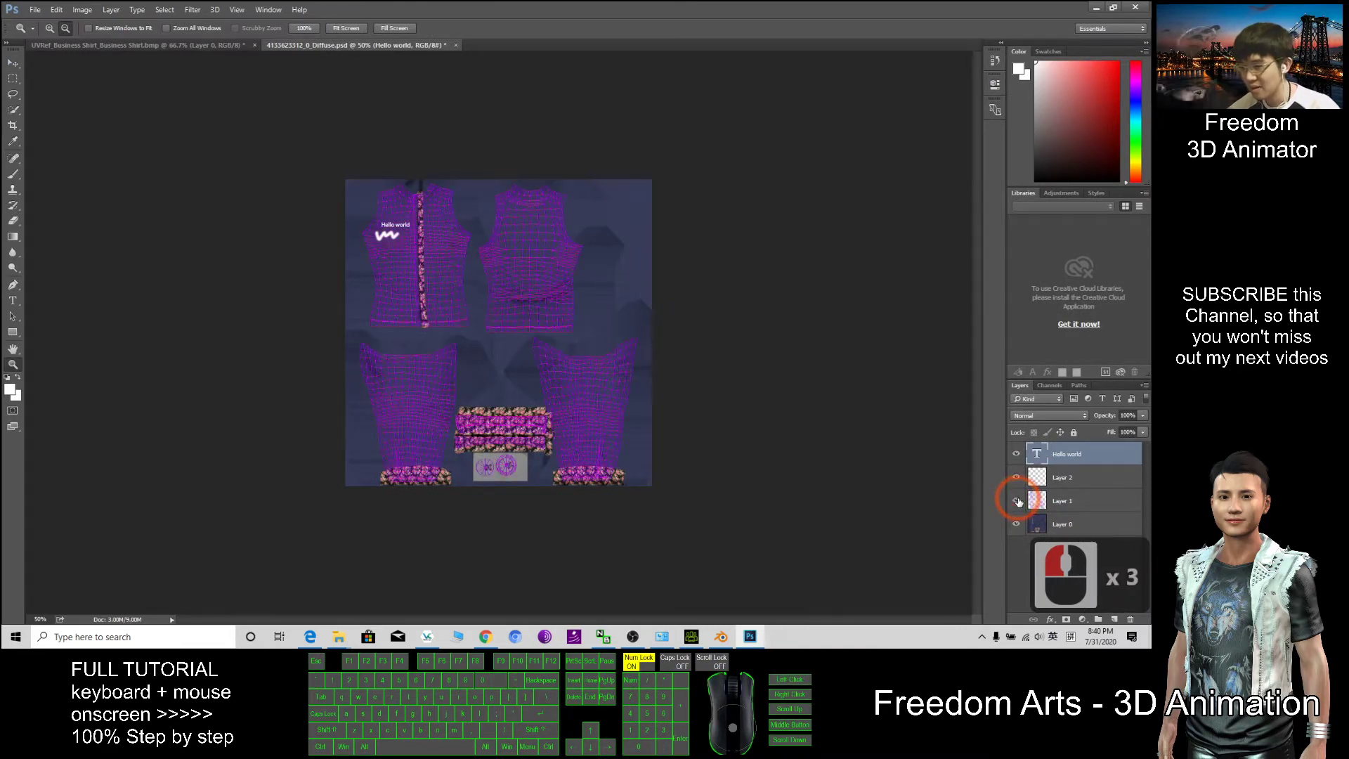
Compare the shirt texture with and without the UV wireframe, leaving Layer 1 hidden.
left_click(1016, 500)
left_click(1016, 501)
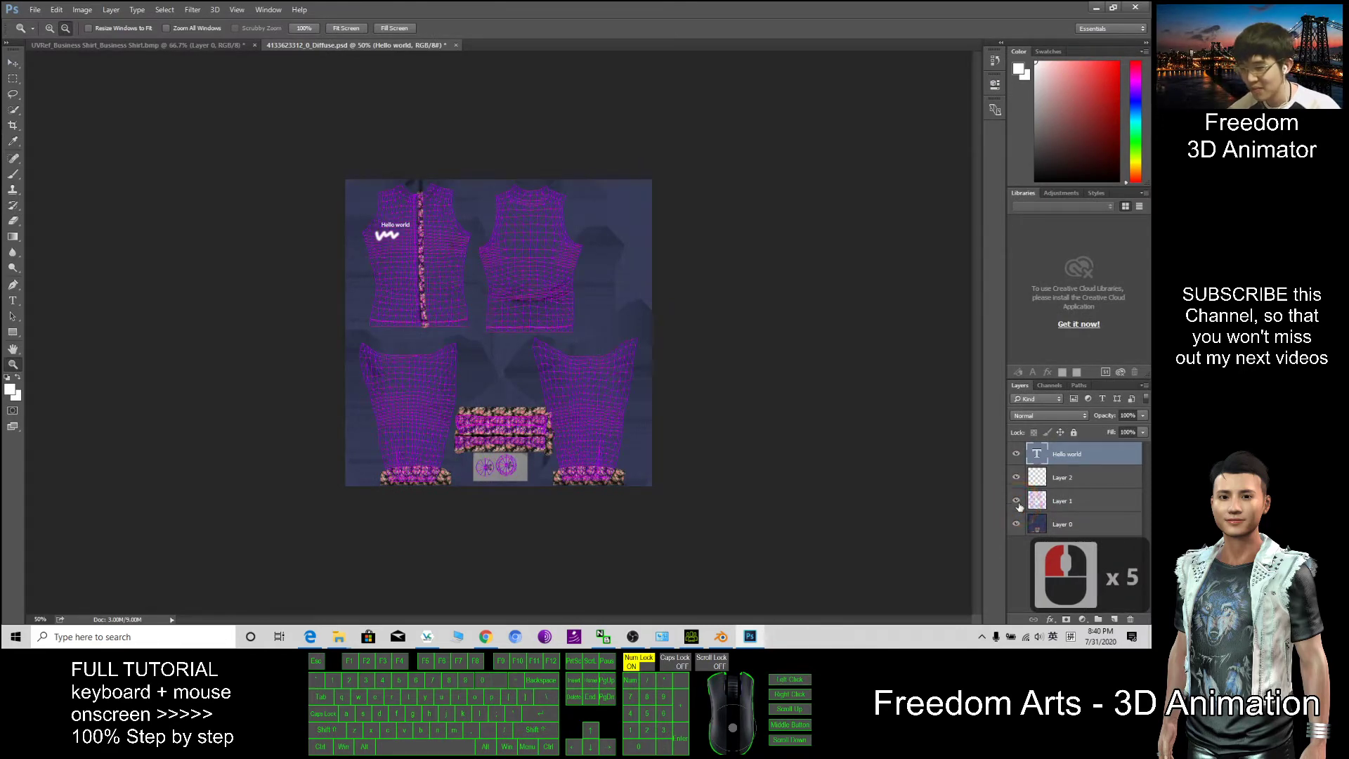
left_click(1016, 500)
left_click(1017, 500)
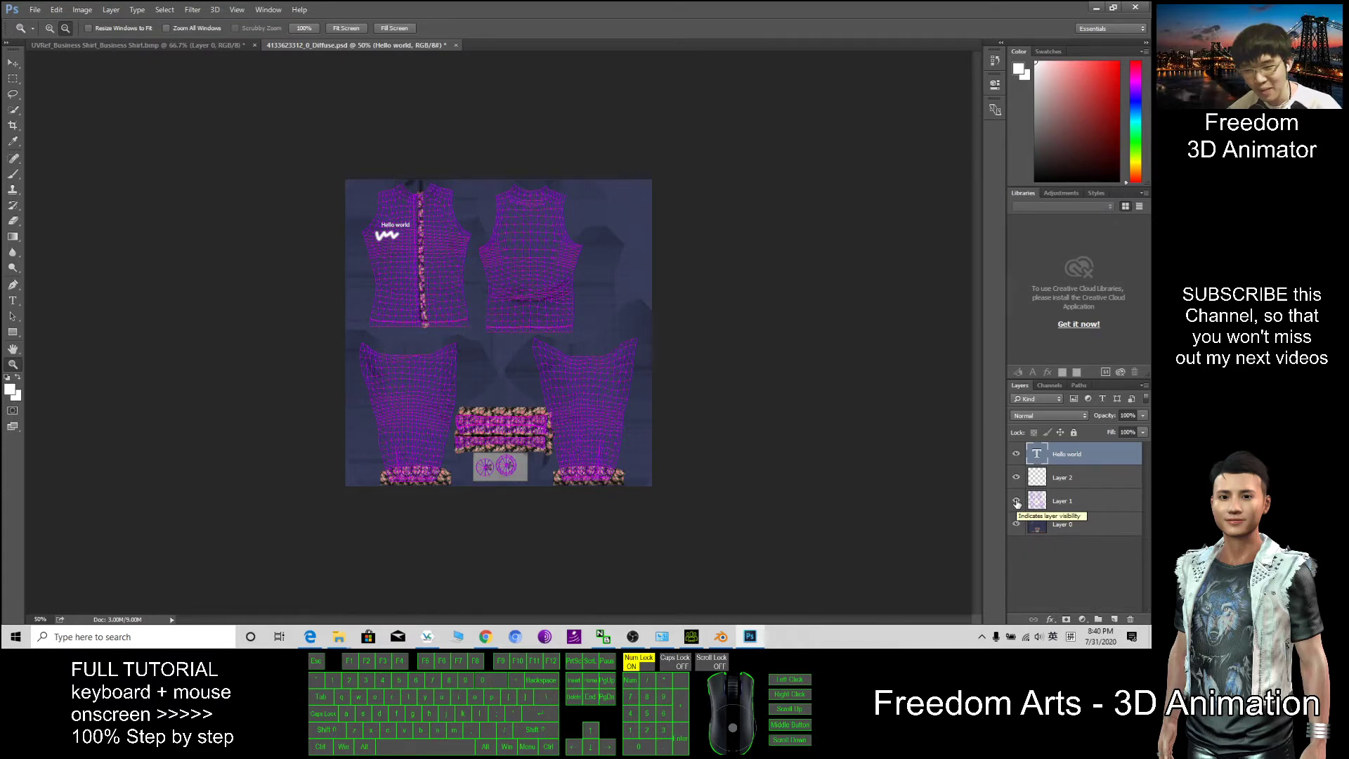
left_click(1016, 501)
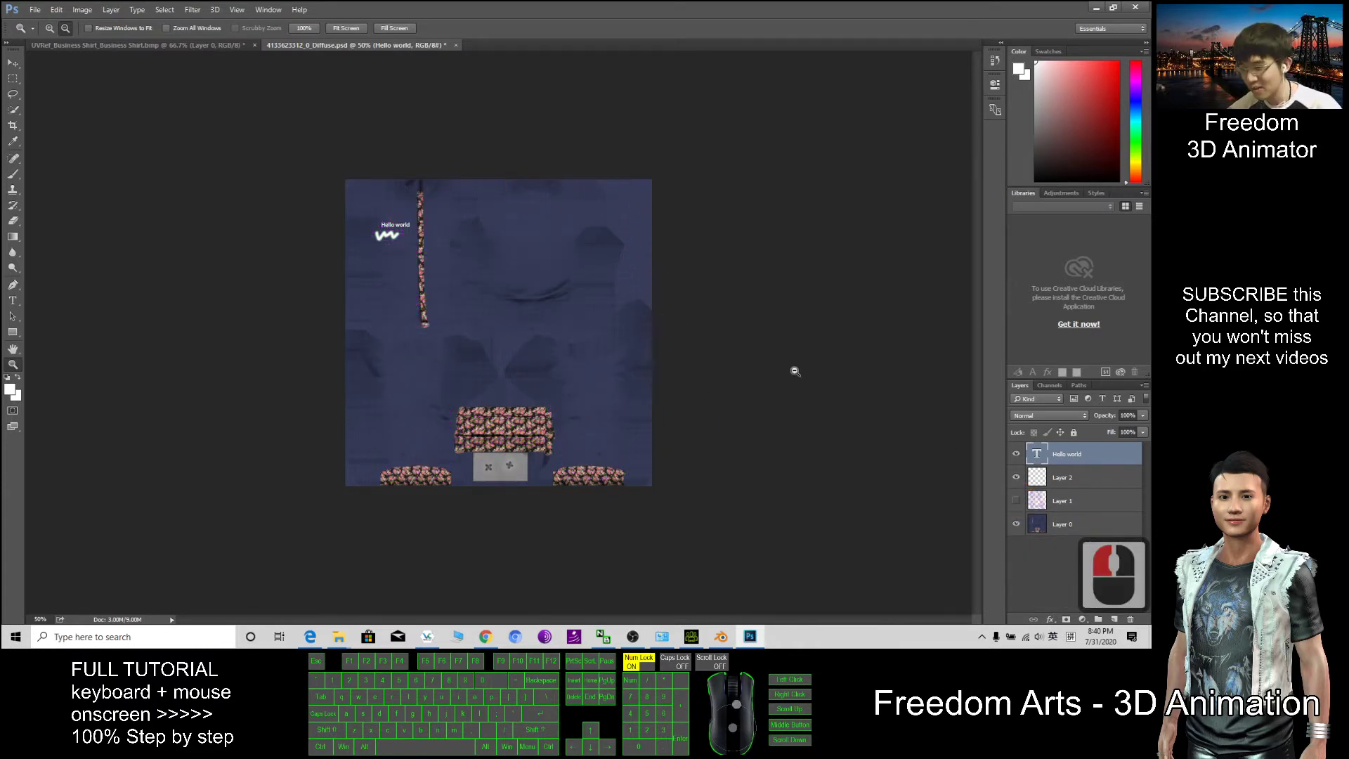
Toggle the Hello world text layer and Layer 2 off and on to check what each contributes to the texture.
left_click(1016, 454)
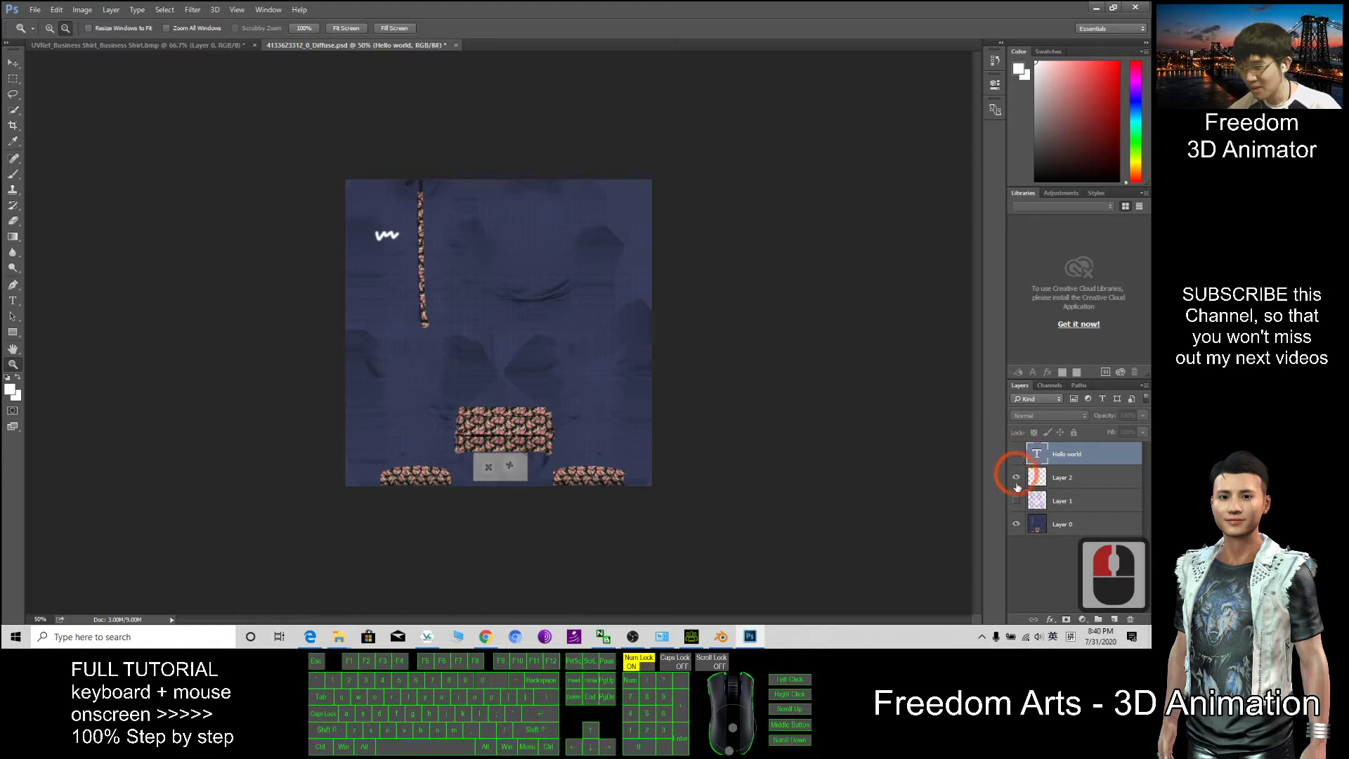
left_click(1016, 478)
left_click(1017, 479)
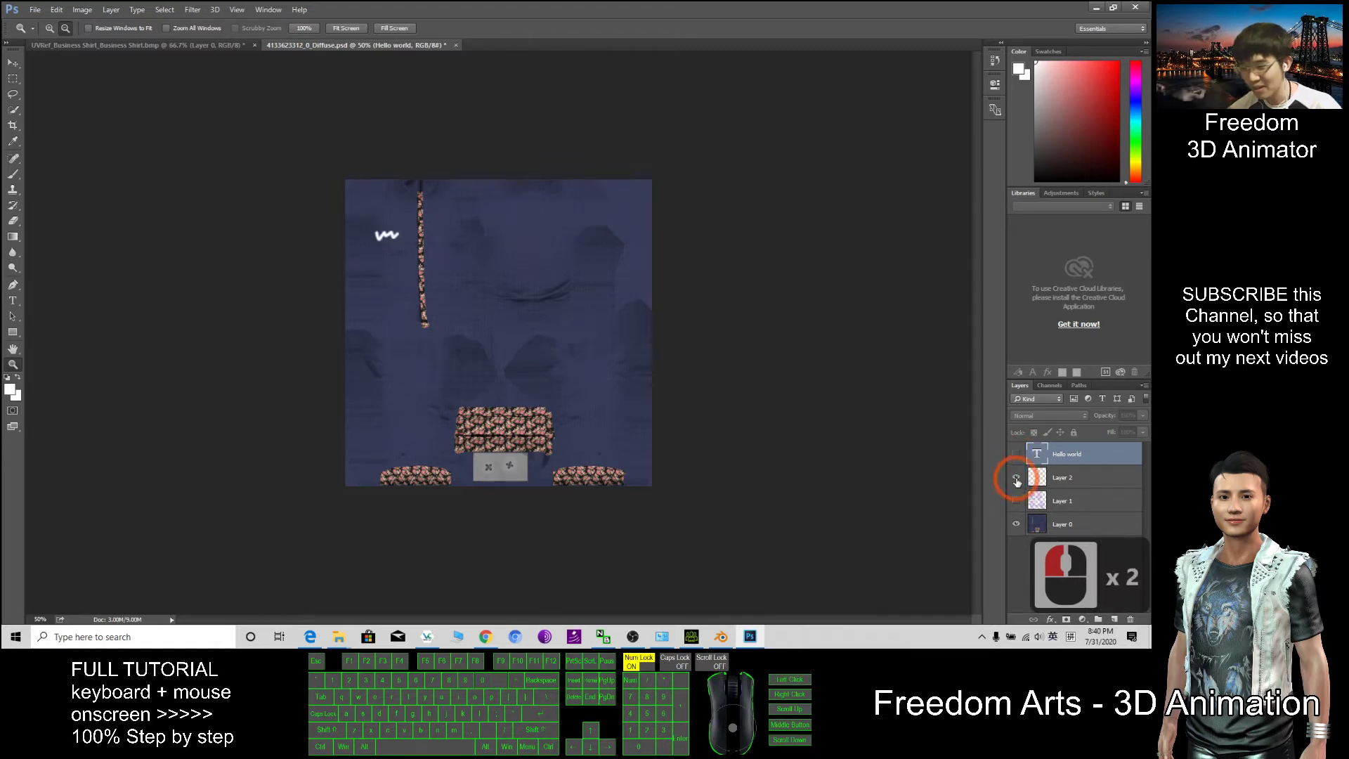
left_click(1016, 479)
left_click(1015, 456)
left_click(1017, 478)
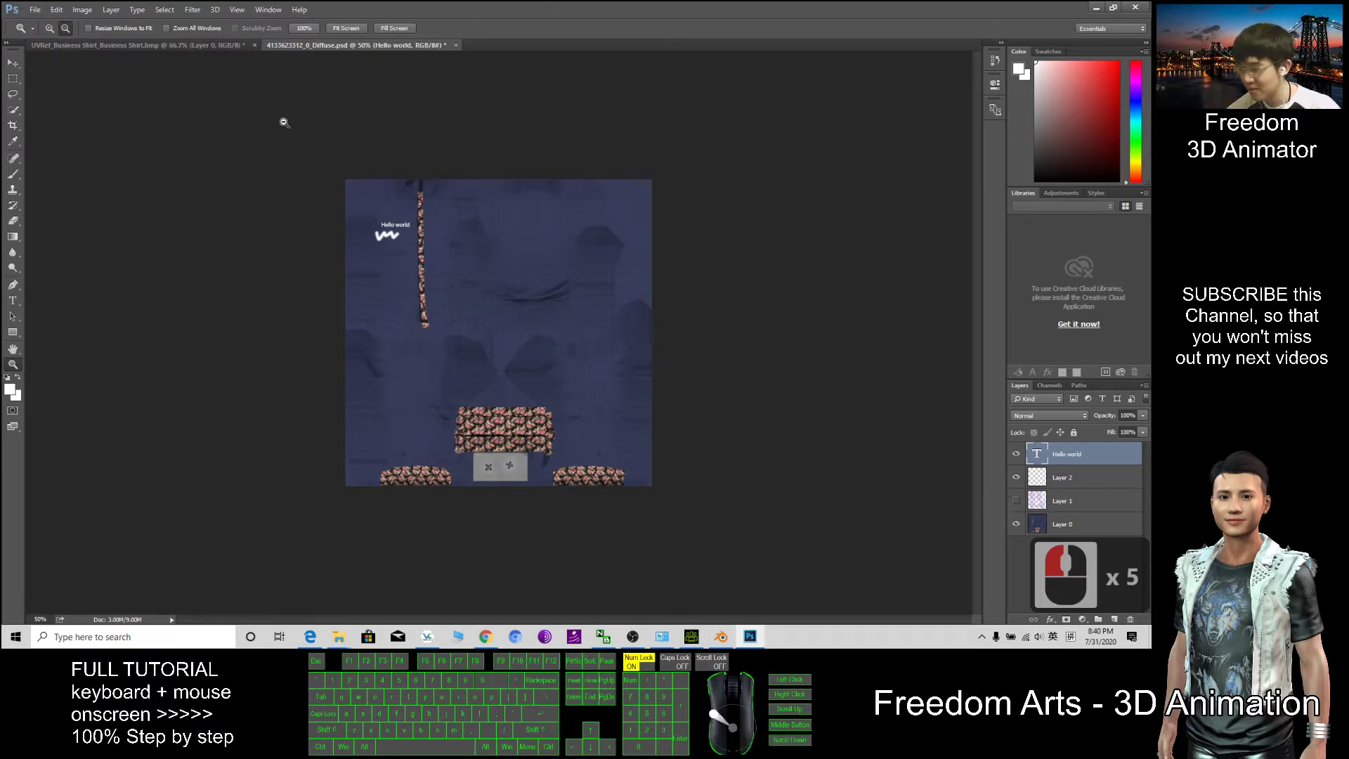
Add a new layer above the Hello world text and set up a red brush about 92 px in size.
left_click(15, 175)
left_click(1067, 464)
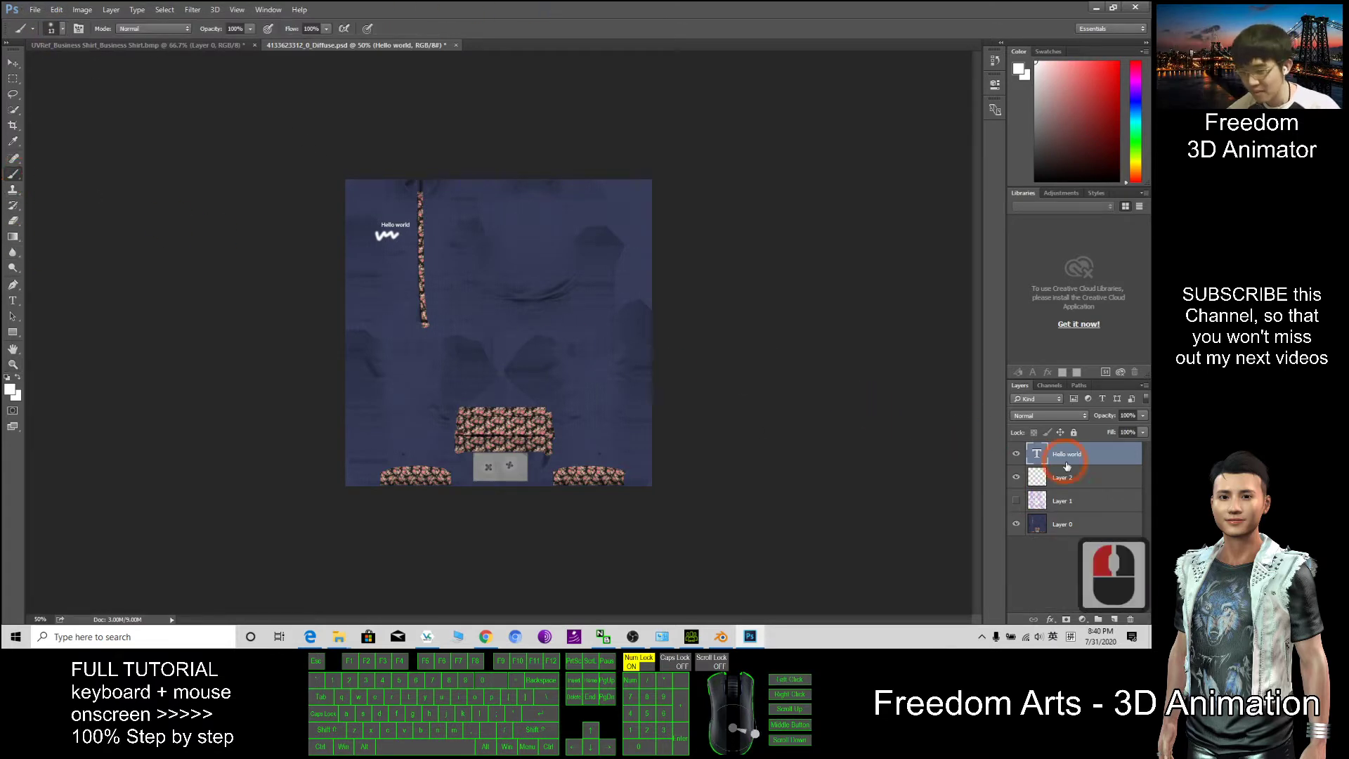
left_click(1113, 619)
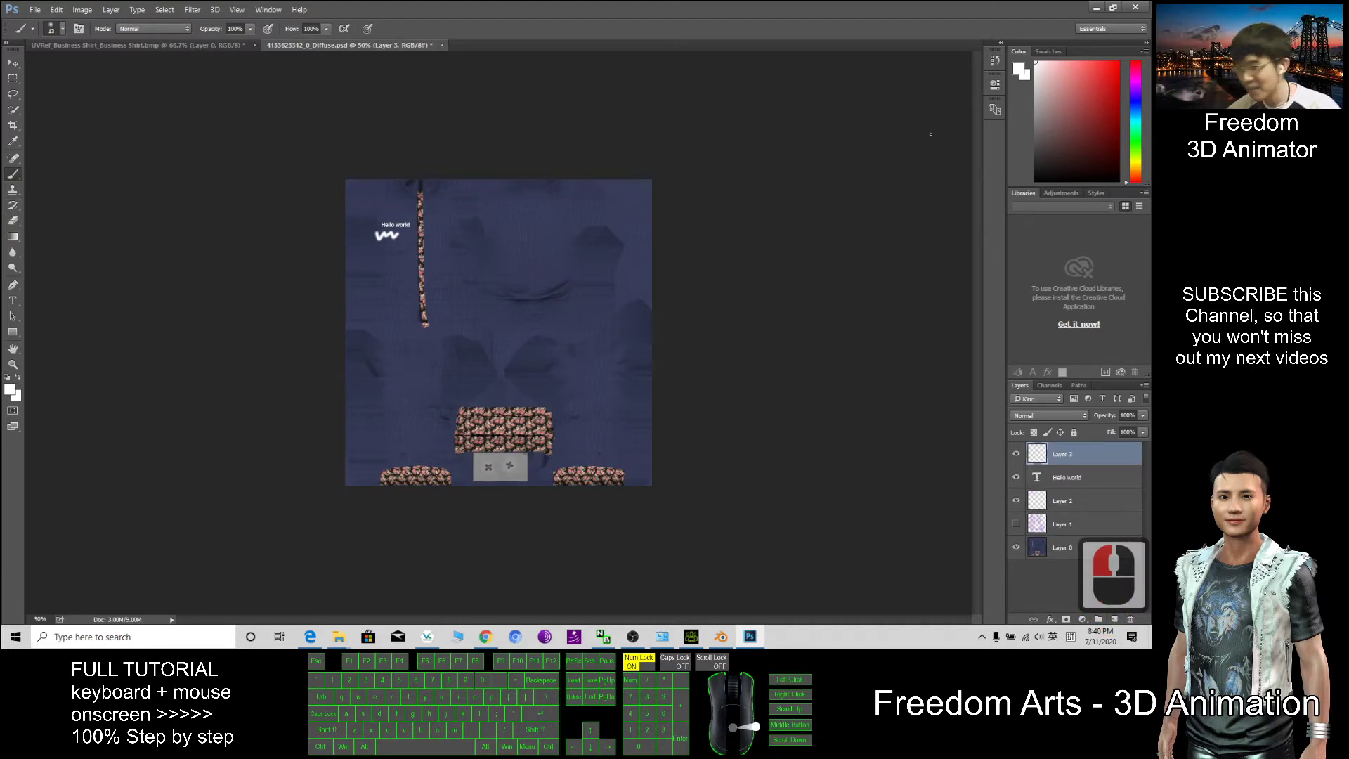
left_click(62, 28)
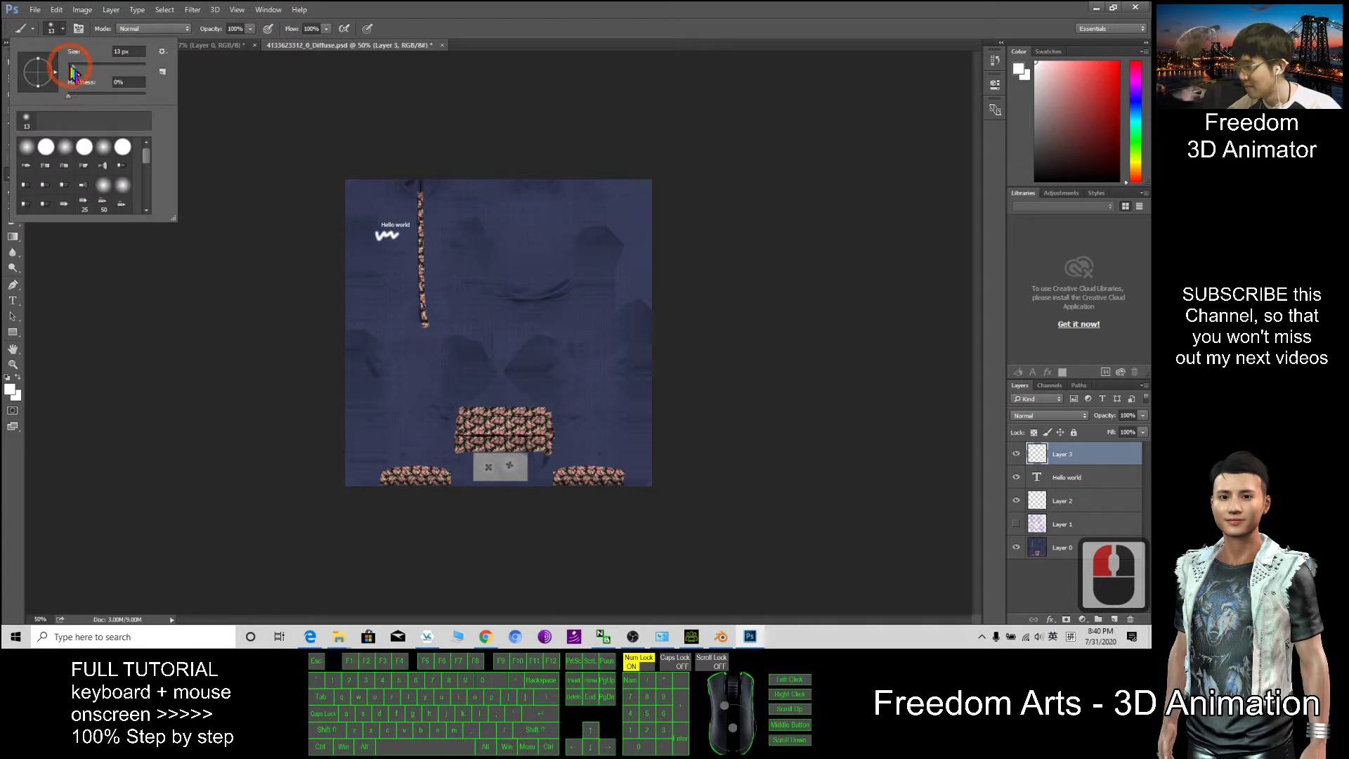
left_click_drag(91, 66, 100, 70)
left_click_drag(1092, 112, 1099, 102)
Try broad red brush strokes across the whole texture on Layer 3 and revert the history to the new-layer state.
mouse_move(503, 345)
left_mouse_down()
mouse_move(598, 362)
mouse_move(586, 187)
mouse_move(435, 225)
mouse_move(384, 356)
mouse_move(395, 370)
mouse_move(378, 452)
mouse_move(526, 337)
mouse_move(616, 385)
left_mouse_up()
mouse_move(469, 211)
left_mouse_down()
mouse_move(606, 245)
mouse_move(432, 396)
left_mouse_up()
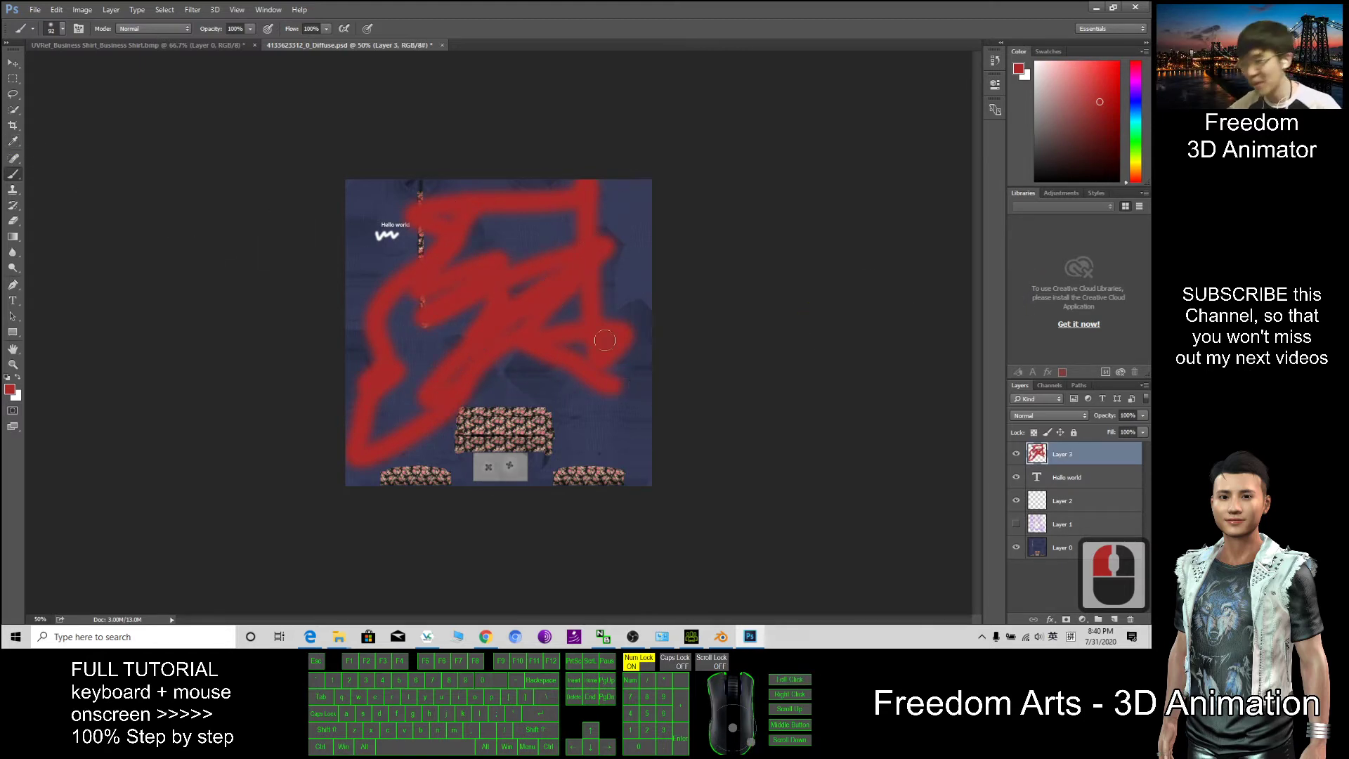
left_click(1018, 524)
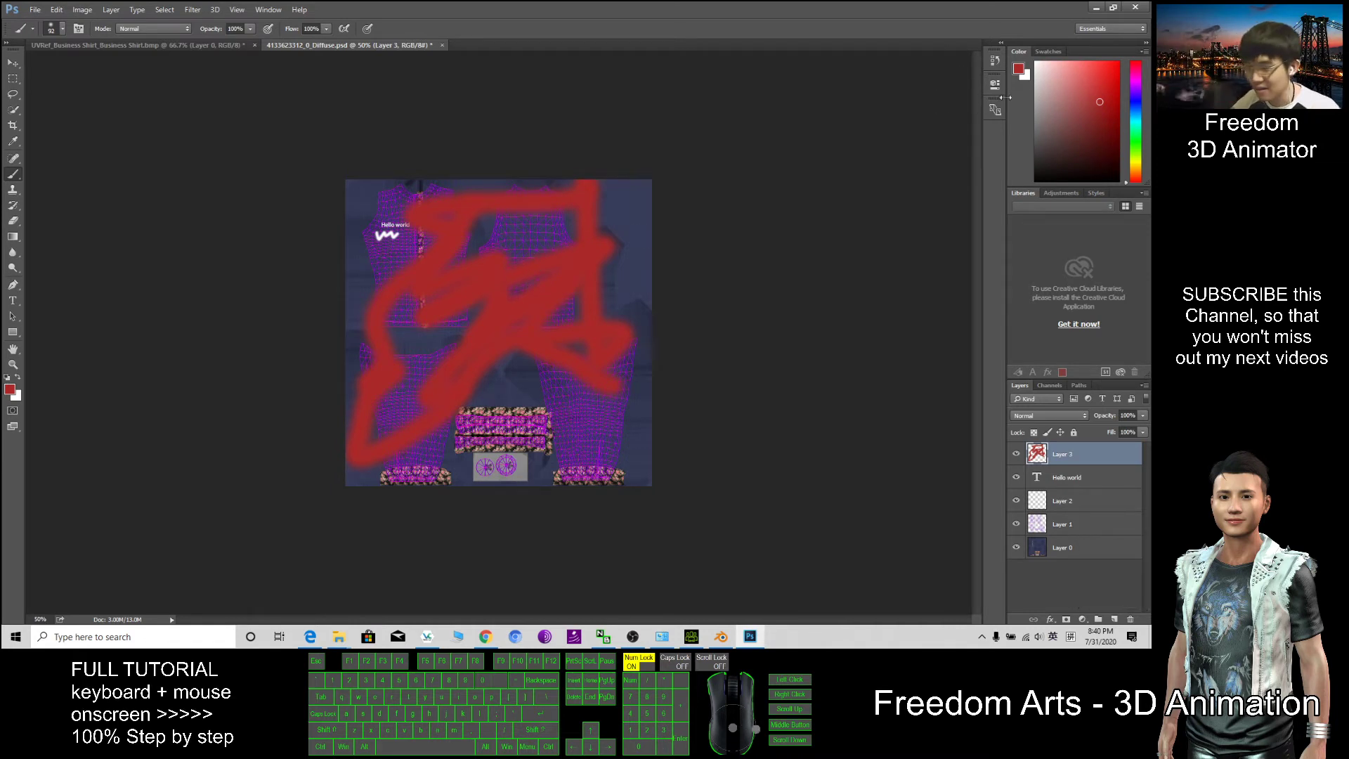
left_click(991, 60)
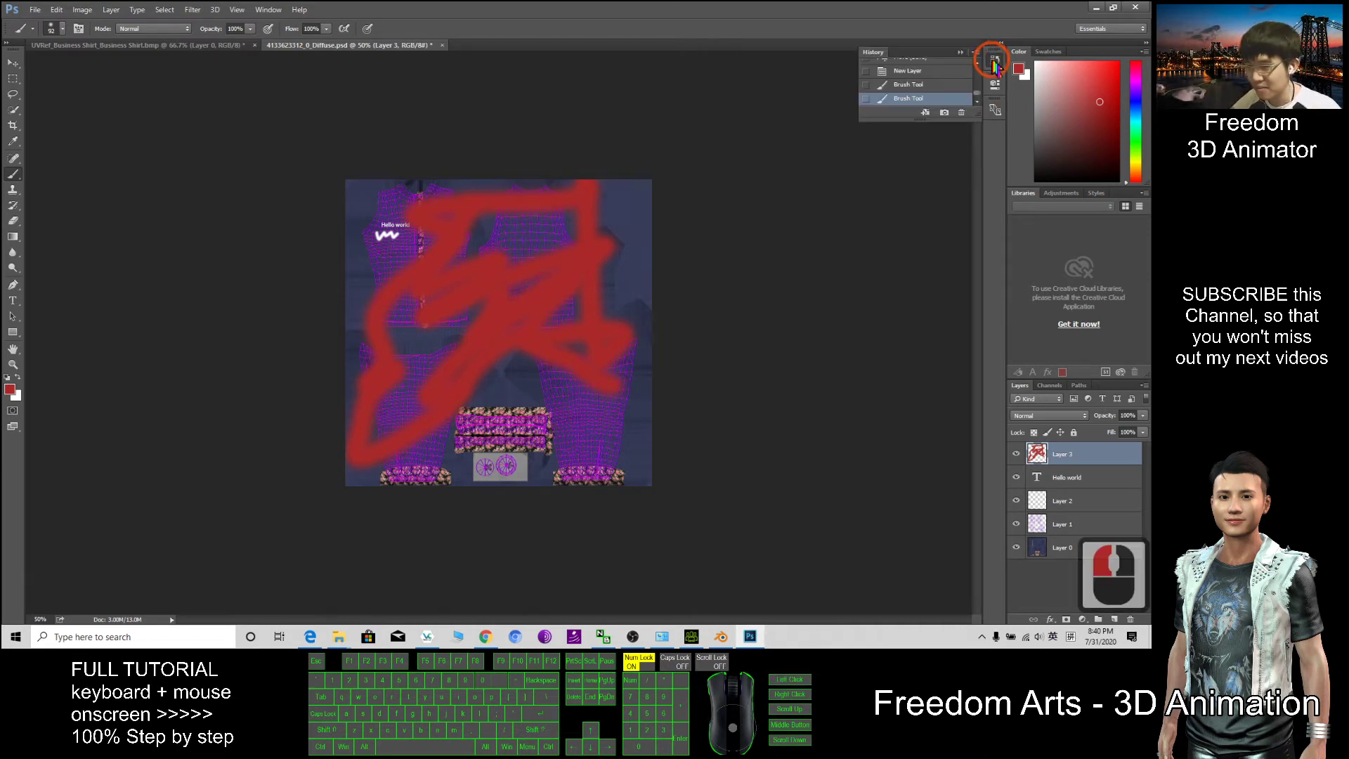
left_click(902, 73)
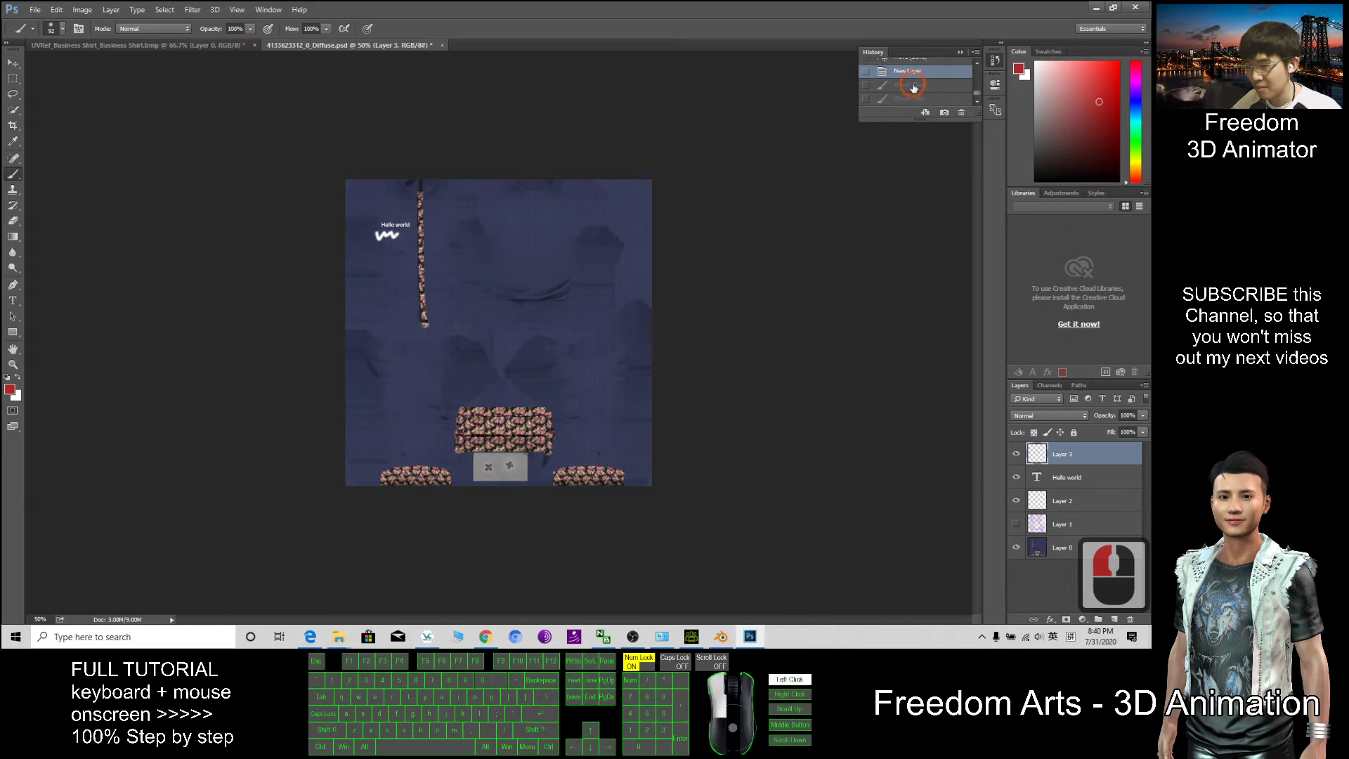
left_click(913, 85)
left_click(911, 73)
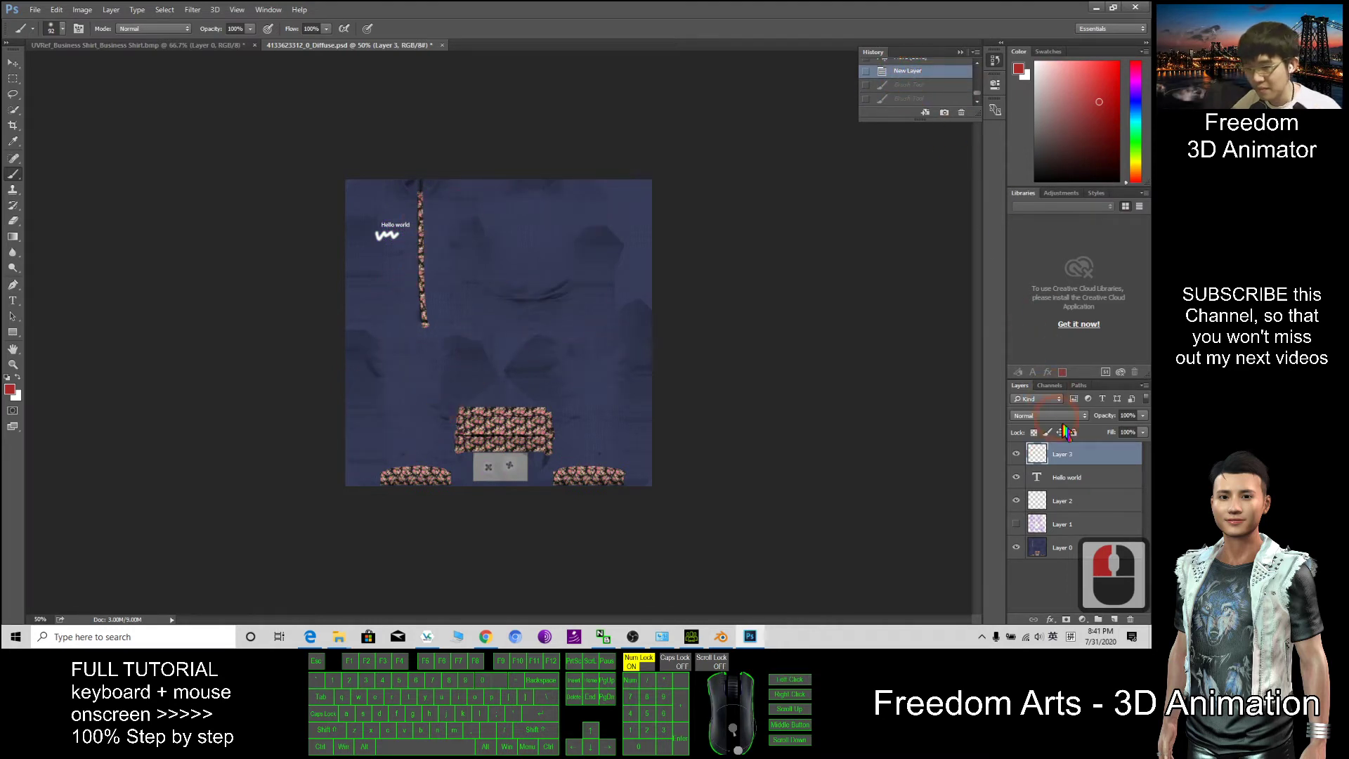
Show the UV wireframe on Layer 1 and paint a red patch across the lower front panel of the shirt on Layer 3.
left_click(1015, 523)
mouse_move(528, 238)
left_mouse_down()
mouse_move(520, 305)
mouse_move(532, 304)
mouse_move(532, 223)
left_mouse_up()
left_click_drag(552, 273, 553, 276)
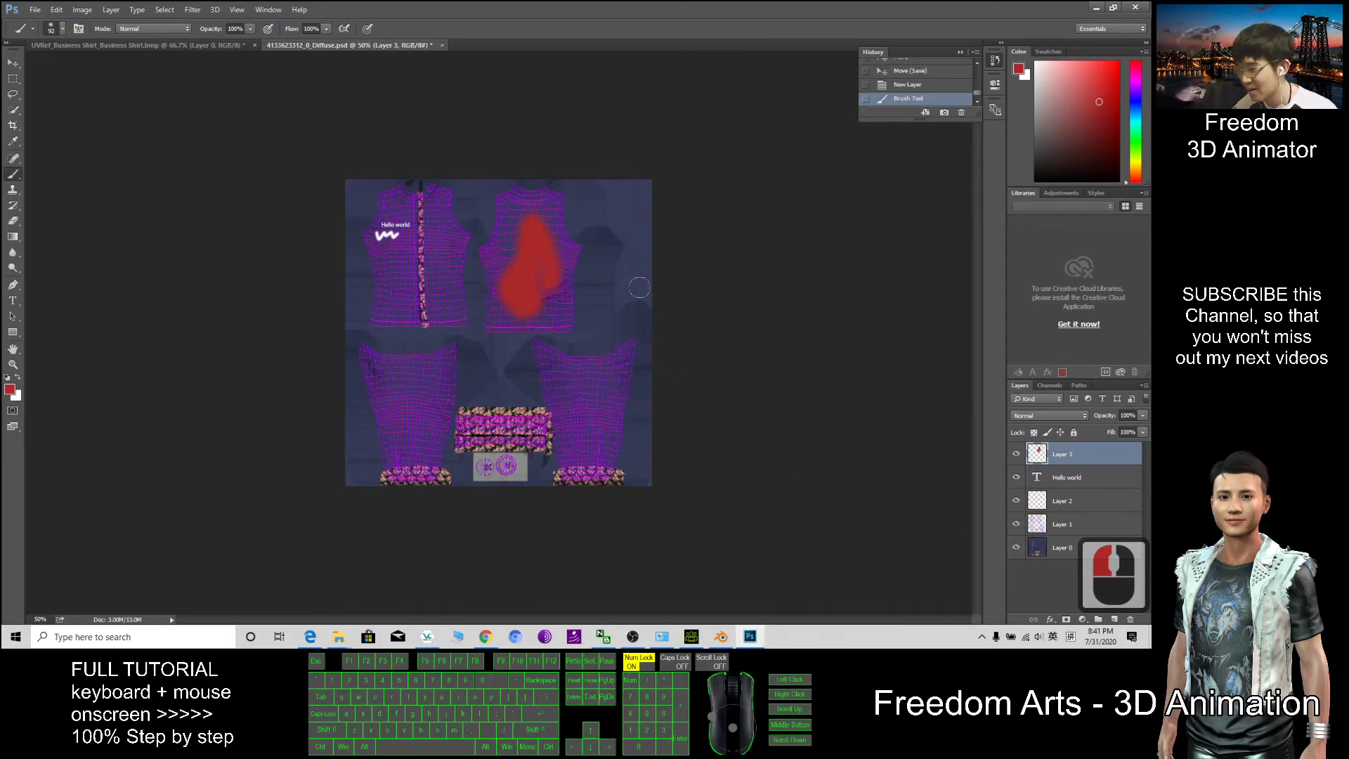
key("ctrl+z")
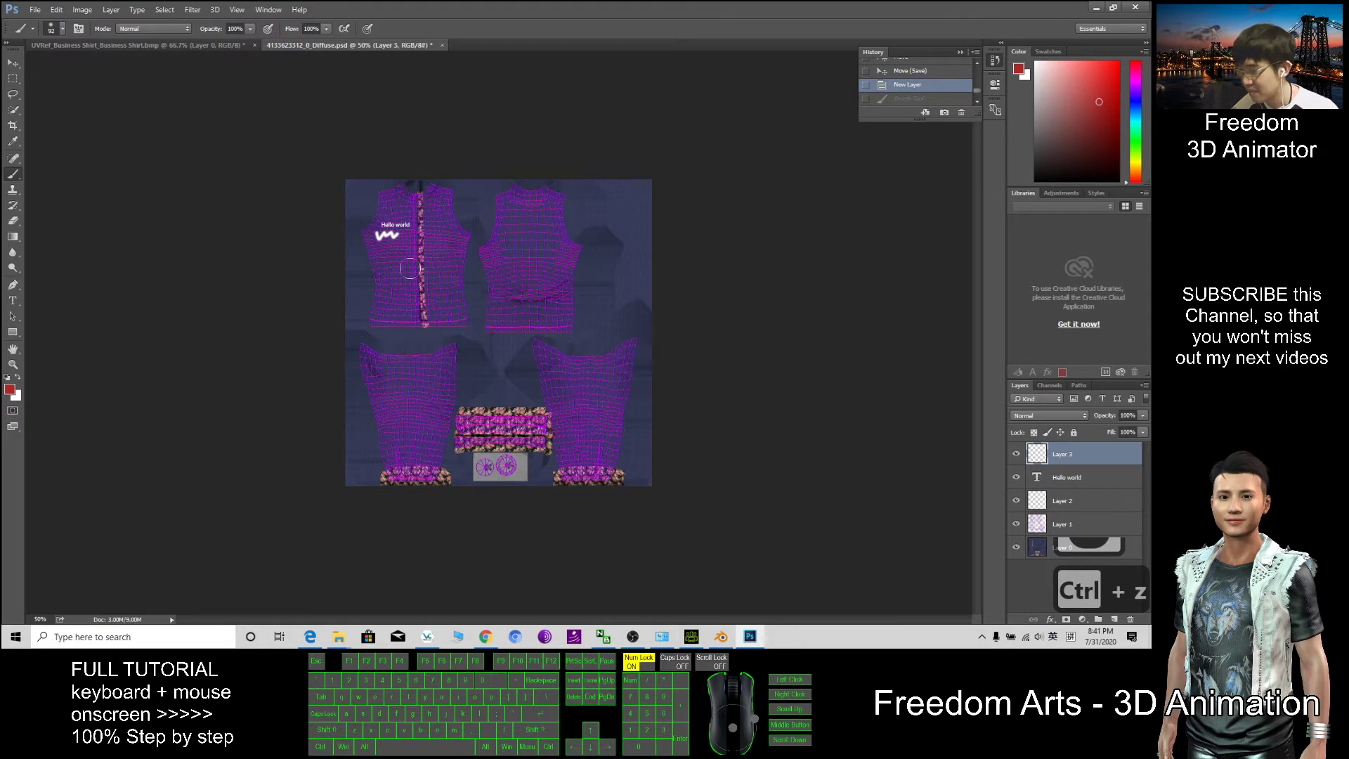
mouse_move(435, 263)
left_mouse_down()
mouse_move(397, 306)
mouse_move(397, 276)
mouse_move(438, 306)
mouse_move(449, 276)
left_mouse_up()
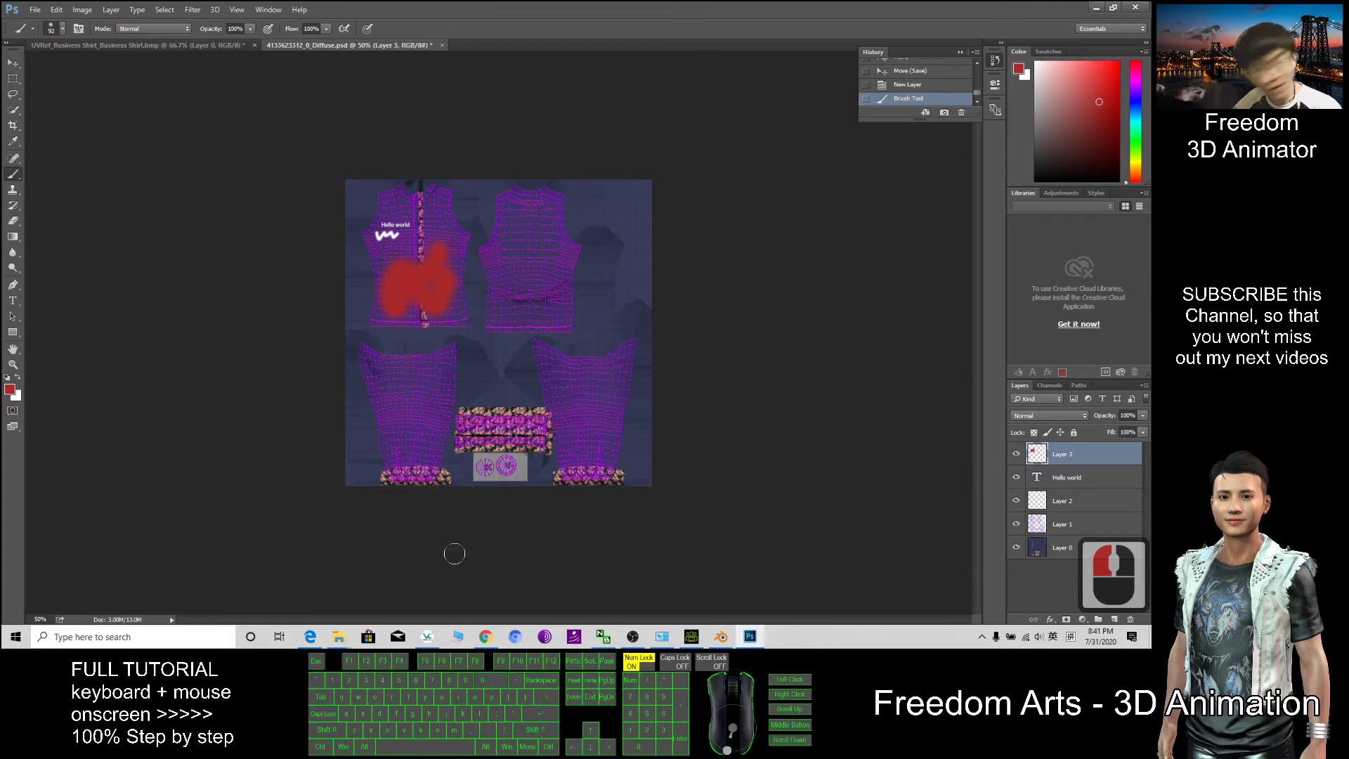
left_click(486, 636)
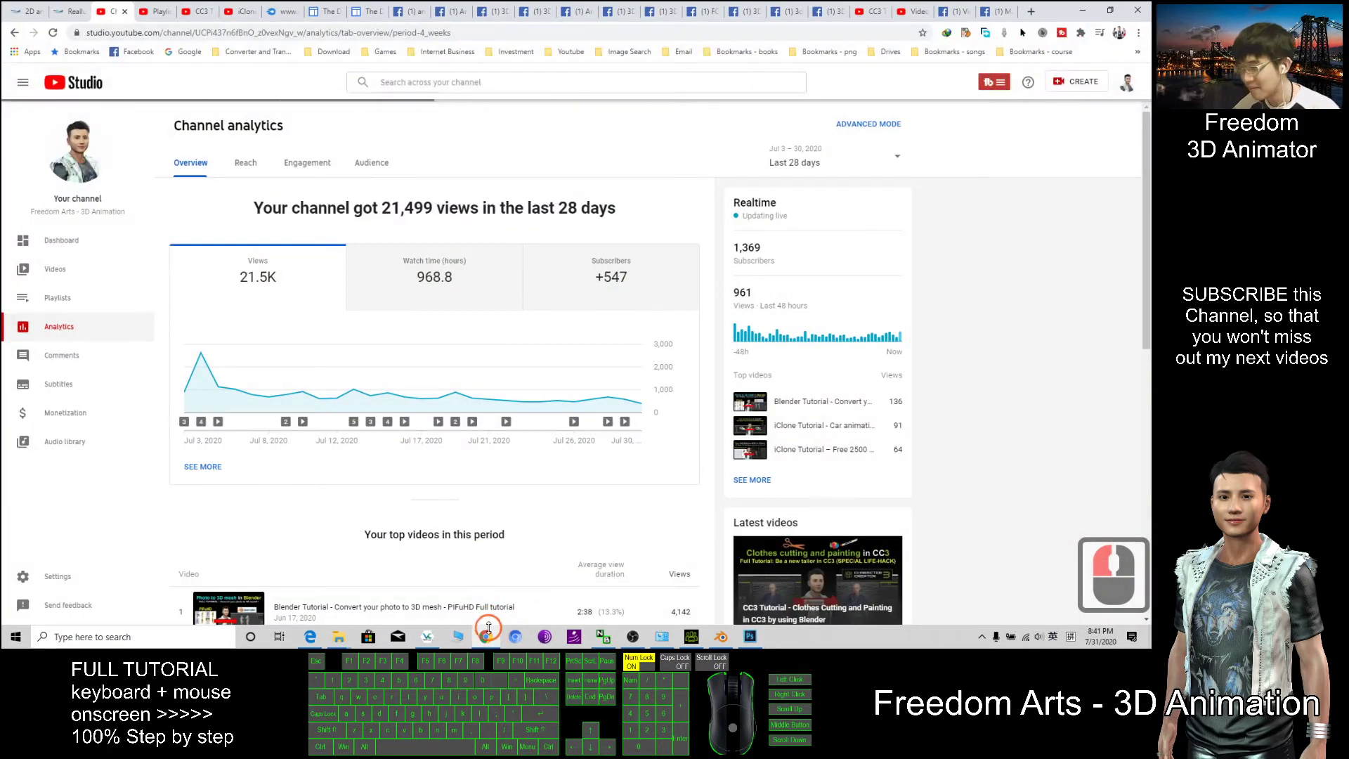
left_click(488, 636)
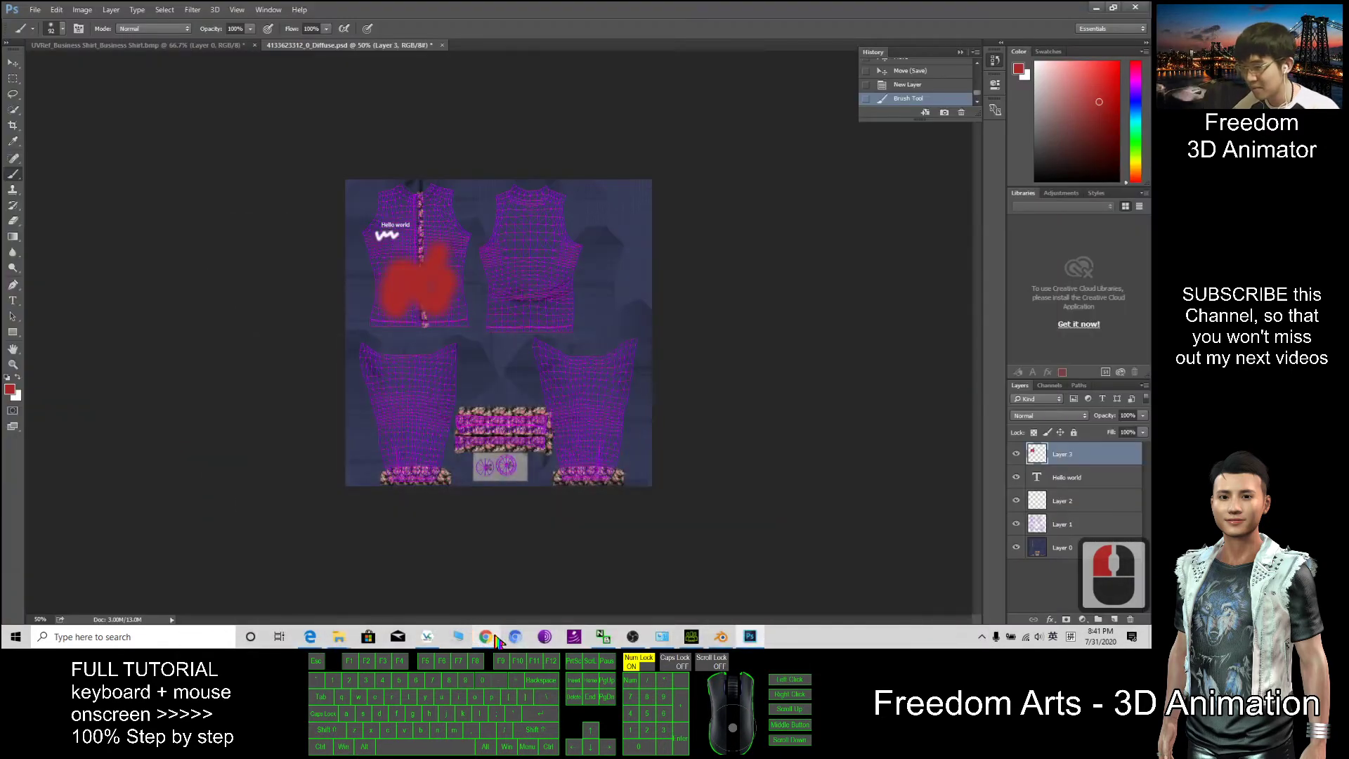
right_click(485, 638)
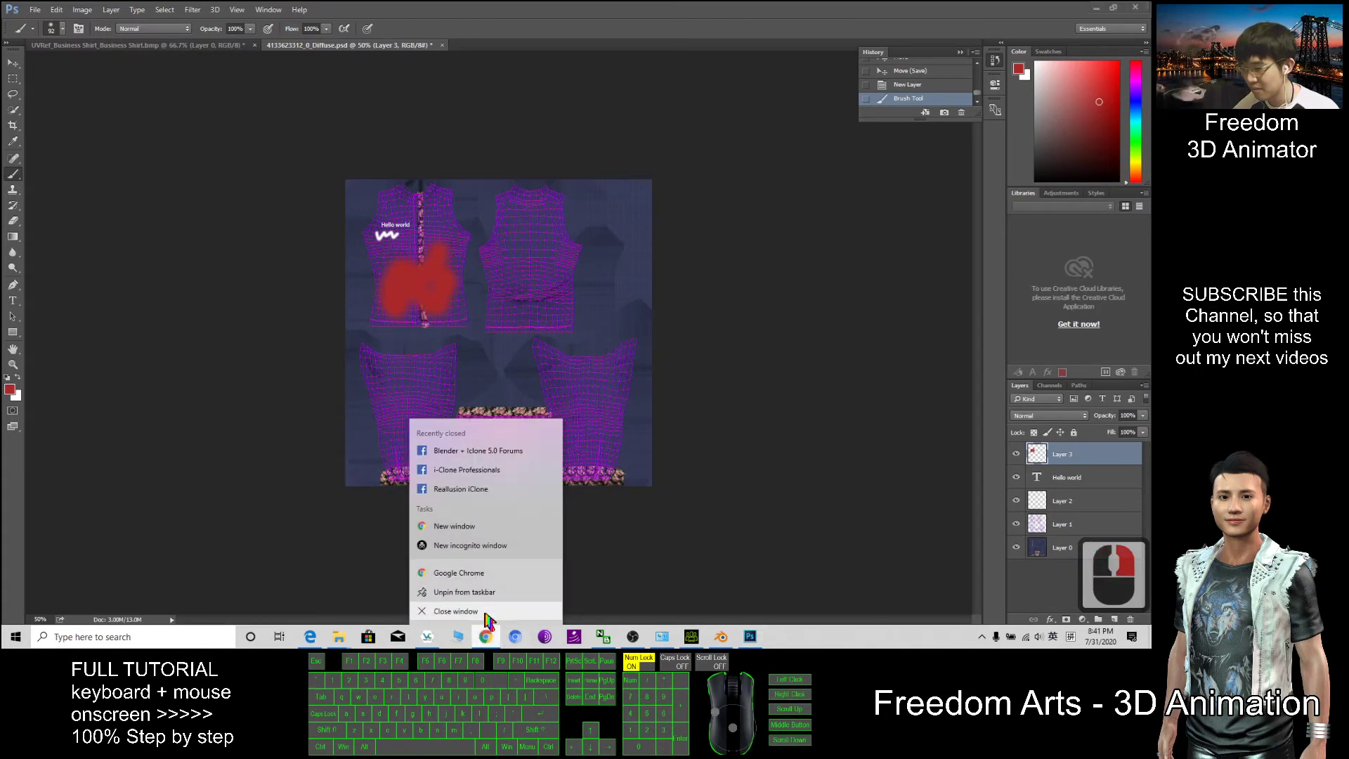
left_click(496, 616)
Switch to the Chromium browser, enable the IDM Integration Module extension and go to a new tab.
left_click(519, 637)
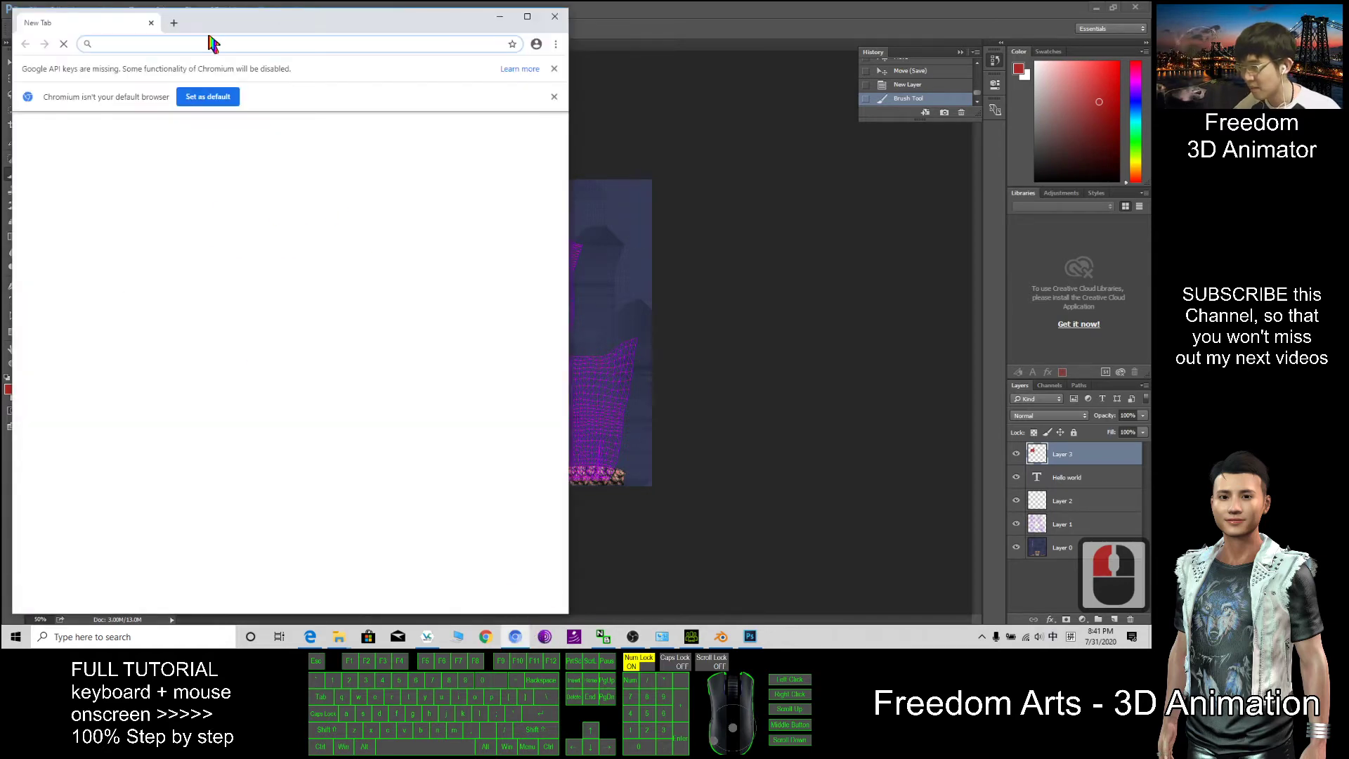
left_click(193, 47)
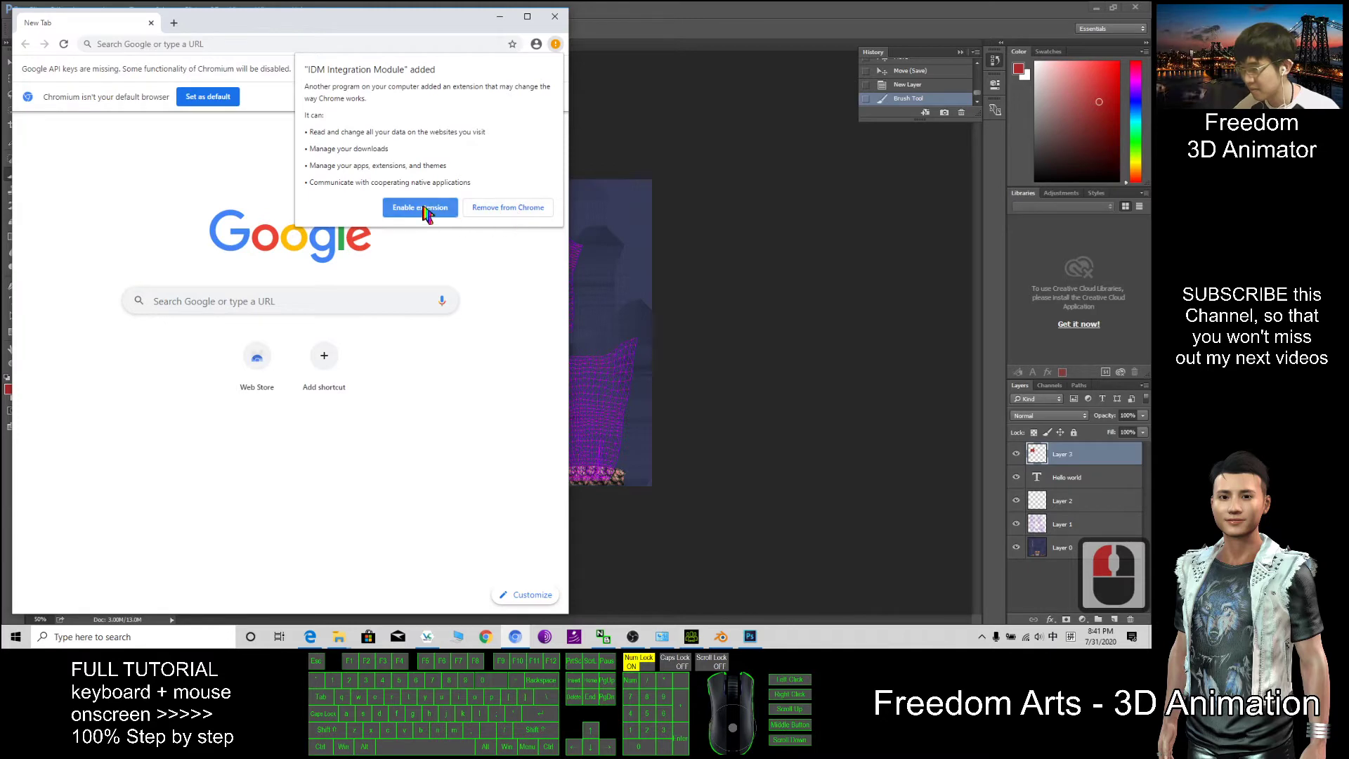
left_click(423, 208)
left_click(220, 47)
left_click(314, 23)
left_click(218, 45)
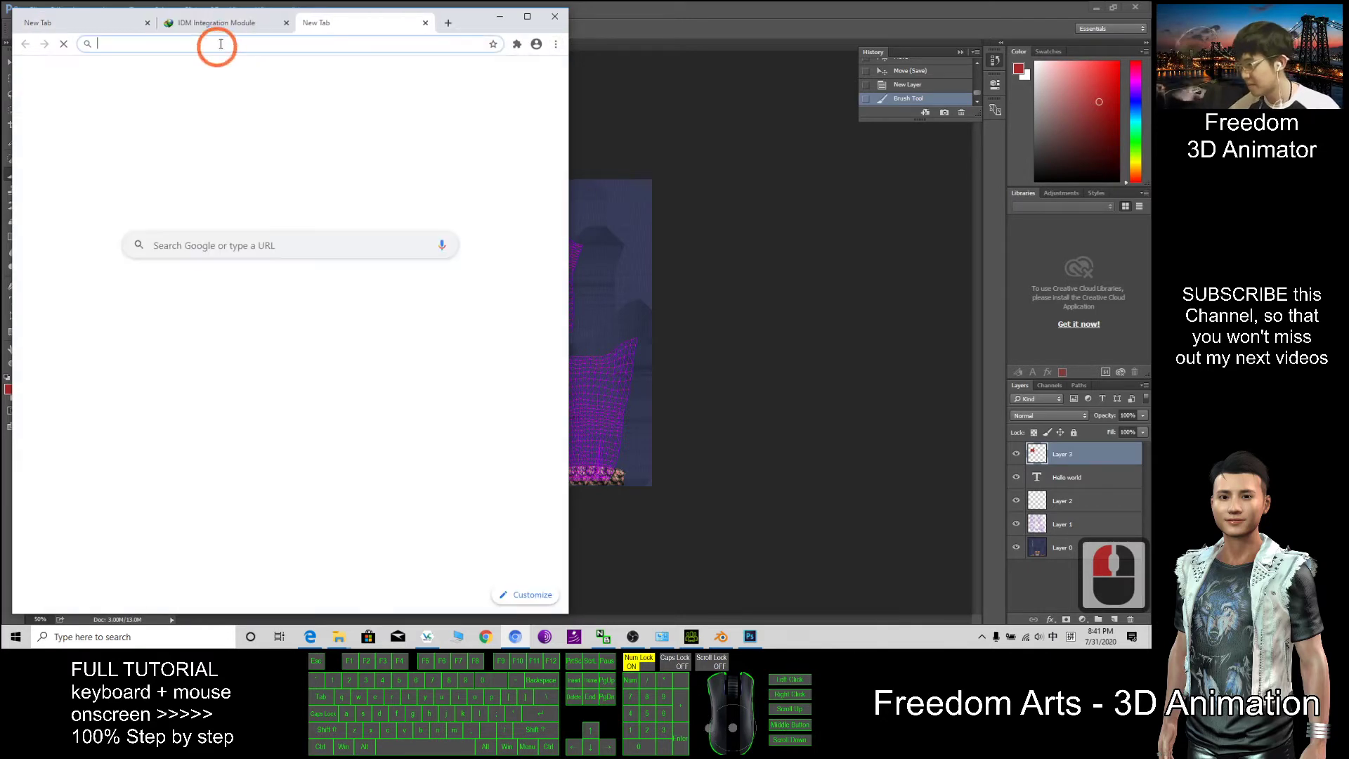
Search Google Images for "tiger", enabling the Adobe Acrobat extension and closing its help page.
left_click(220, 44)
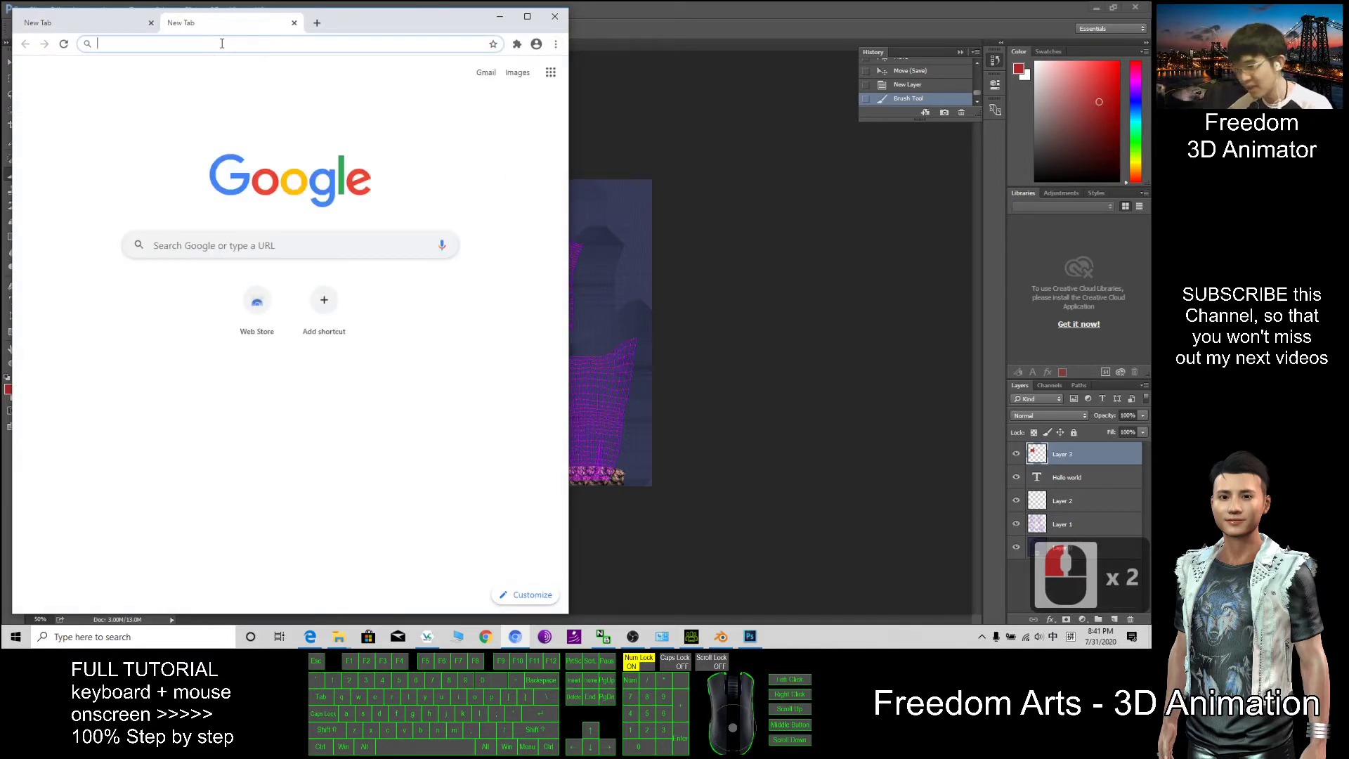
type("tiger")
key("shift")
key("Return")
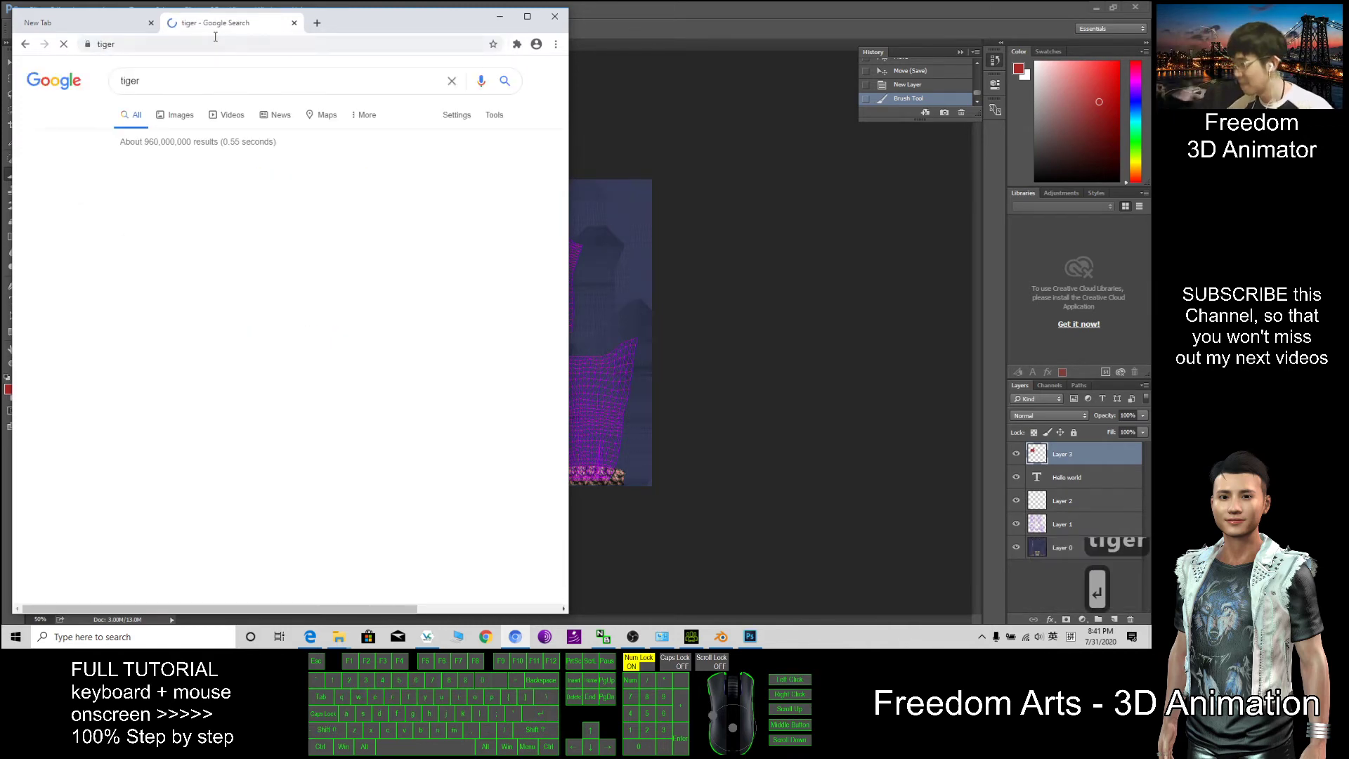
left_click(185, 117)
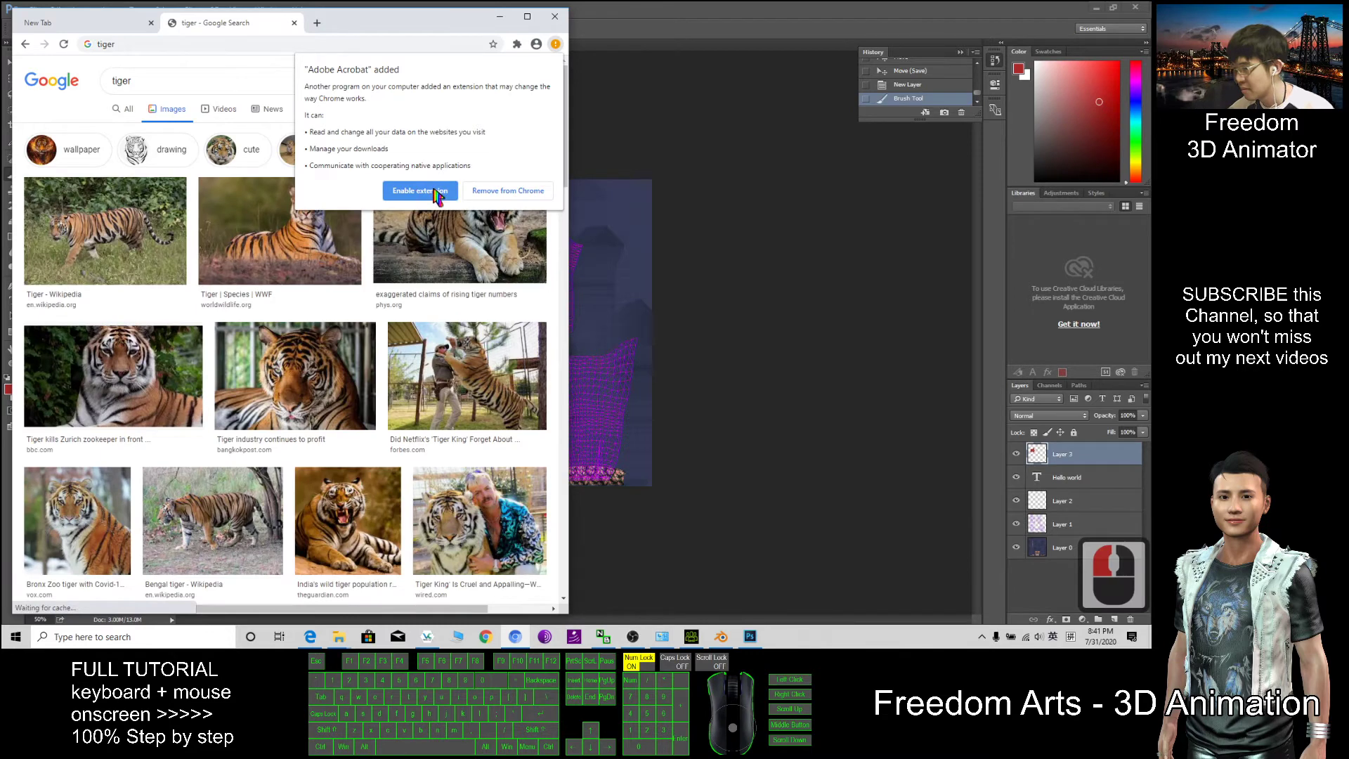
left_click(437, 196)
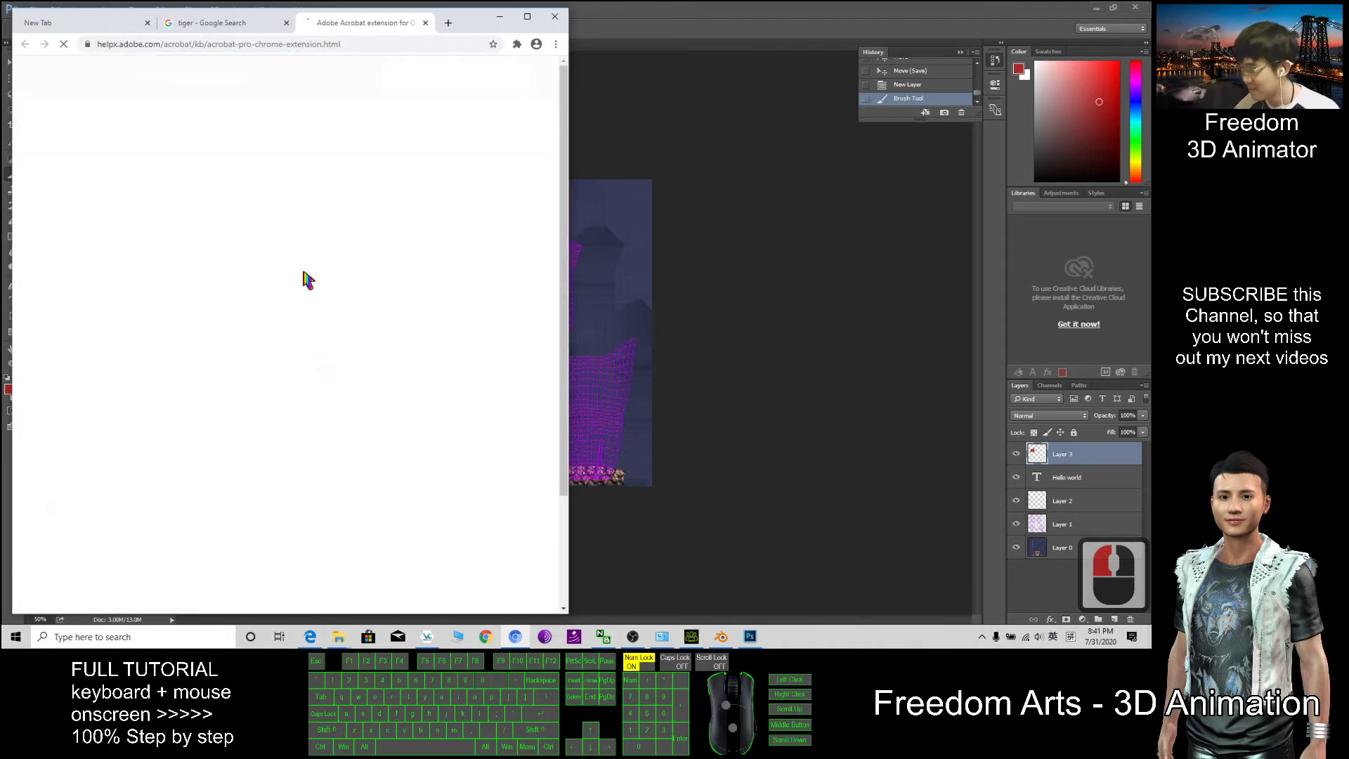
left_click(425, 23)
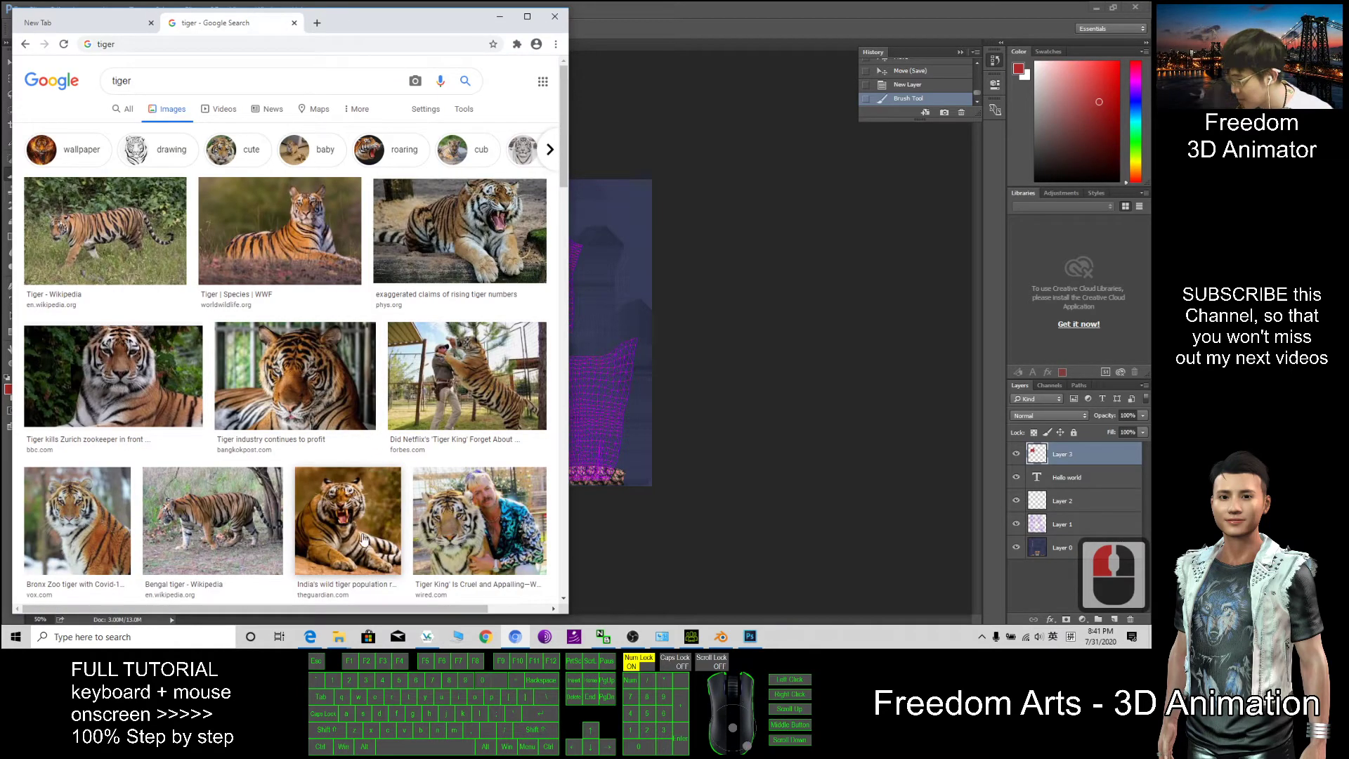
Screen-clip the tiger's face from the first image in the second row and paste it into the shirt texture in Photoshop.
key("super+shift+s")
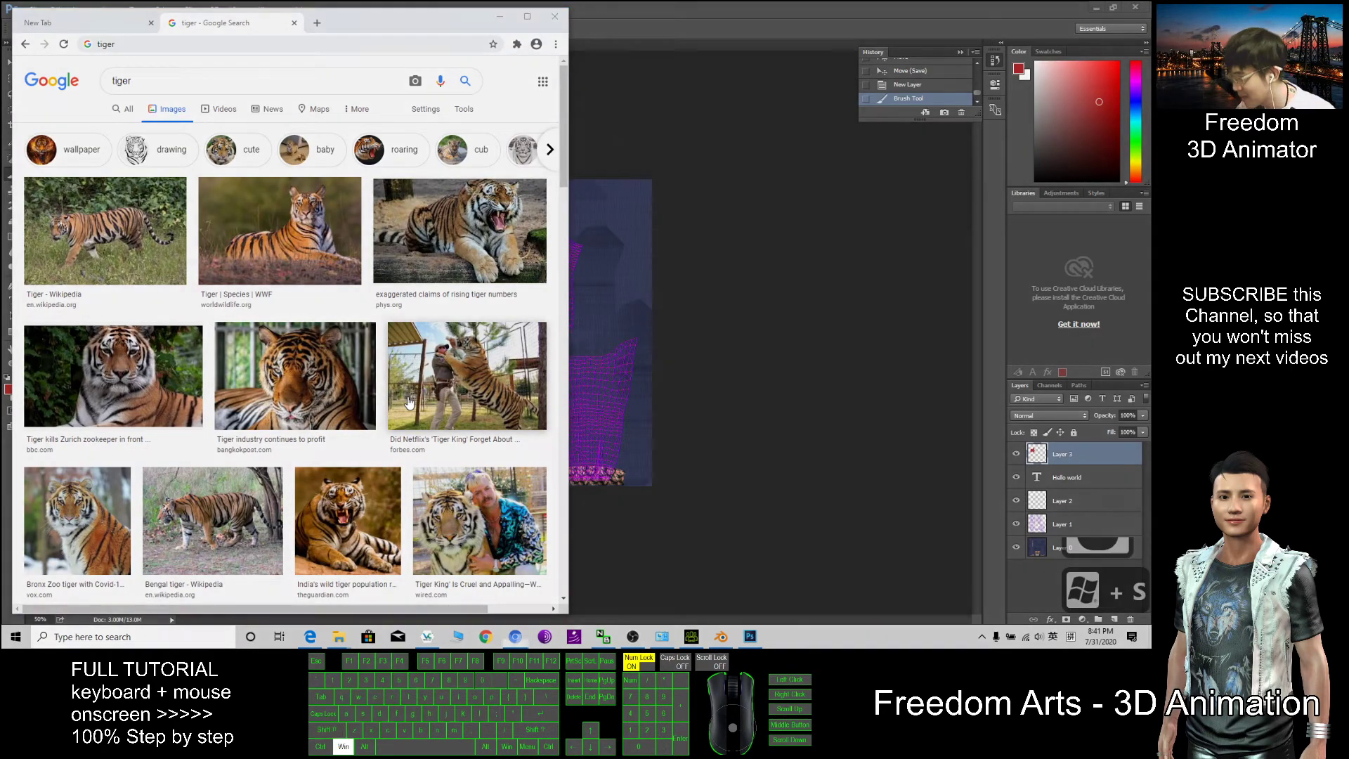
left_click_drag(92, 331, 149, 395)
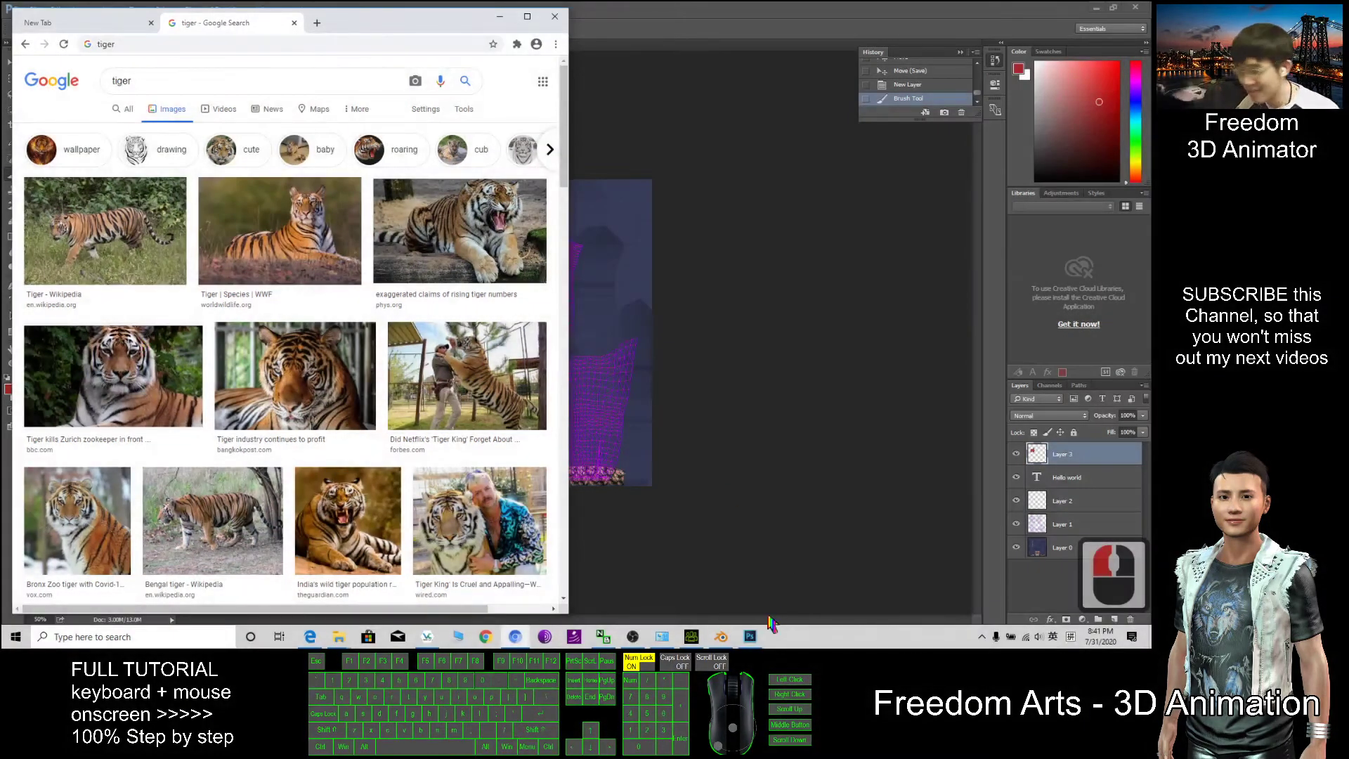
left_click(749, 635)
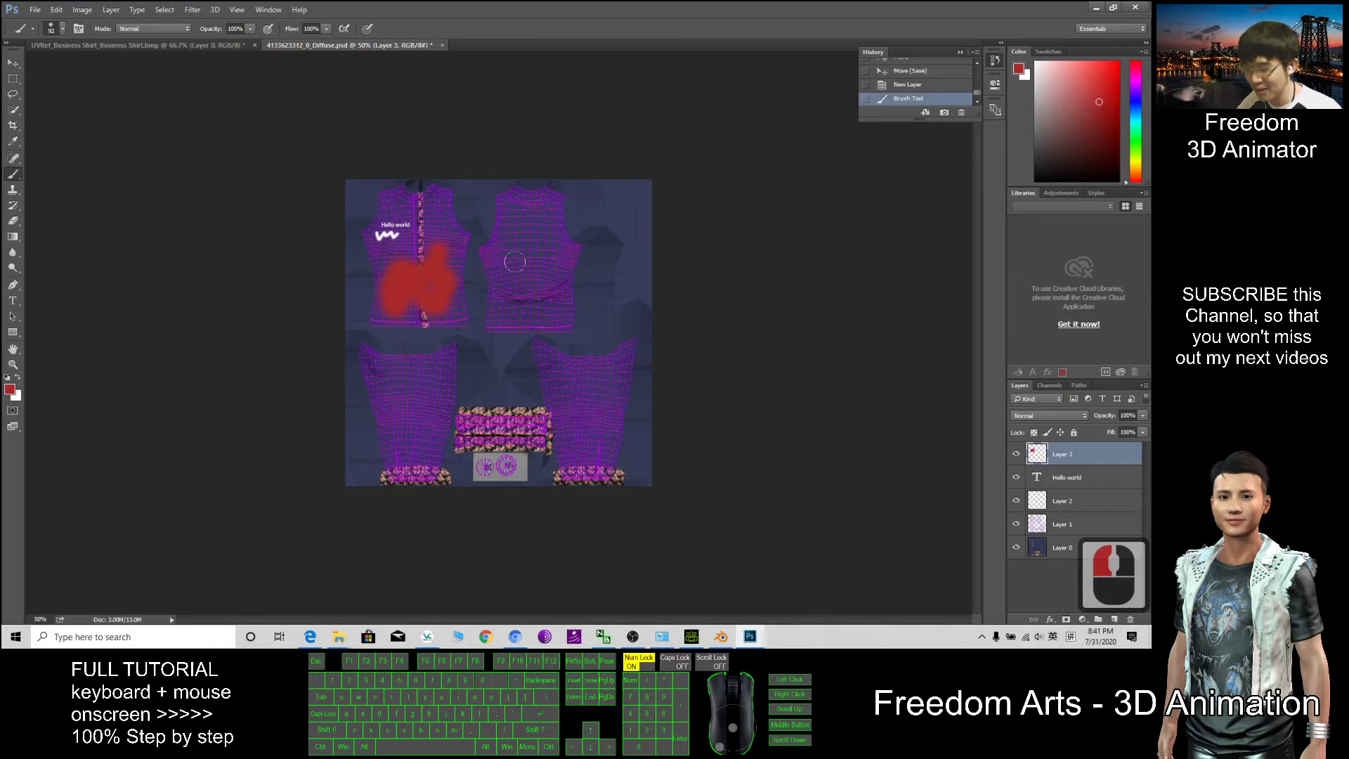
left_click(13, 78)
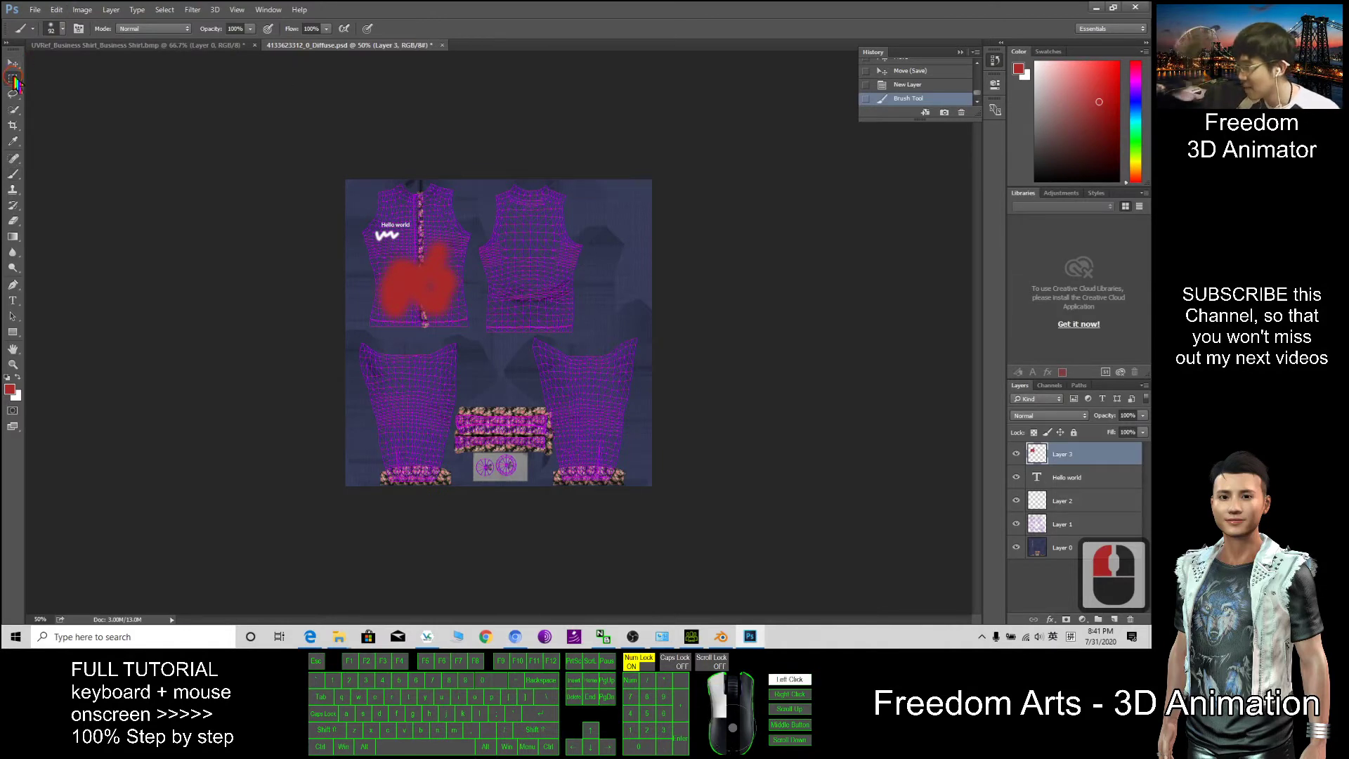
left_click(472, 247)
key("ctrl+v")
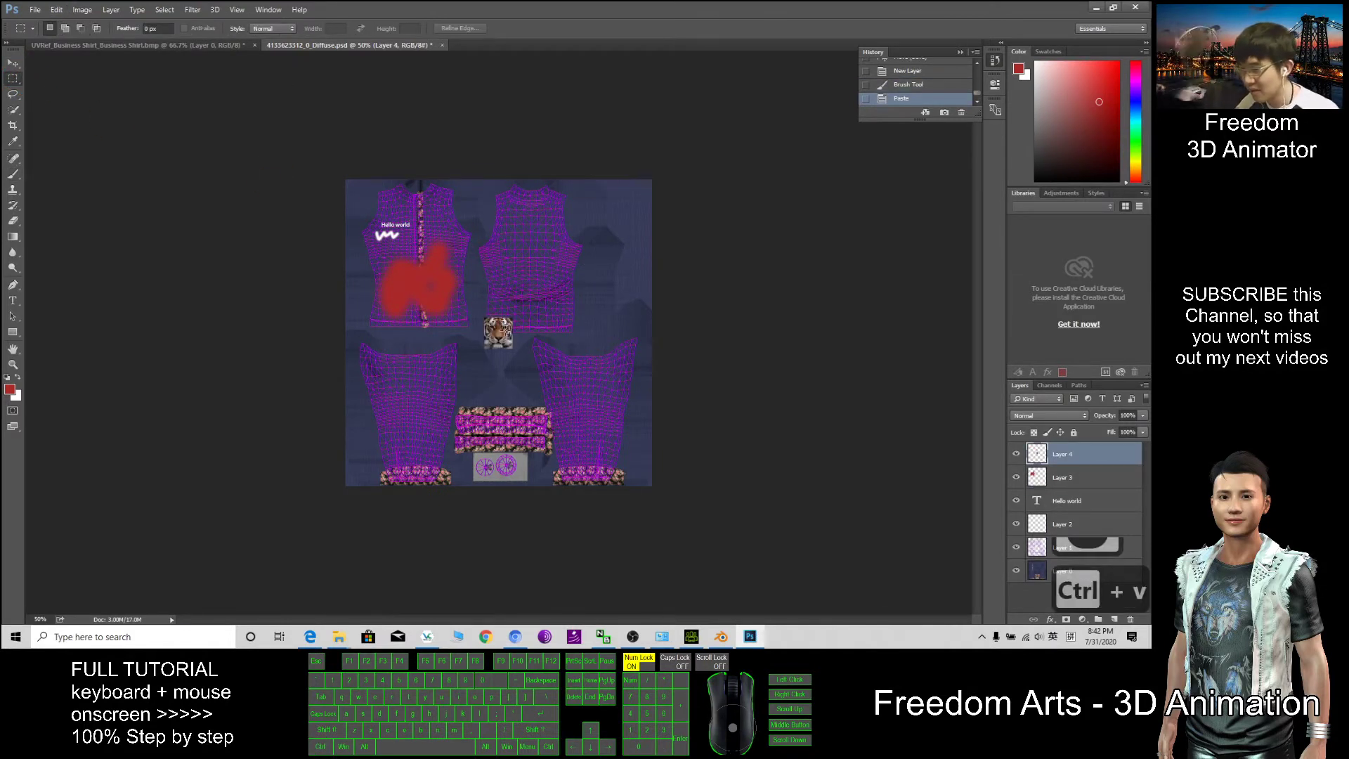
Move the pasted tiger face to the middle of the shirt's back panel.
left_click(13, 62)
left_click_drag(509, 330, 529, 259)
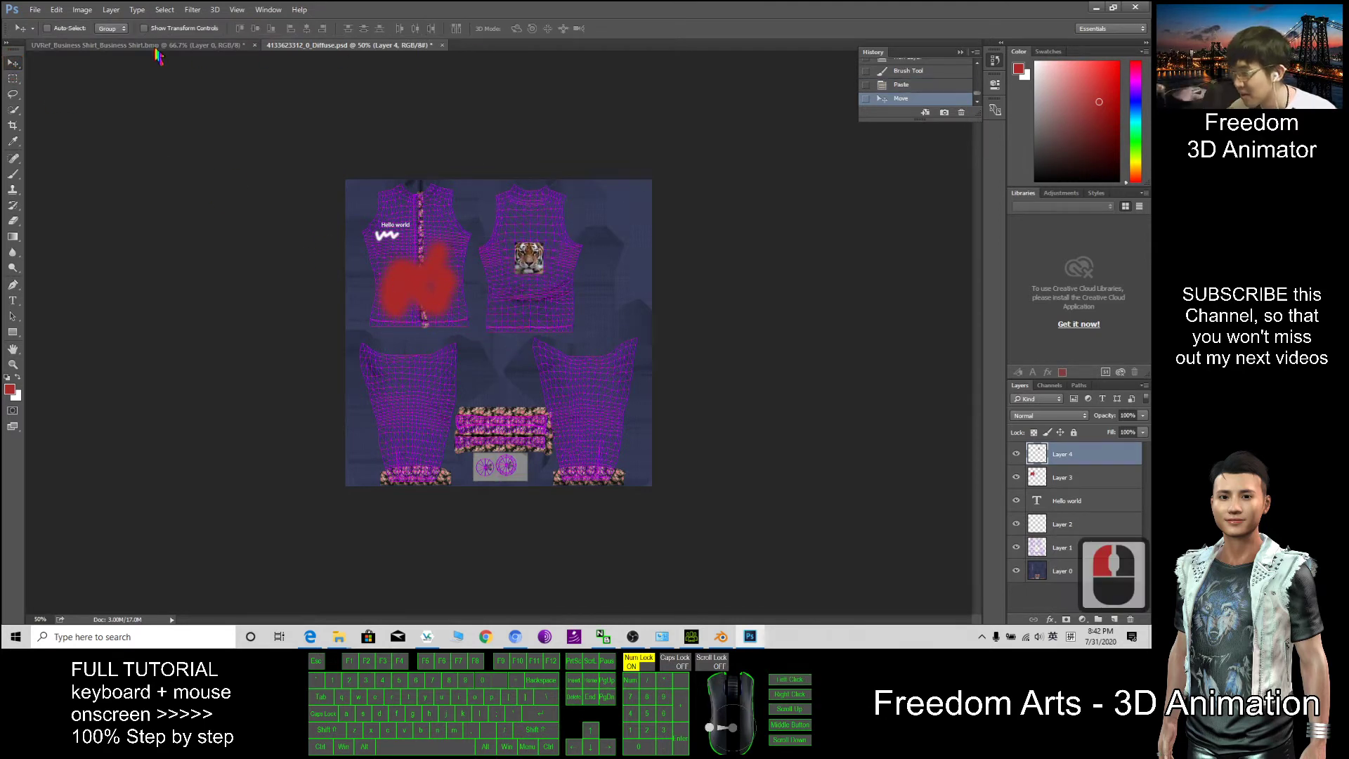
left_click(22, 69)
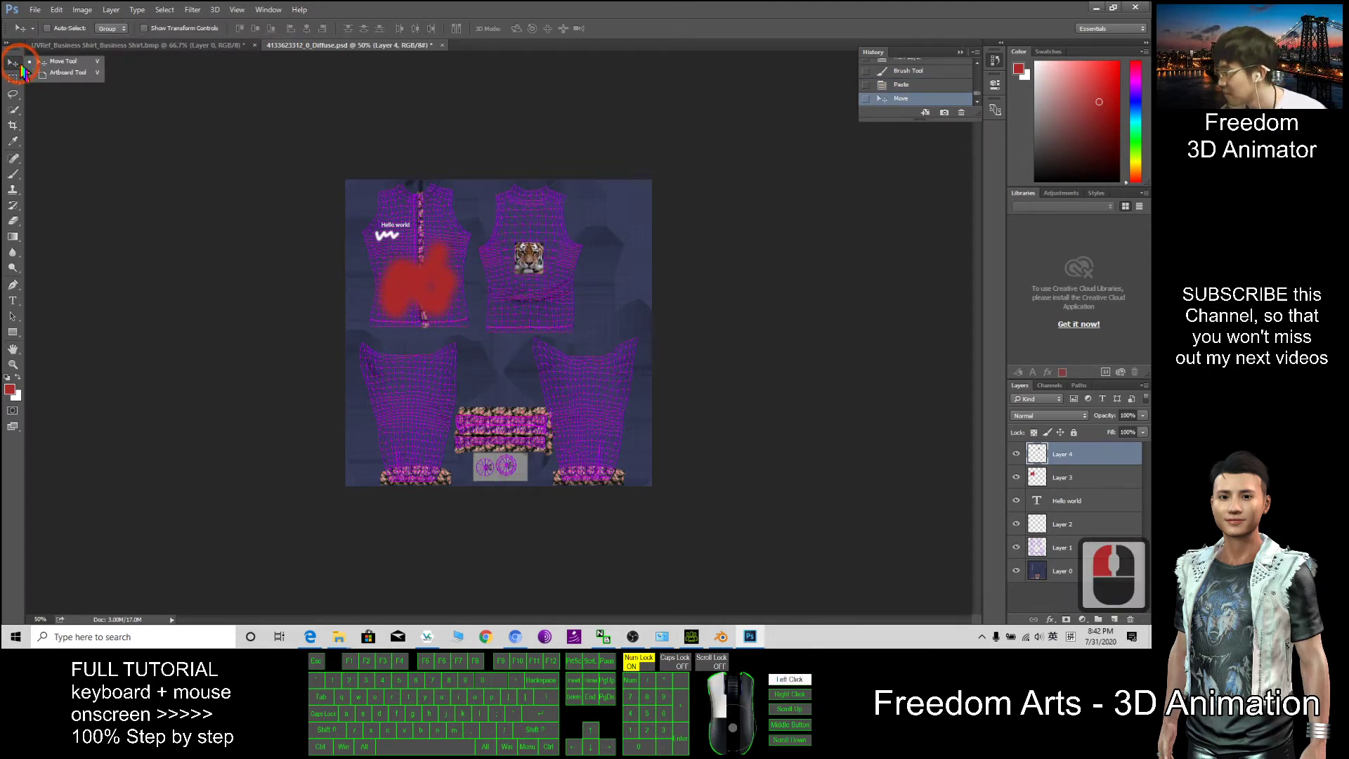
Enlarge the tiger face on the back panel to about 245% width and 239% height, and hide the UV wireframe on Layer 1.
left_click(145, 28)
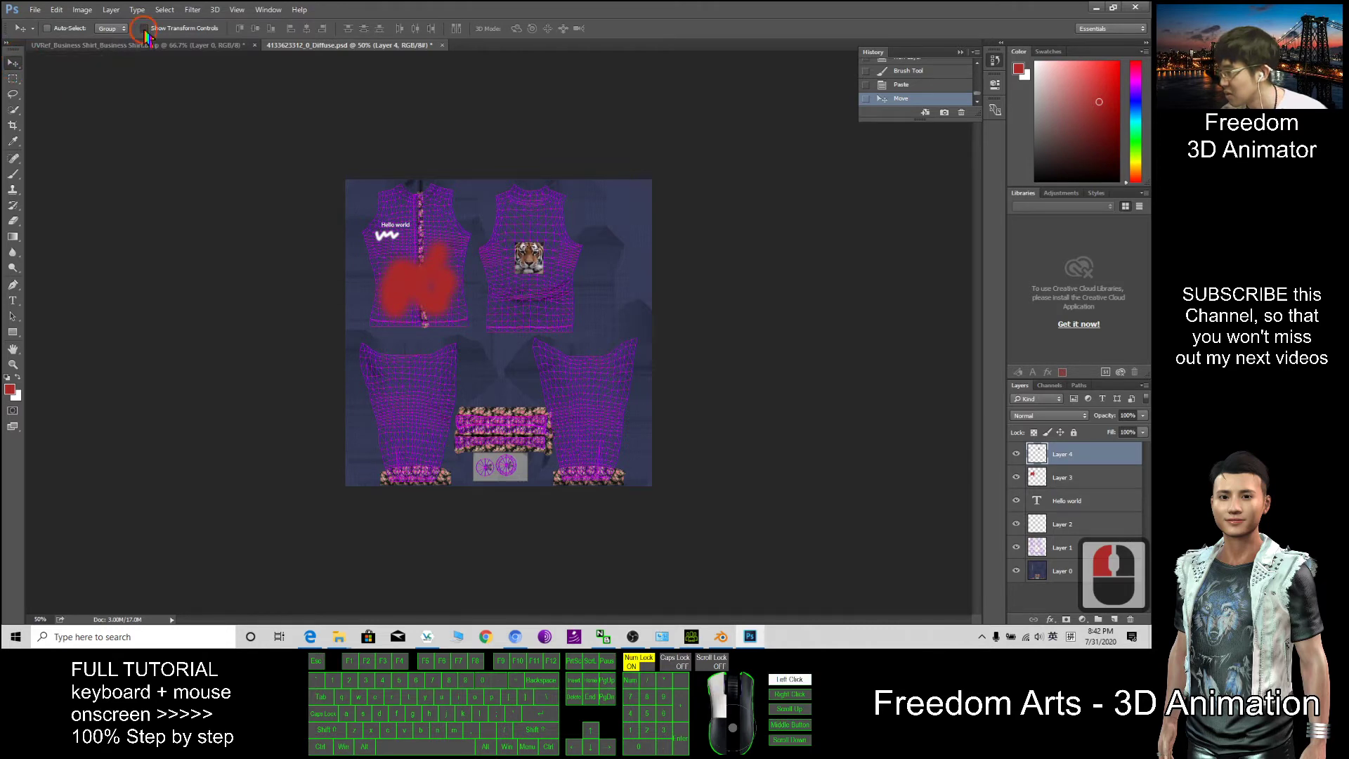
mouse_move(545, 276)
left_mouse_down()
mouse_move(593, 315)
mouse_move(587, 325)
mouse_move(545, 276)
left_mouse_up()
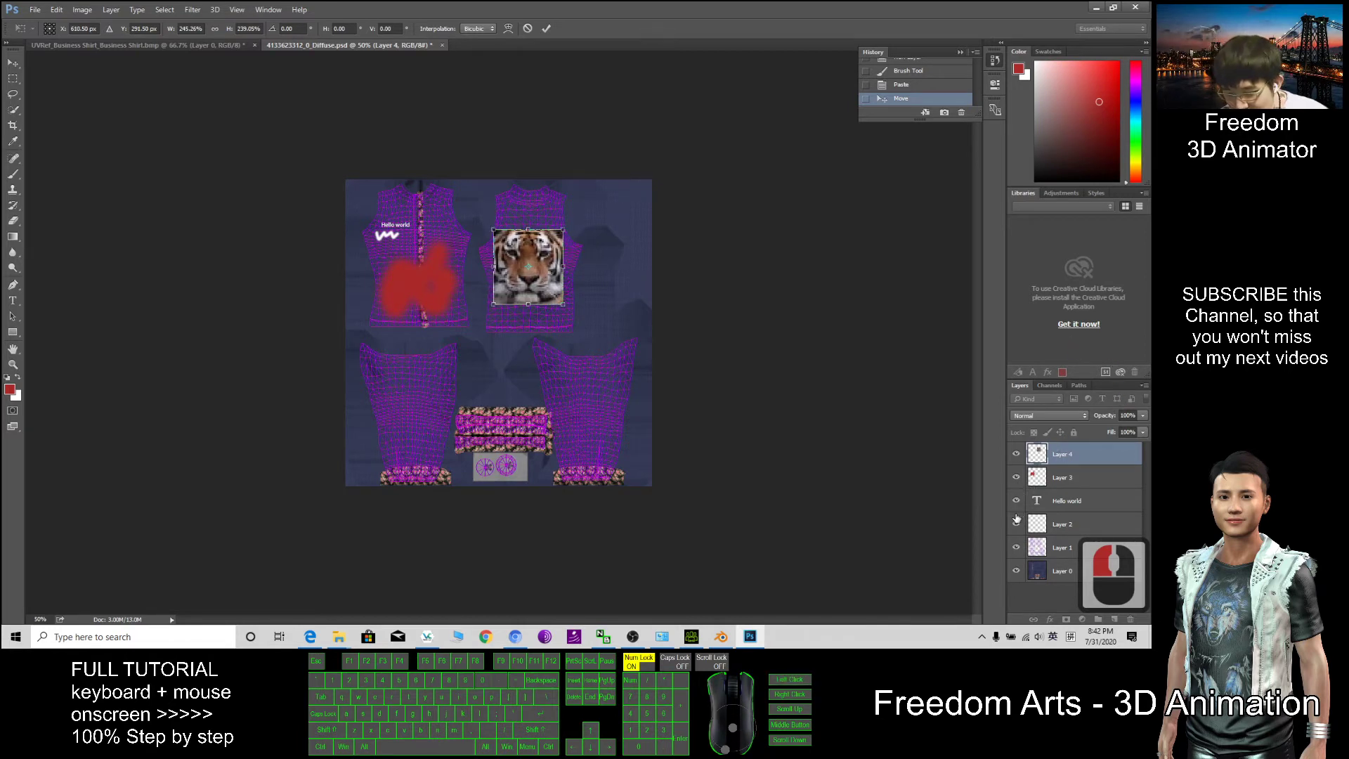
left_click(1015, 549)
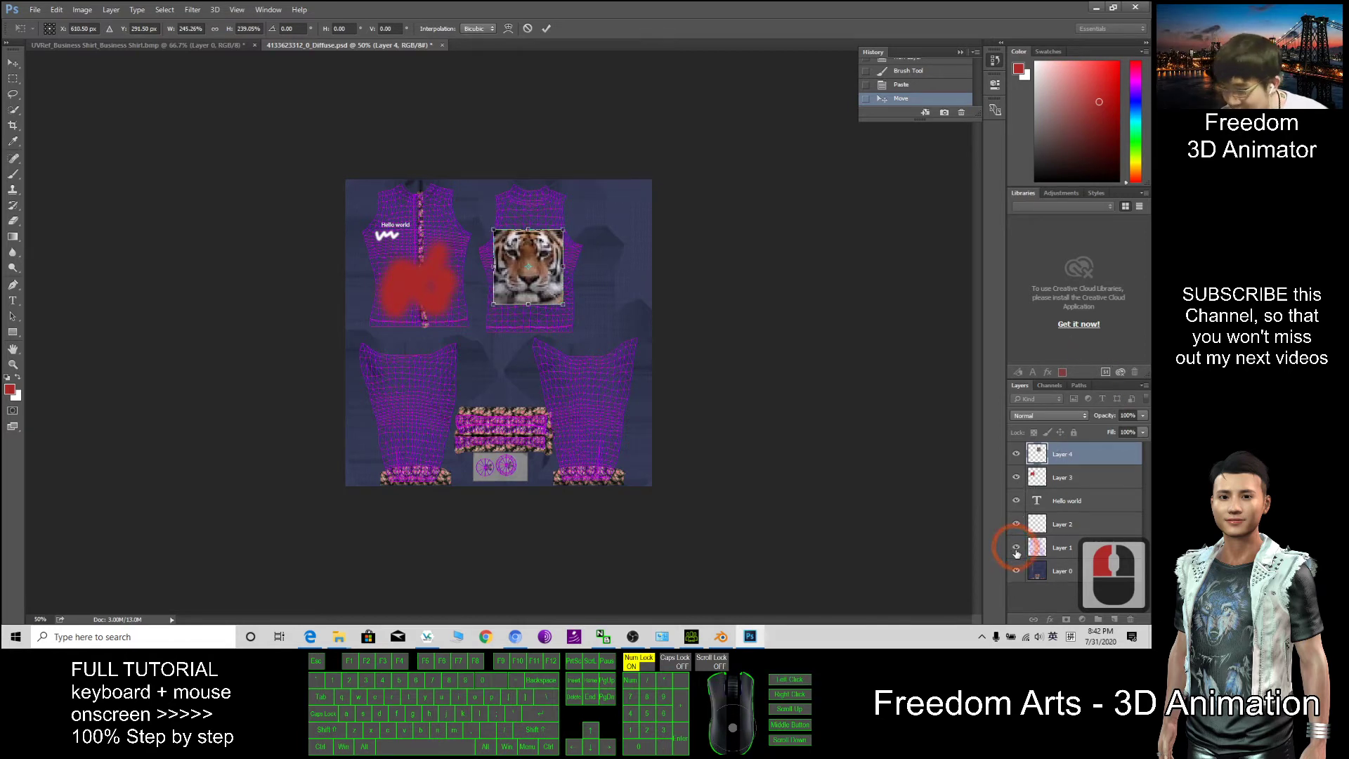
left_click(546, 29)
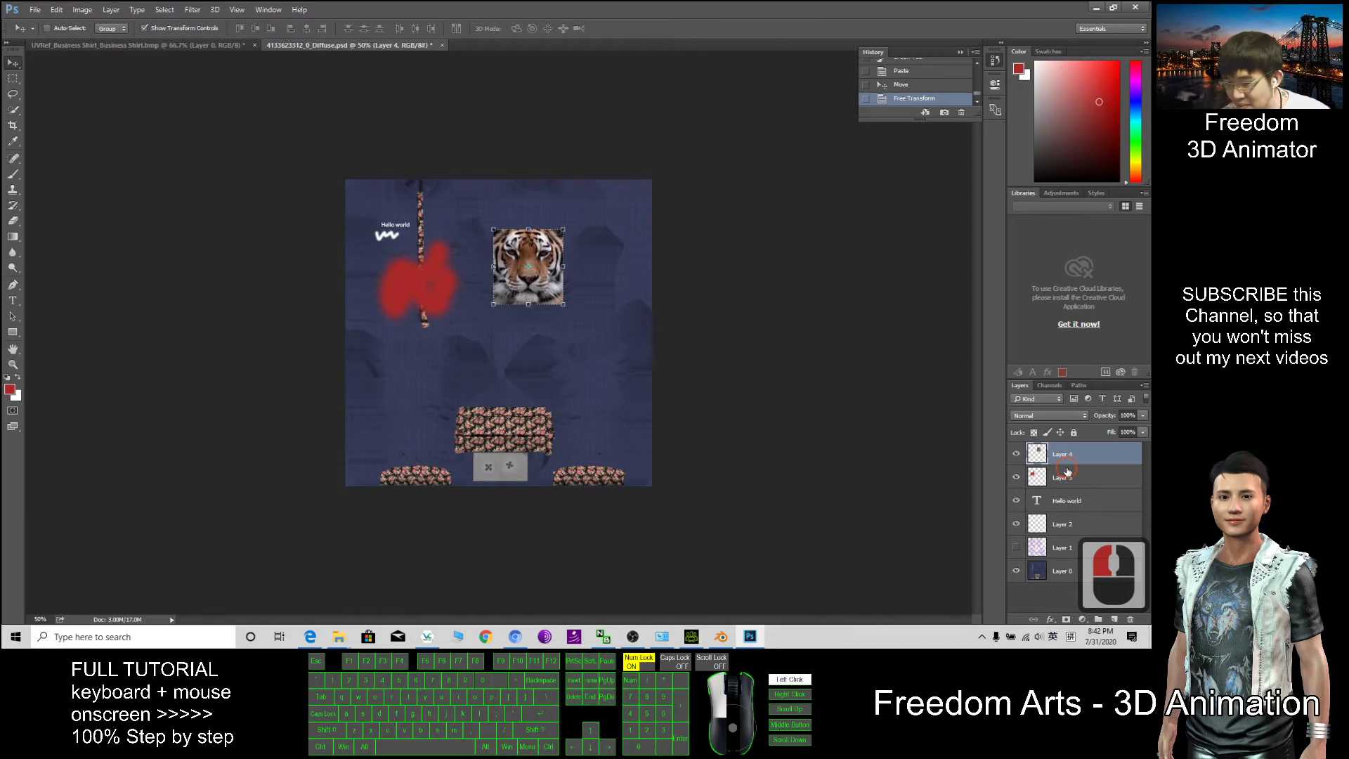
left_click(1066, 472)
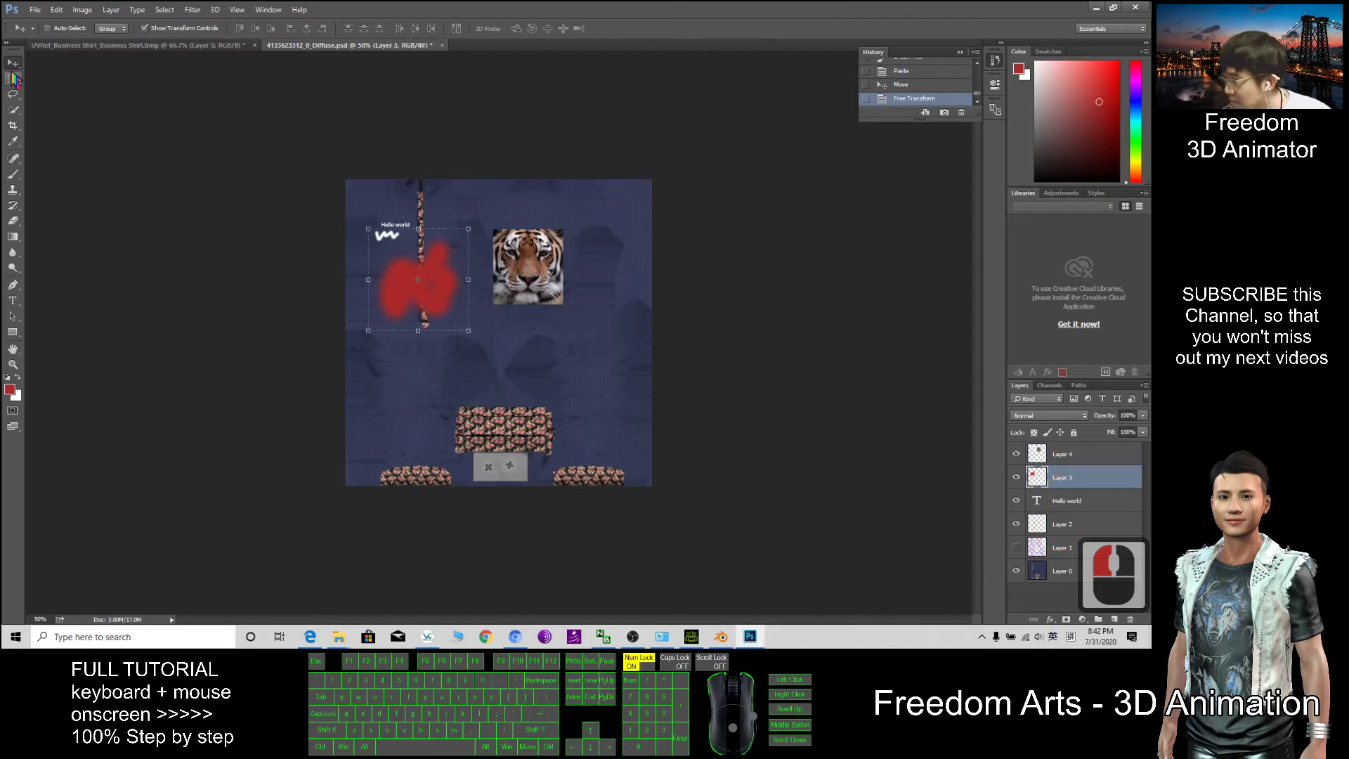
left_click(12, 78)
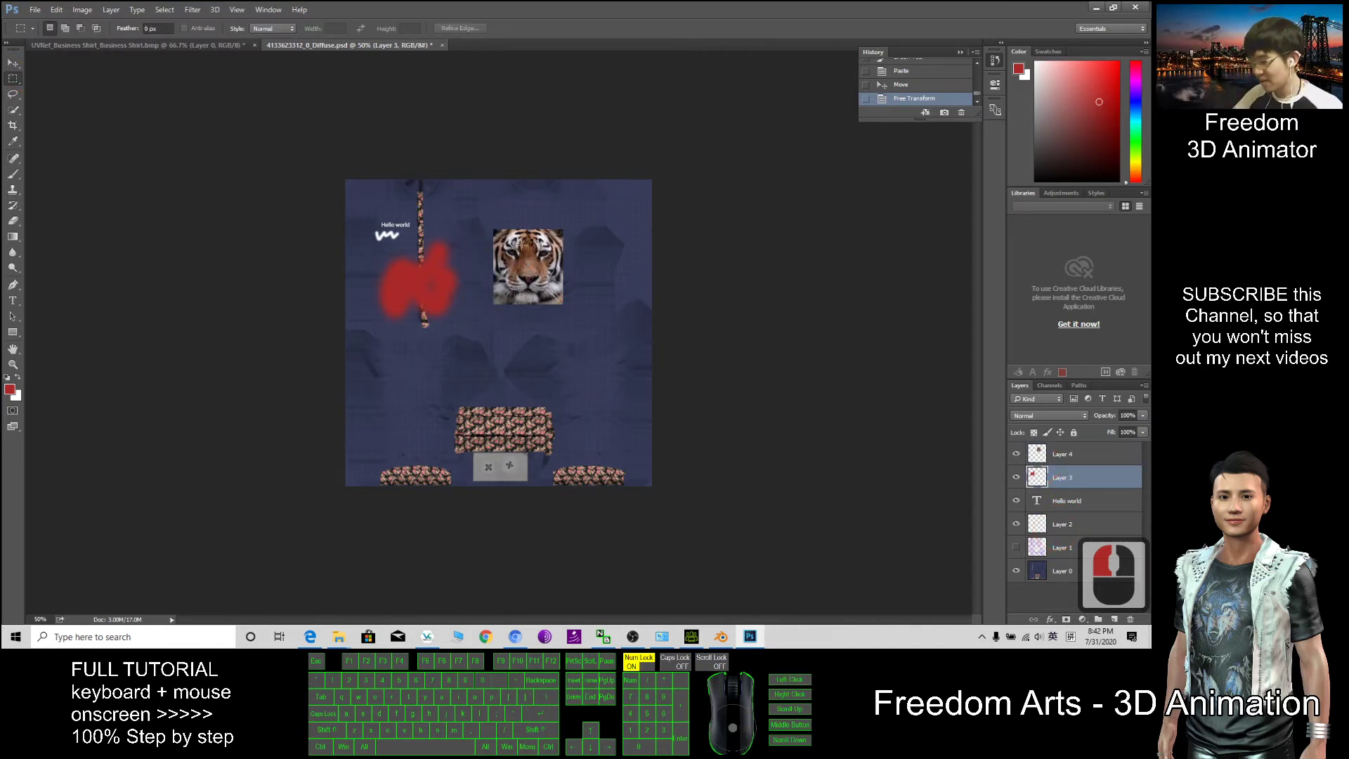
Restore the Photoshop window to a smaller size and minimize the browser and Character Creator to expose the desktop.
left_click(776, 63)
double_click(787, 13)
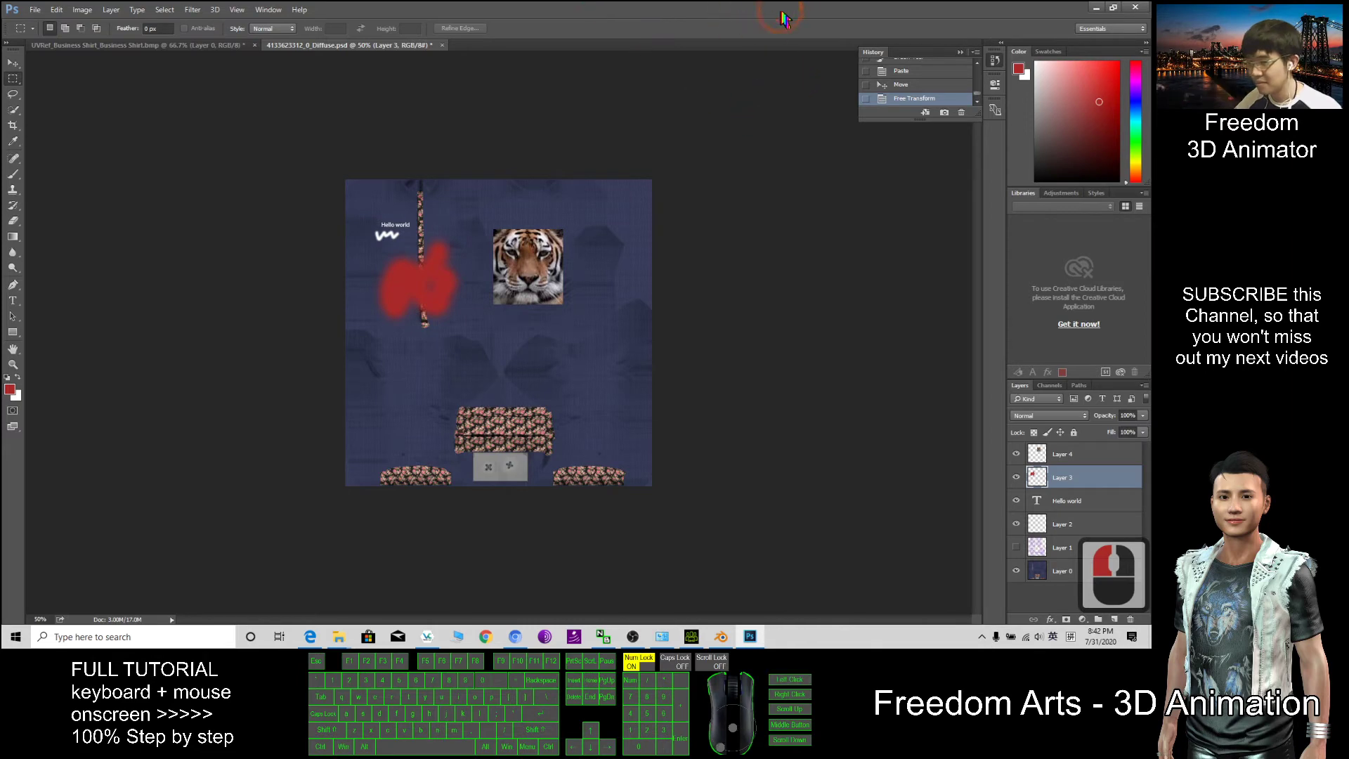
left_click_drag(746, 21, 848, 59)
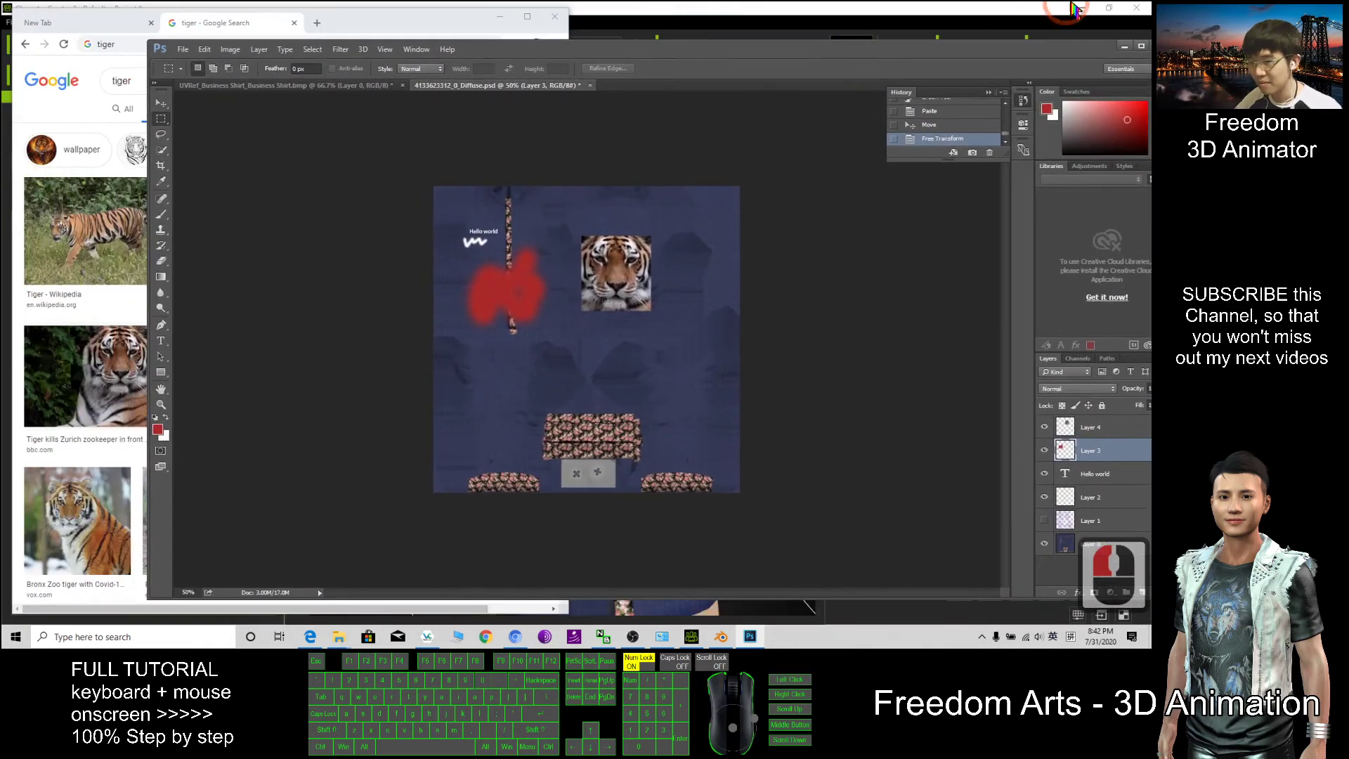
left_click(499, 28)
left_click(499, 17)
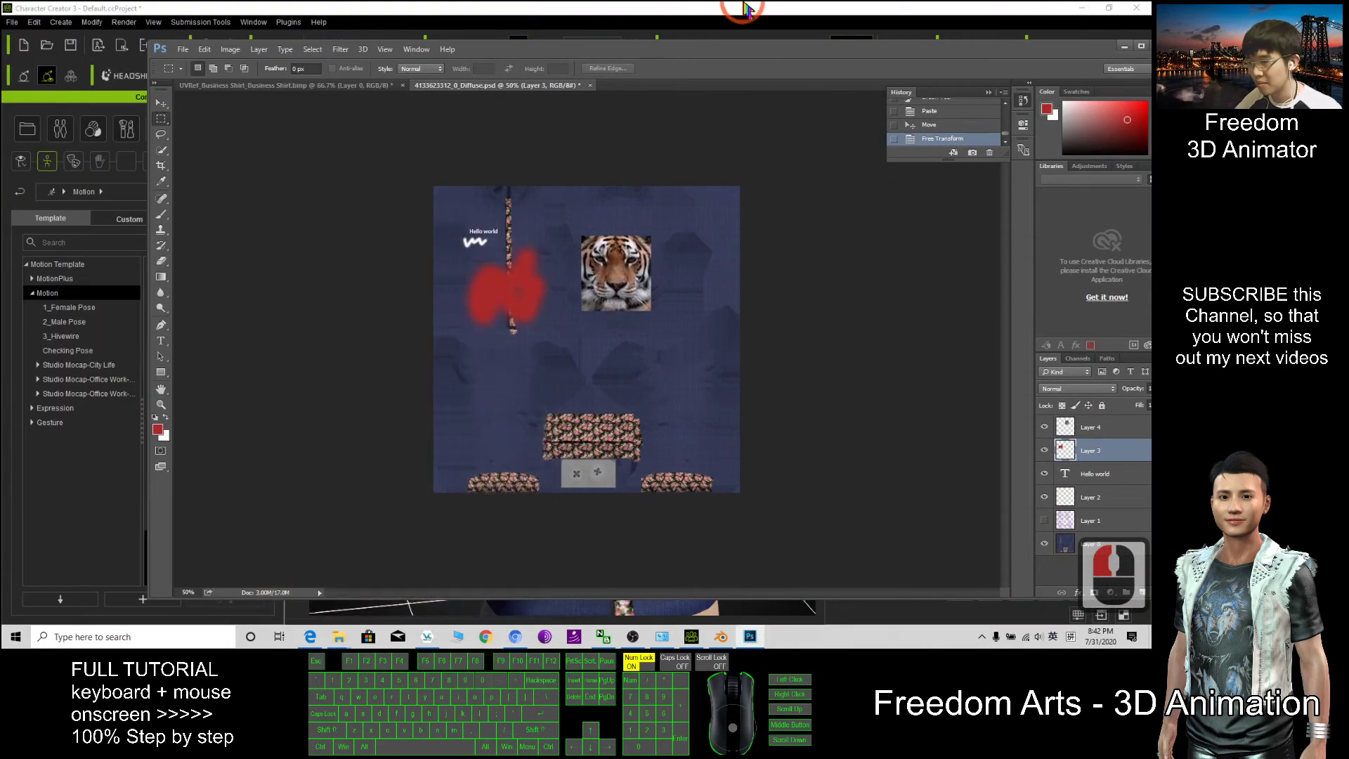
left_click(743, 10)
left_click(1080, 8)
left_click_drag(650, 40, 701, 43)
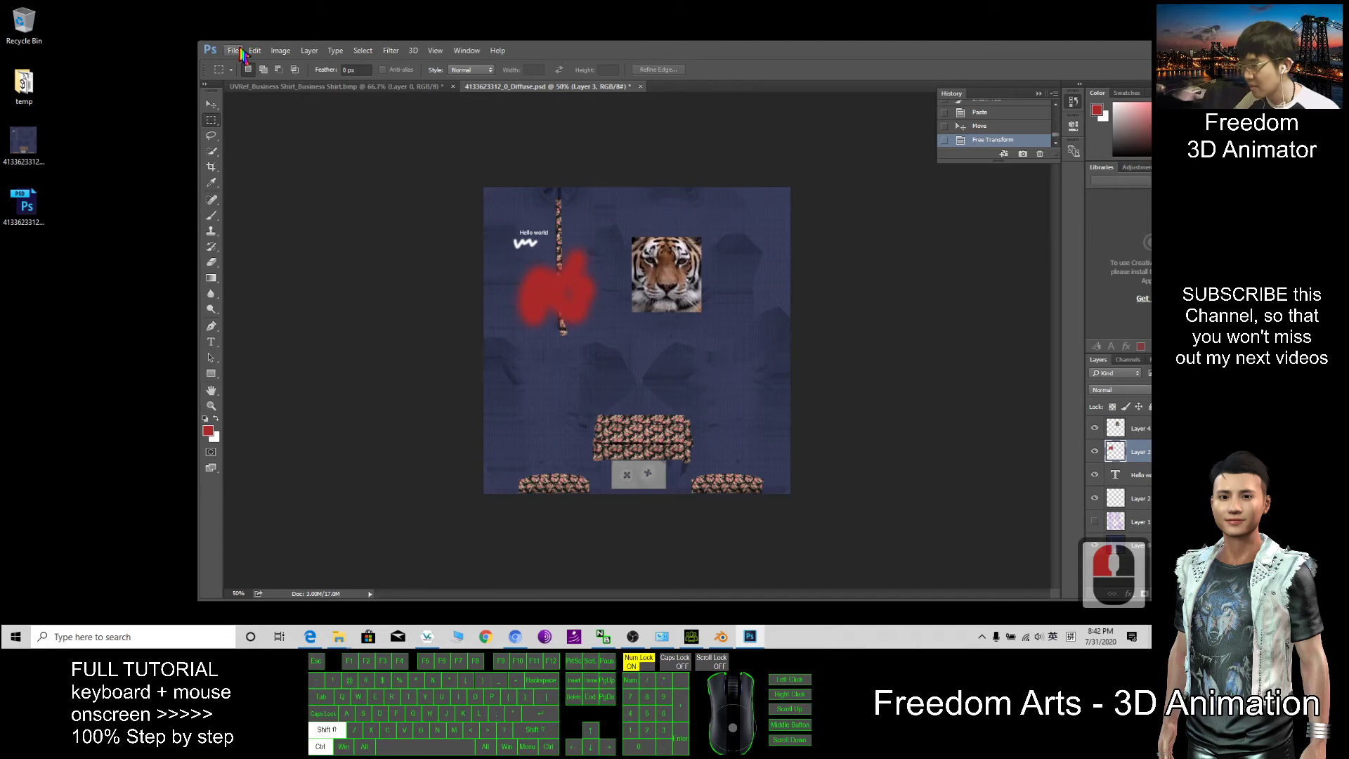
key("ctrl+shift+s")
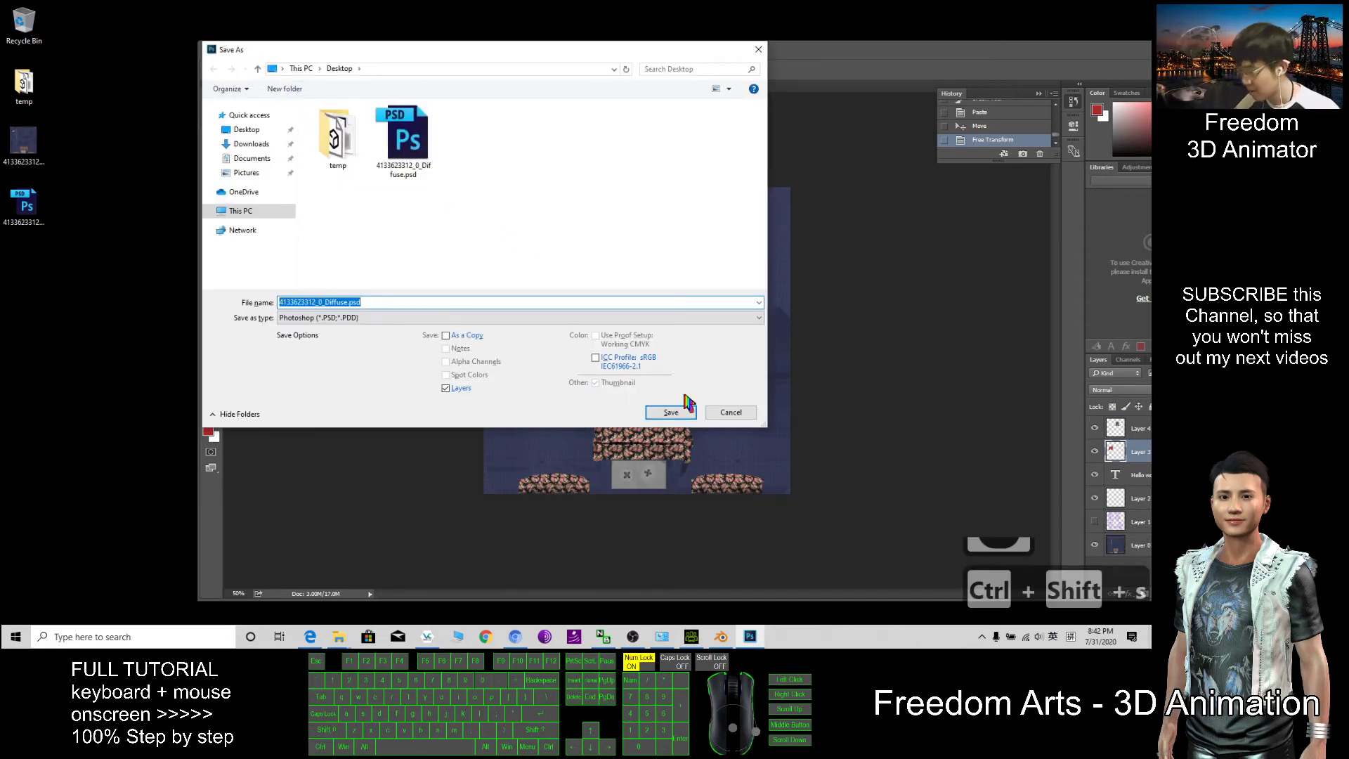
left_click(731, 412)
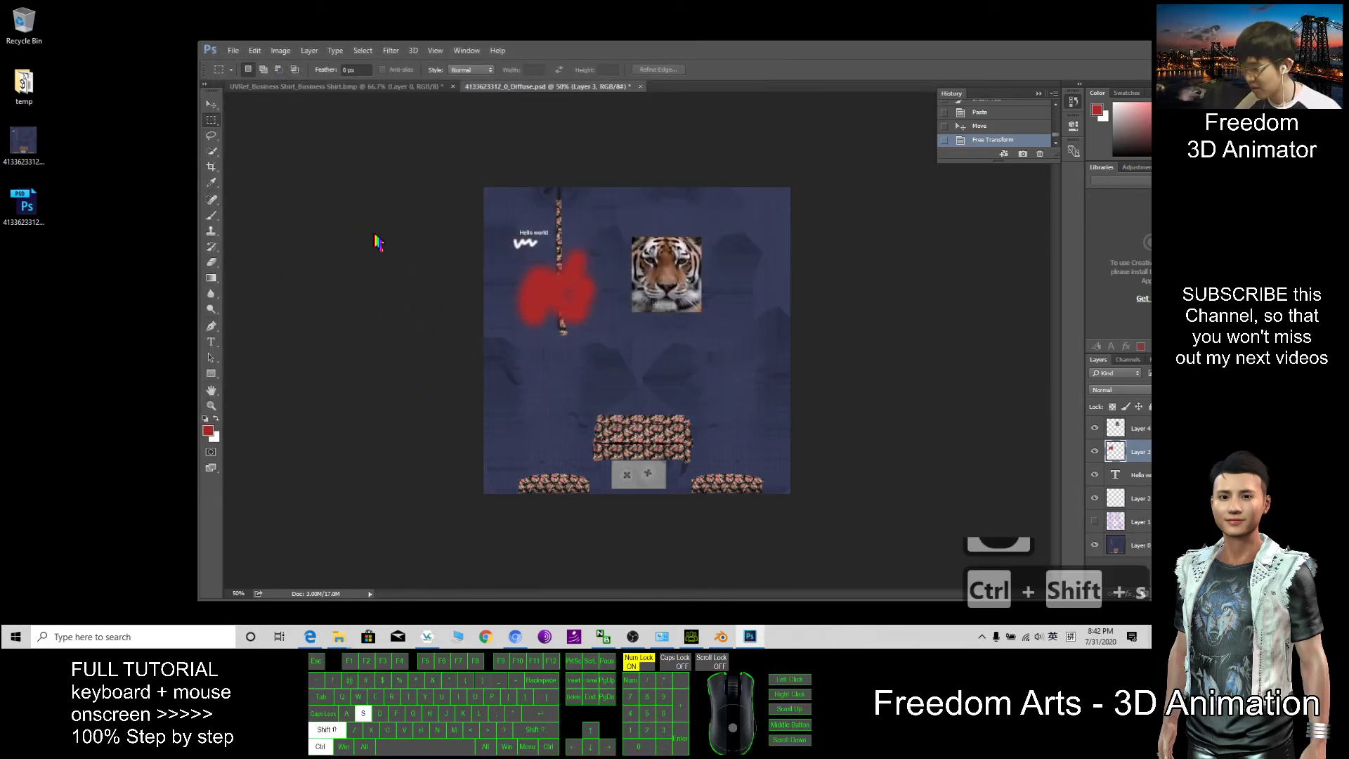
key("ctrl+shift+s")
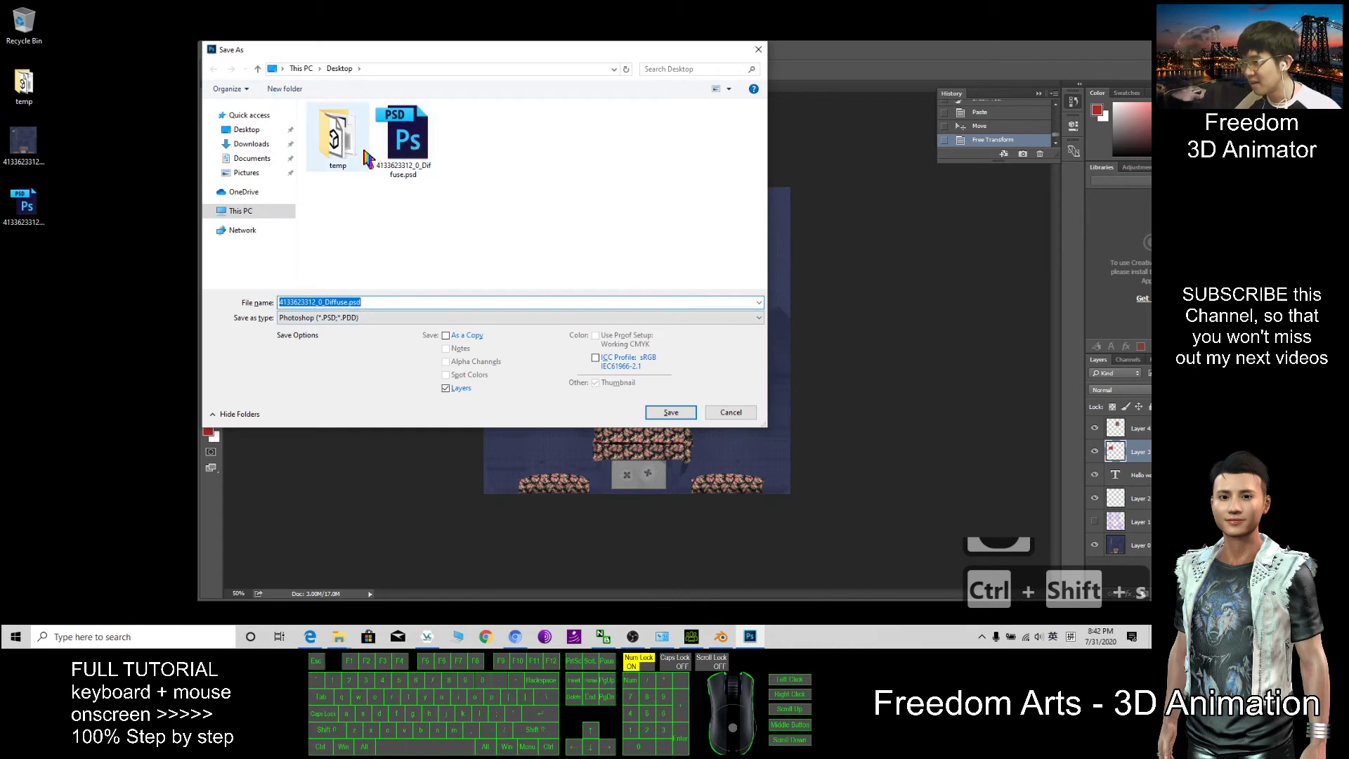
left_click(245, 129)
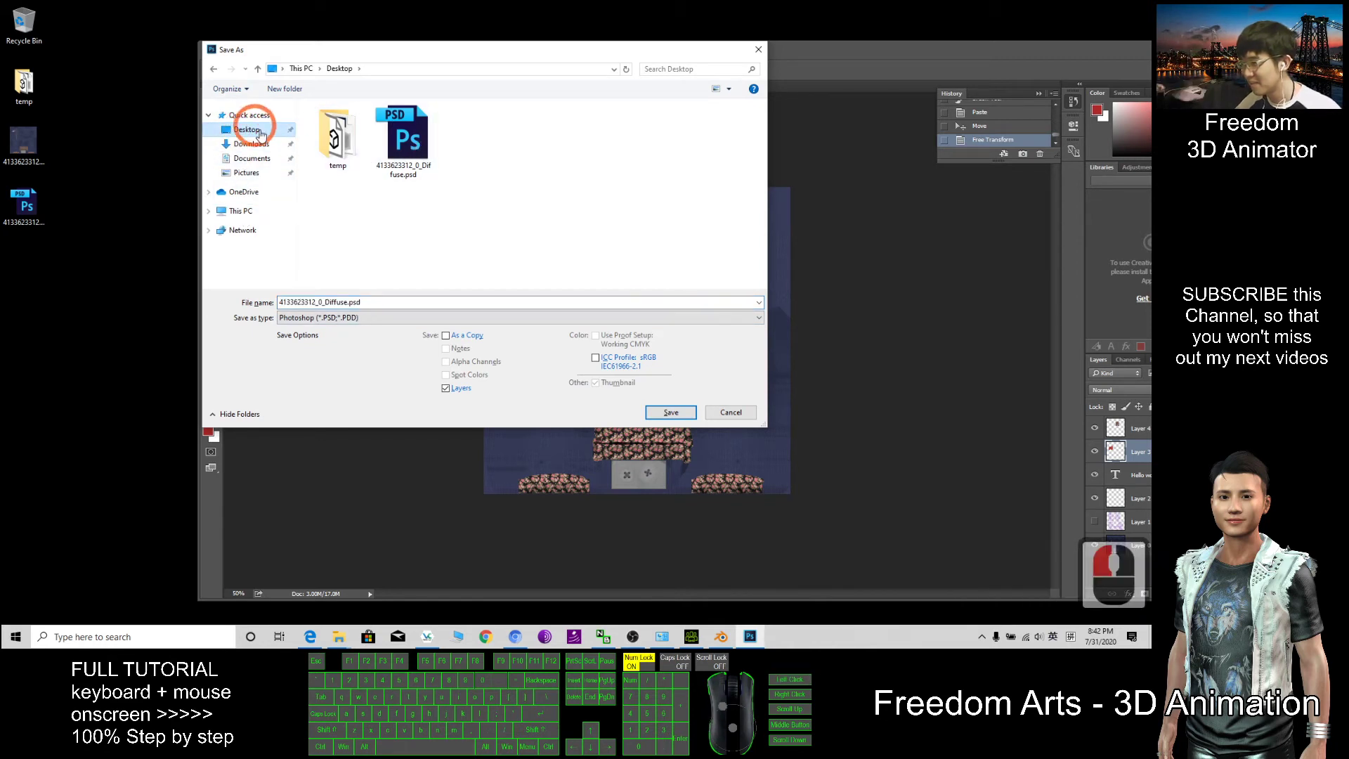
left_click(346, 303)
left_click(347, 303)
left_click(362, 302)
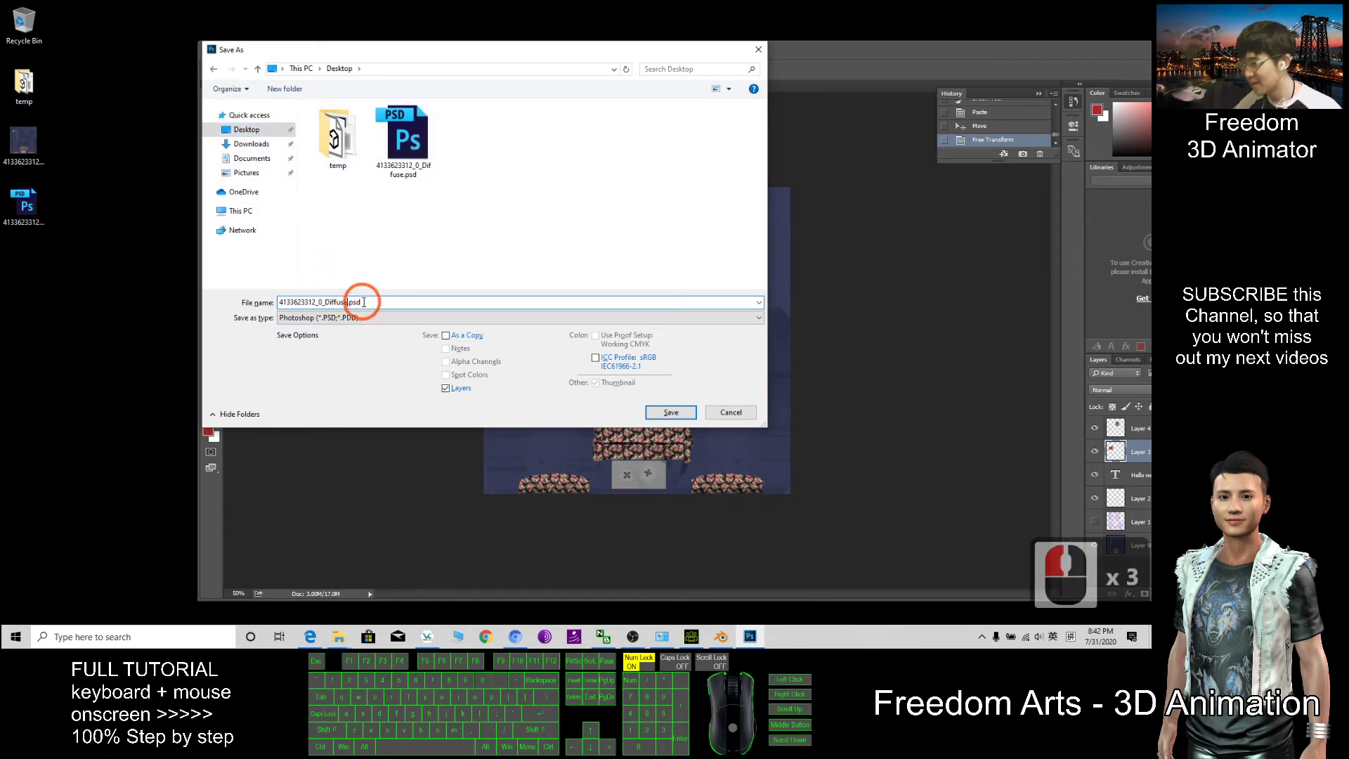
type("(t")
type("i")
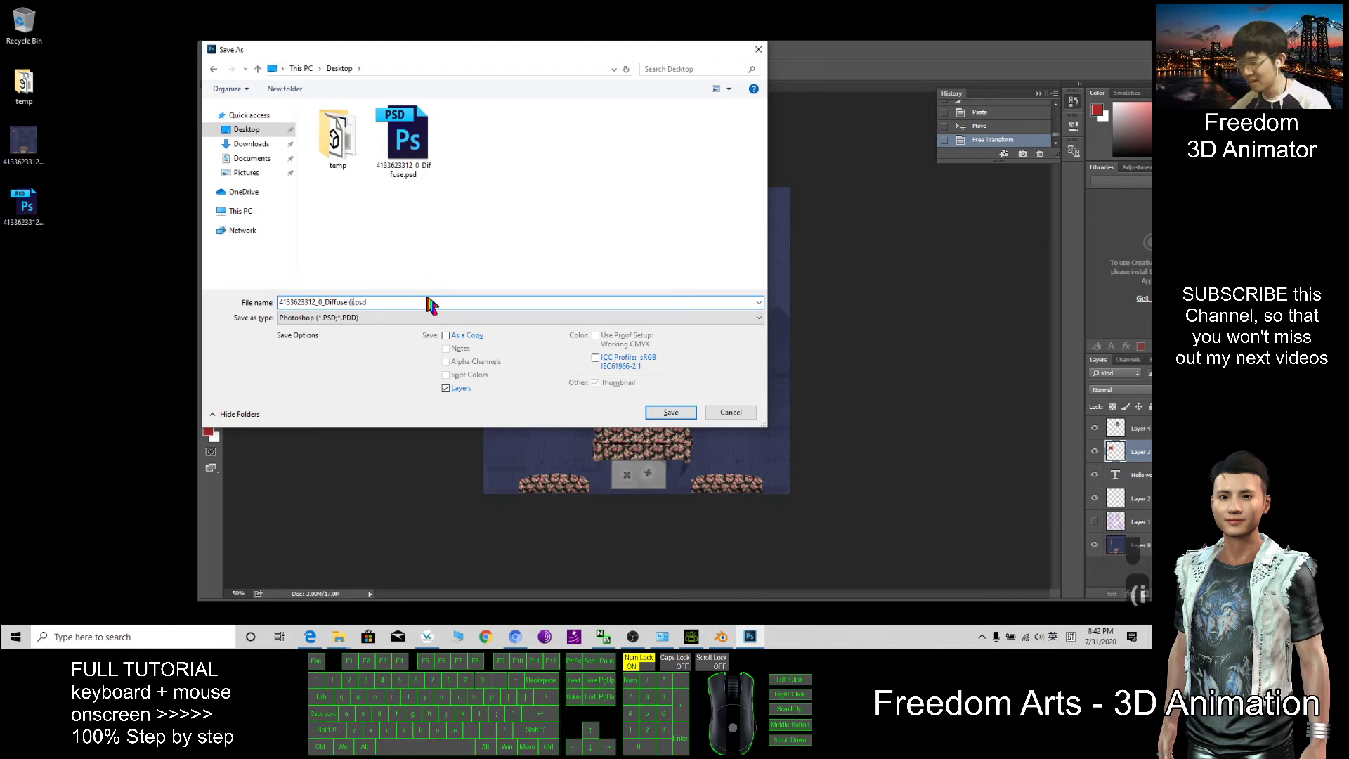
key("BackSpace")
type("tiger)")
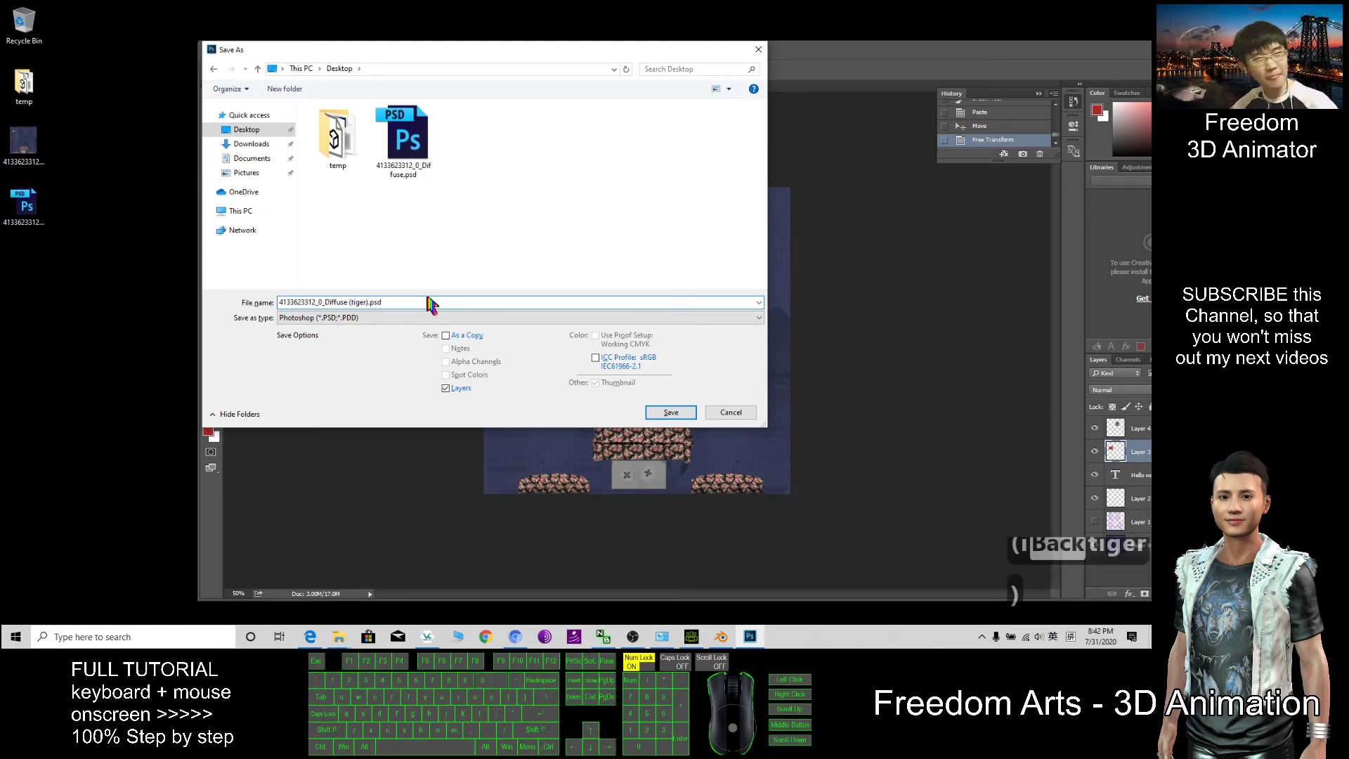
Save the texture in PNG format with Smallest / Slow compression and no interlacing.
left_click(342, 319)
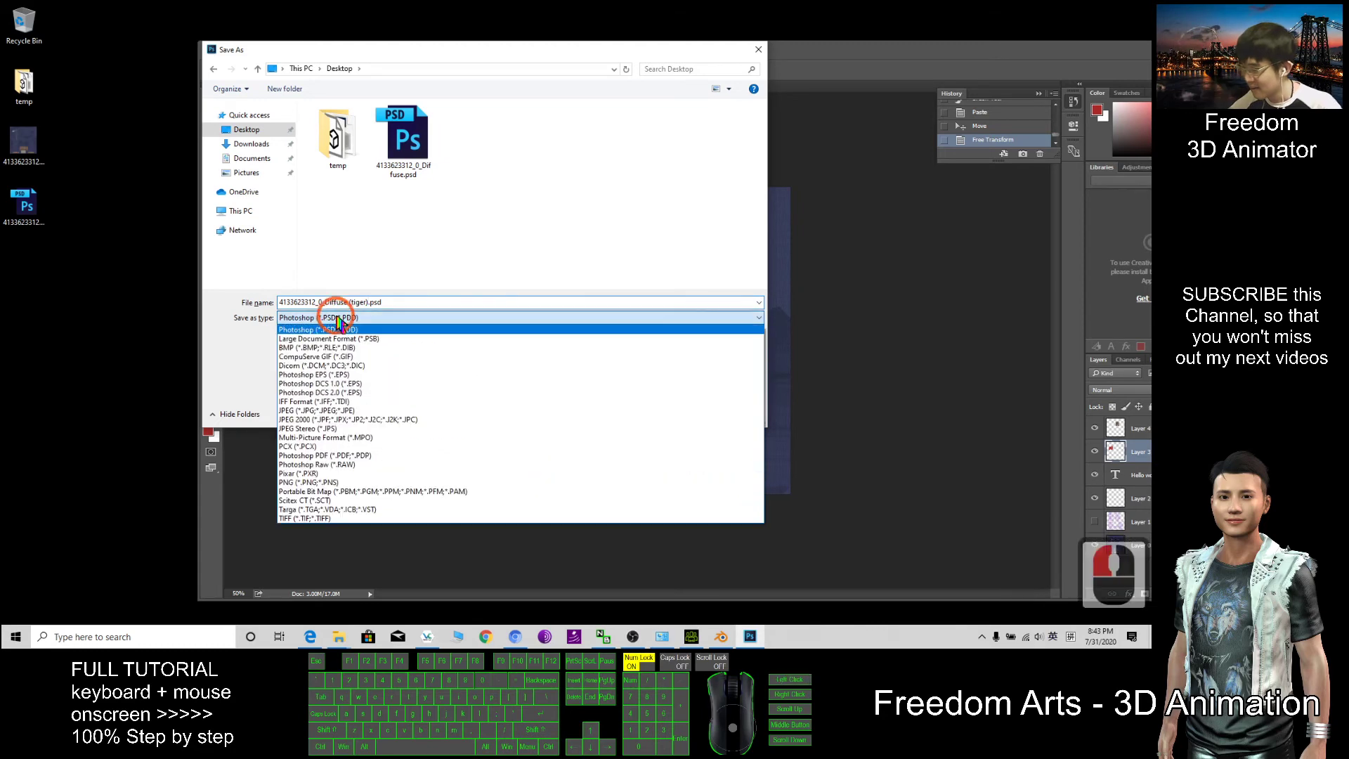
left_click(297, 481)
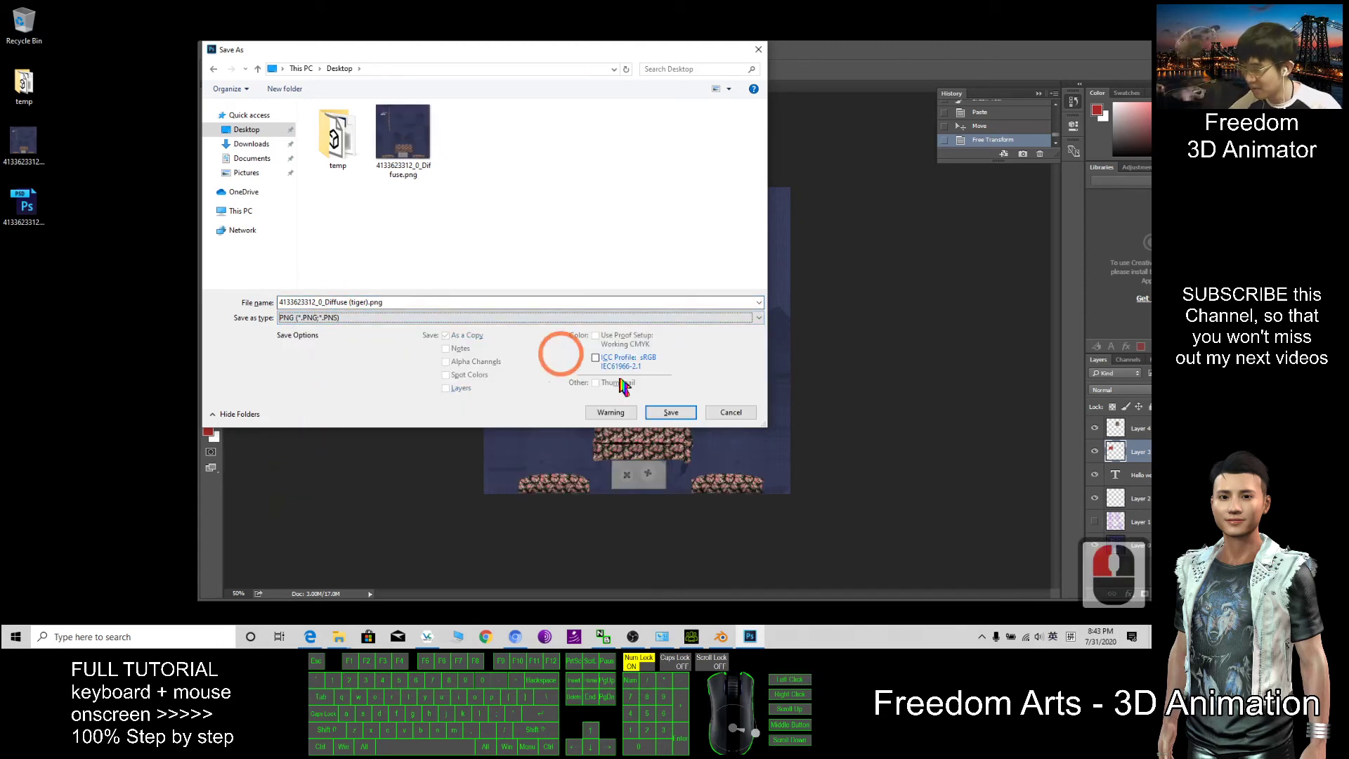
left_click(669, 413)
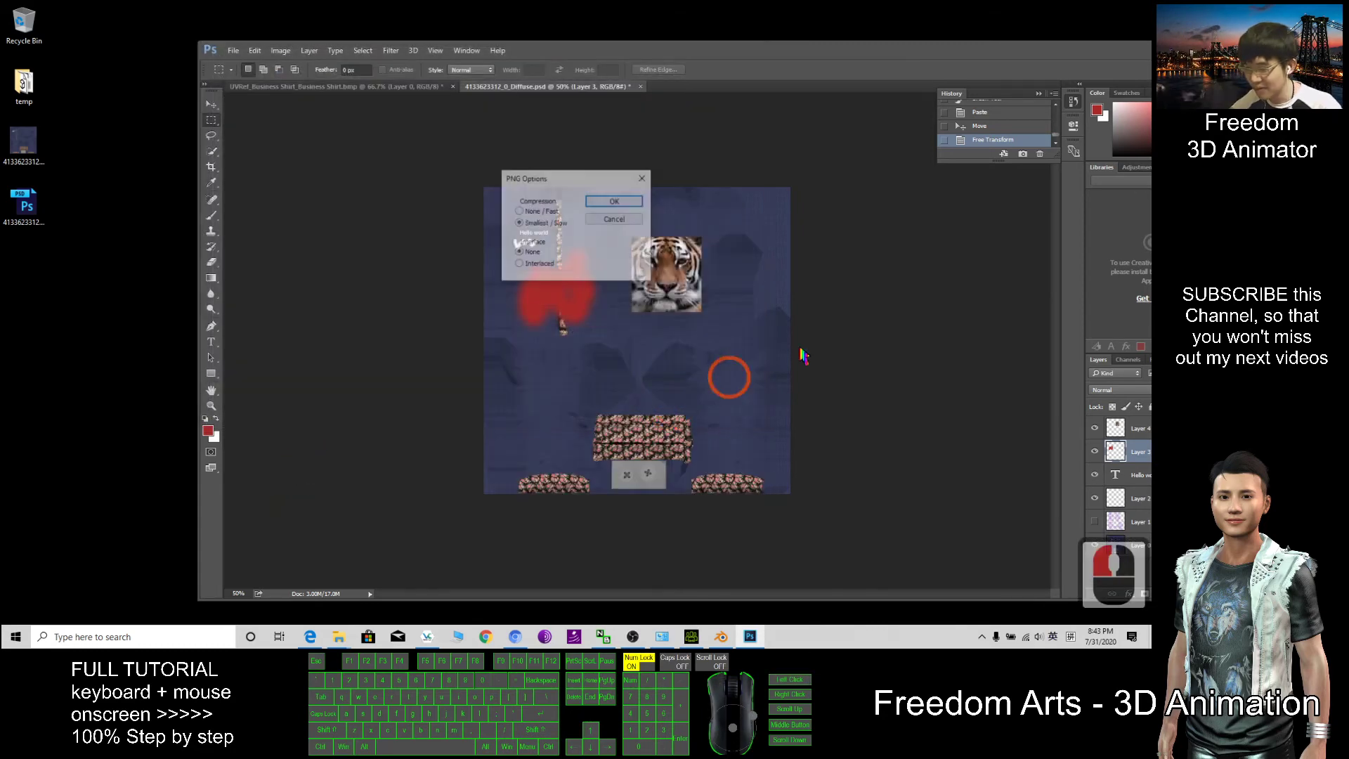
left_click(610, 203)
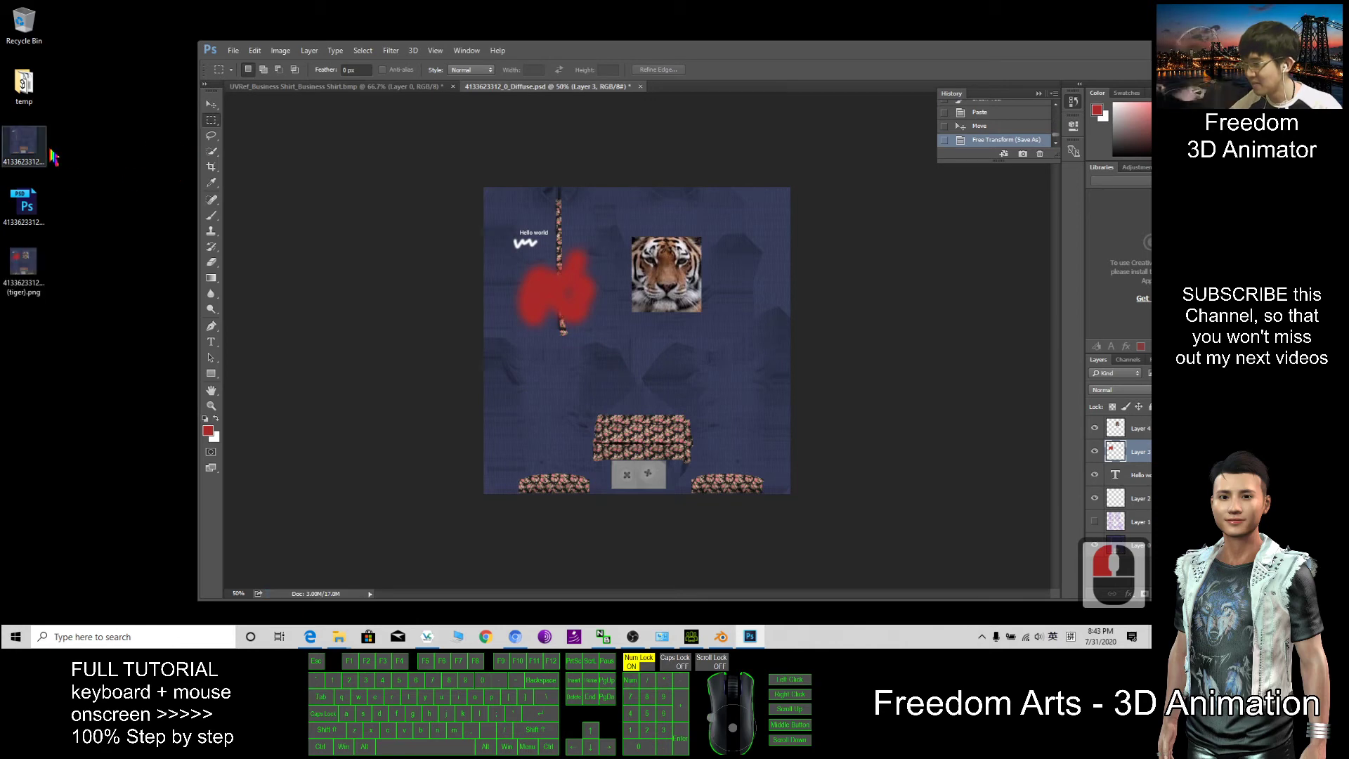
Switch to Character Creator, orbit around the shirt, and shift the restored window so the desktop image files are accessible.
left_click(25, 288)
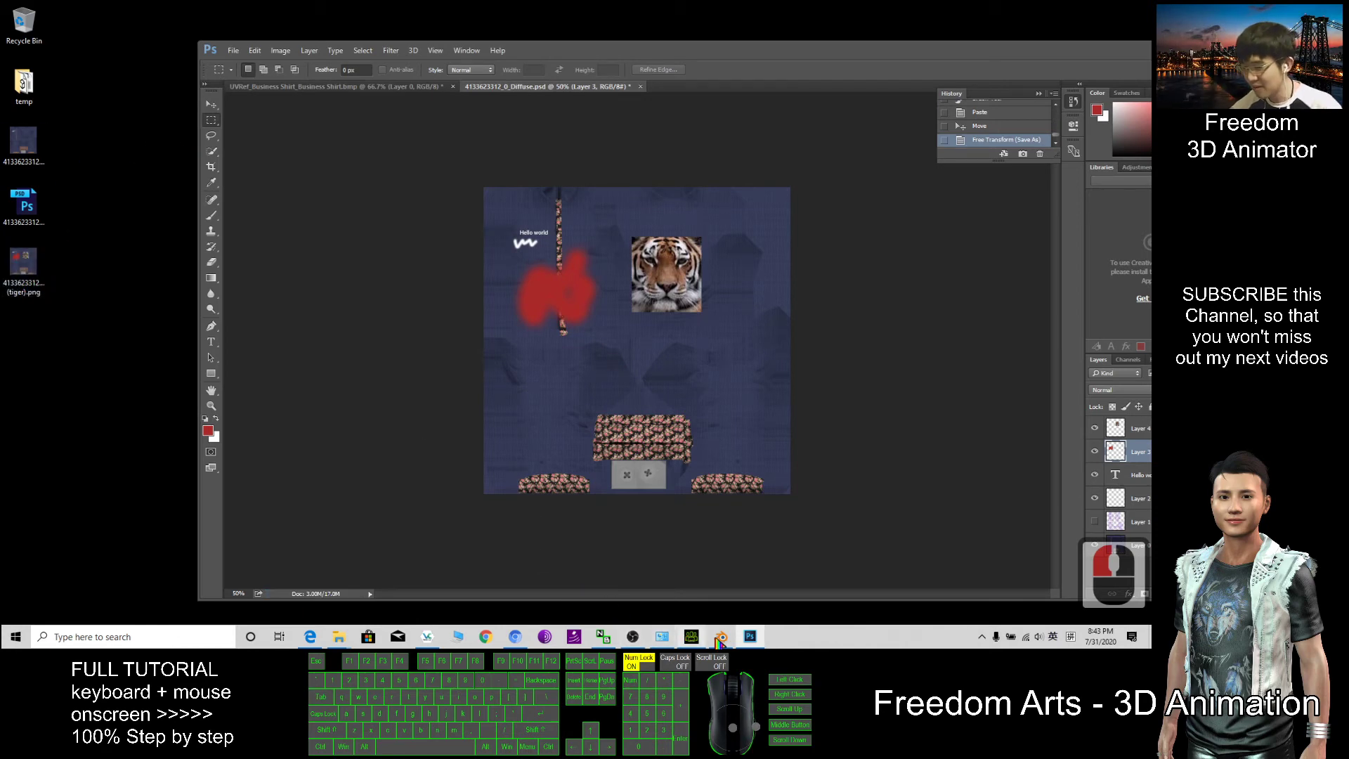
left_click(691, 637)
scroll(752, 430, "down", 2)
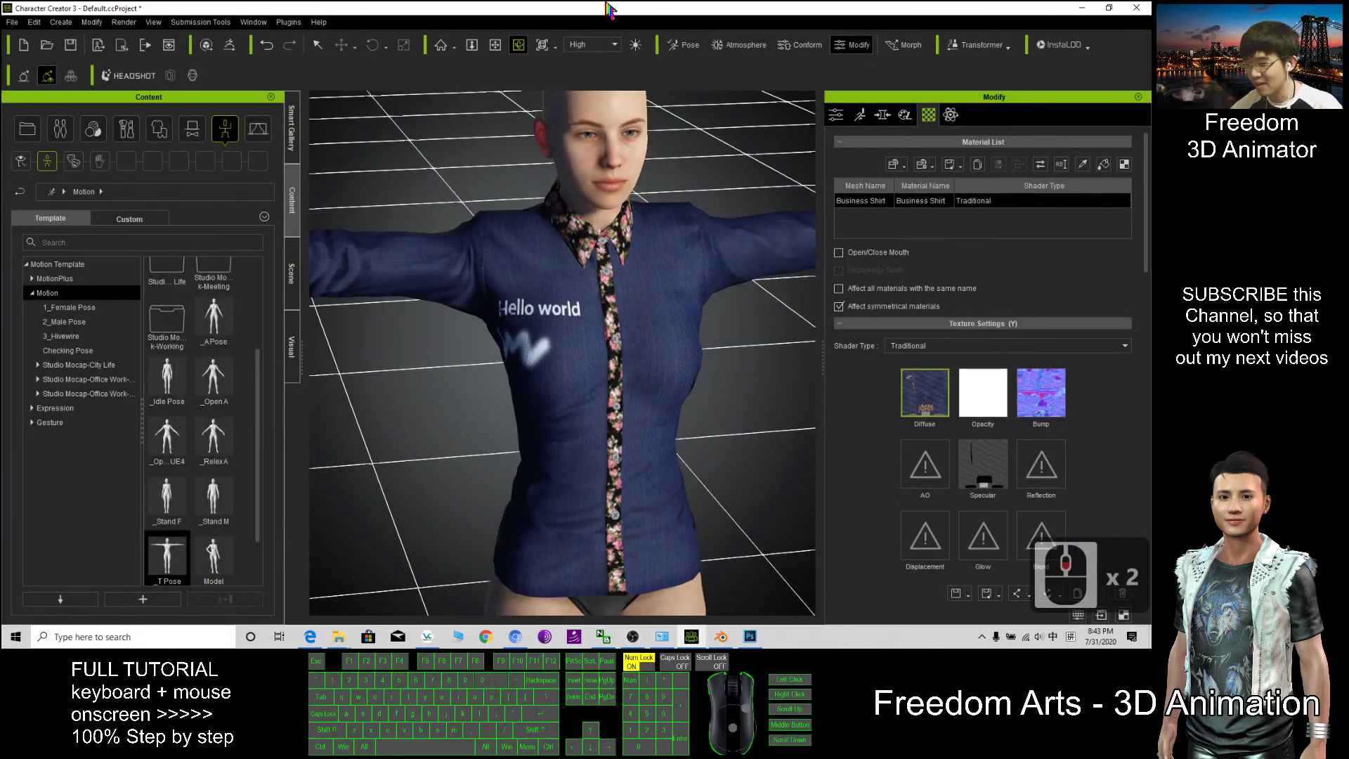
scroll(642, 381, "down", 6)
left_click_drag(748, 382, 12, 322)
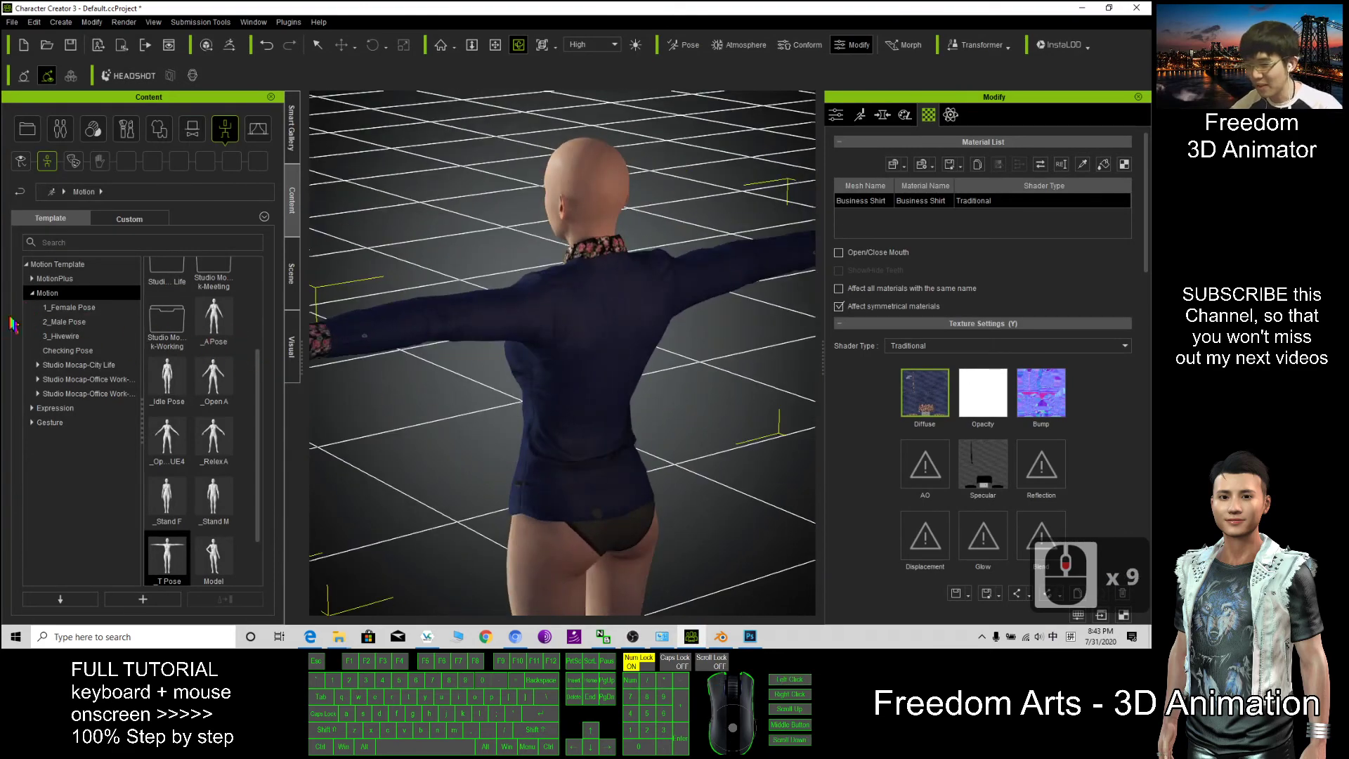
left_click_drag(569, 370, 755, 389)
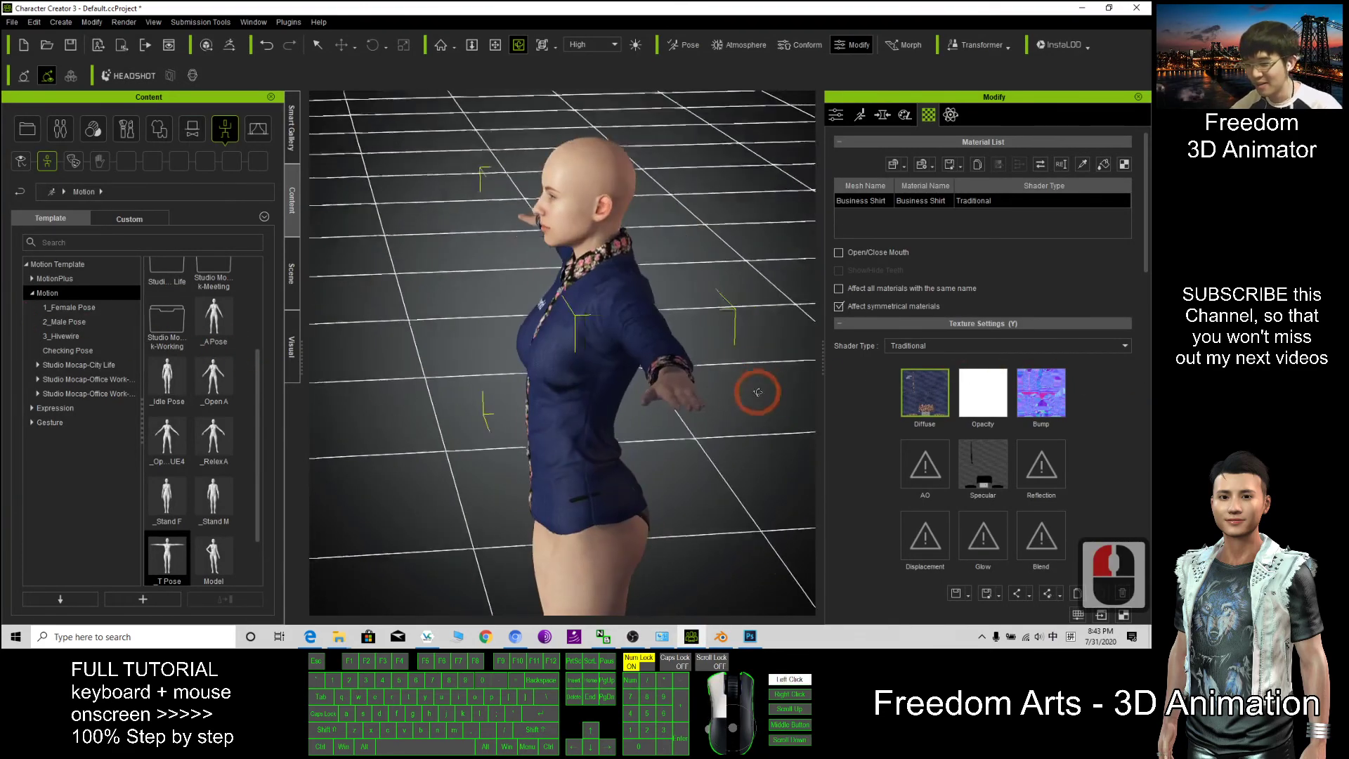
left_click_drag(677, 10, 792, 31)
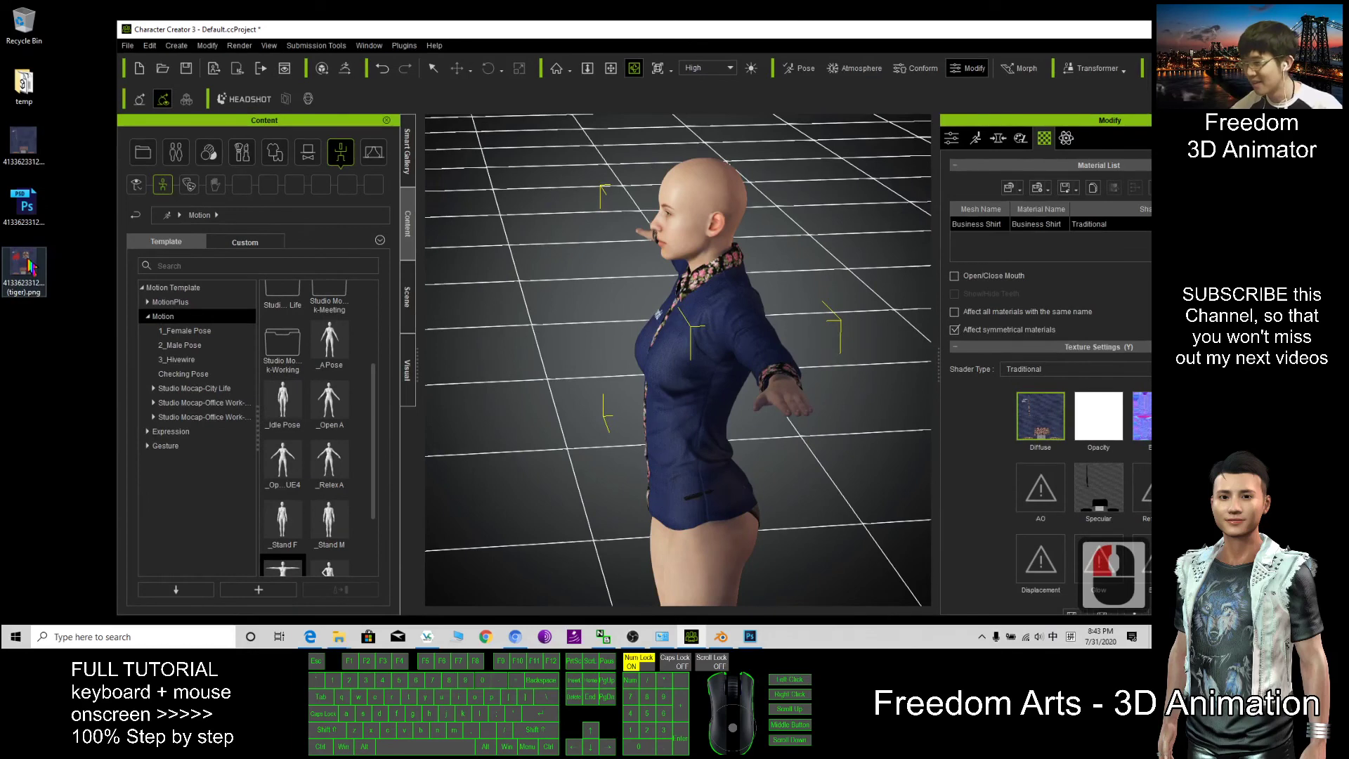
Preview the saved "(tiger).png" image in Photos, close it, and load the file as the Business Shirt's Diffuse texture.
double_click(27, 261)
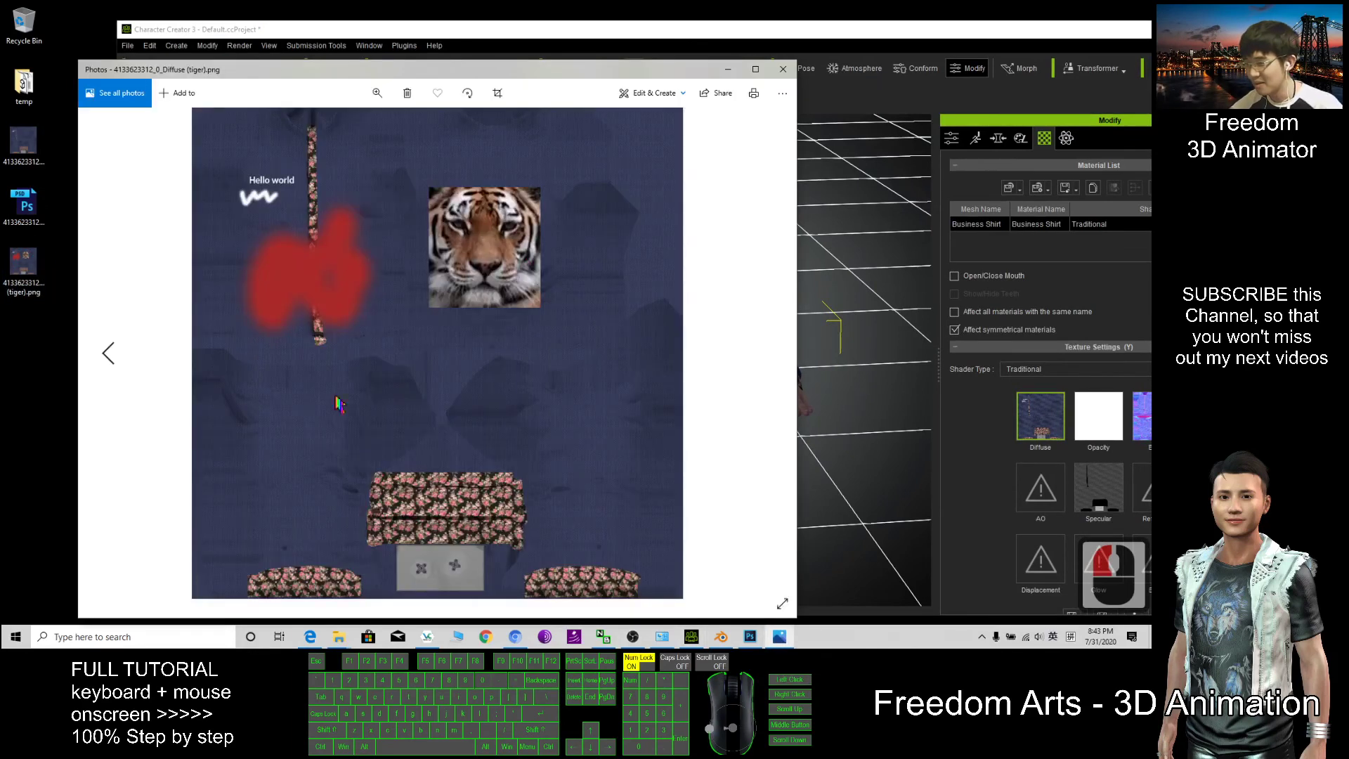
left_click(782, 69)
left_click_drag(24, 263, 1045, 406)
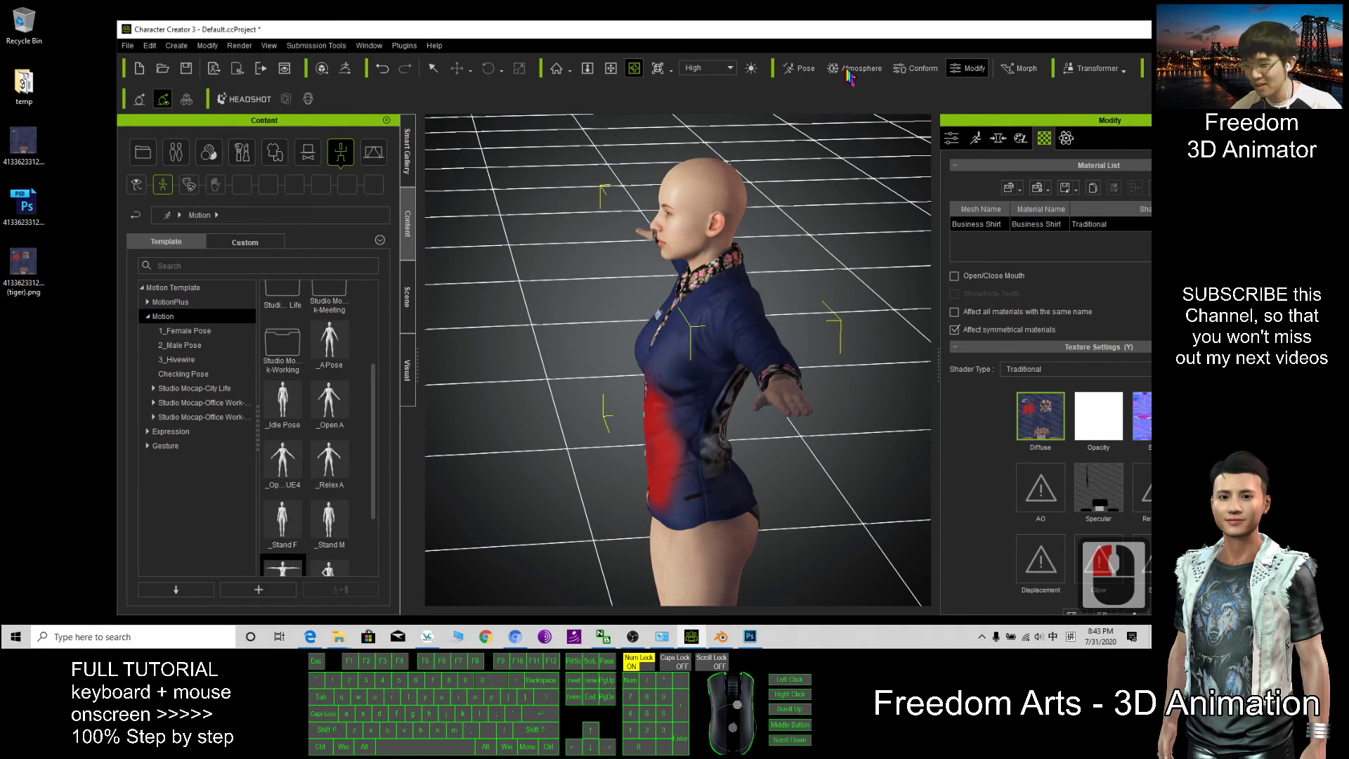
Maximize Character Creator and examine the text, paint and tiger image on the 3D shirt from several angles.
left_click_drag(859, 31, 784, 1)
left_click_drag(545, 383, 791, 430)
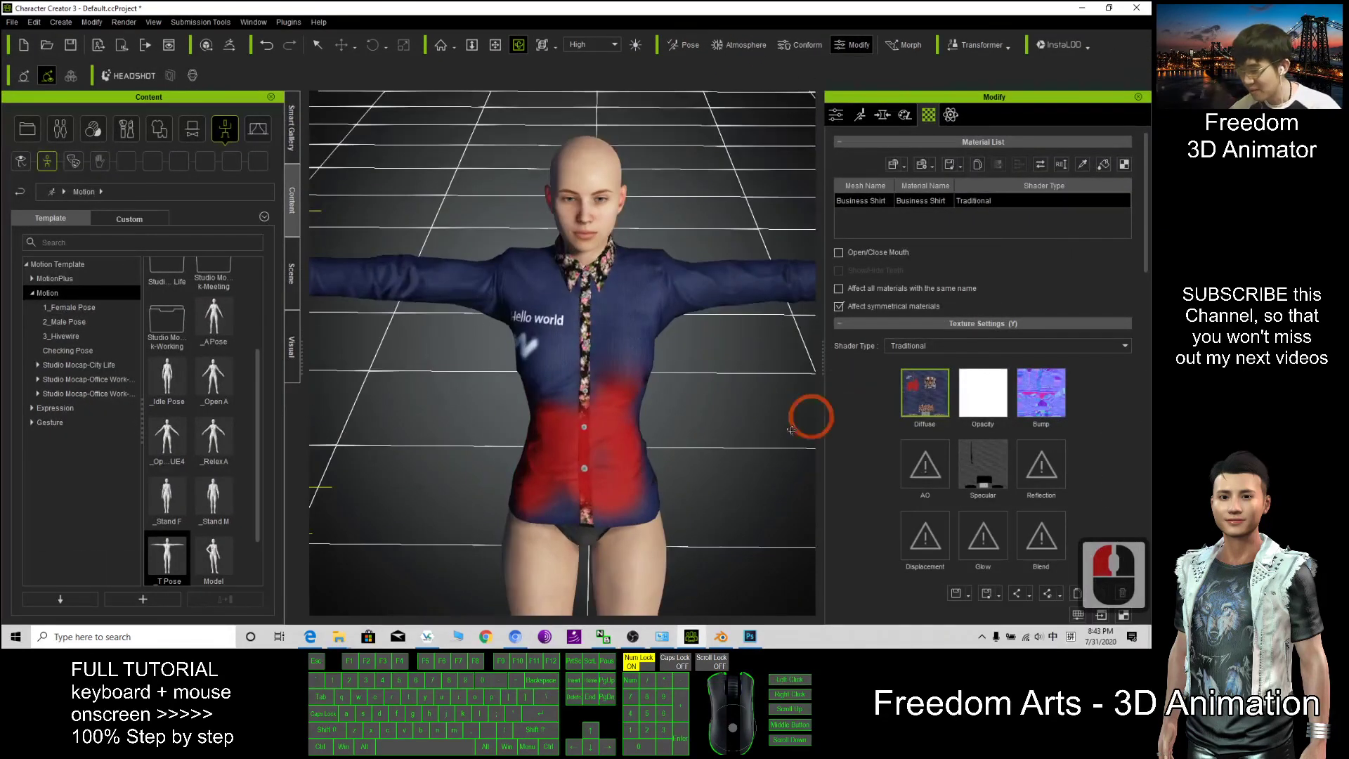
scroll(560, 417, "up", 8)
key("x")
left_click_drag(613, 460, 621, 316)
key("c")
left_click_drag(526, 337, 590, 322)
scroll(590, 322, "down", 5)
key("c")
left_click_drag(518, 410, 1018, 281)
left_click_drag(1025, 595, 1026, 595)
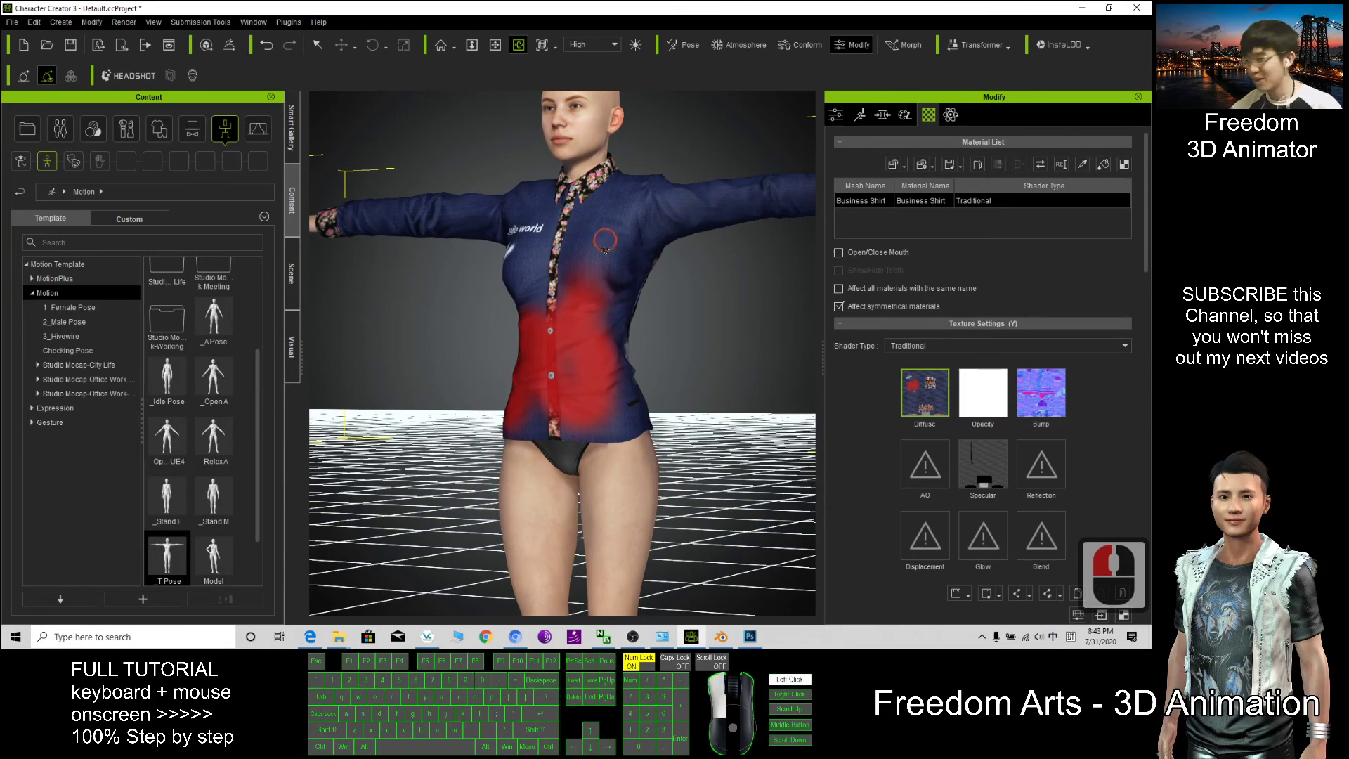
left_click_drag(605, 249, 789, 322)
left_click_drag(548, 295, 588, 238)
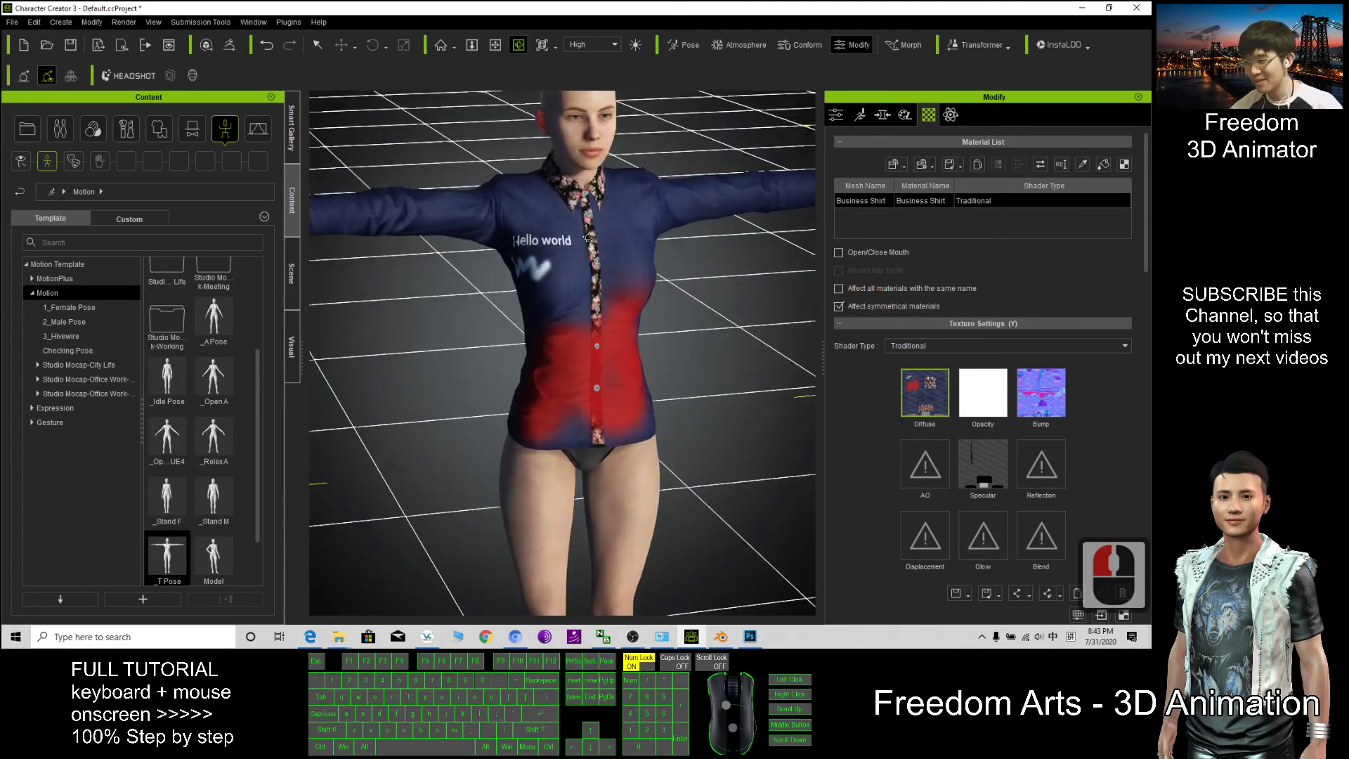
left_click_drag(720, 260, 984, 397)
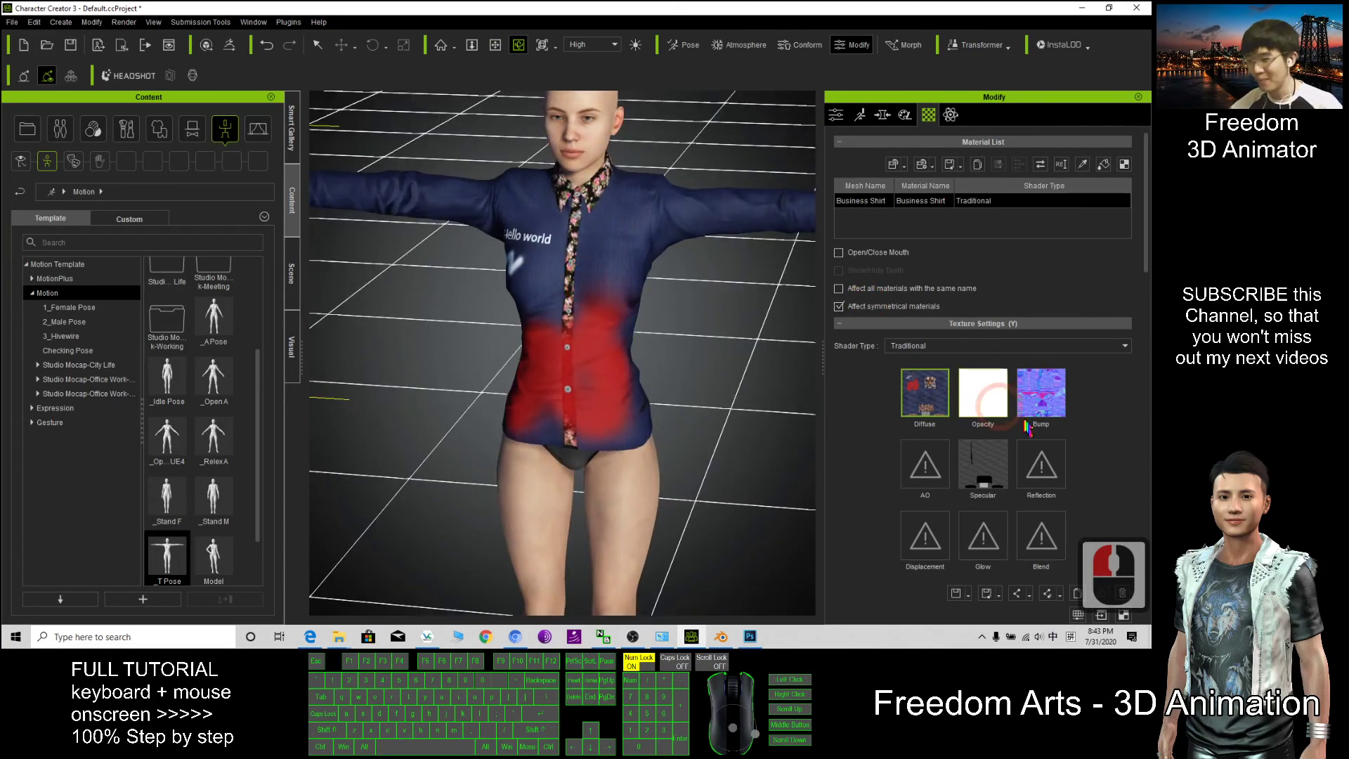
Glance at the edited texture in Photoshop, return to Character Creator, and look over the front of the whole shirt.
left_click(751, 639)
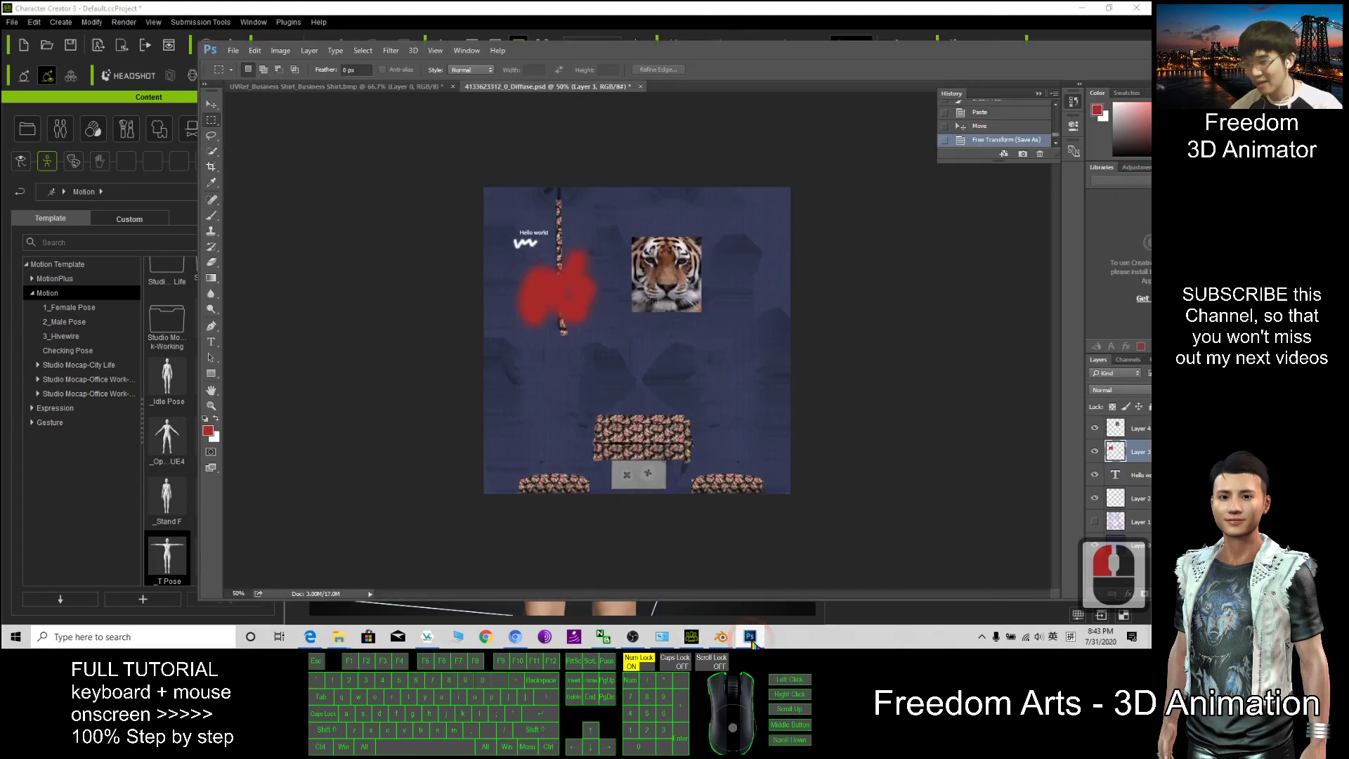
left_click(750, 638)
scroll(582, 285, "down", 3)
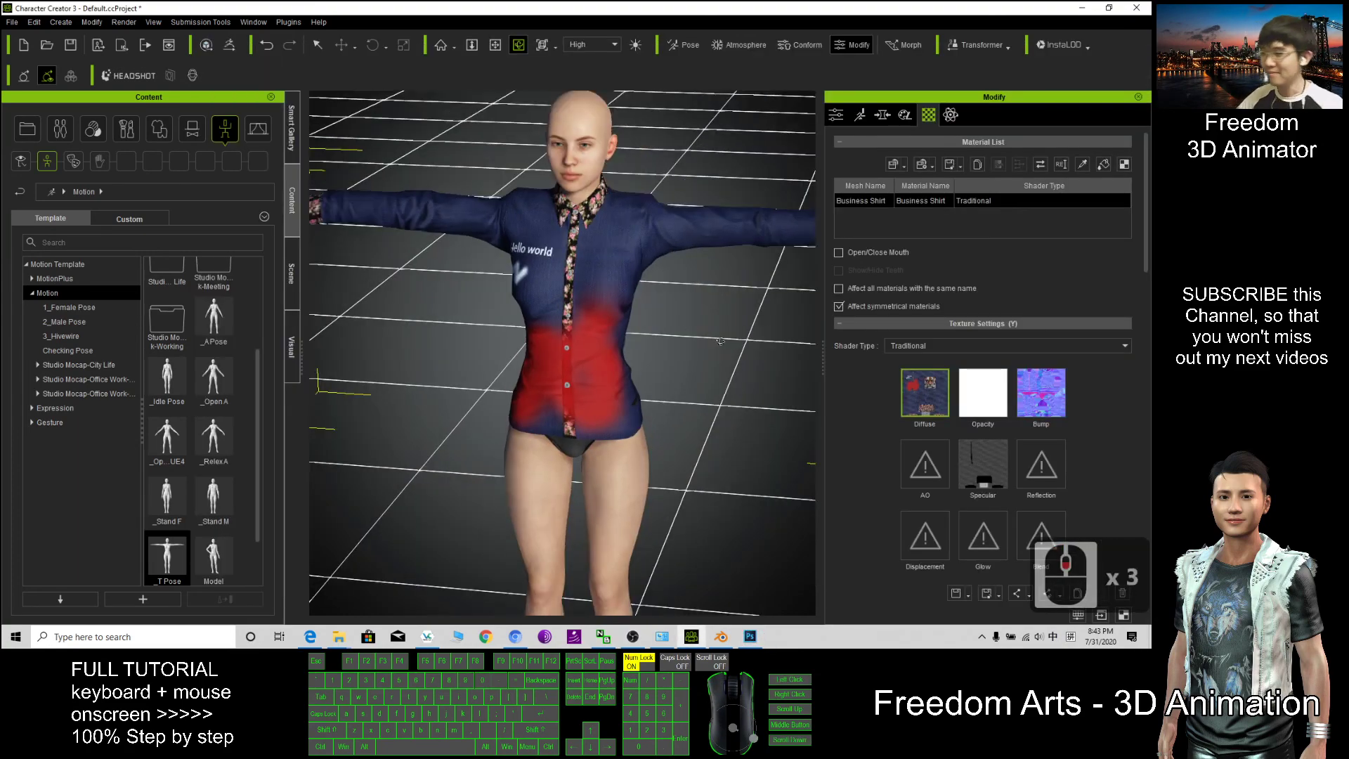
key("c")
left_click_drag(644, 414, 581, 385)
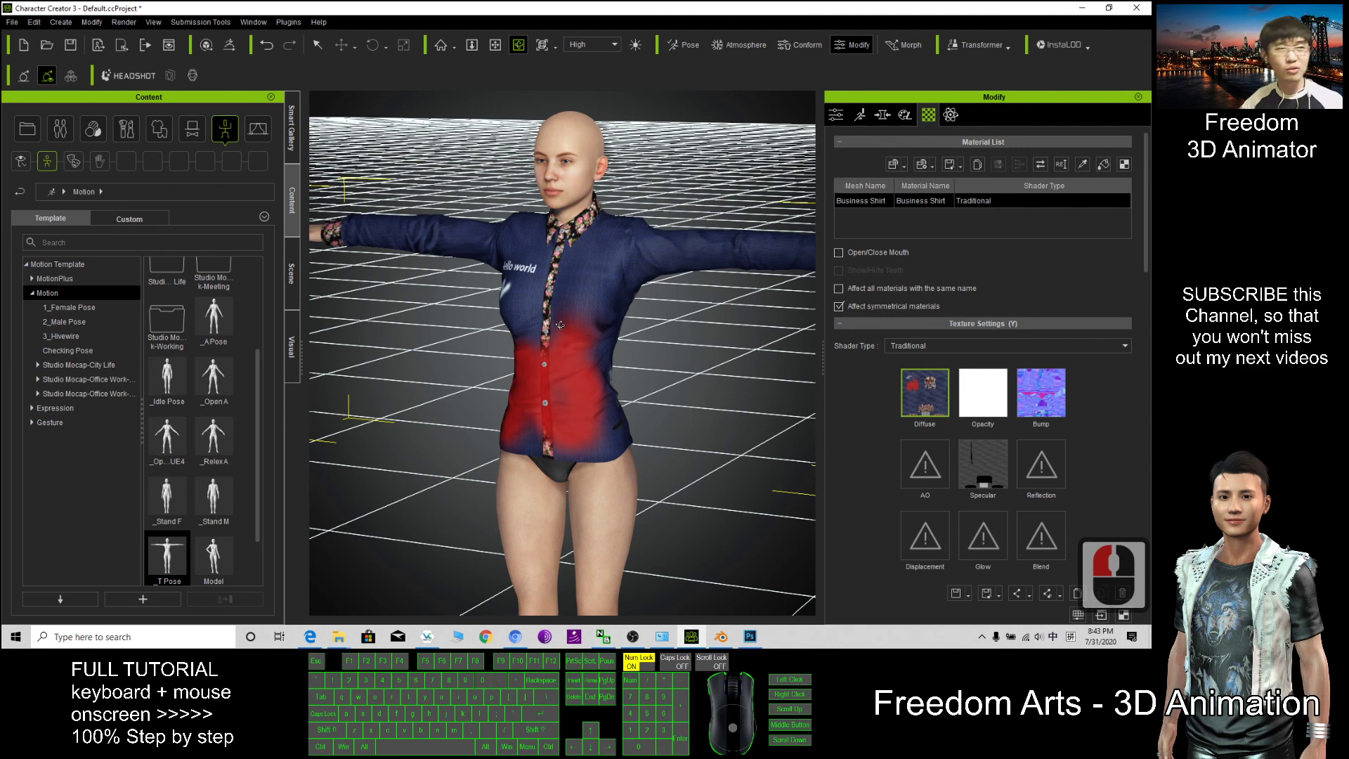
left_click_drag(560, 324, 563, 322)
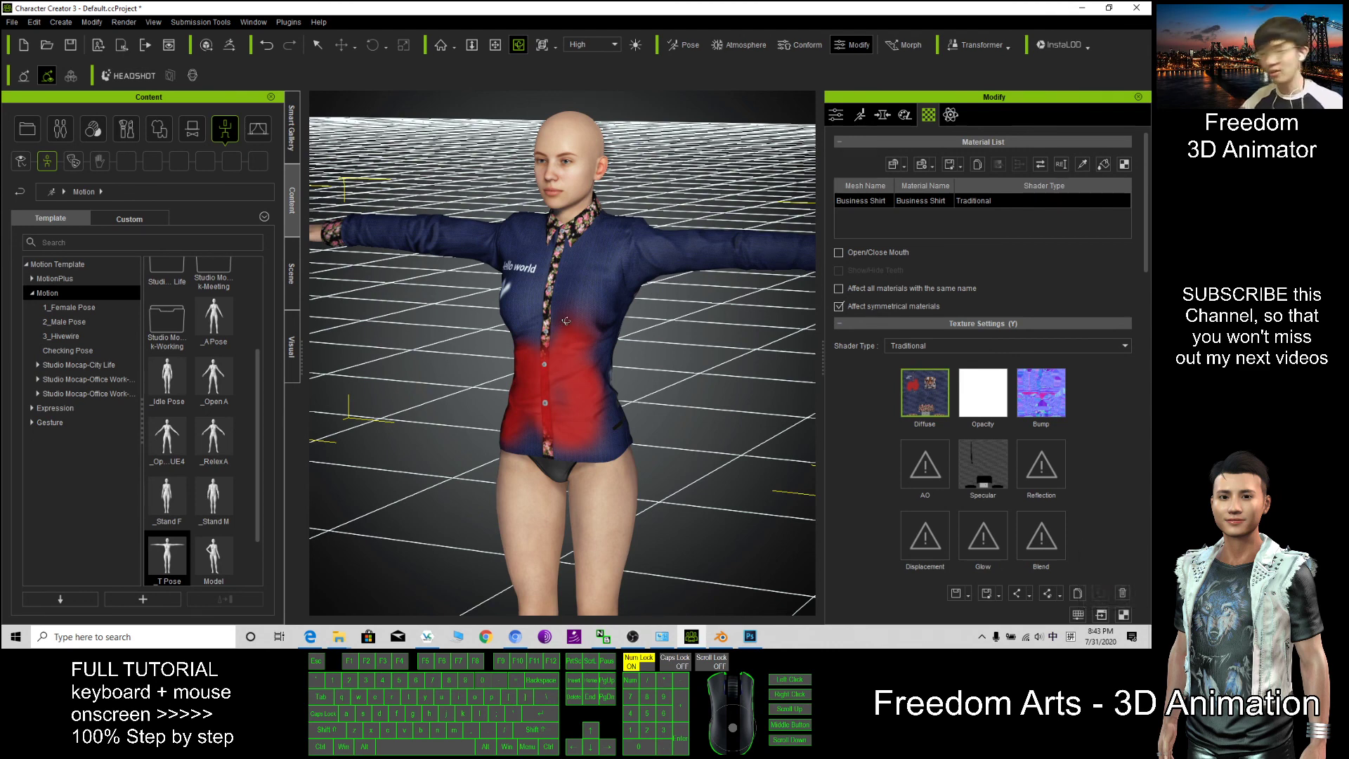